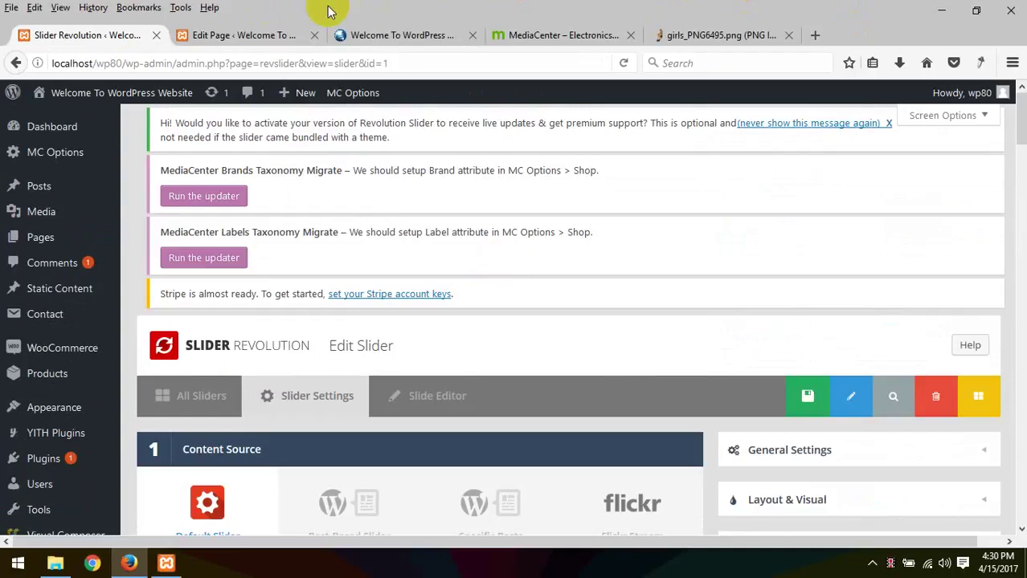
- Review the Home page editor and the sections of the site's current homepage
left_click(250, 34)
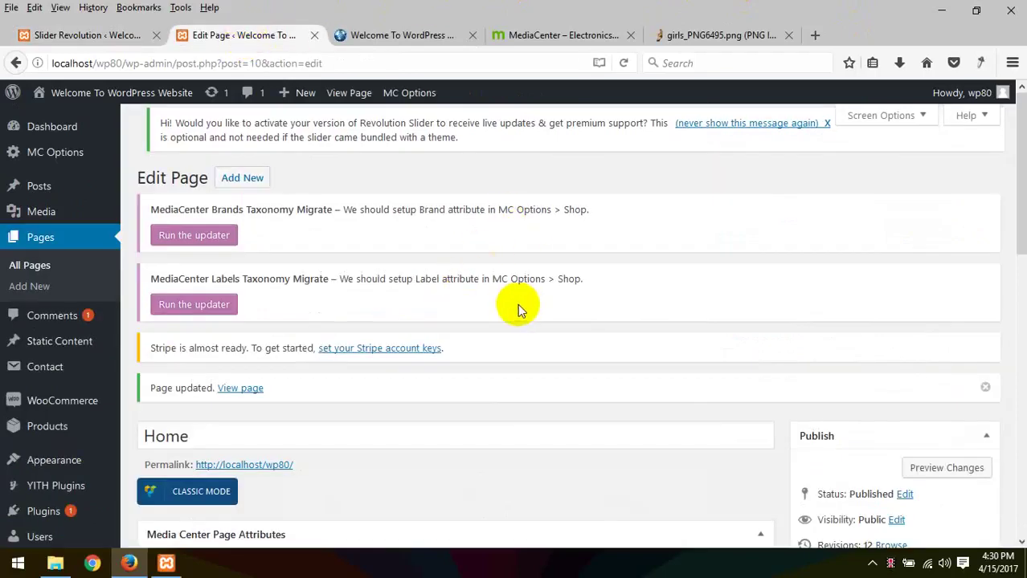
left_click(397, 35)
left_click(97, 34)
left_click(226, 46)
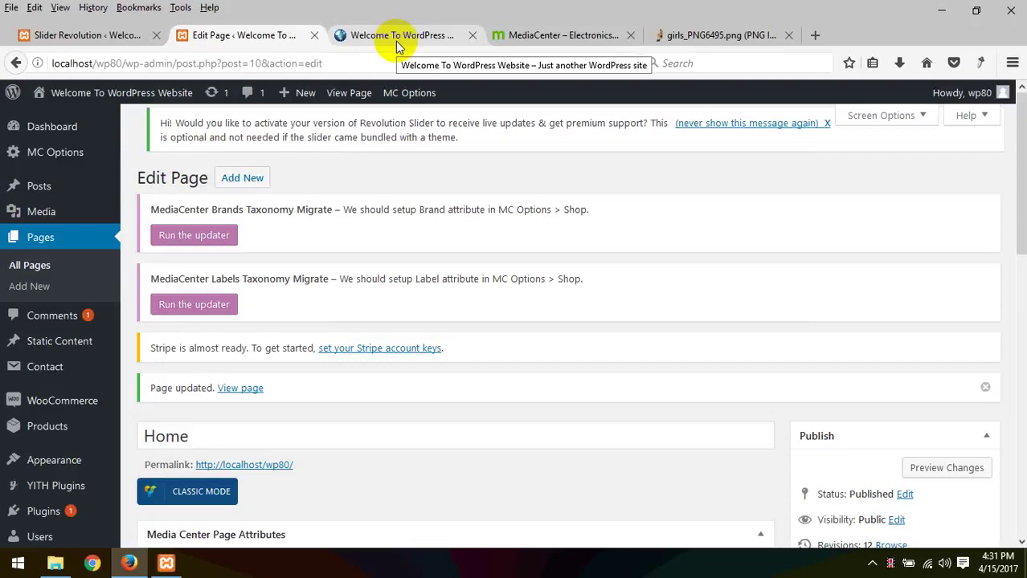
left_click(394, 38)
left_click(229, 38)
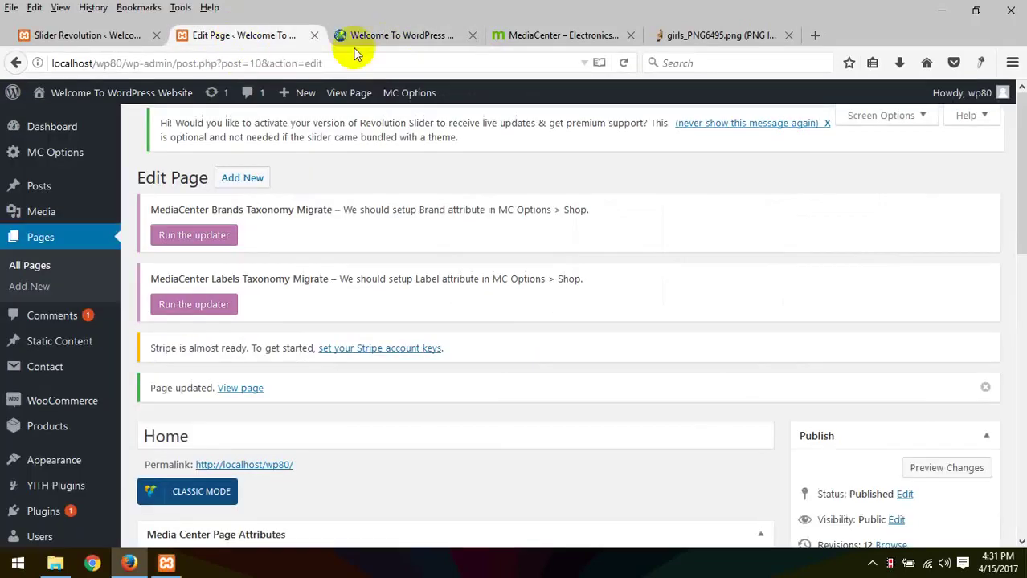
left_click(405, 38)
scroll(372, 305, "down", 5)
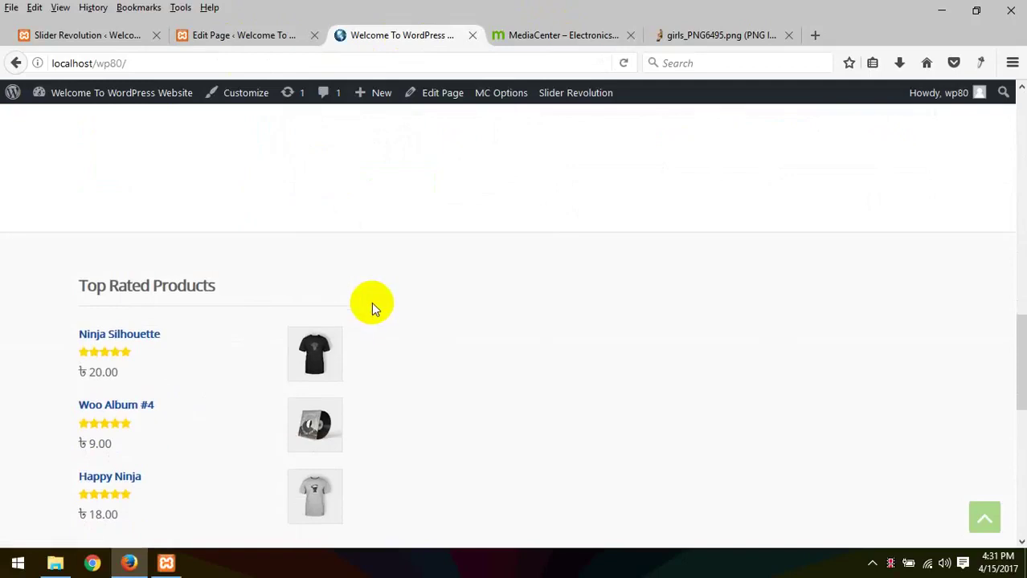
scroll(377, 304, "up", 5)
- Examine the MediaCenter demo homepage's featured products and its Best Sellers grid of six small products beside one large product
left_click(536, 37)
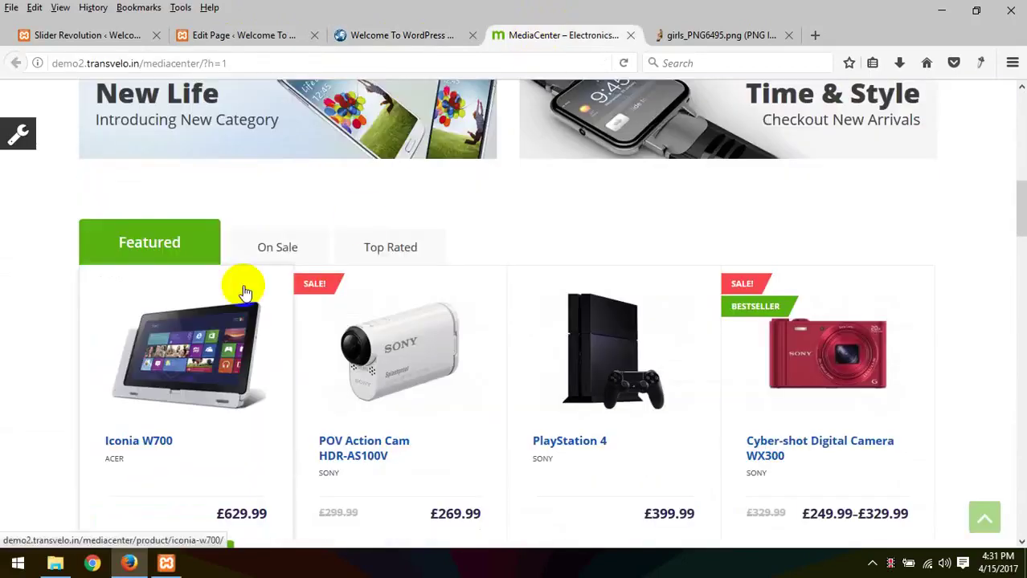
scroll(185, 265, "down", 3)
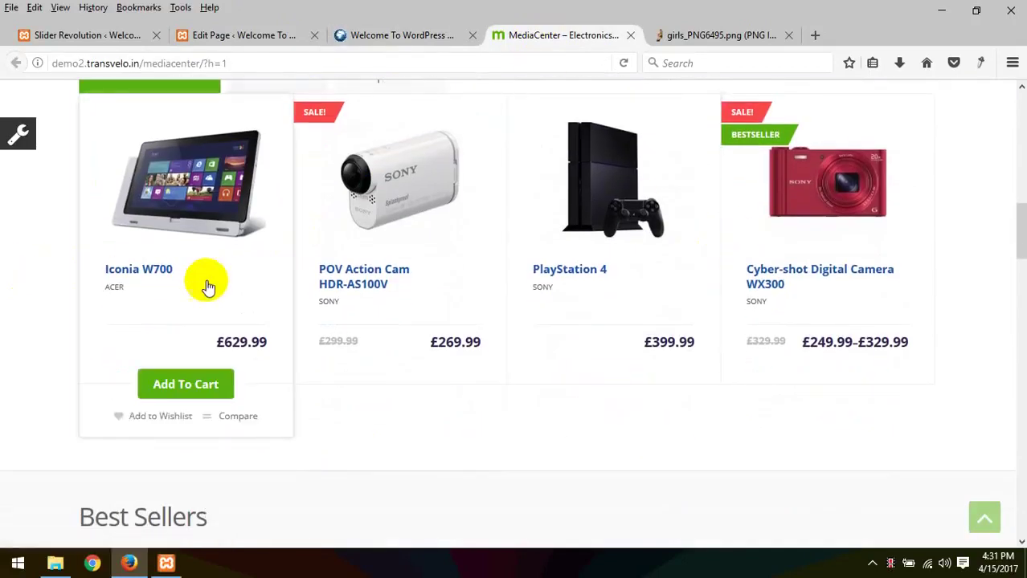
scroll(206, 284, "down", 3)
scroll(214, 290, "down", 3)
left_click_drag(206, 186, 104, 221)
scroll(160, 233, "down", 3)
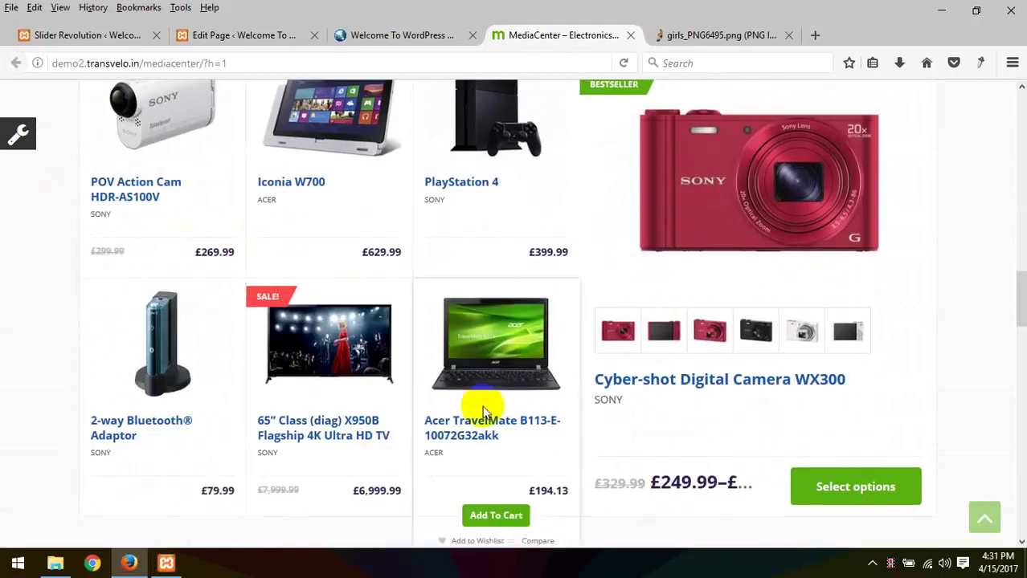
scroll(201, 311, "up", 1)
scroll(201, 310, "up", 3)
scroll(493, 321, "down", 5)
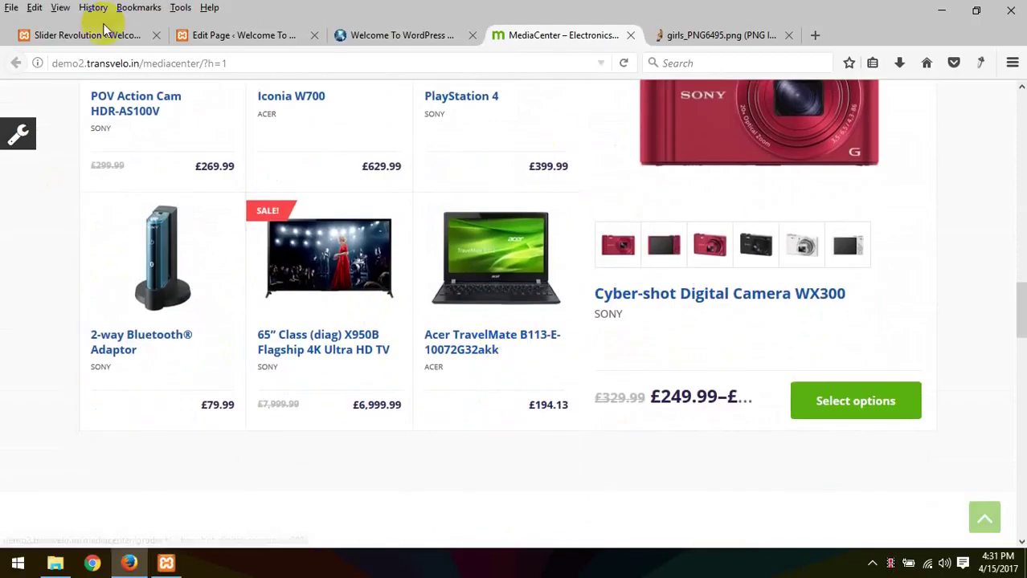
- Add an empty row below the Home Page Tabs row in the Home page's Visual Composer layout
left_click(238, 47)
scroll(481, 258, "down", 7)
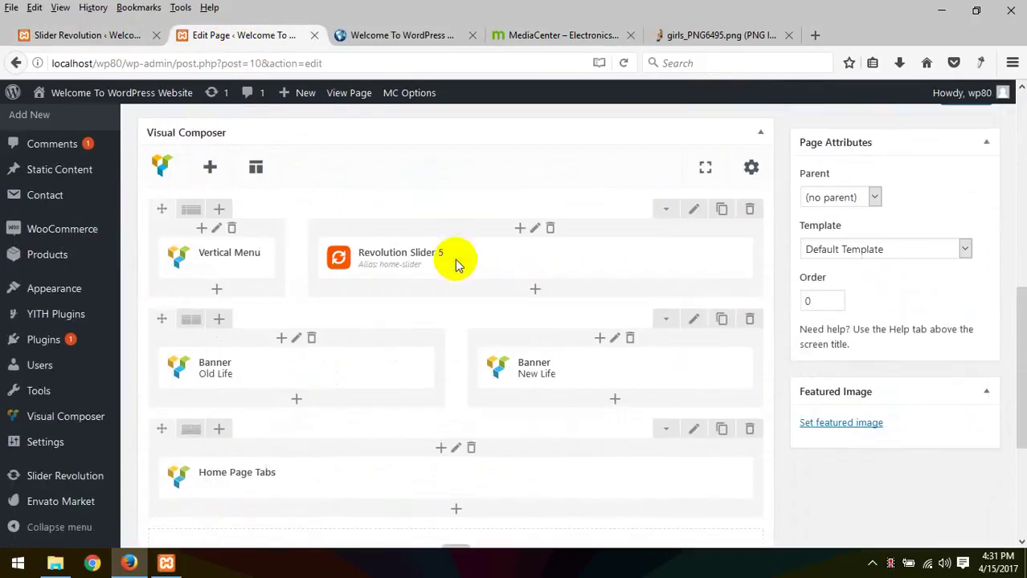
scroll(425, 312, "down", 2)
left_click(458, 347)
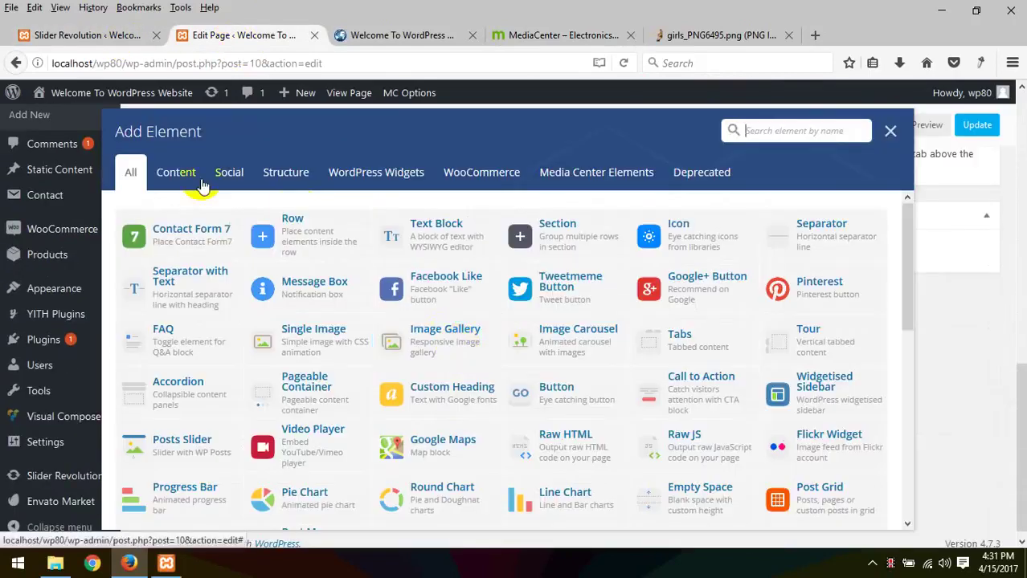
left_click(300, 239)
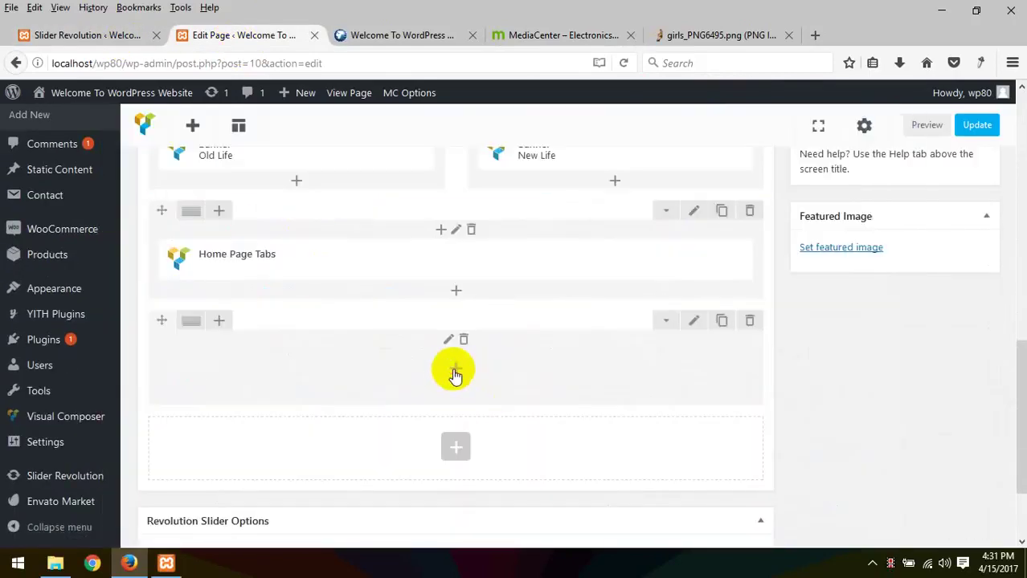
- Insert a 6-1 Products Grid element in the new row and set it to show Top Rated Products
left_click(456, 369)
scroll(811, 329, "down", 3)
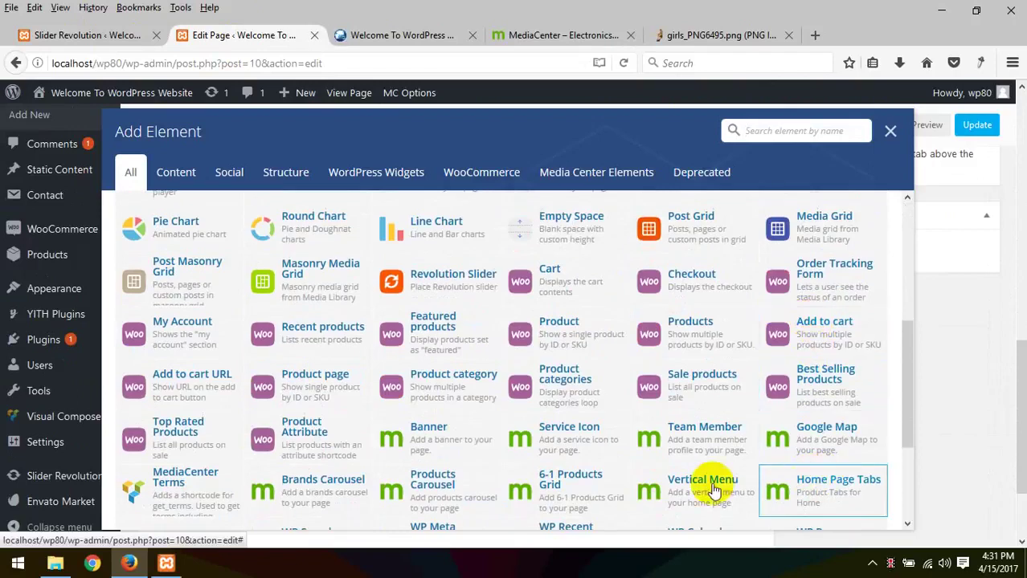
left_click(566, 482)
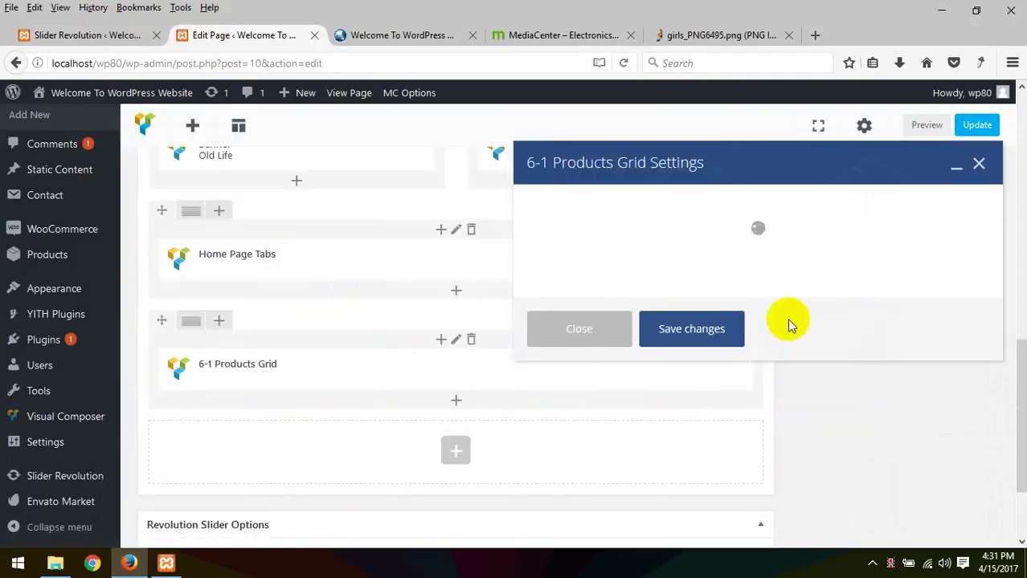
left_click(594, 227)
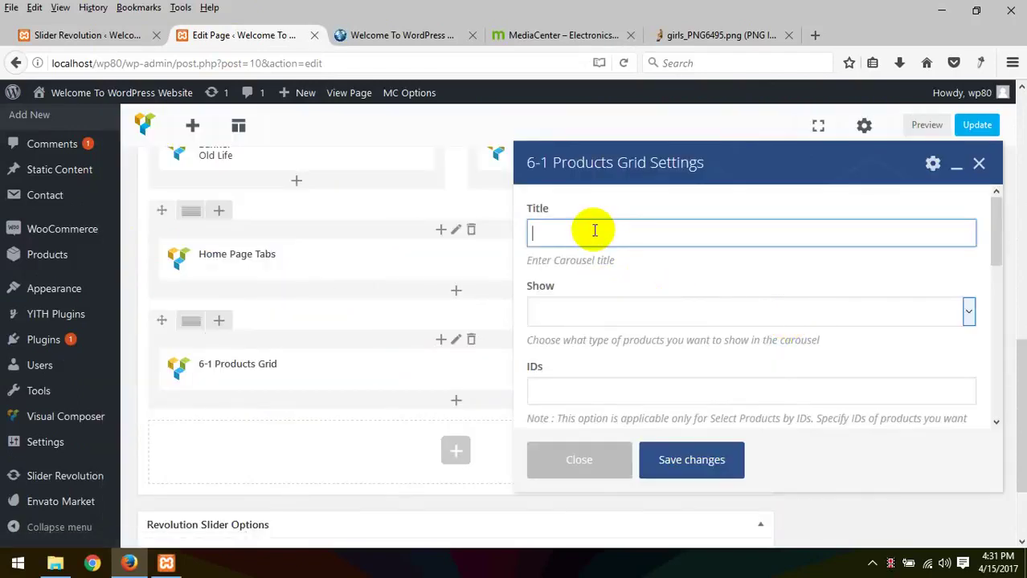
left_click(599, 312)
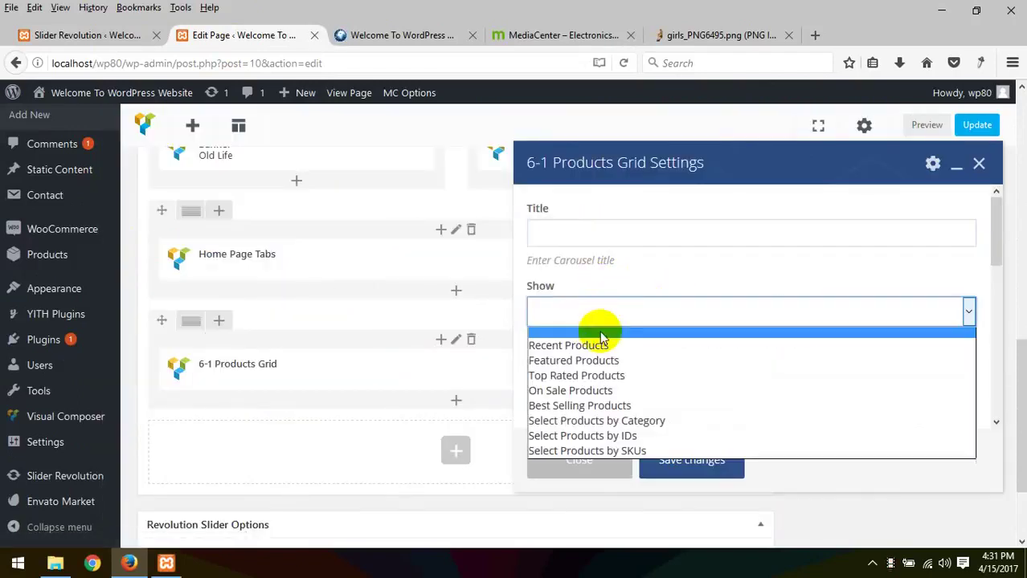
left_click(608, 384)
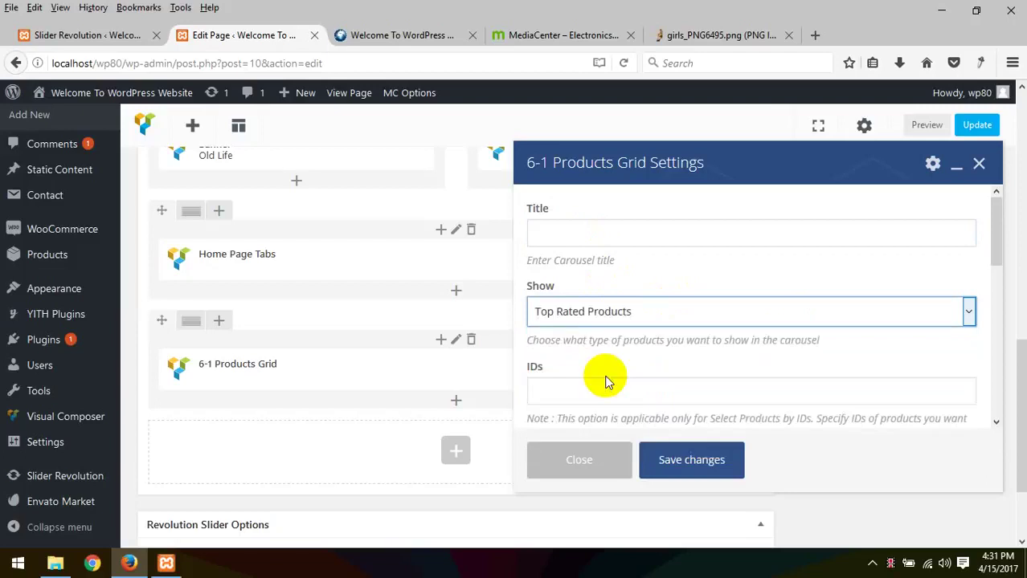
- Compare the demo homepage with the local homepage and title the 6-1 Products Grid "Top Rated"
left_click(519, 32)
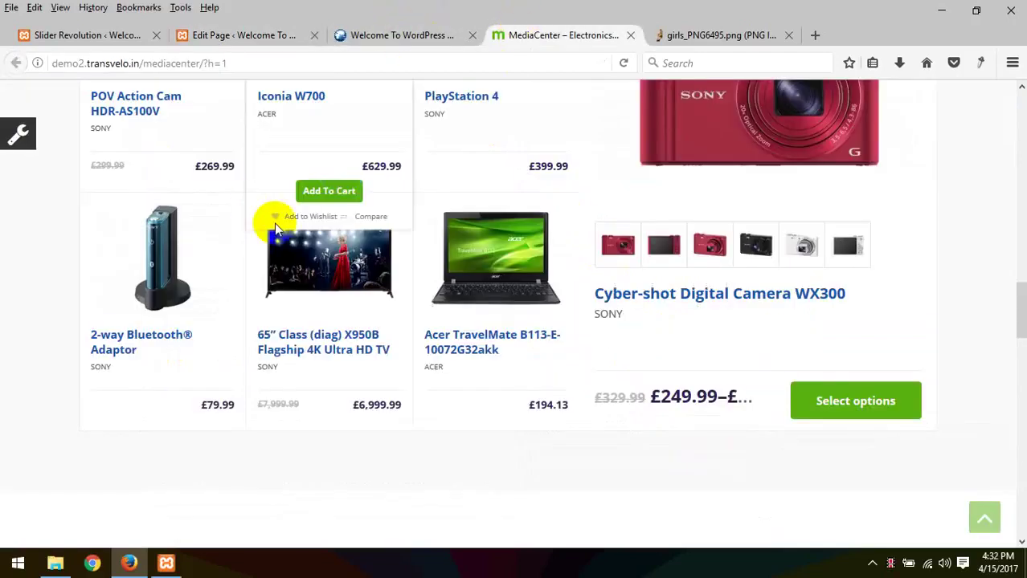
scroll(275, 225, "up", 5)
left_click(405, 34)
scroll(379, 266, "up", 3)
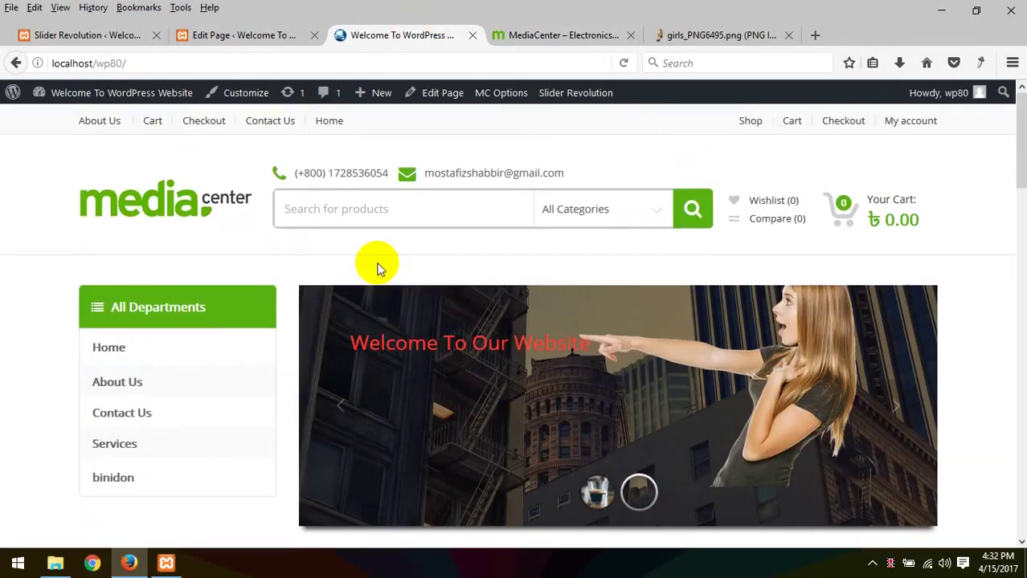
scroll(367, 280, "down", 7)
left_click(265, 36)
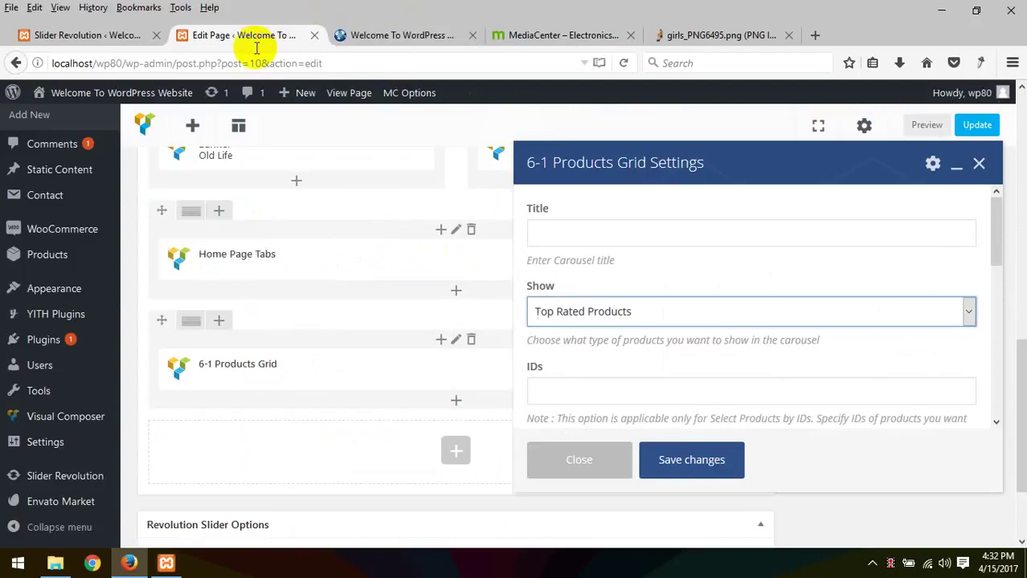
left_click(555, 230)
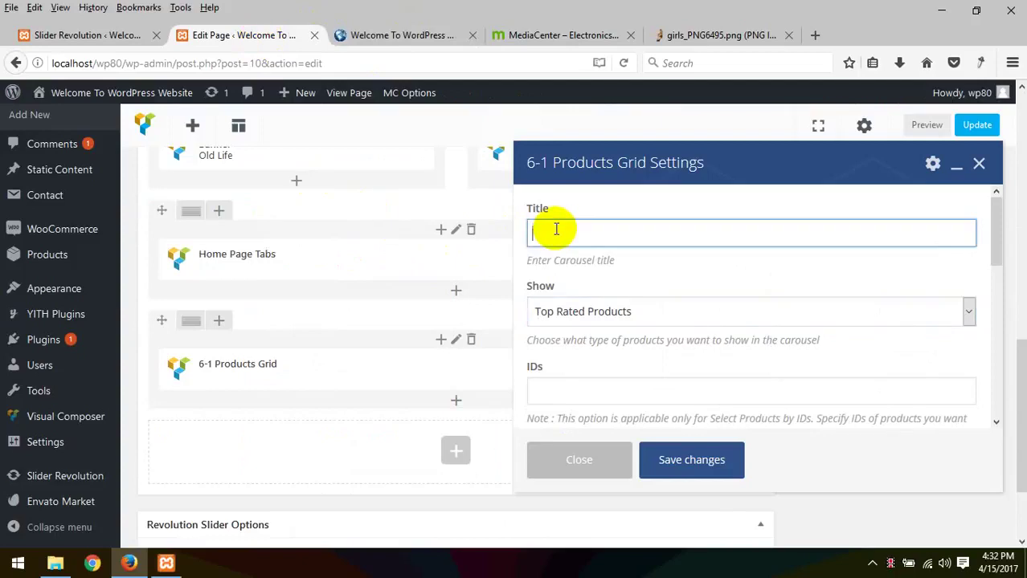
type("Top Rated")
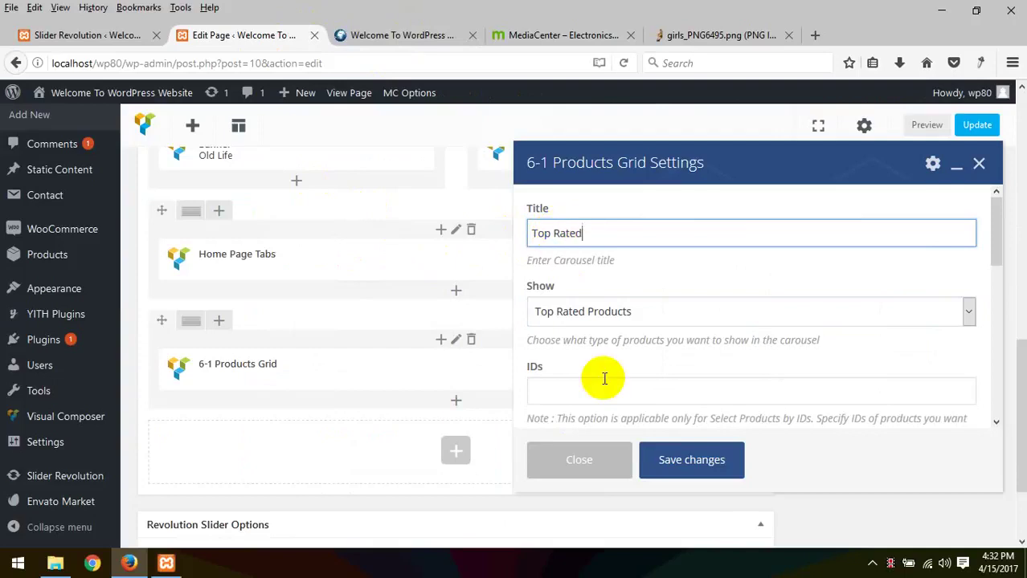
- Check the grid's IDs, SKUs, Category and Order By options and save the 6-1 Products Grid settings
scroll(600, 376, "down", 3)
scroll(603, 369, "up", 2)
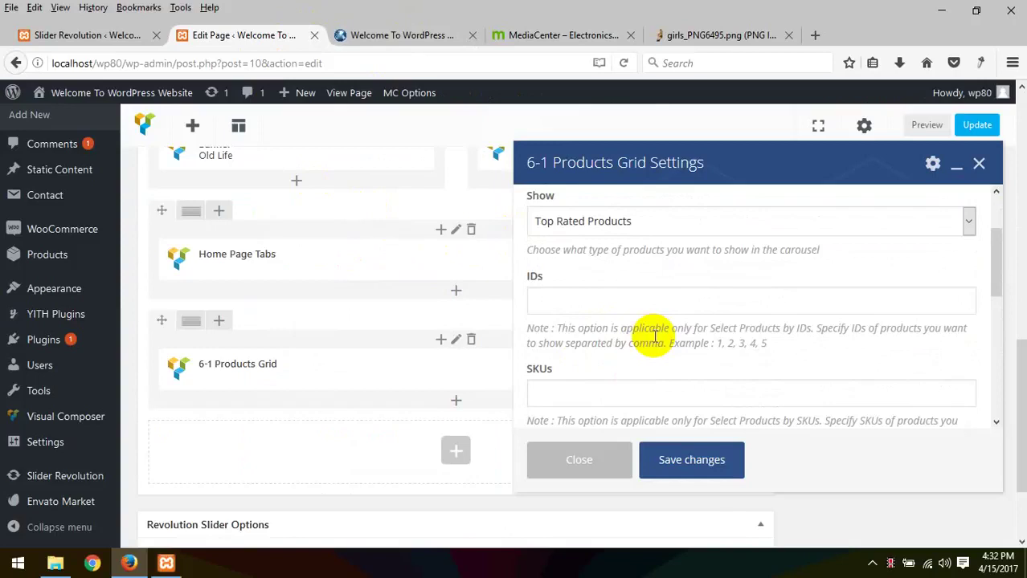
left_click(884, 559)
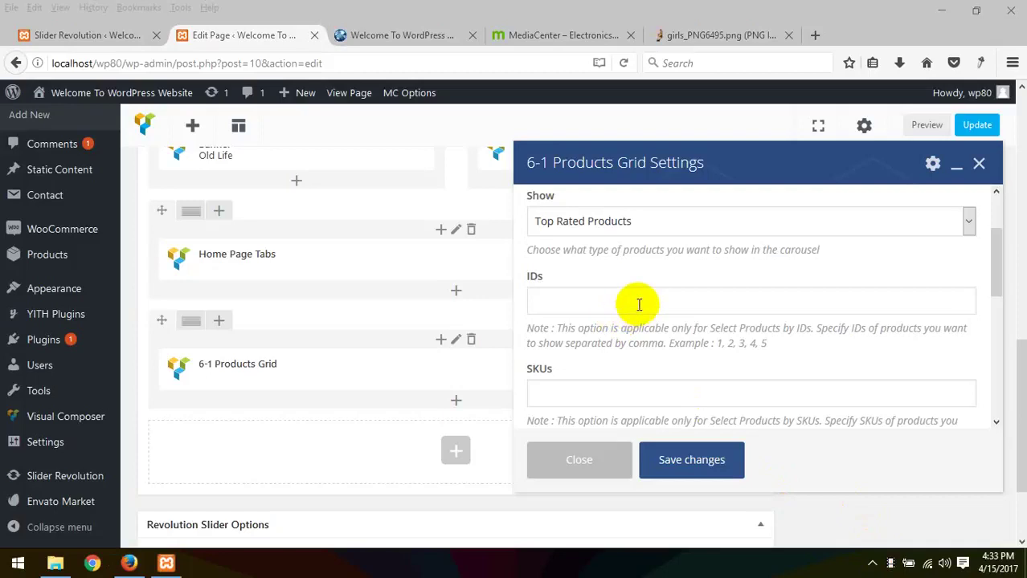
left_click(647, 293)
scroll(666, 421, "down", 3)
scroll(671, 410, "down", 4)
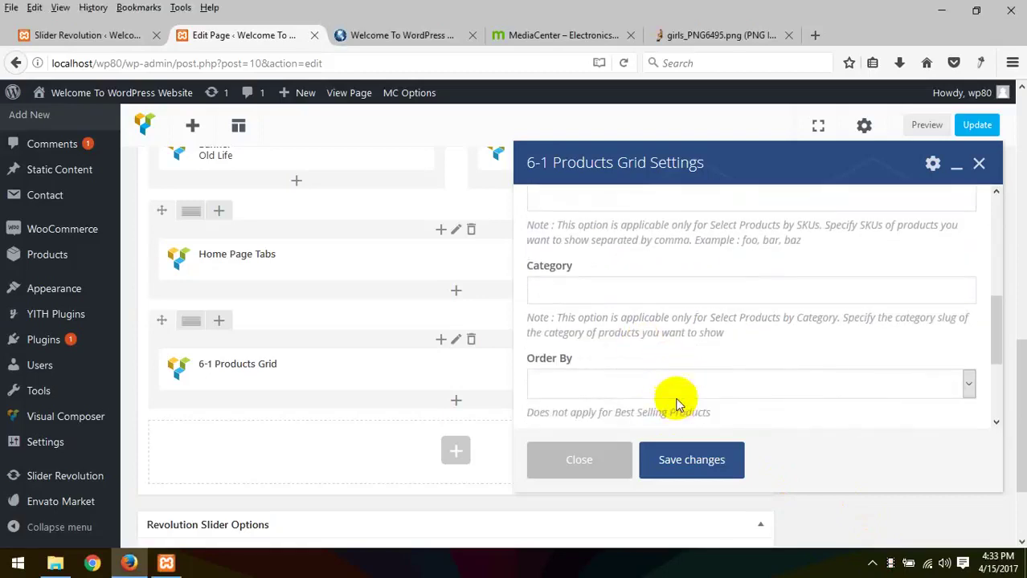
left_click(689, 460)
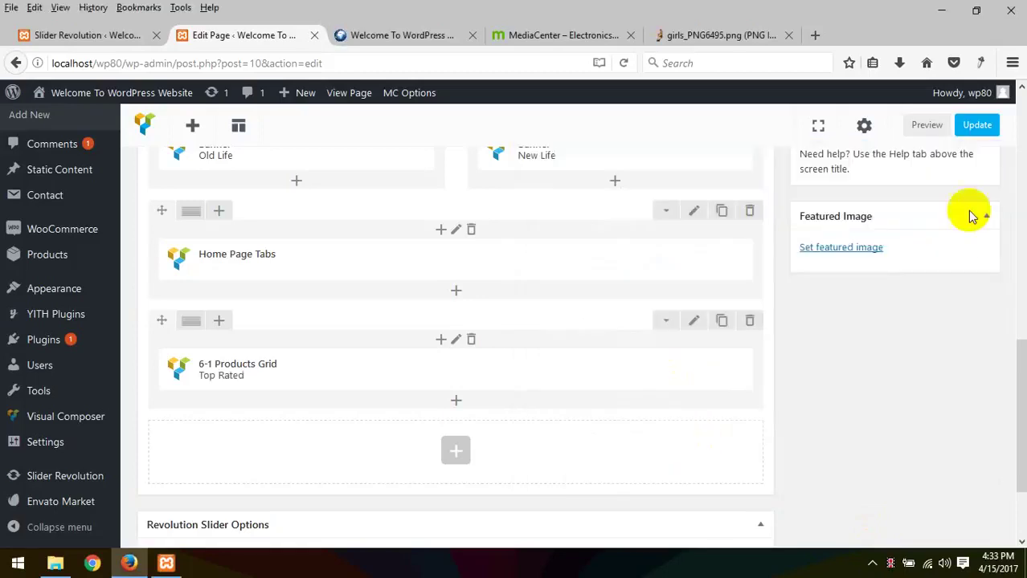
- Update the Home page and reload the local homepage to load the new grid
left_click(974, 124)
left_click(377, 35)
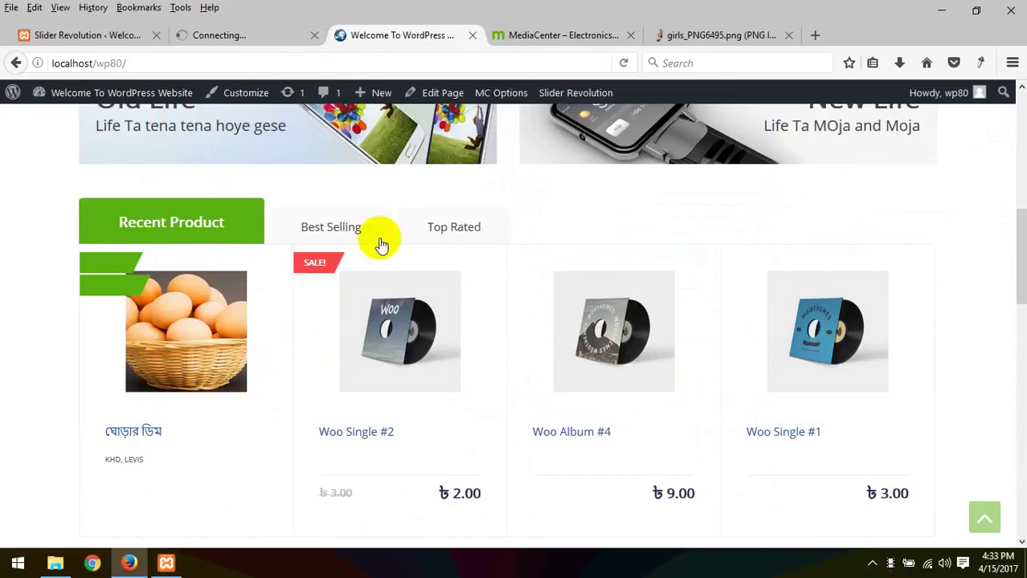
right_click(361, 200)
key("Escape")
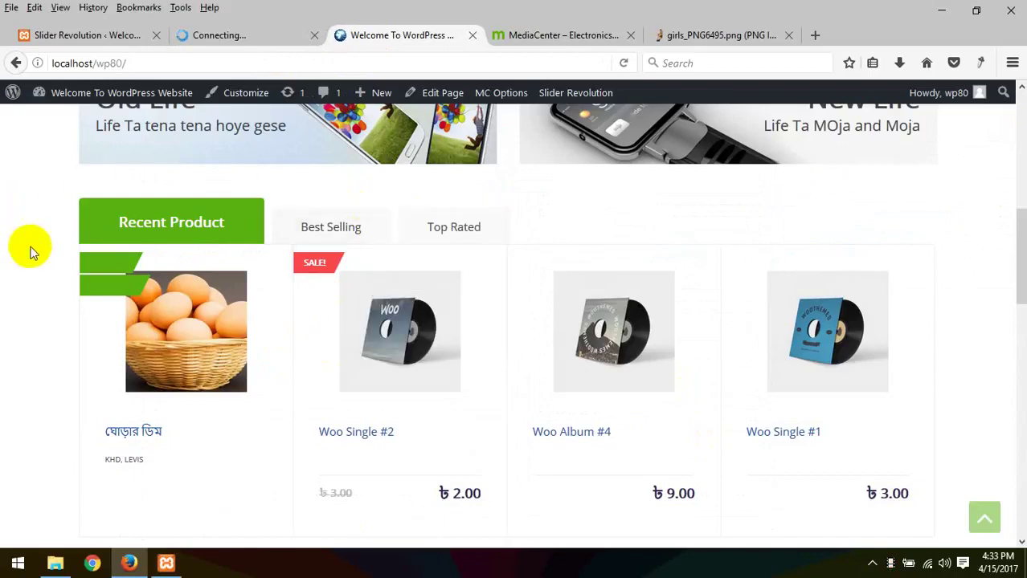
key("F5")
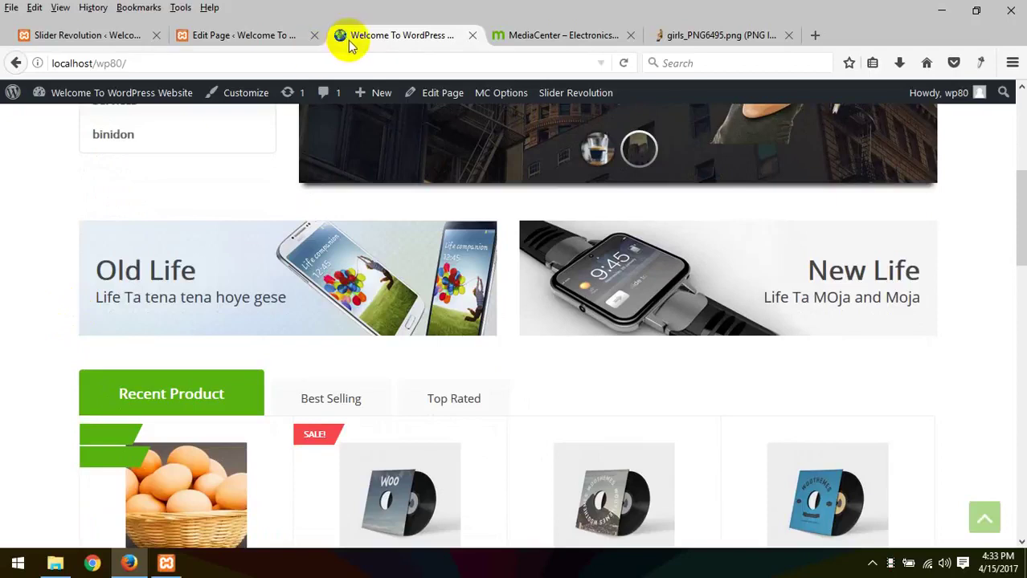
right_click(12, 226)
left_click(93, 248)
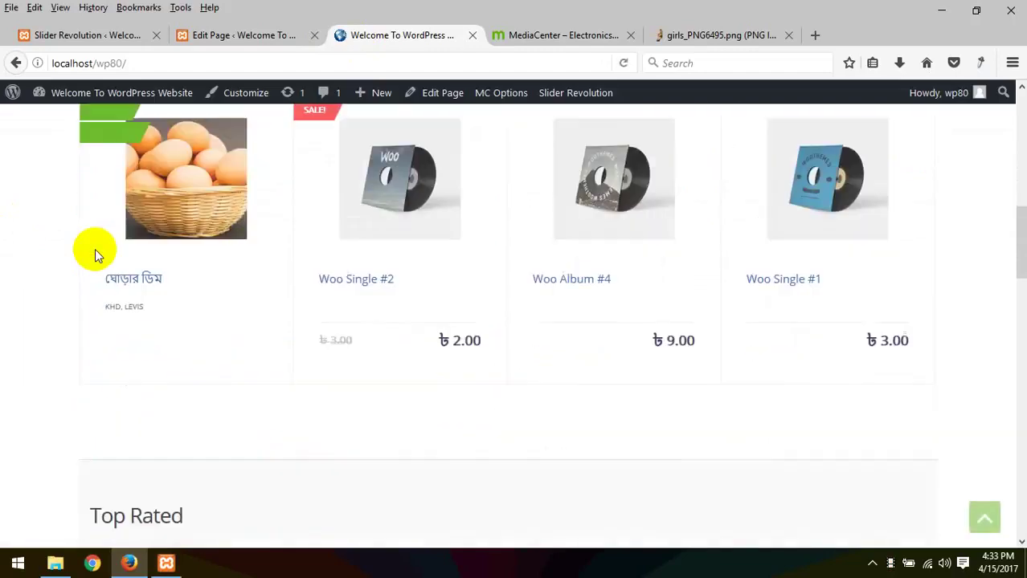
- Inspect the Top Rated products grid on the homepage, including its small products and the large featured product
scroll(95, 249, "down", 5)
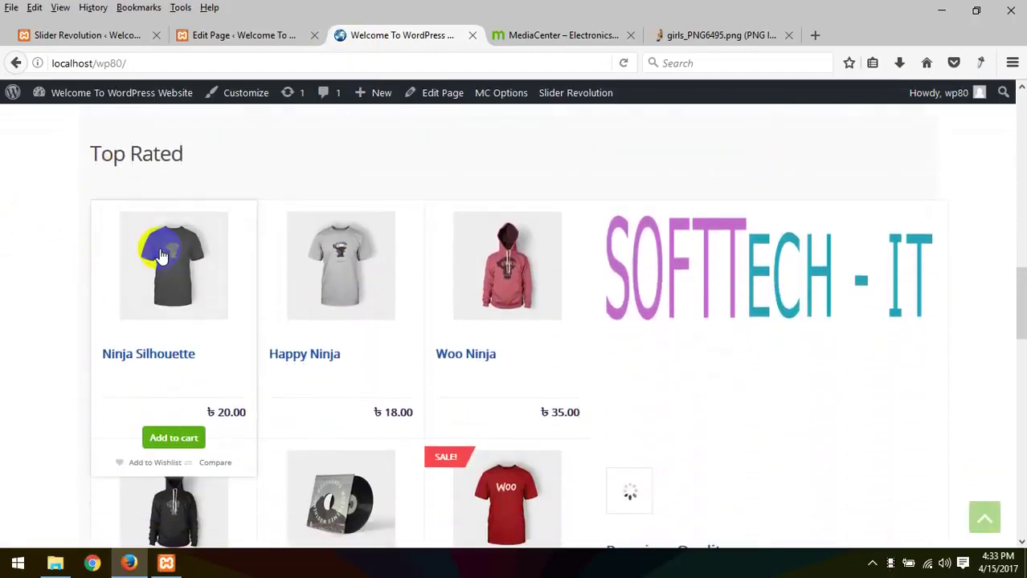
scroll(161, 256, "down", 4)
scroll(718, 339, "up", 3)
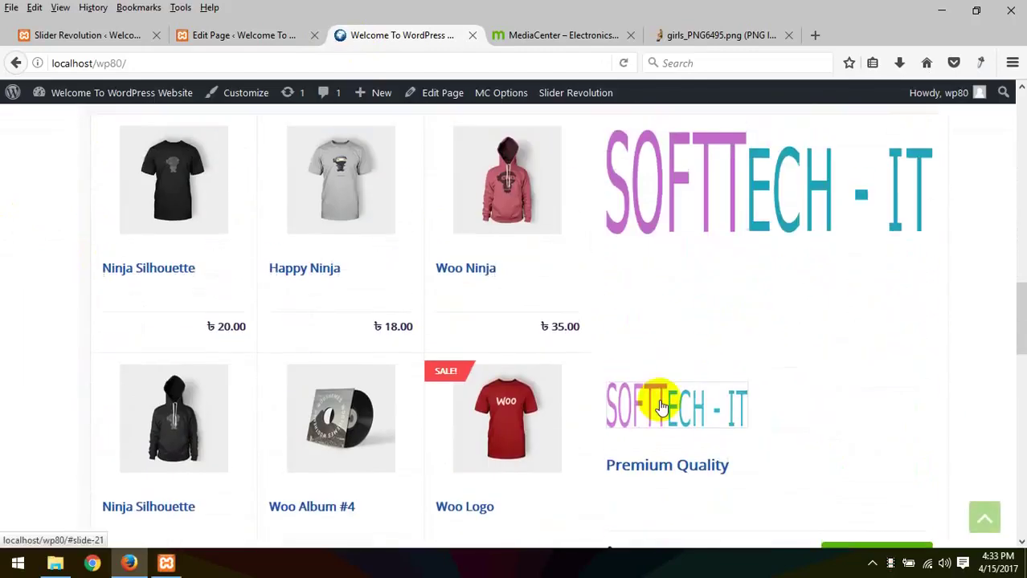
scroll(687, 261, "up", 2)
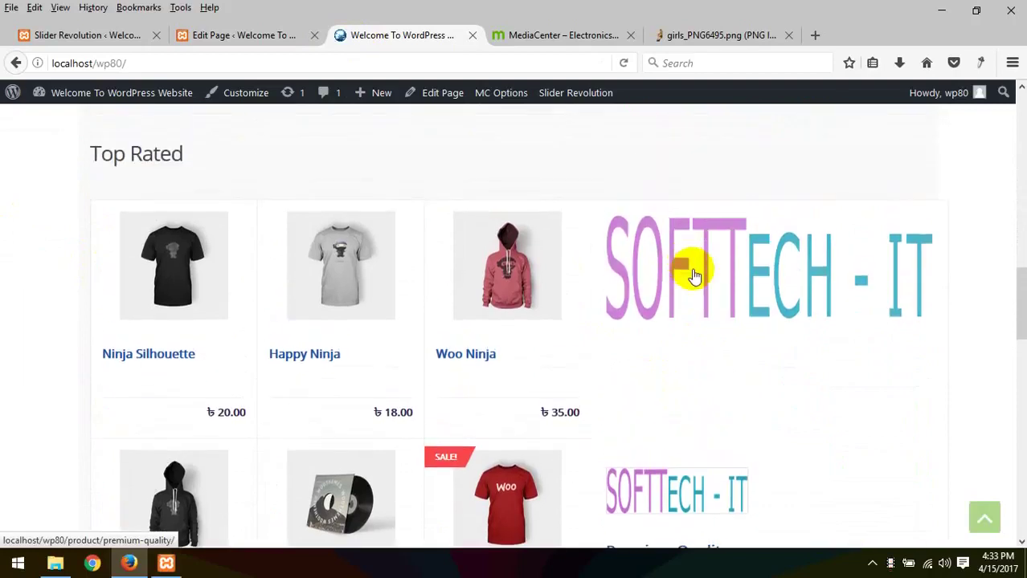
scroll(194, 355, "down", 2)
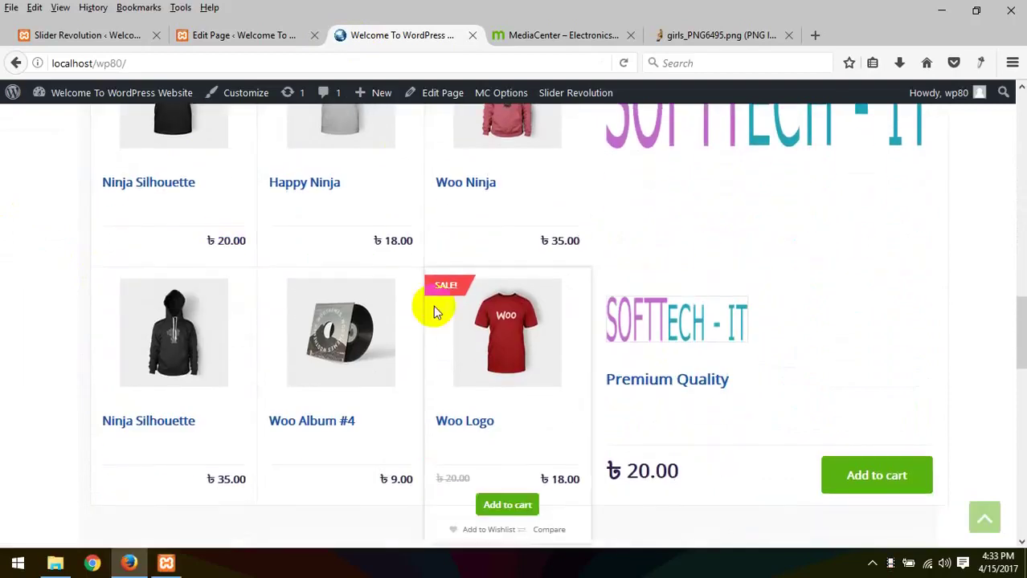
scroll(531, 274, "down", 2)
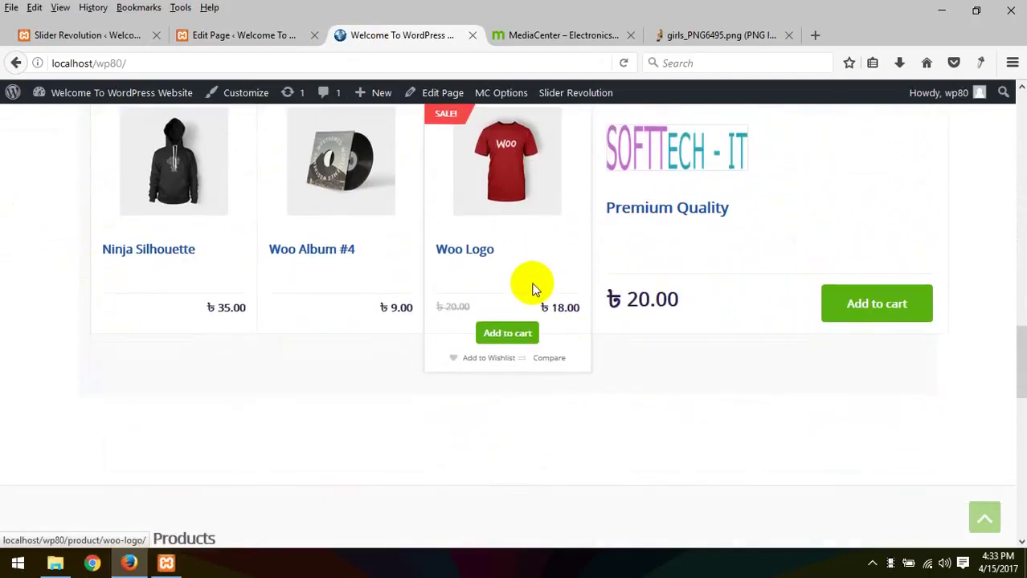
scroll(532, 287, "up", 3)
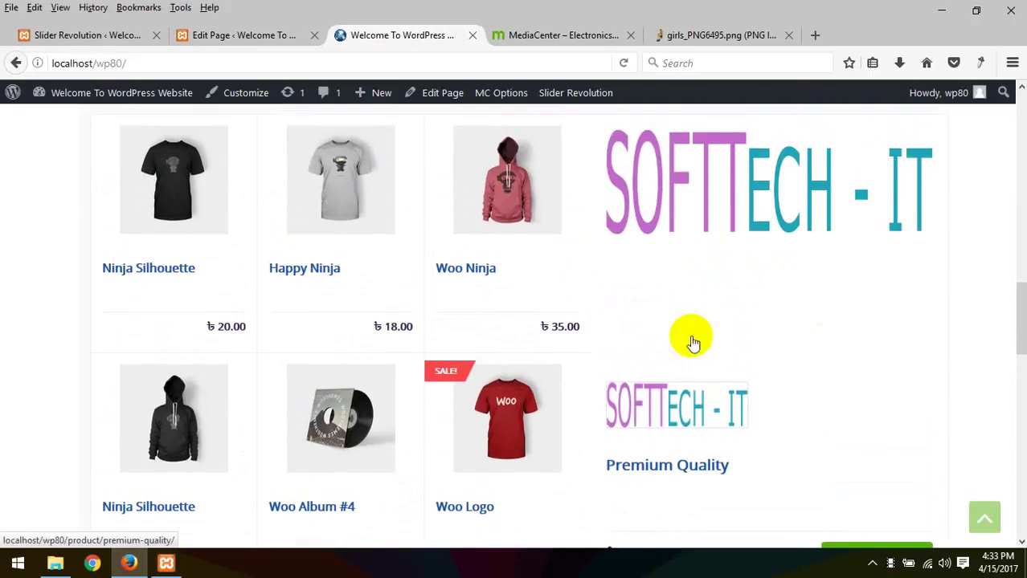
- Save the large red camera image from the demo homepage's Best Sellers grid into the Class 21 folder
scroll(692, 343, "down", 1)
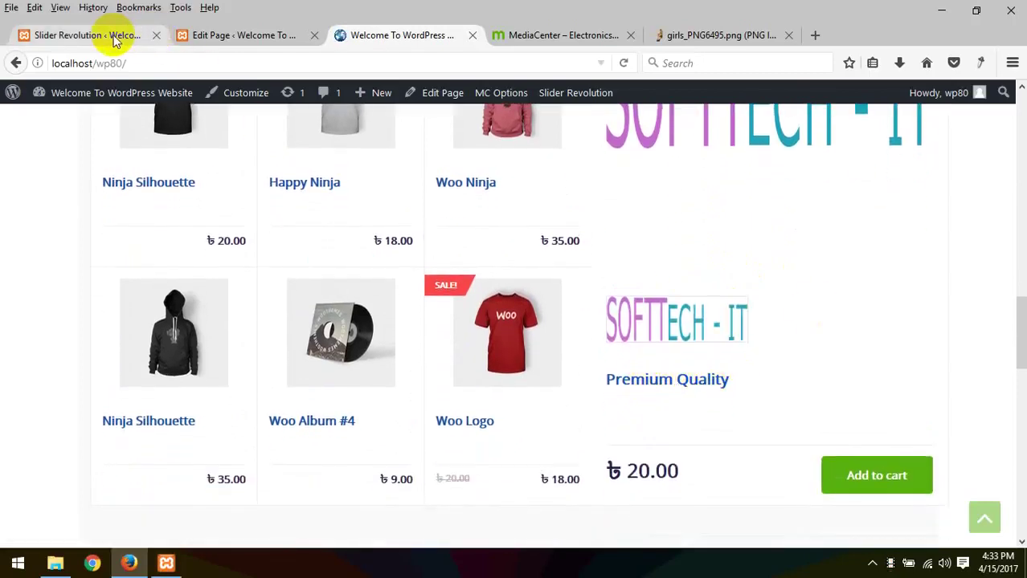
left_click(553, 35)
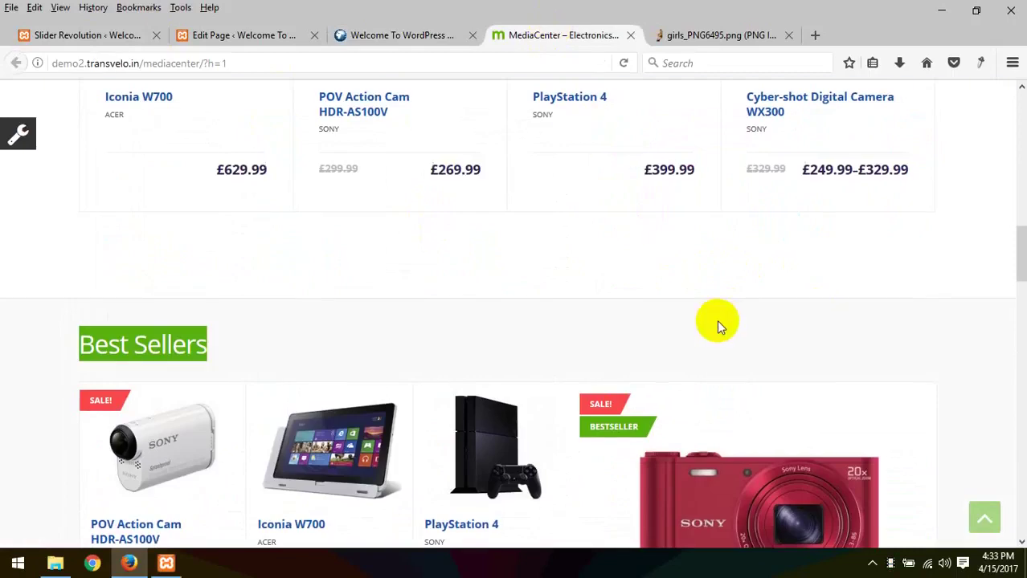
scroll(717, 320, "down", 3)
right_click(733, 269)
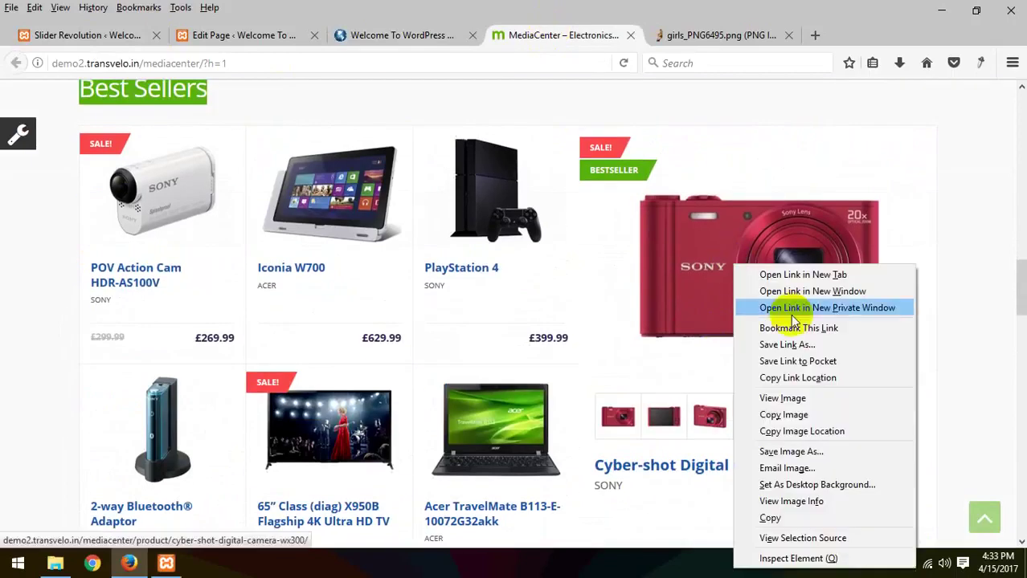
left_click(790, 451)
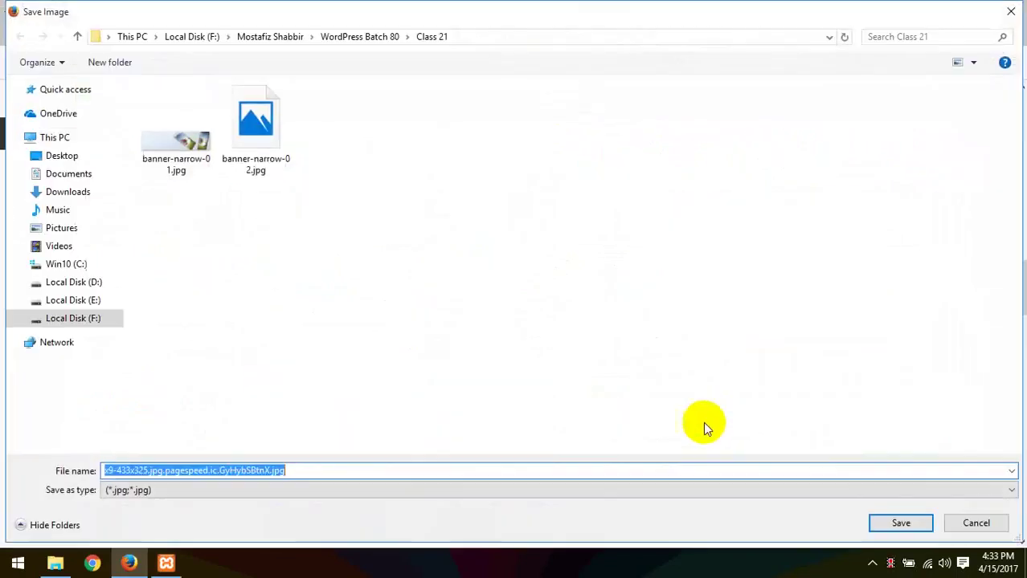
left_click(900, 523)
- Open the WooCommerce products list from the WordPress admin in a new browser tab
left_click(255, 37)
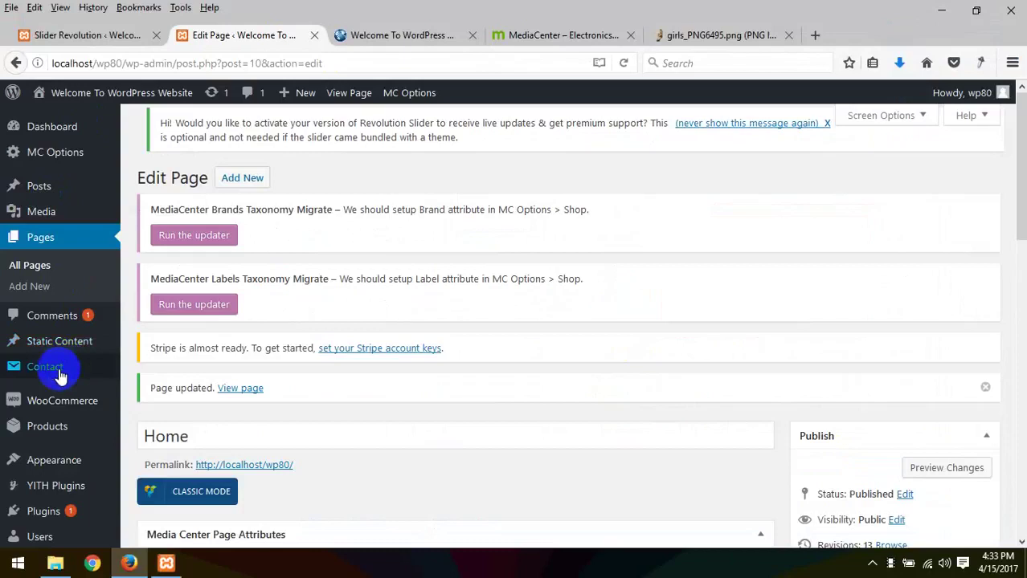
mouse_move(72, 426)
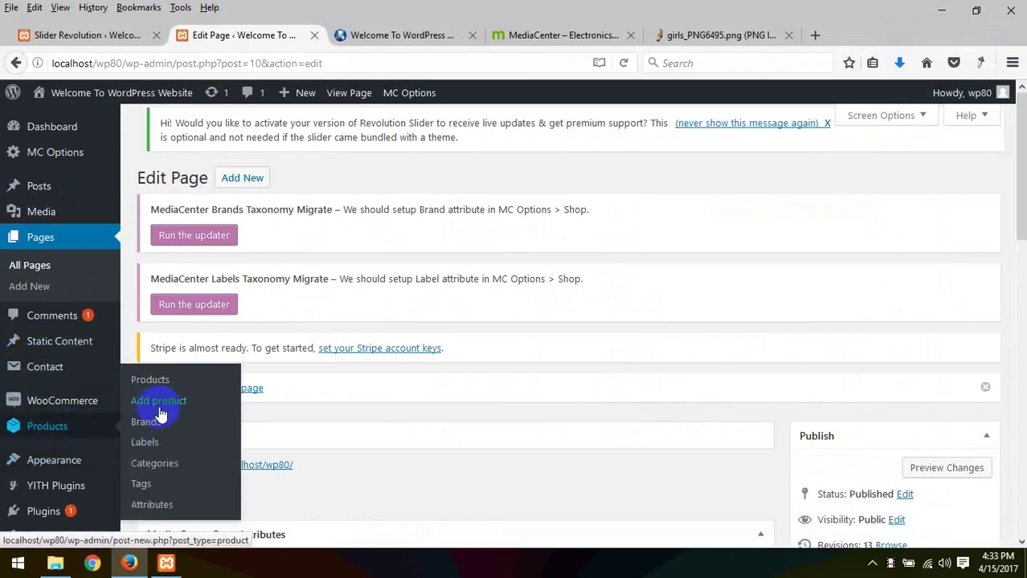
right_click(137, 380)
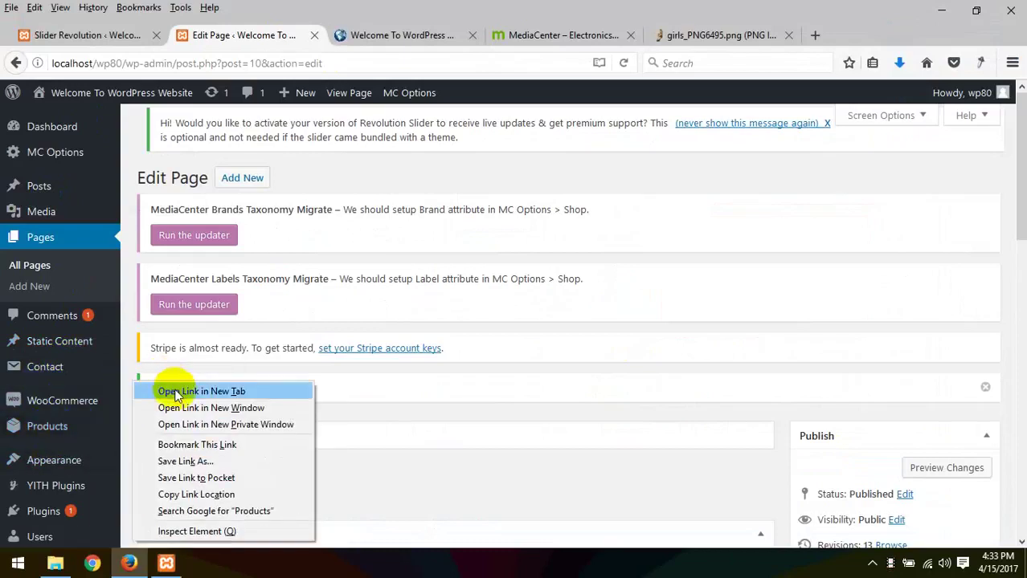
left_click(177, 392)
left_click(362, 39)
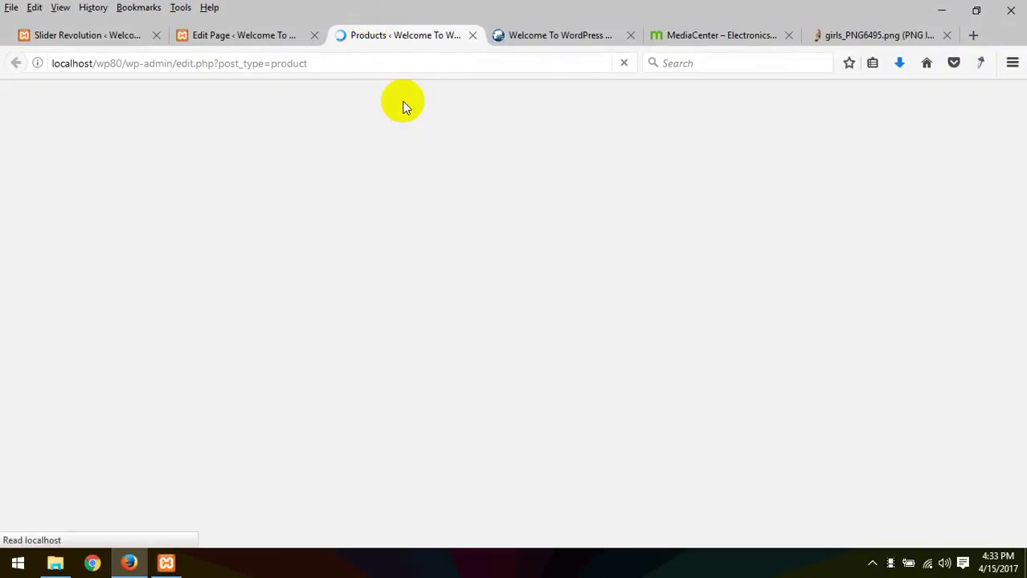
- Find the Premium Quality product on page 2 of the products list and open it for editing
scroll(402, 176, "down", 10)
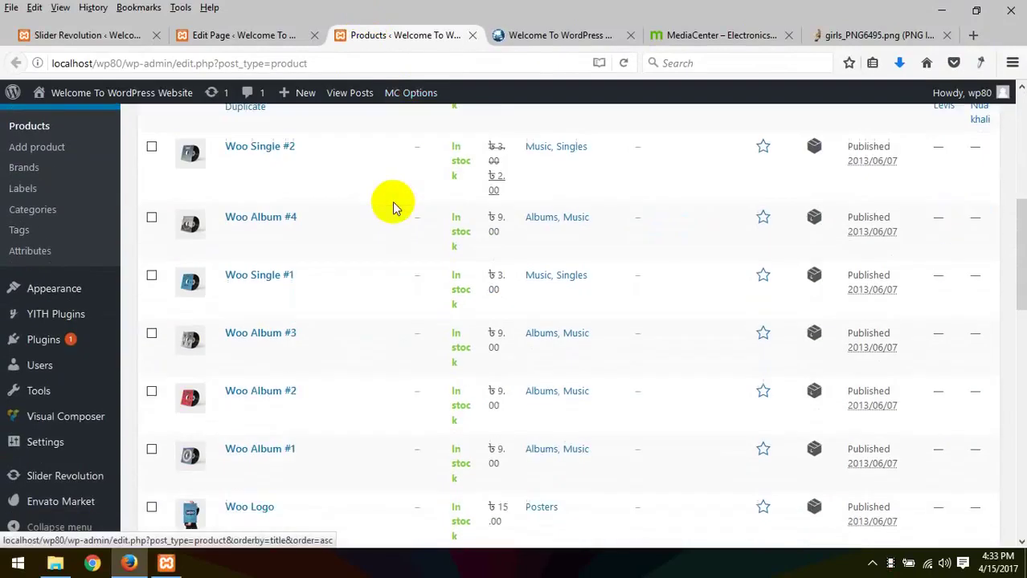
scroll(393, 208, "down", 8)
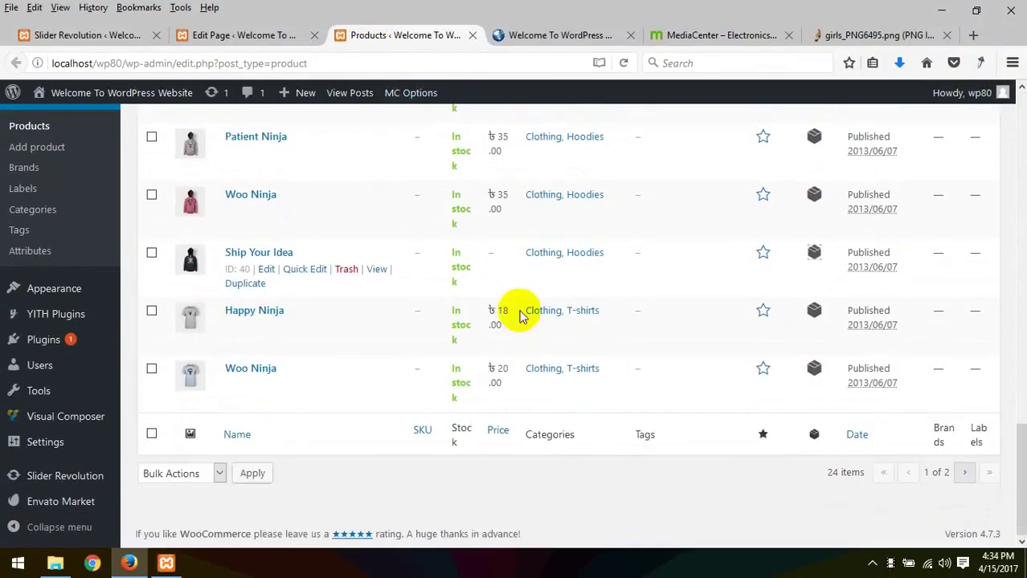
left_click(964, 472)
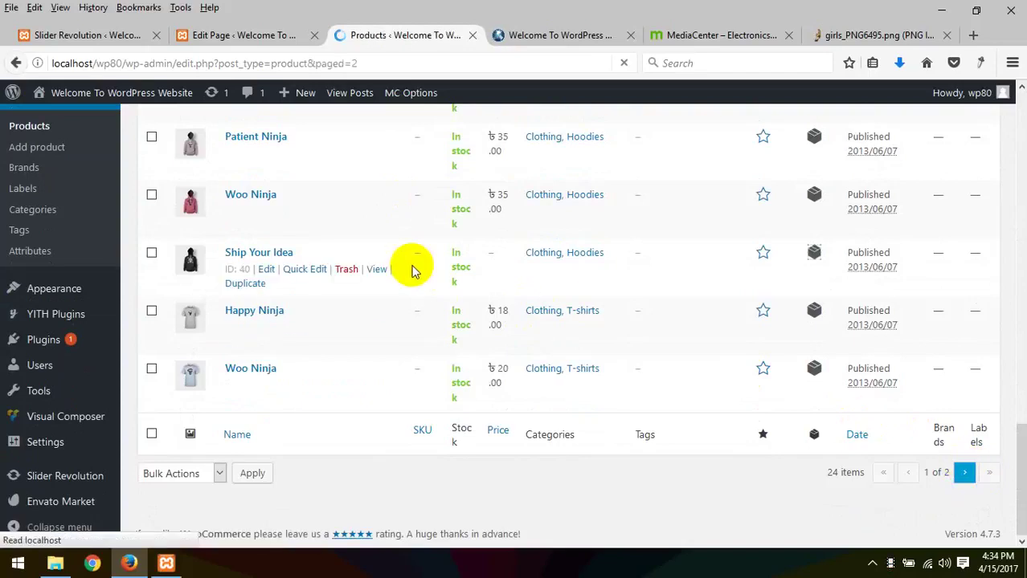
scroll(367, 270, "down", 3)
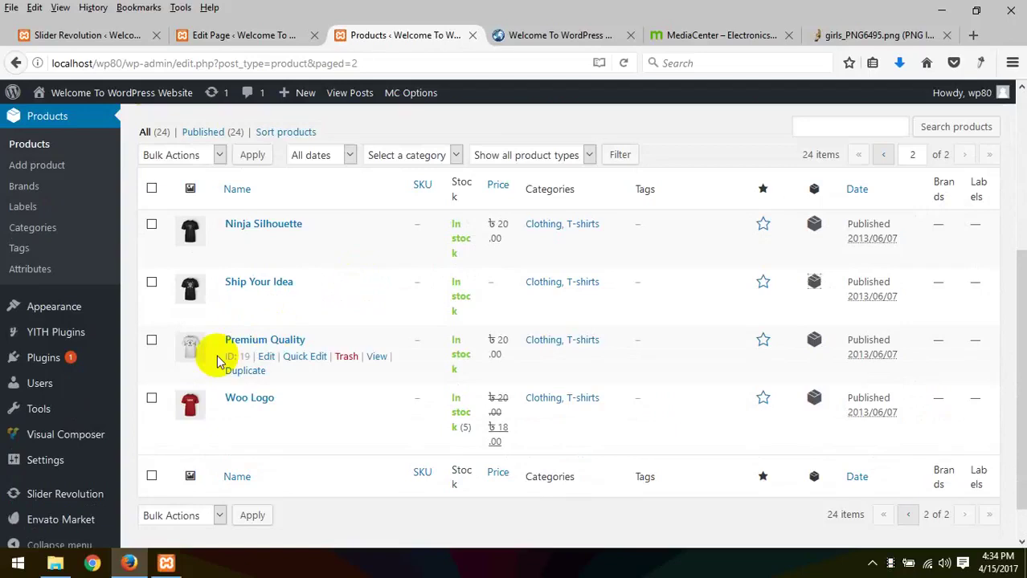
left_click(284, 344)
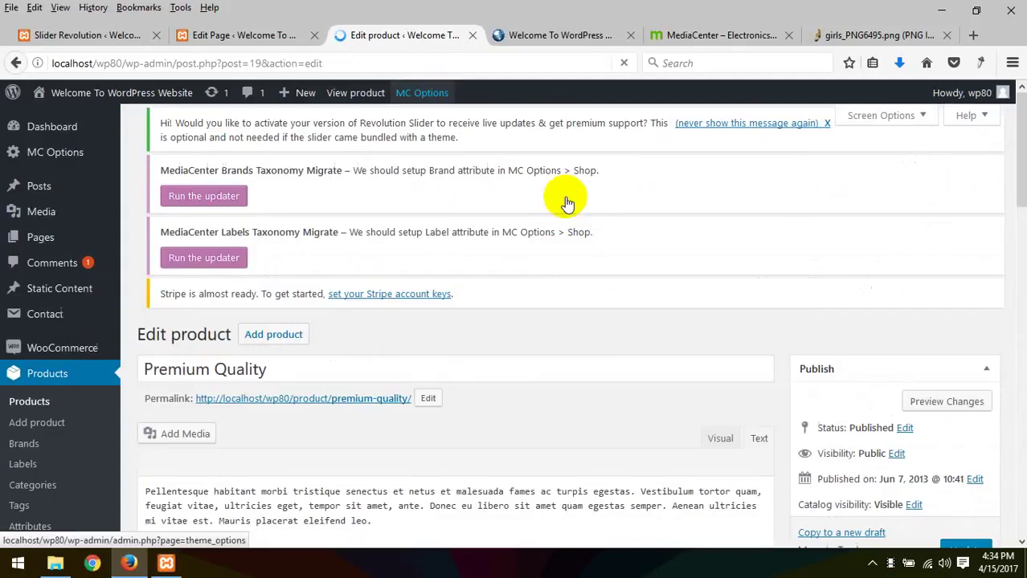
- Upload the downloaded camera image x9-433x325.jpg.pagespeed.ic.GyHybSBtnX.jpg and add it to the Premium Quality product gallery
scroll(635, 208, "down", 3)
scroll(738, 229, "down", 20)
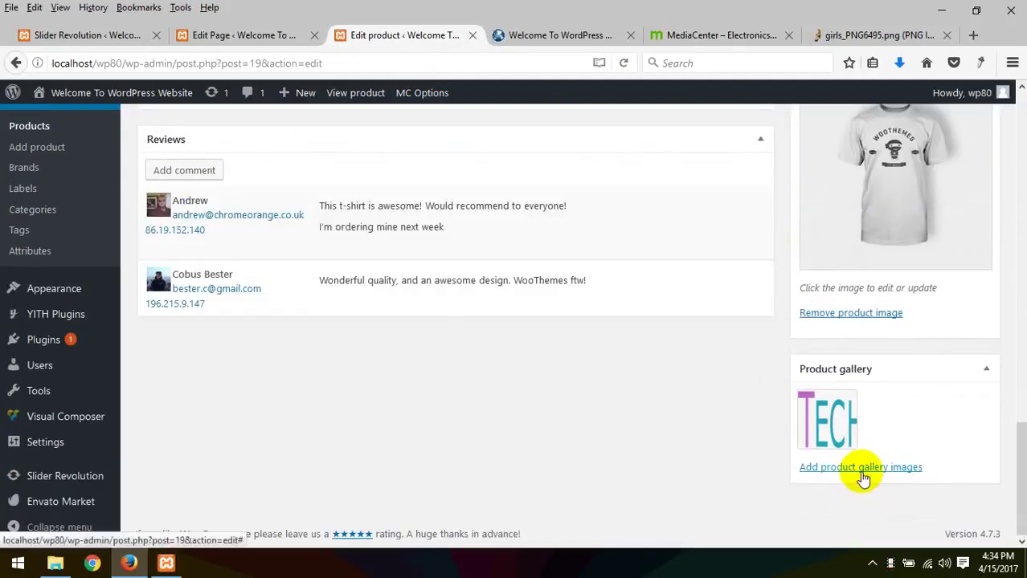
left_click(860, 469)
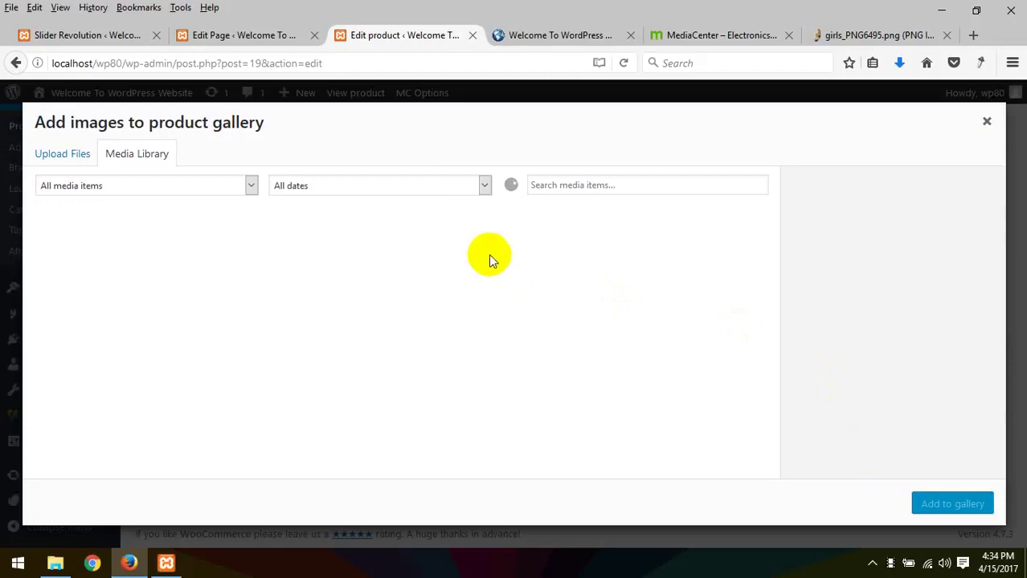
left_click(898, 71)
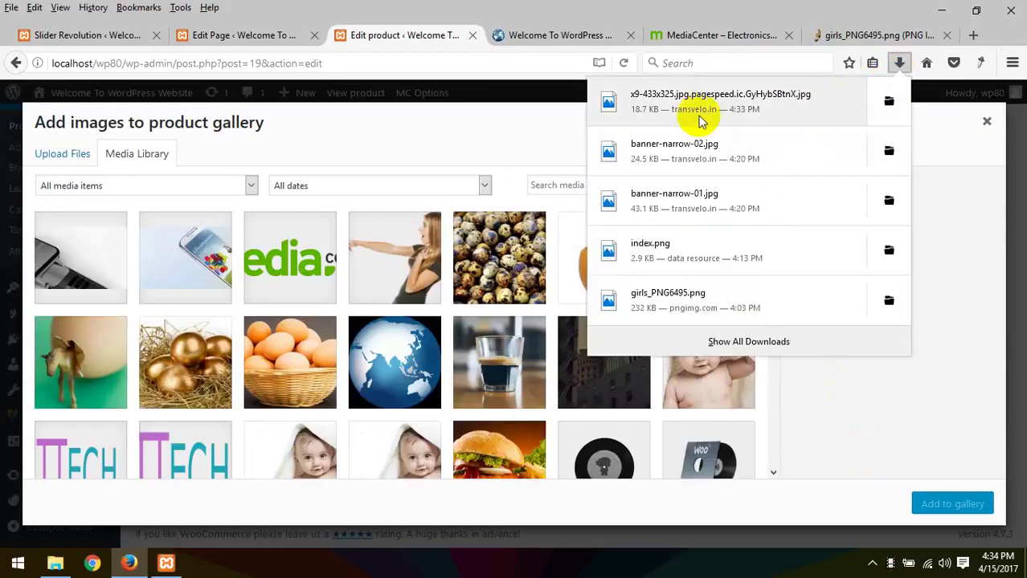
left_click_drag(699, 113, 470, 362)
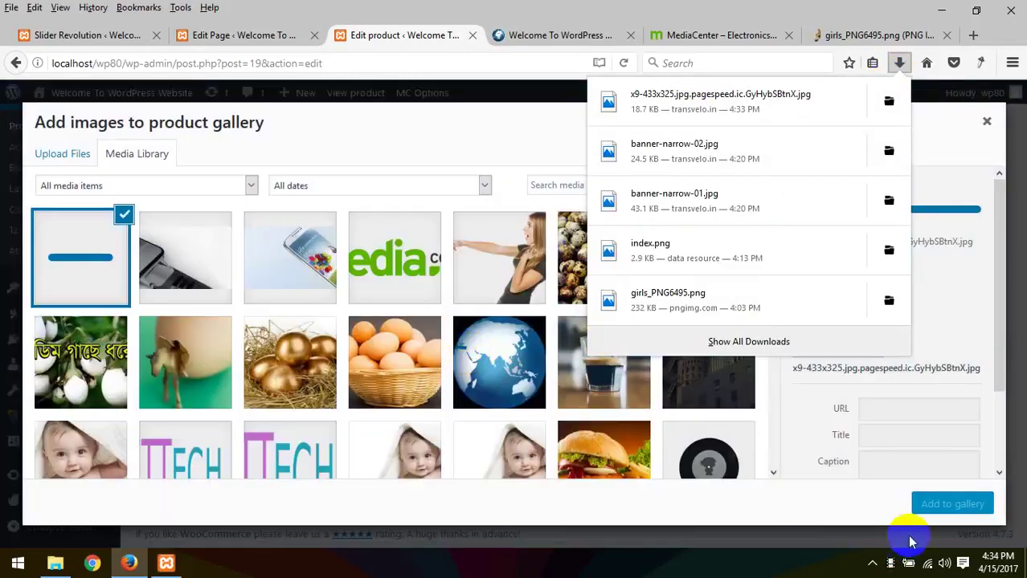
left_click(948, 506)
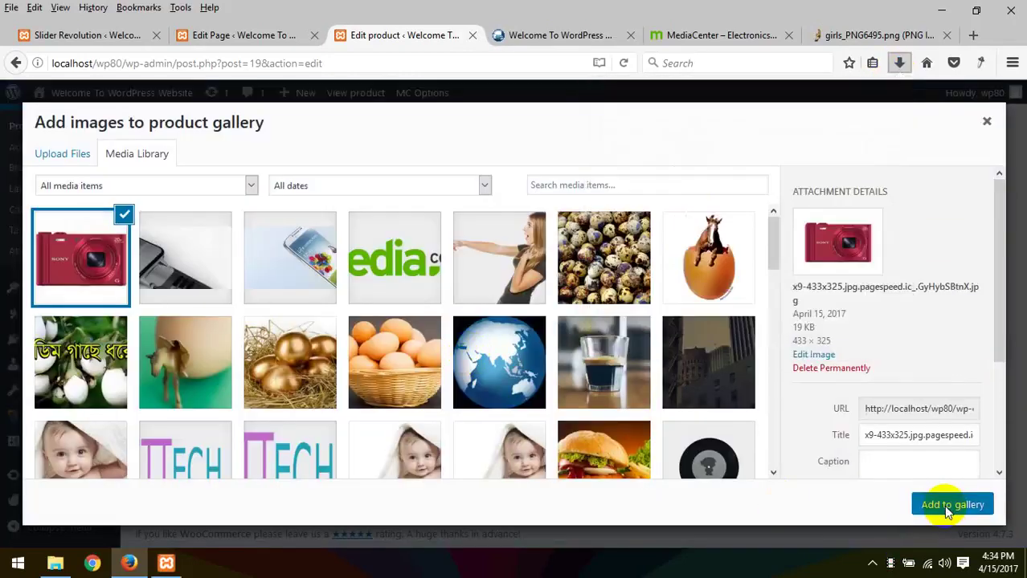
left_click(948, 506)
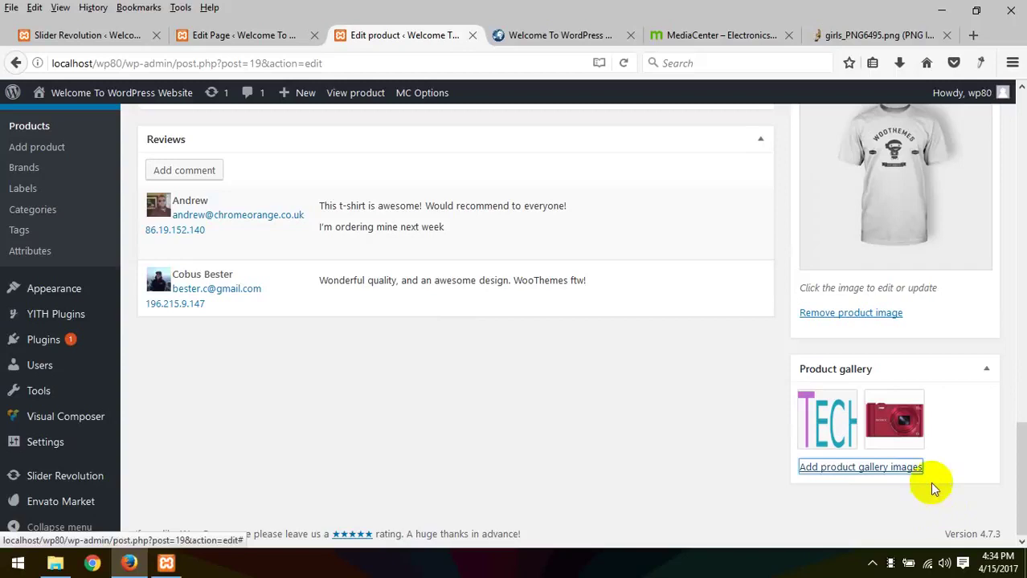
- Remove the SOFTTECH-IT logo image from the product gallery and update the Premium Quality product
left_click(854, 394)
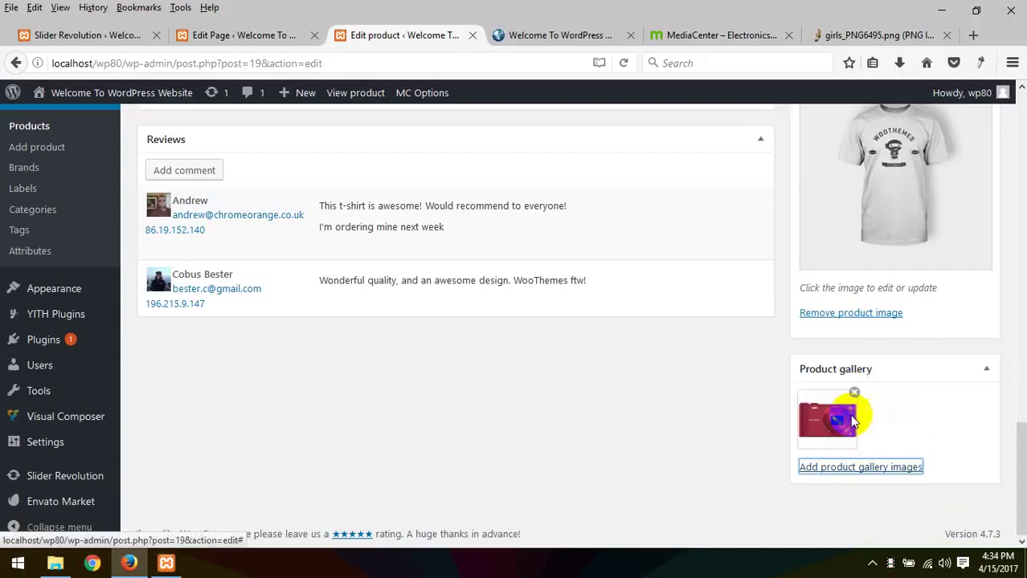
scroll(868, 435, "up", 5)
scroll(928, 218, "up", 10)
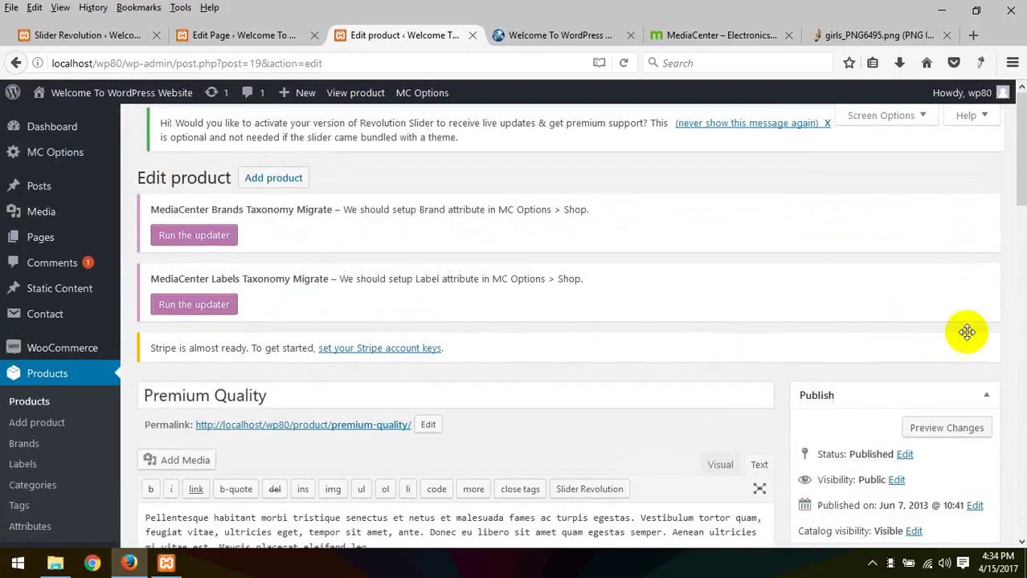
scroll(958, 454, "down", 2)
left_click(971, 420)
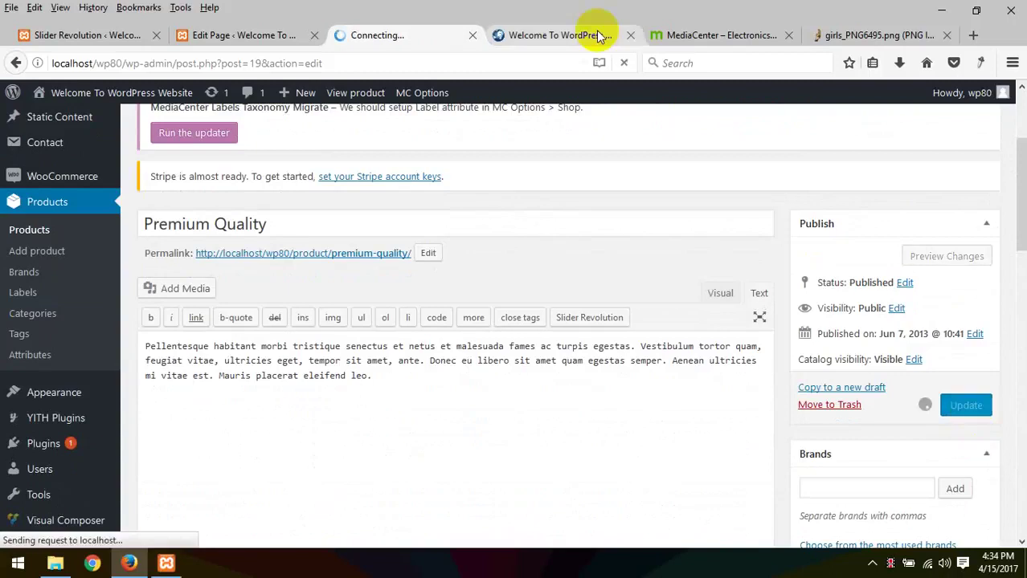
- Reload the local homepage and check the featured Premium Quality product's image in the 6-1 grid
left_click(543, 32)
right_click(49, 279)
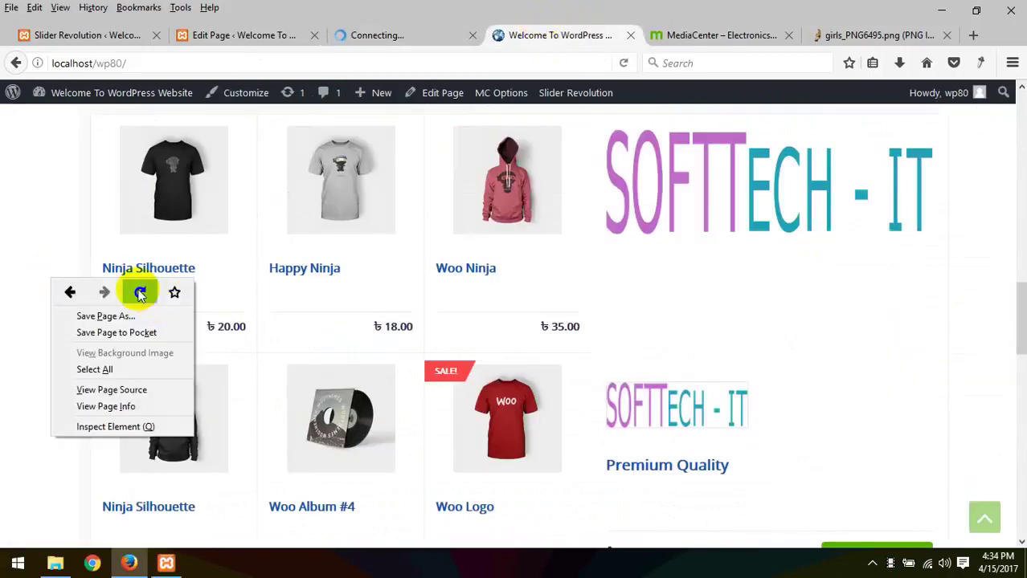
left_click(140, 295)
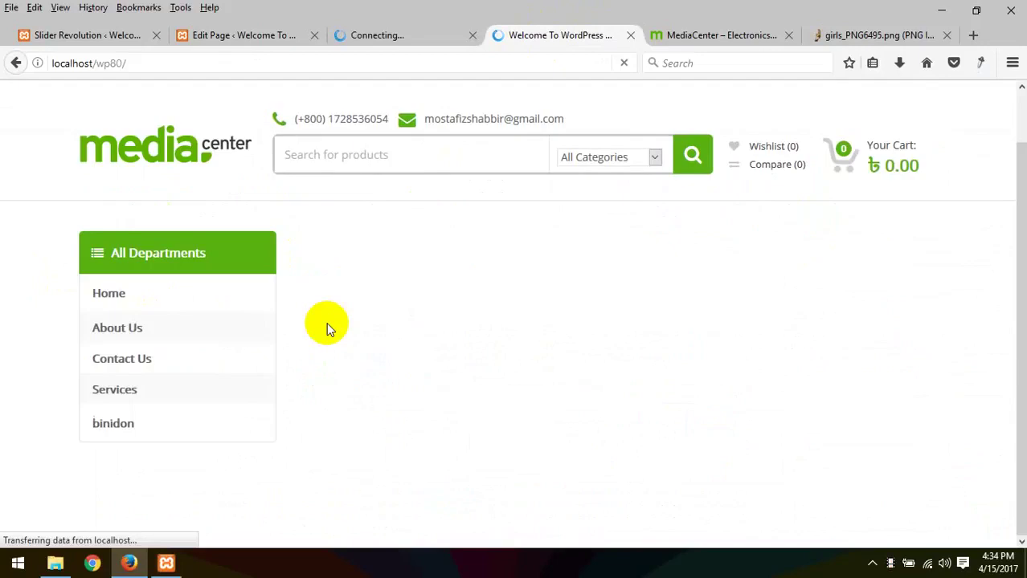
scroll(731, 290, "down", 3)
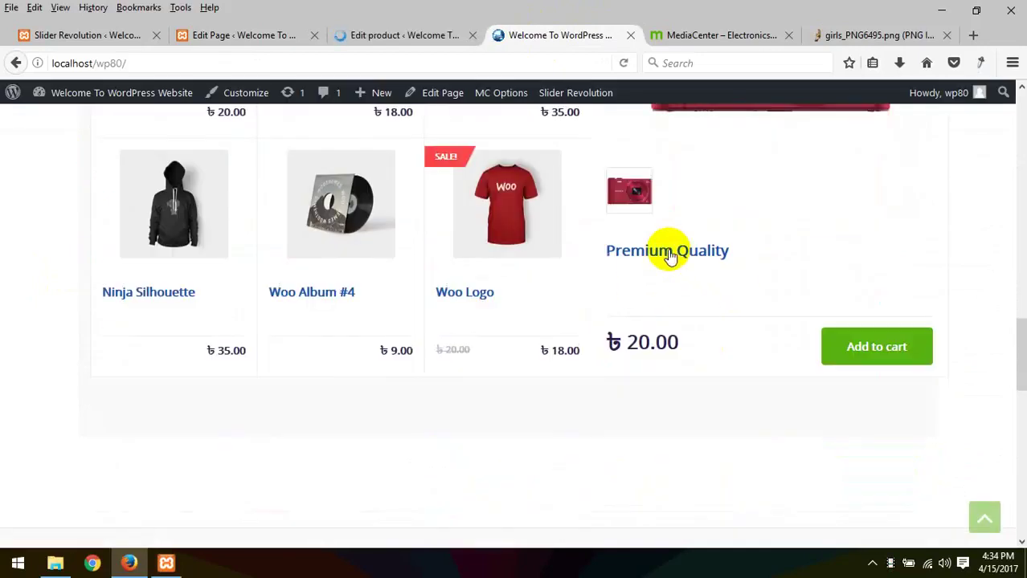
scroll(659, 261, "up", 2)
scroll(445, 278, "up", 10)
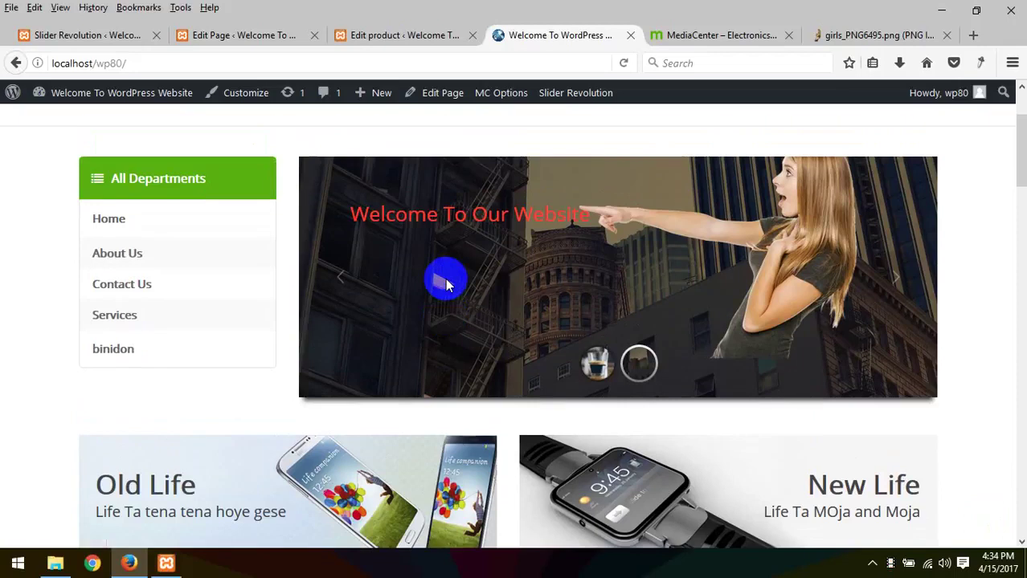
scroll(442, 280, "down", 10)
scroll(422, 283, "down", 2)
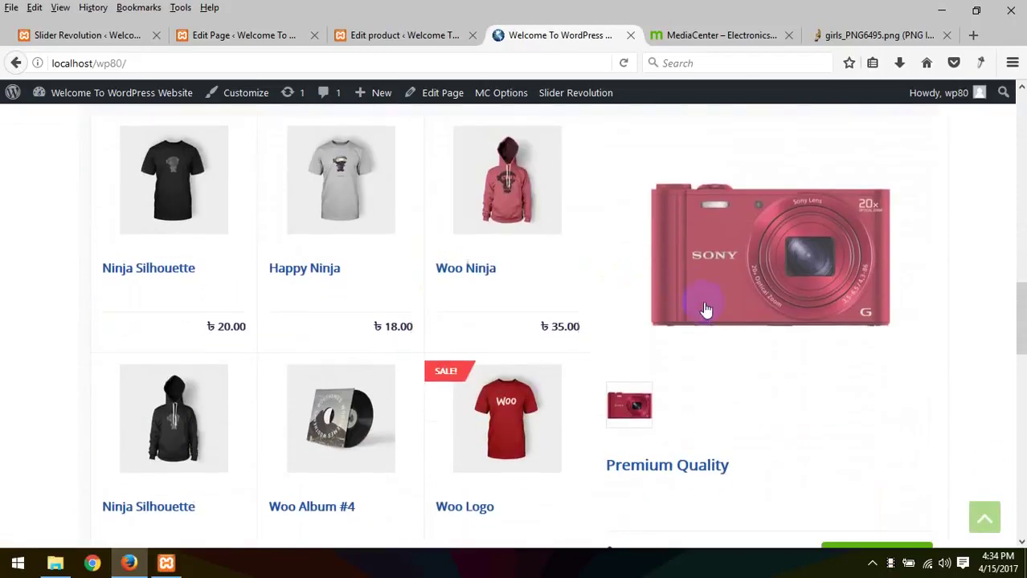
- Examine the section below Best Sellers on the demo homepage and select its Recent Products heading
left_click(689, 40)
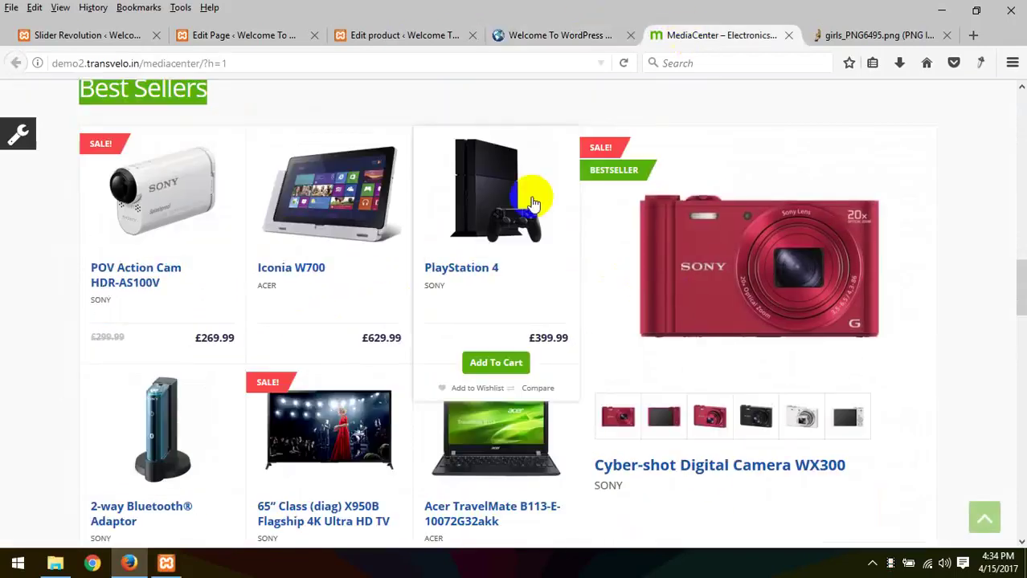
scroll(447, 247, "down", 6)
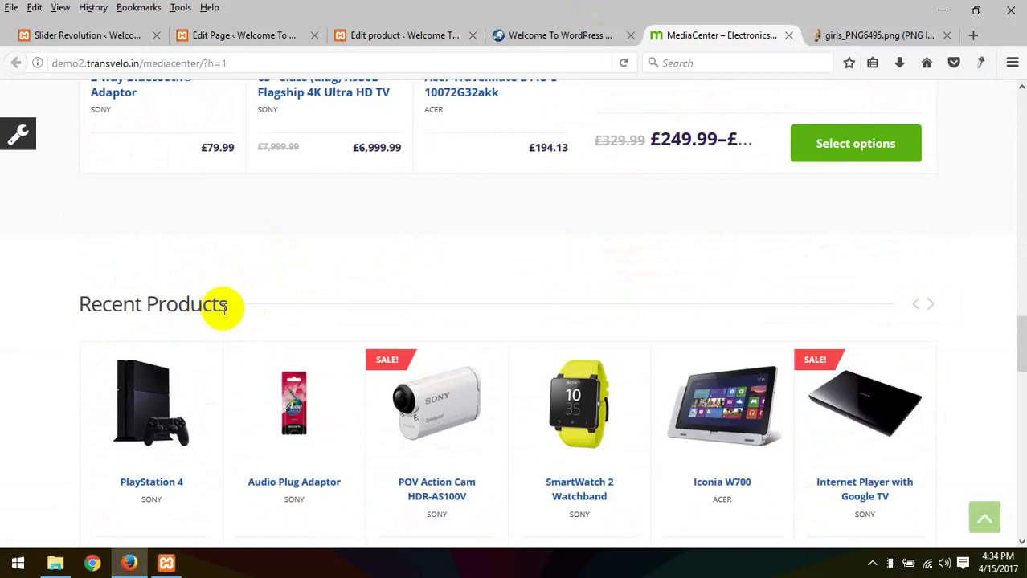
left_click_drag(228, 306, 98, 308)
right_click(96, 310)
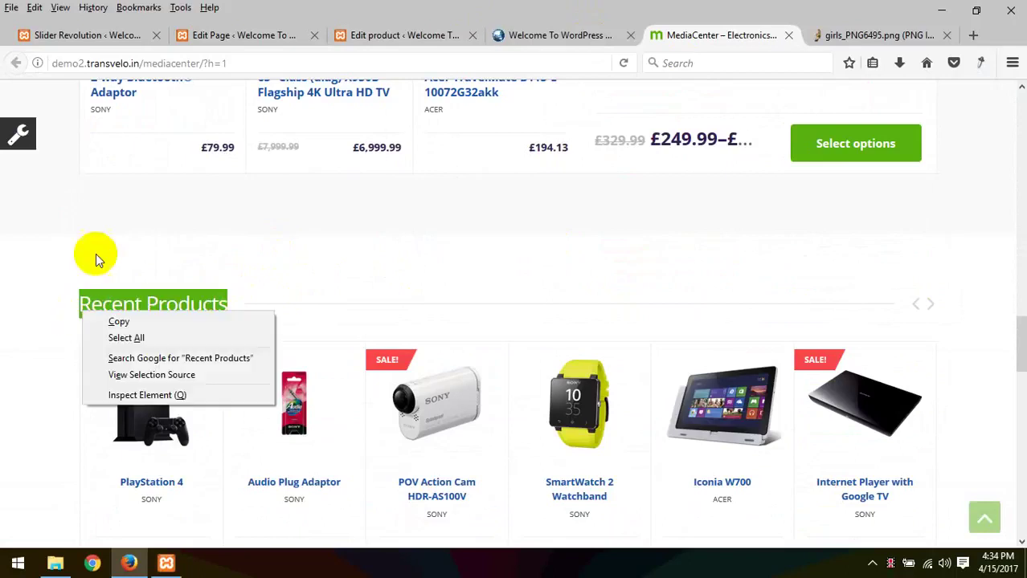
left_click(85, 35)
scroll(493, 292, "down", 5)
- Add a new row below the Top Rated 6-1 Products Grid on the page and browse the elements available for it
left_click(237, 35)
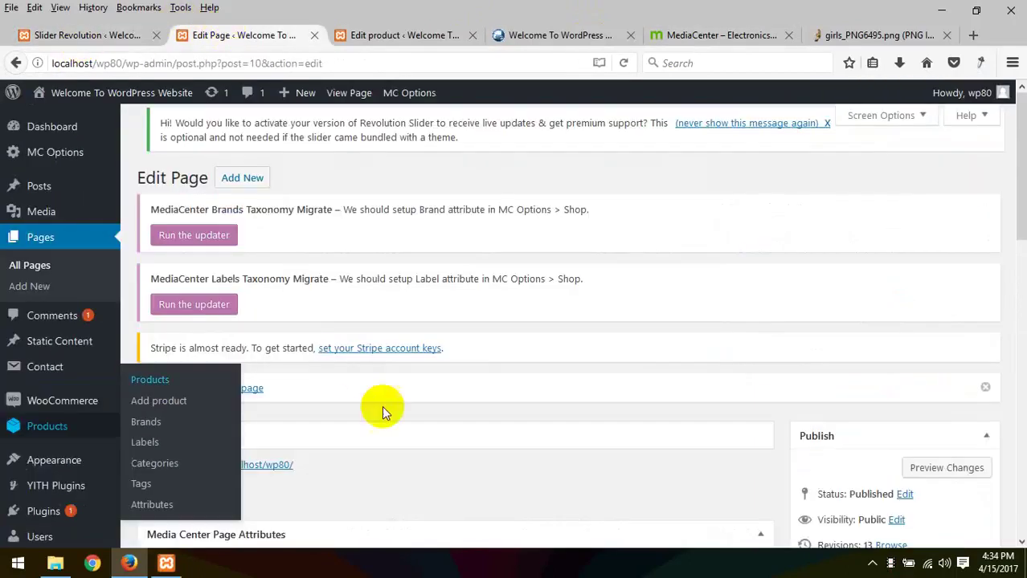
scroll(384, 415, "down", 10)
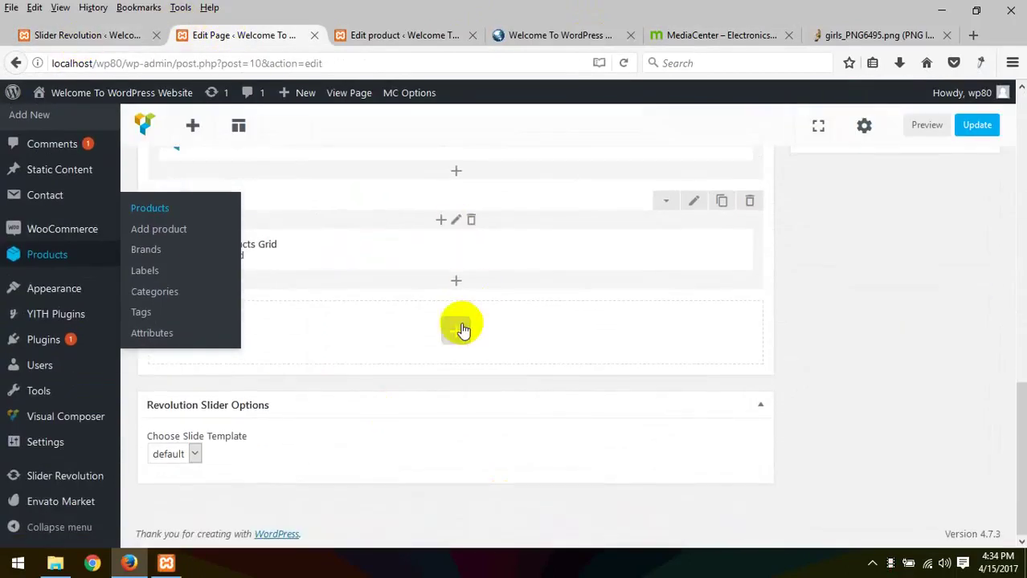
left_click(458, 329)
left_click(273, 241)
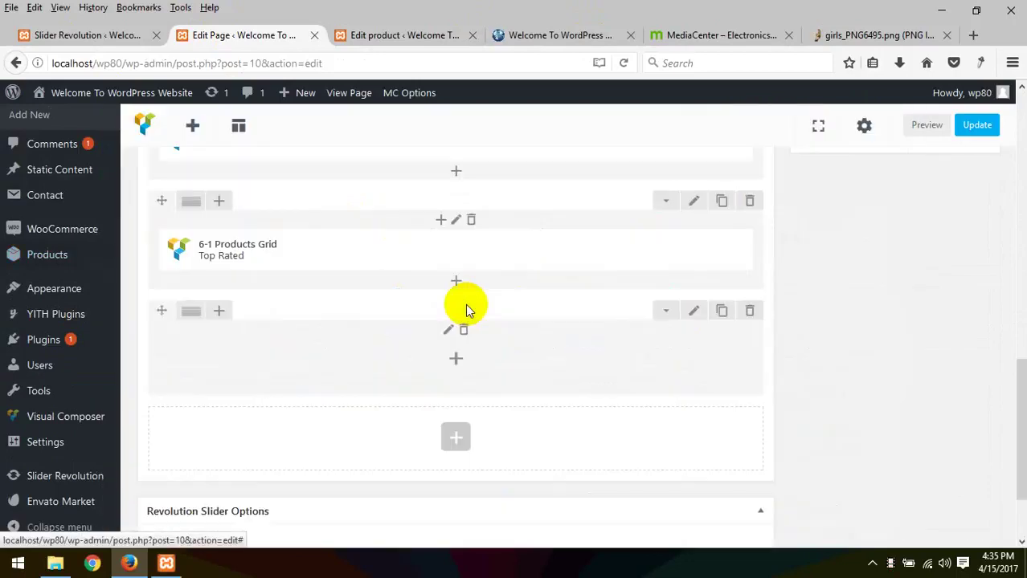
left_click(463, 360)
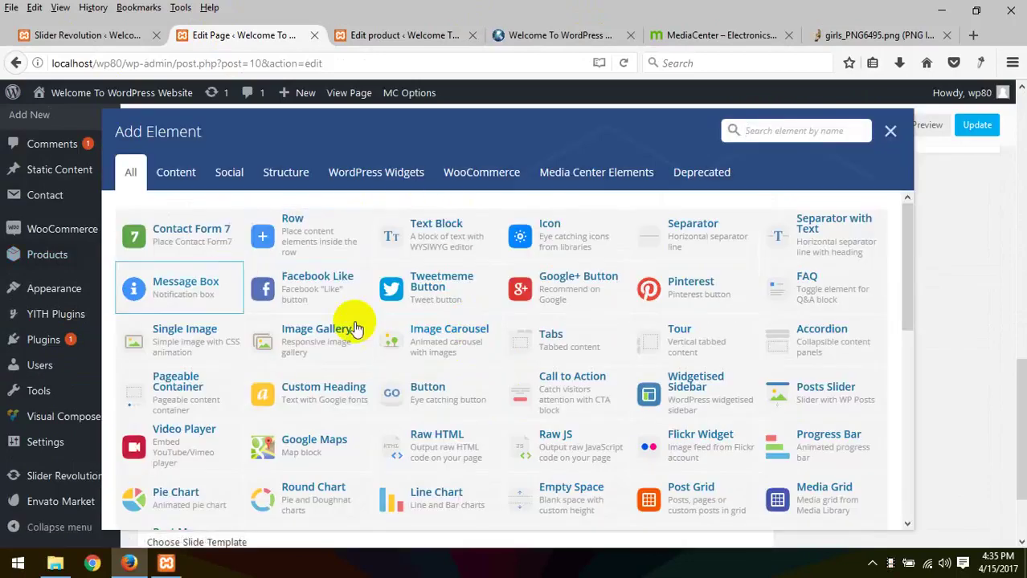
scroll(450, 361, "down", 5)
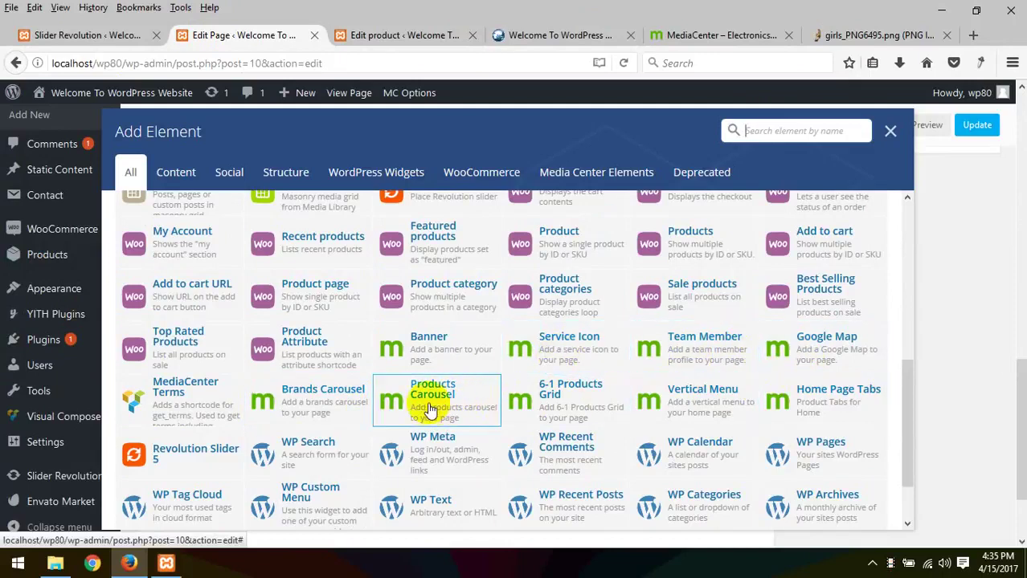
- Compare the Recent Products and Our Brands sections on the demo homepage, advancing the brands carousel
left_click(696, 36)
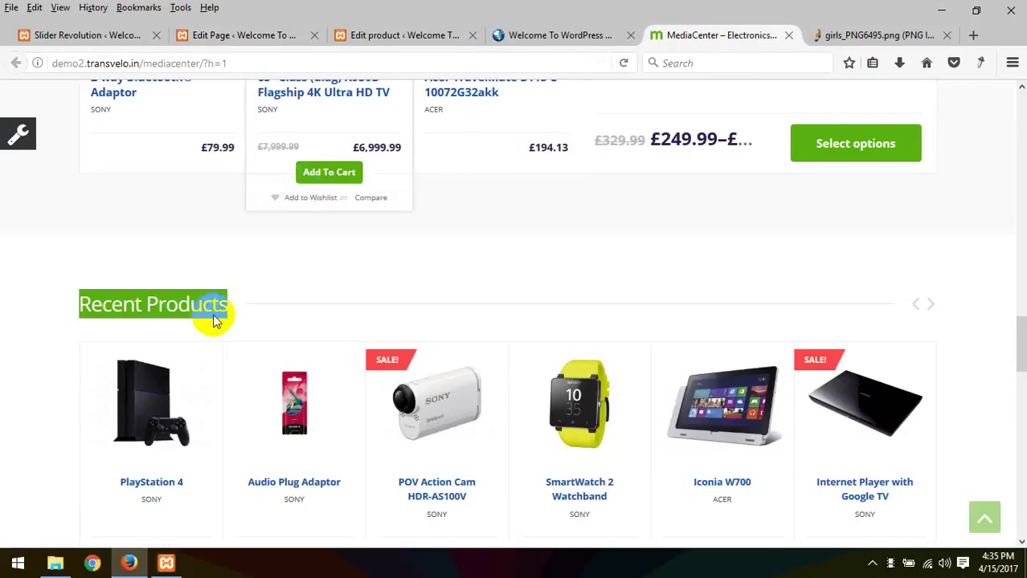
scroll(252, 319, "down", 6)
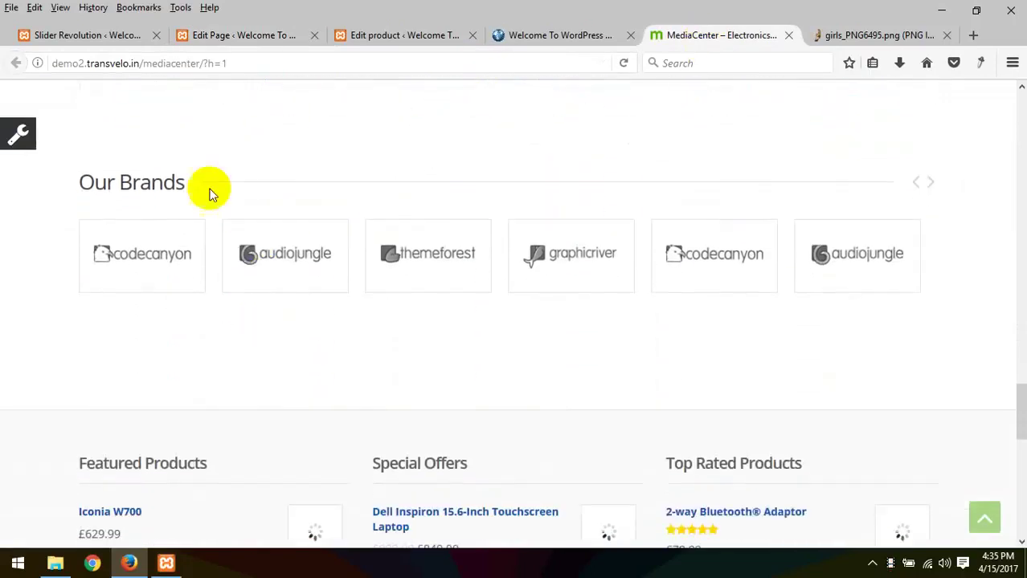
left_click_drag(177, 182, 116, 182)
left_click(183, 190)
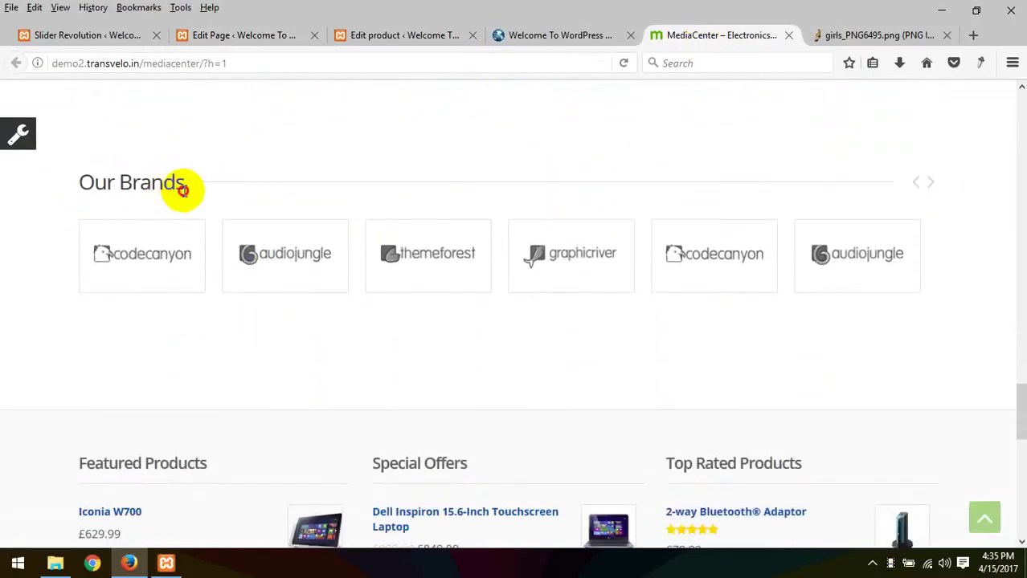
left_click(928, 184)
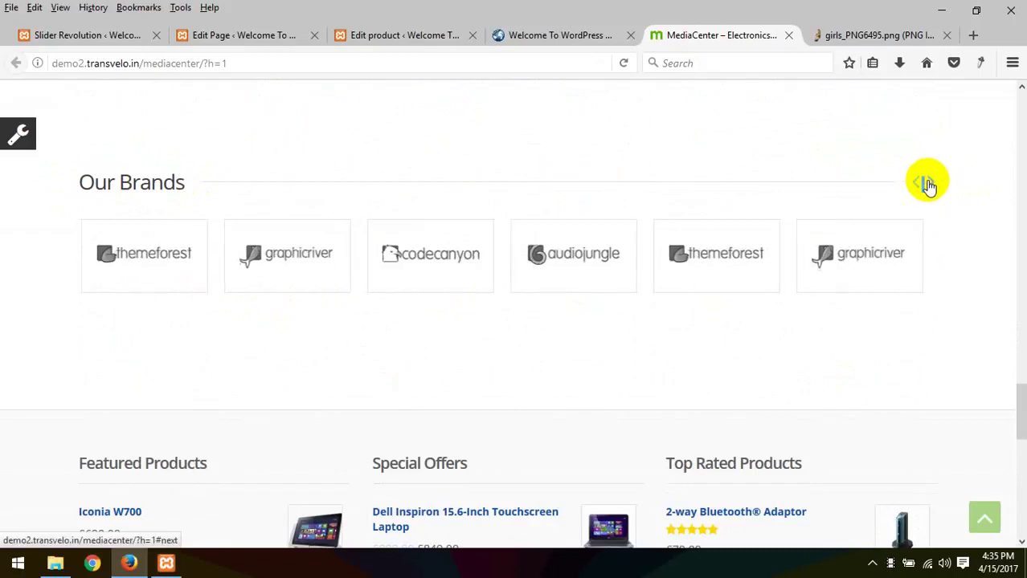
- Try the WooCommerce Recent products element in the new row and select its Per page value
left_click(193, 37)
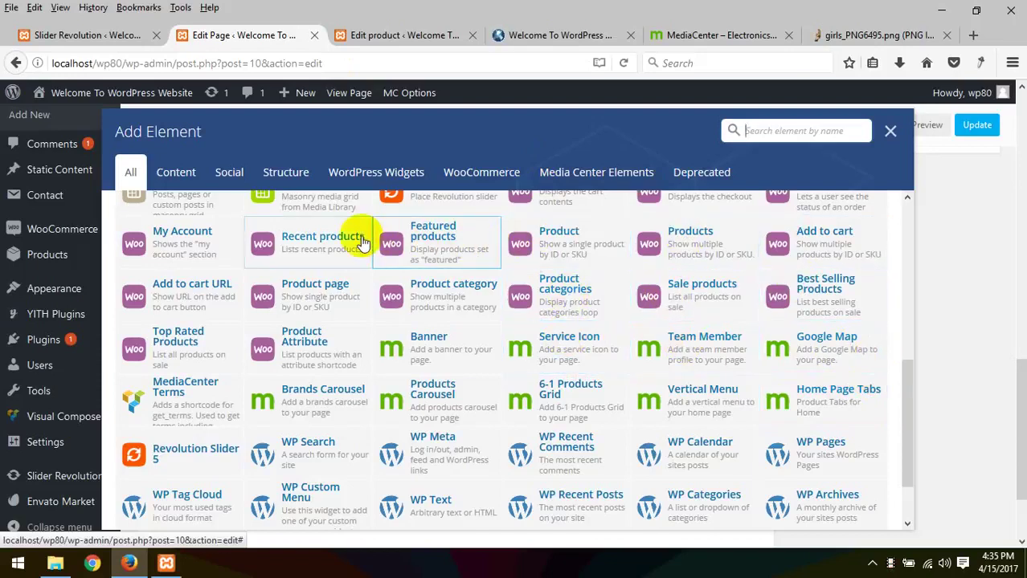
left_click(338, 244)
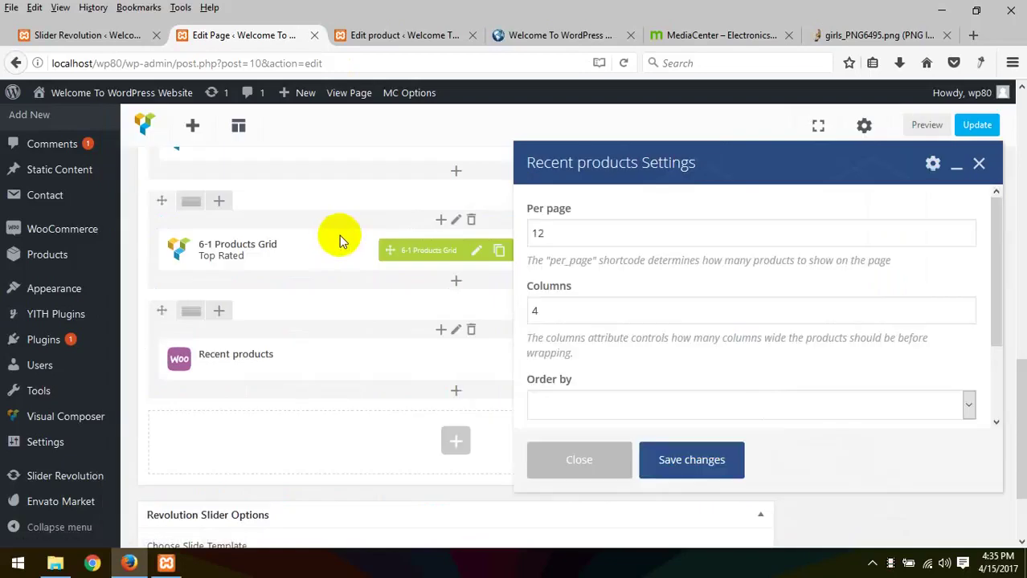
left_click(595, 234)
double_click(596, 234)
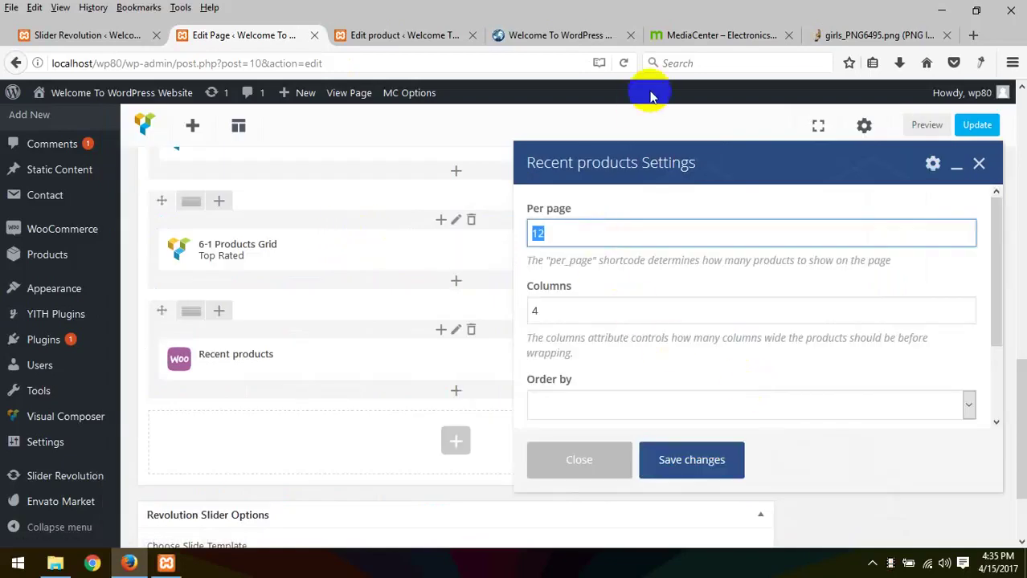
- Examine the Recent Products carousel on the demo homepage by advancing through its products
left_click(699, 34)
scroll(482, 321, "down", 3)
scroll(482, 317, "down", 10)
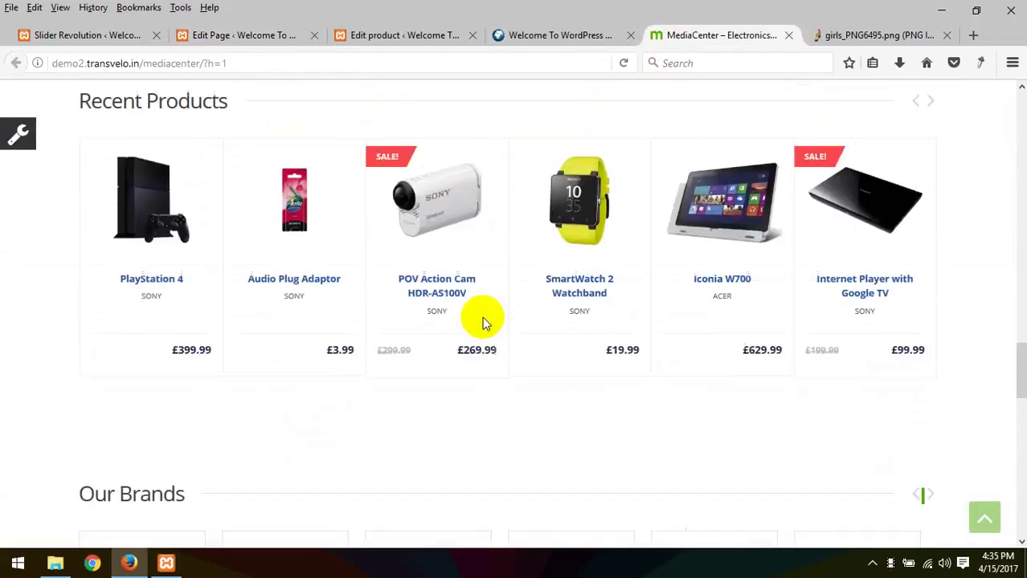
scroll(481, 317, "up", 4)
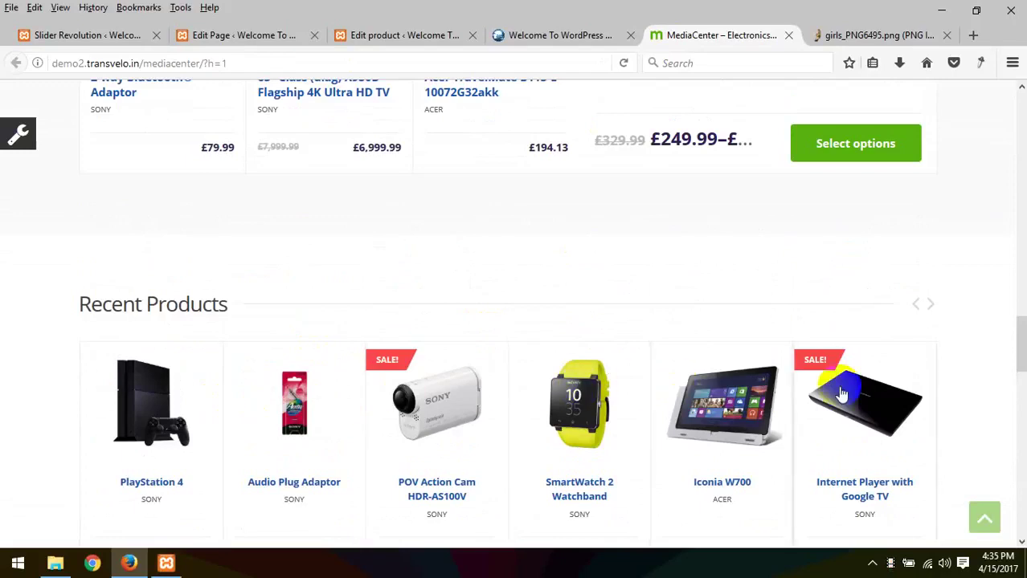
left_click(935, 304)
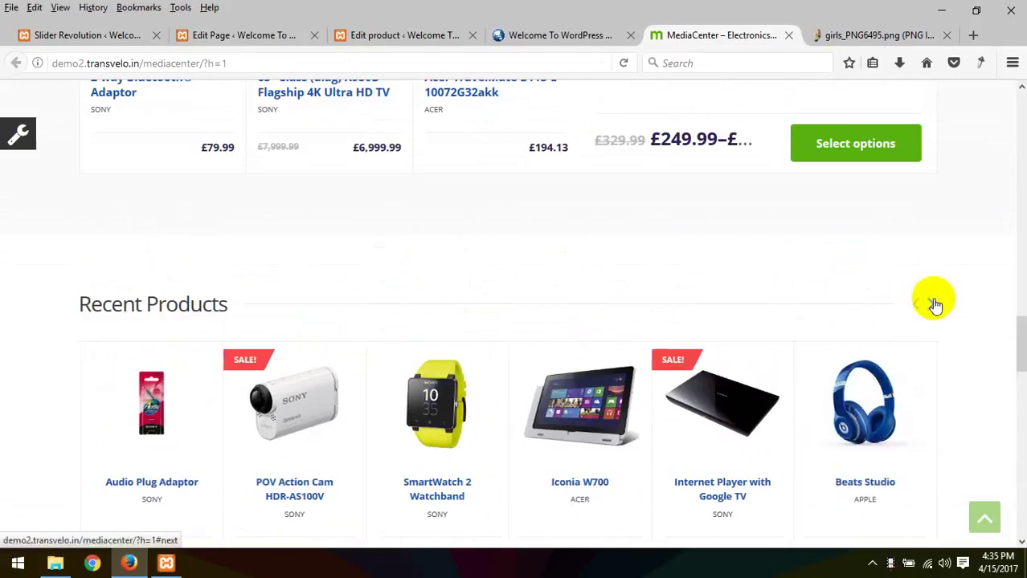
left_click(935, 304)
left_click(934, 304)
left_click(934, 303)
left_click(935, 303)
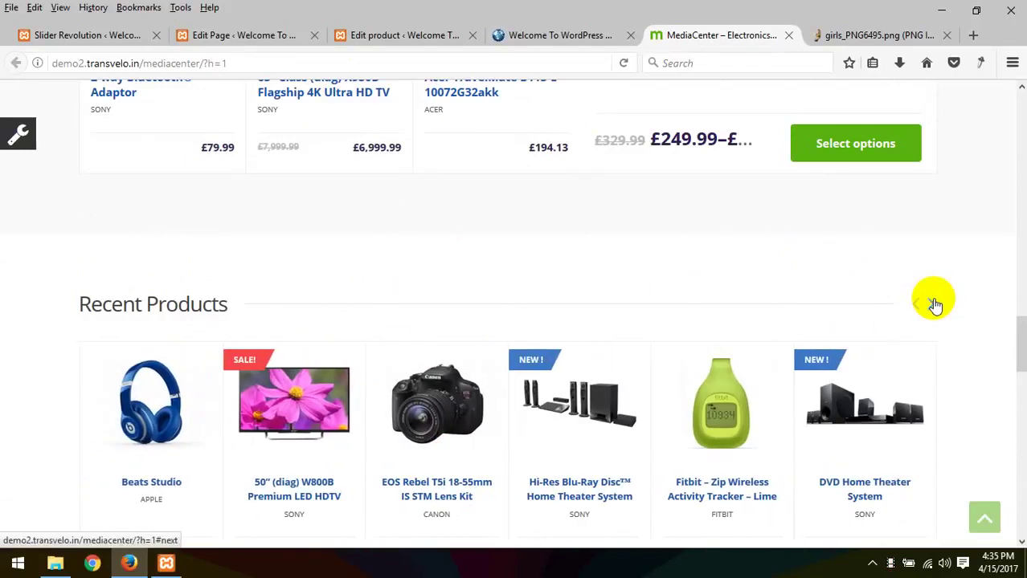
left_click(84, 35)
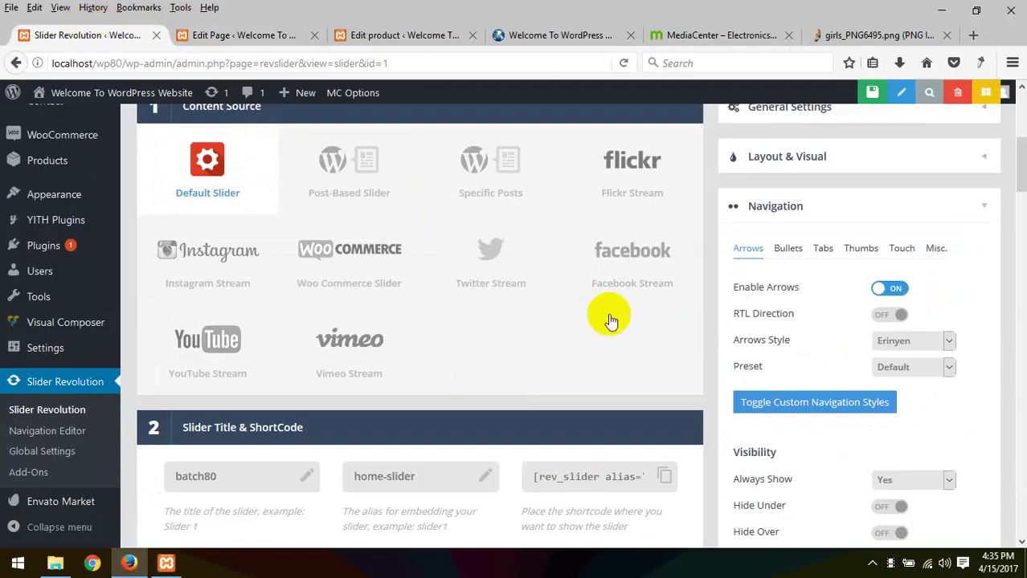
left_click(249, 36)
left_click(717, 34)
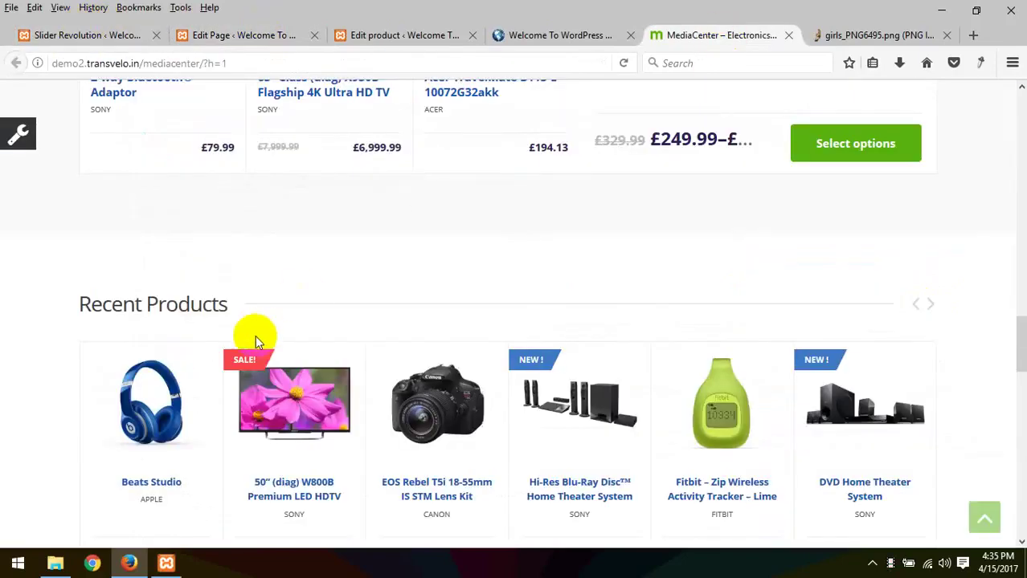
- Close the Recent products settings and delete that element from the new row
left_click(233, 36)
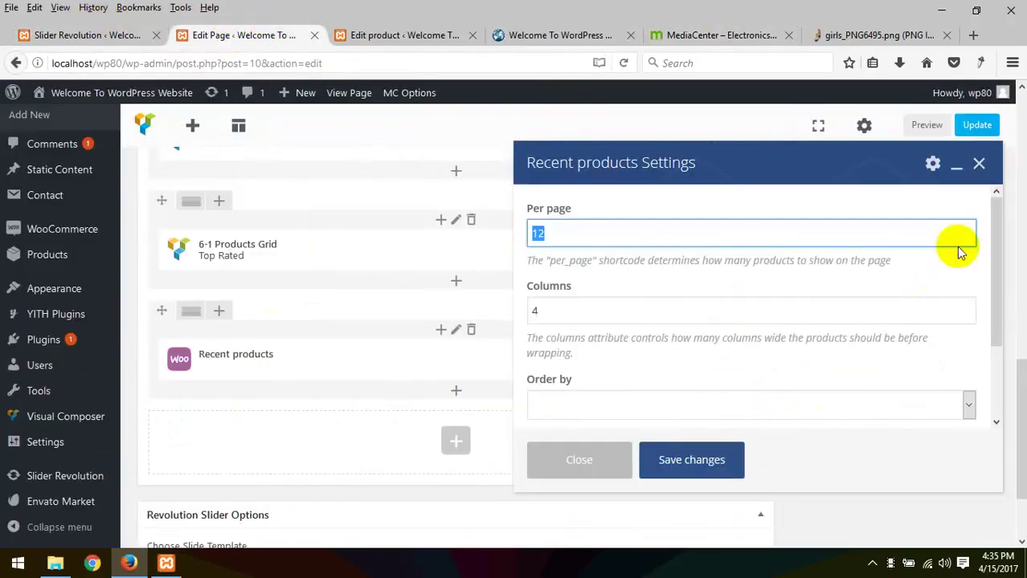
left_click(981, 164)
left_click(518, 363)
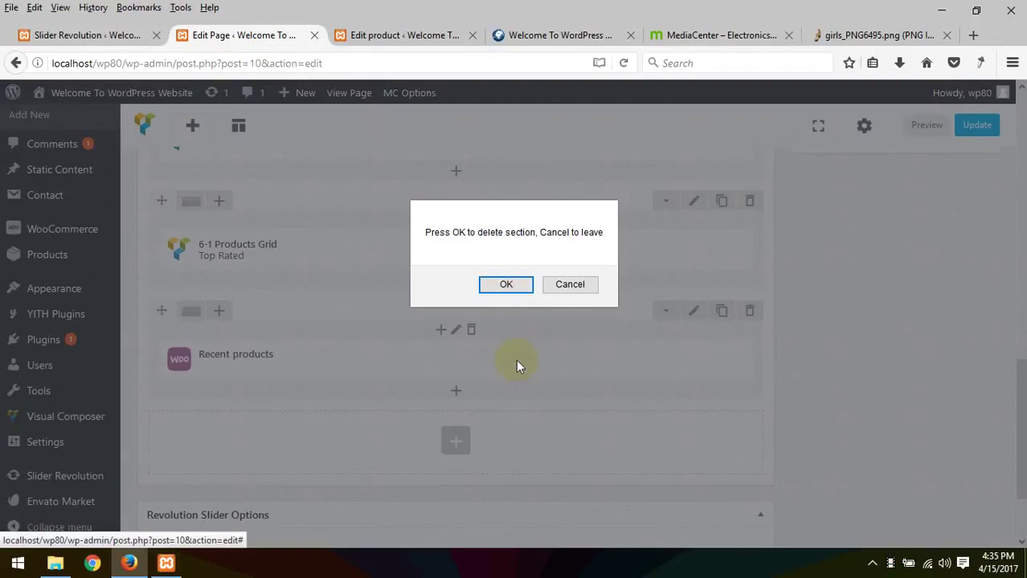
left_click(506, 286)
- Add a Products Carousel to the new row, set to show Recent Products and titled "Recent Product"
left_click(457, 358)
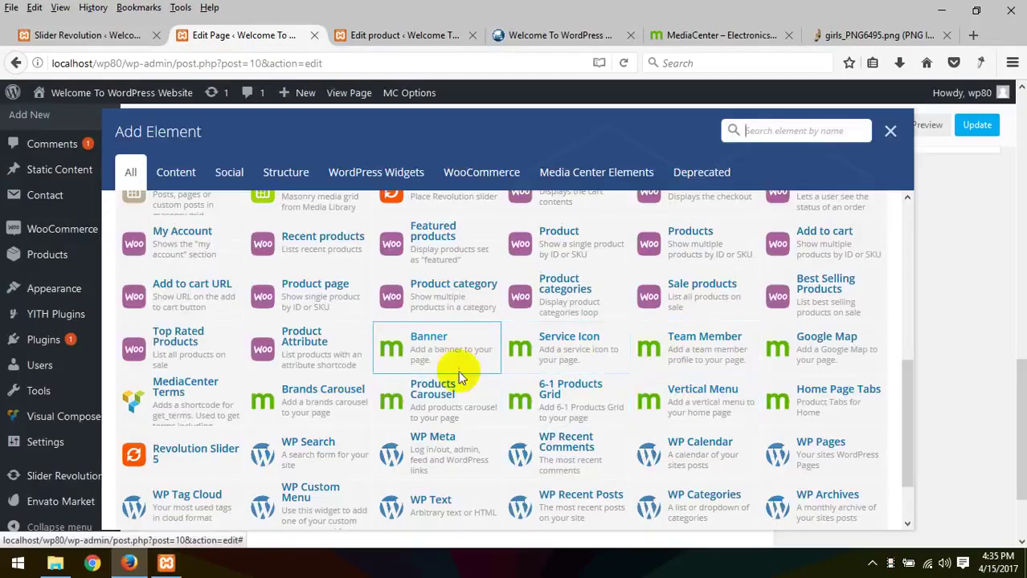
left_click(452, 385)
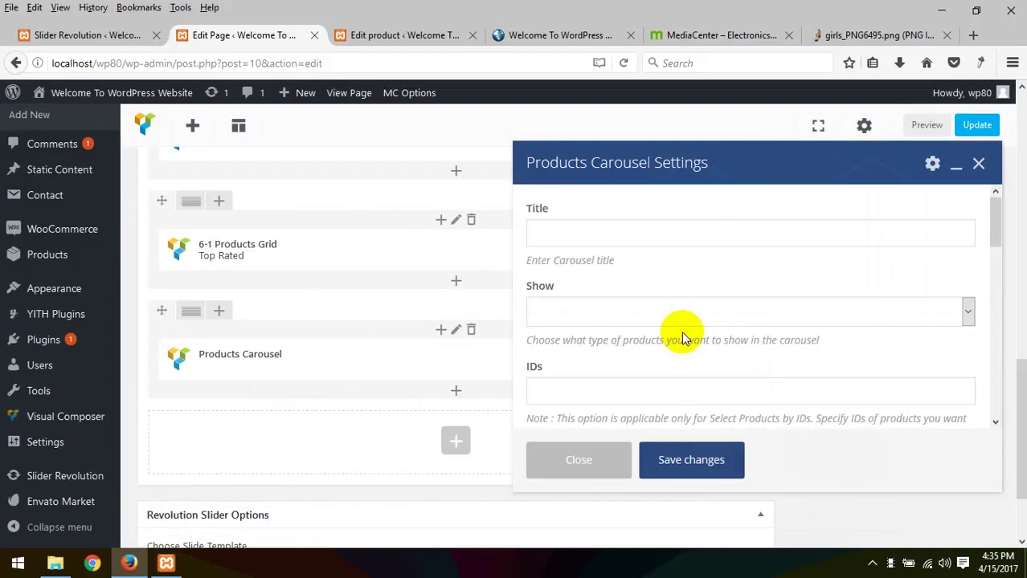
left_click(612, 242)
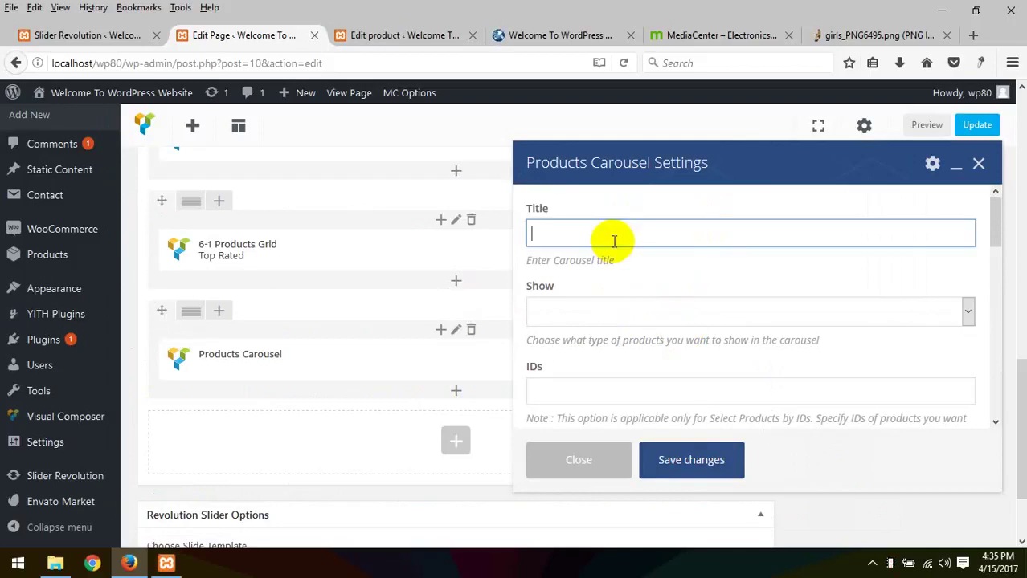
left_click(607, 313)
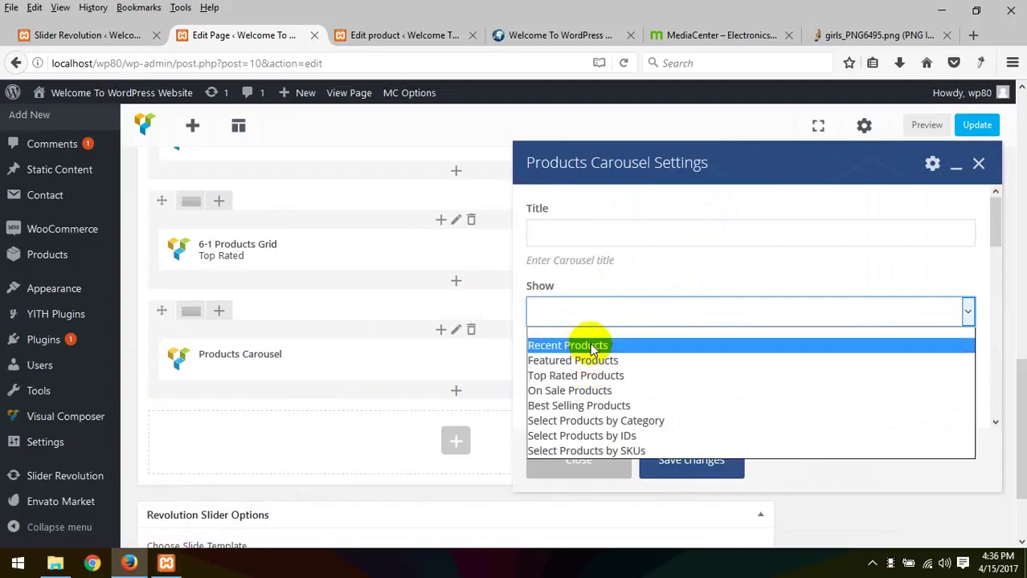
left_click(592, 347)
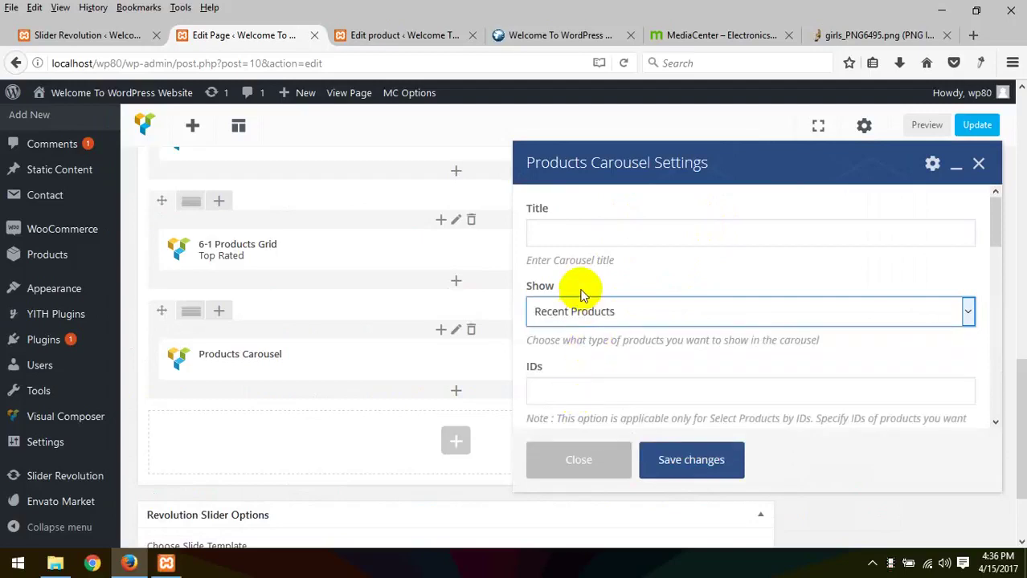
left_click(589, 237)
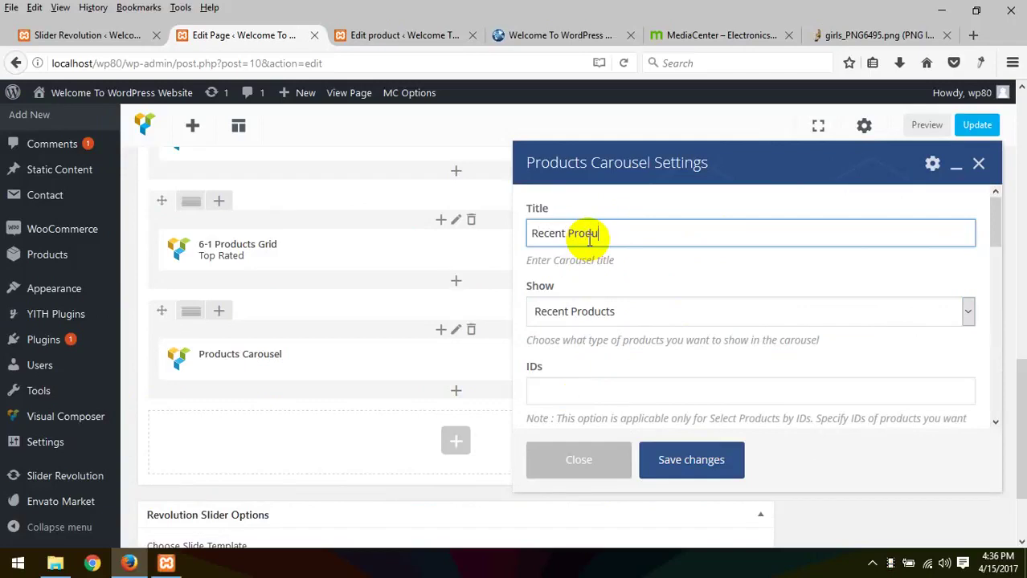
- Review the carousel's remaining settings, including the Order By, No of Products, No of Columns and Container Class options
left_click(599, 387)
scroll(599, 387, "down", 3)
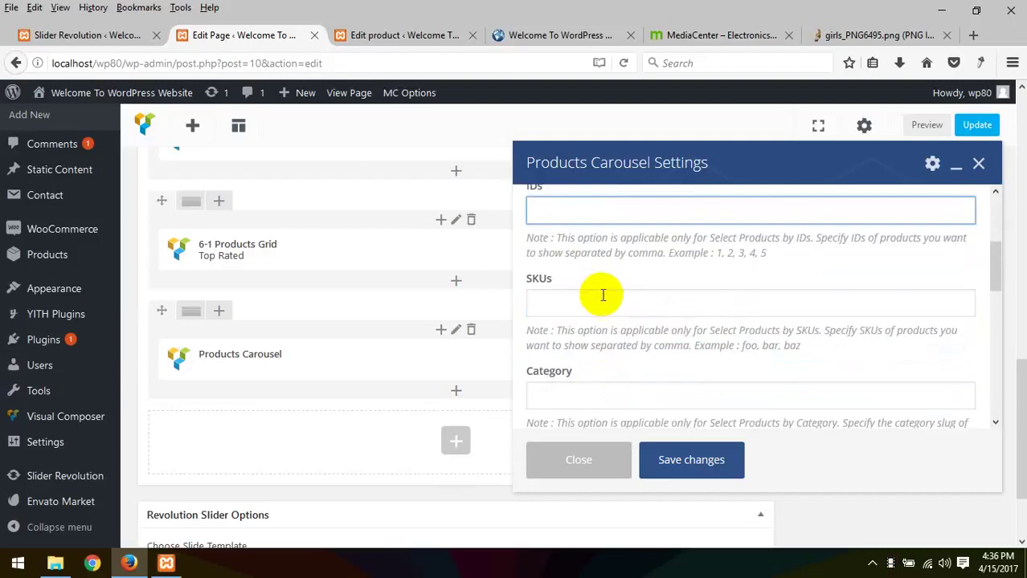
scroll(600, 330, "down", 2)
left_click(674, 406)
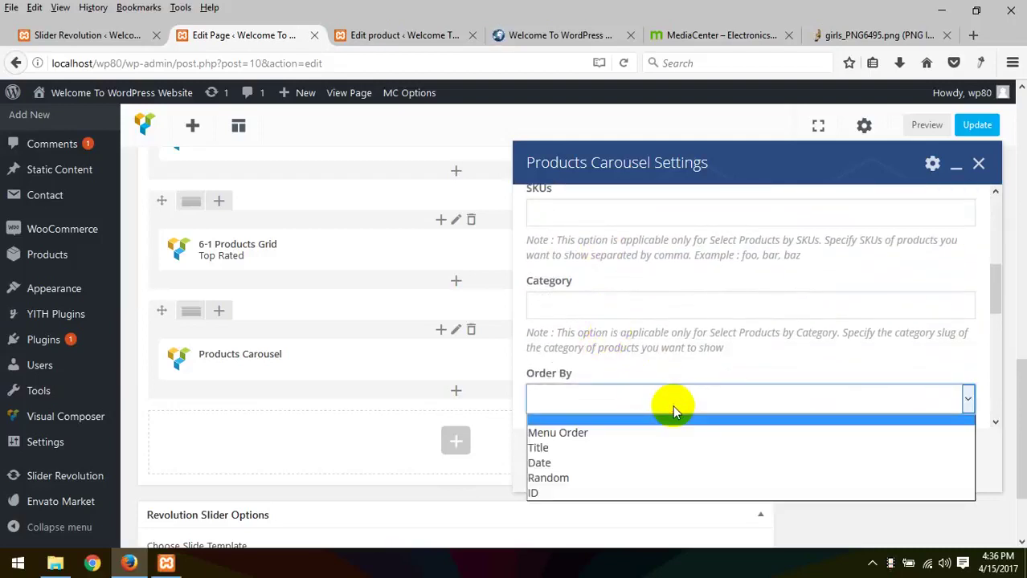
left_click(635, 378)
scroll(630, 393, "down", 5)
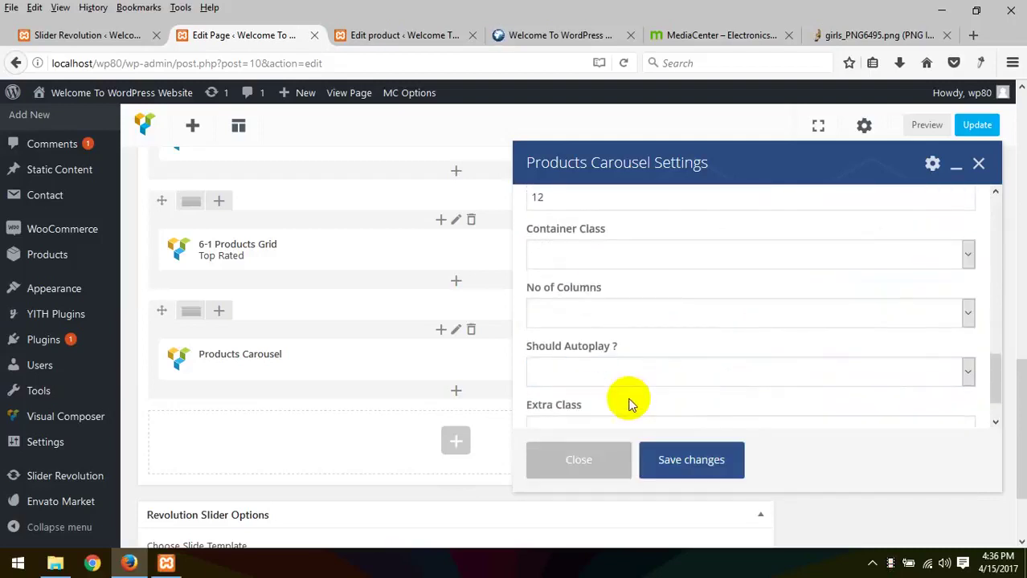
scroll(634, 394, "up", 3)
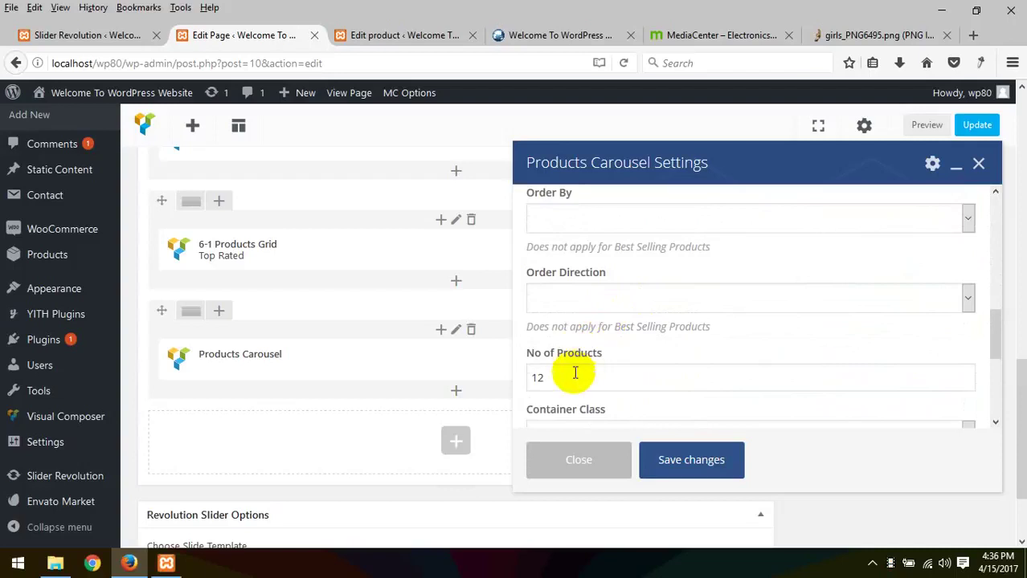
left_click(575, 374)
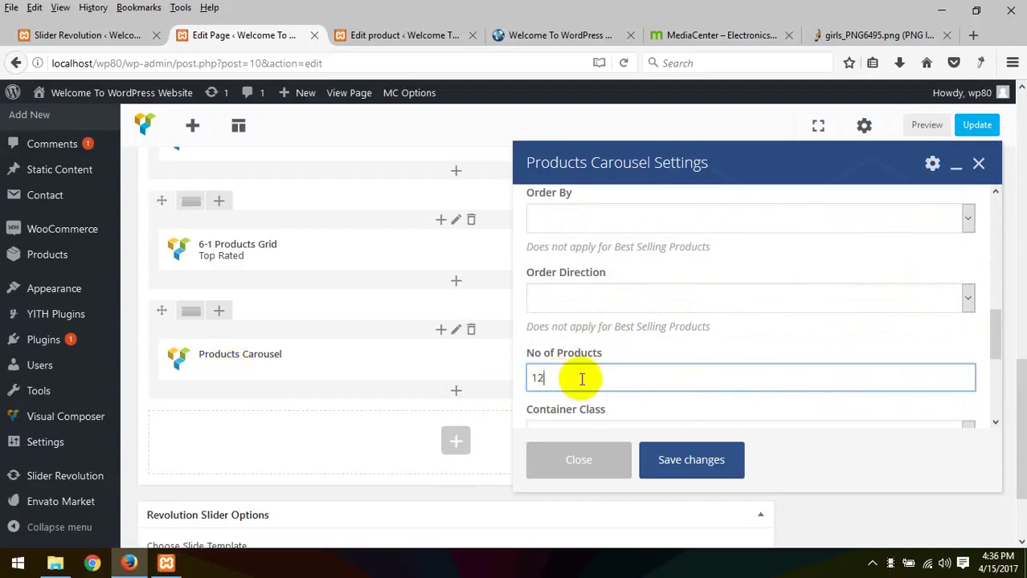
scroll(594, 362, "down", 3)
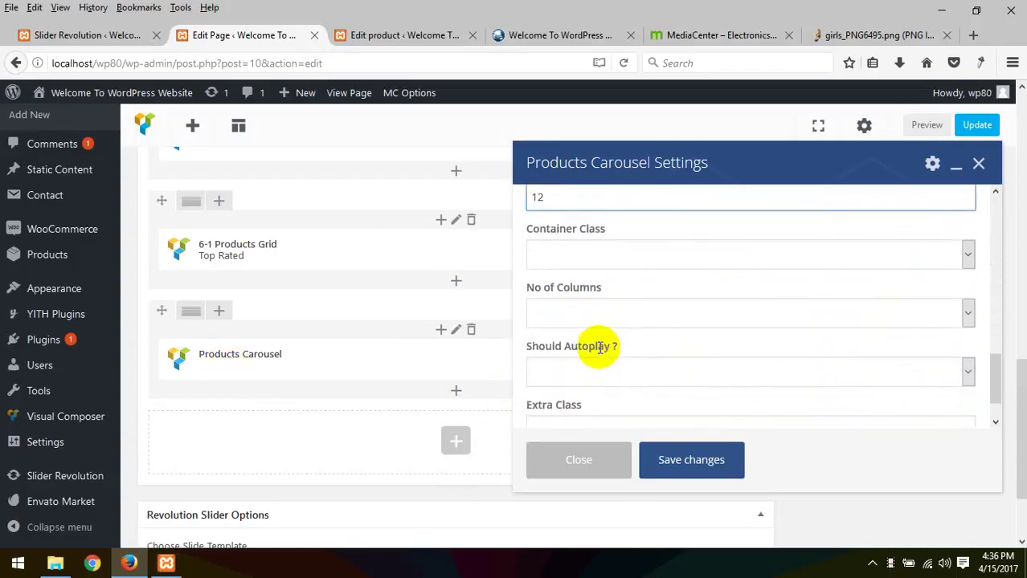
left_click(652, 311)
left_click(652, 248)
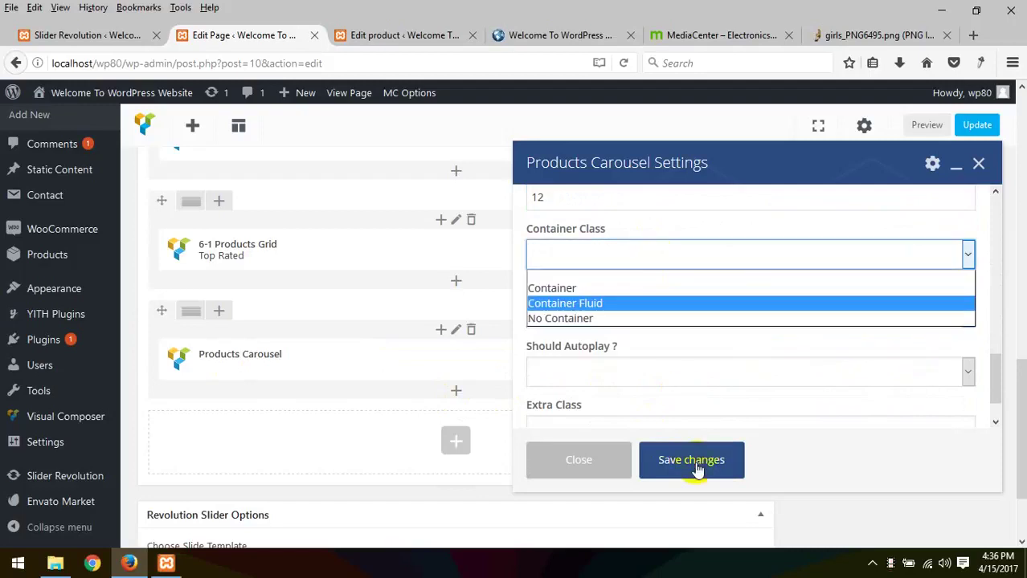
- Save the Products Carousel settings and update the page
left_click(691, 460)
left_click(976, 127)
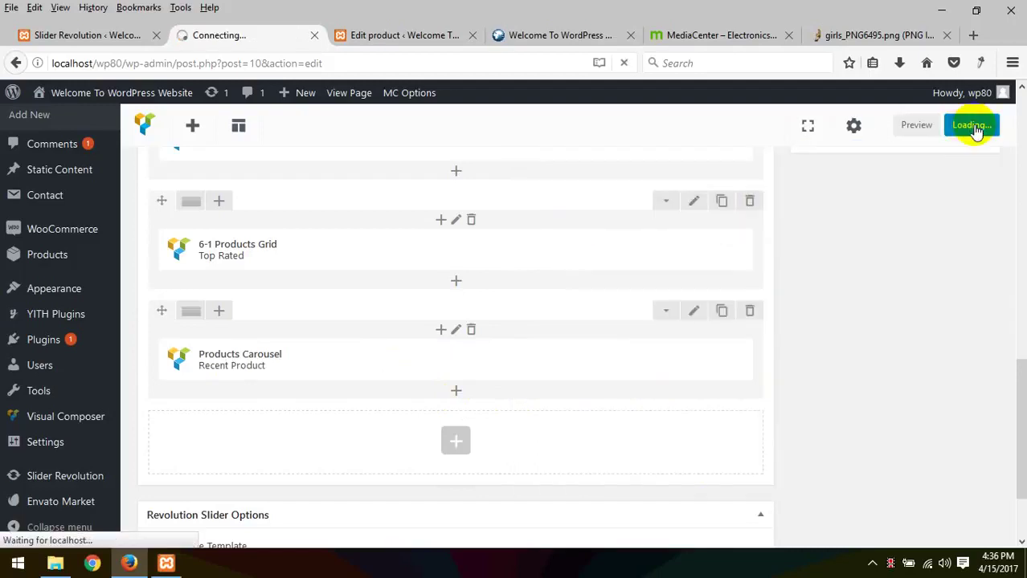
left_click(342, 37)
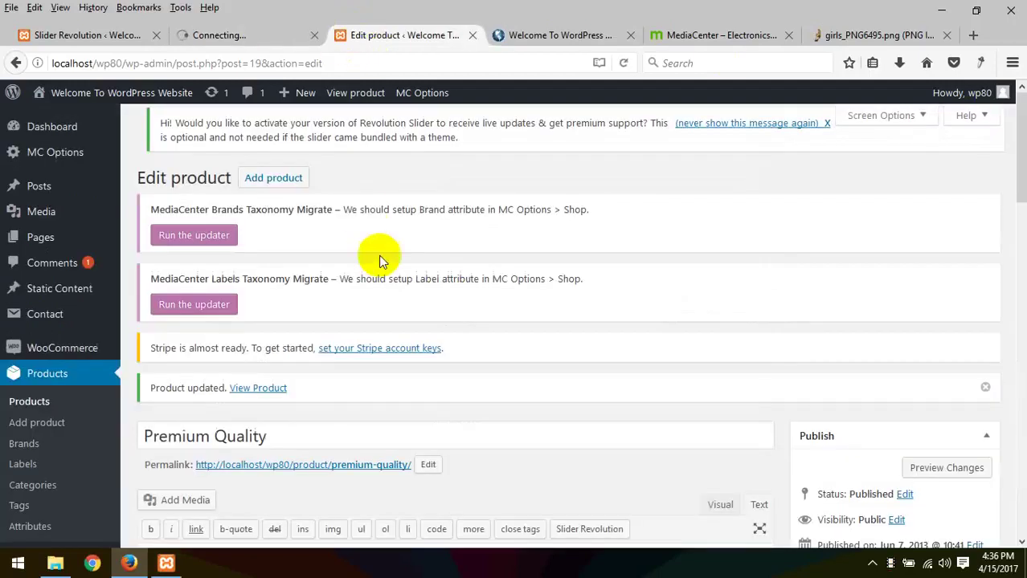
- Close the product editing page and reload the local homepage to check the Recent Product carousel
left_click(490, 35)
right_click(56, 252)
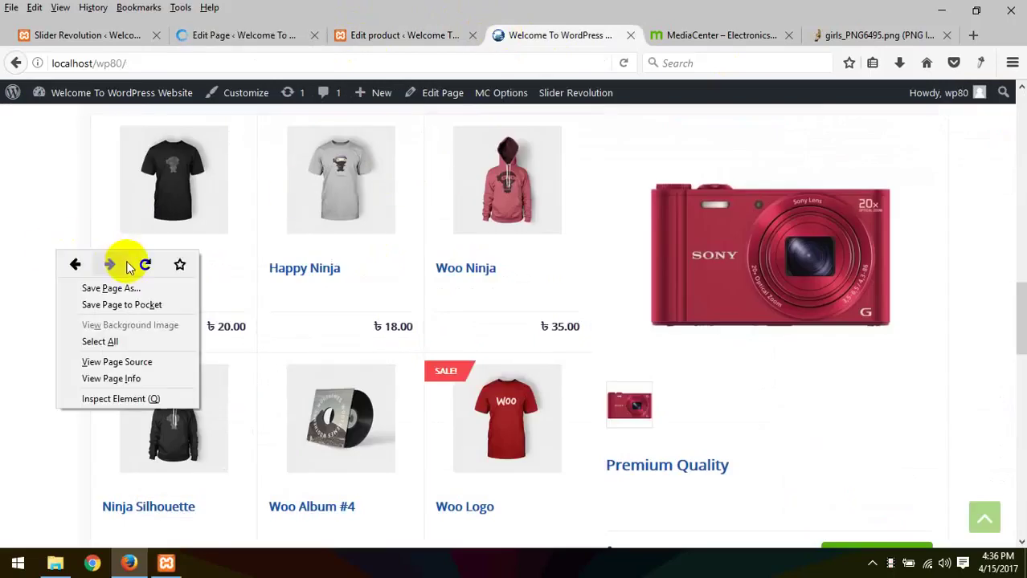
left_click(476, 39)
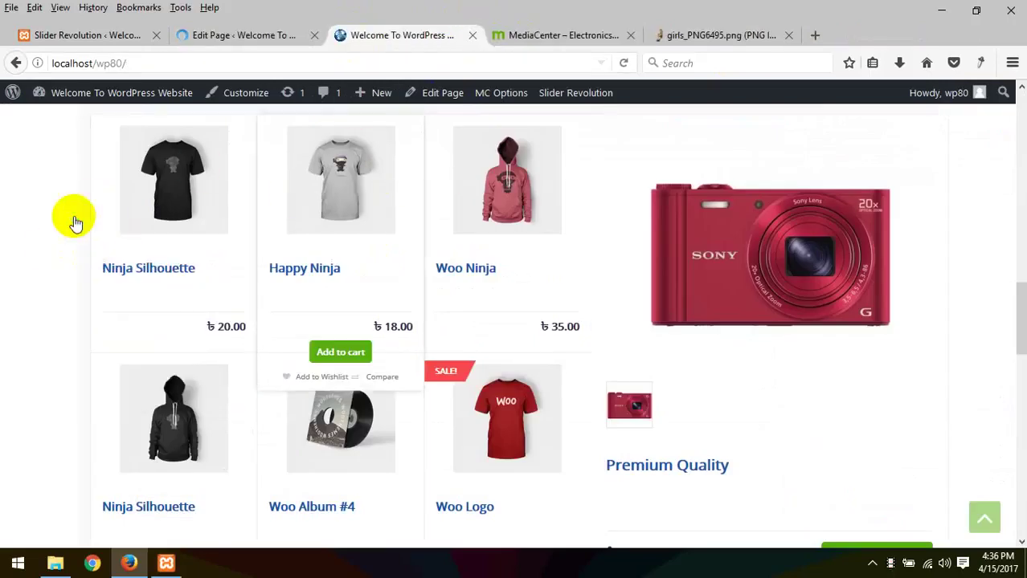
right_click(27, 235)
left_click(117, 247)
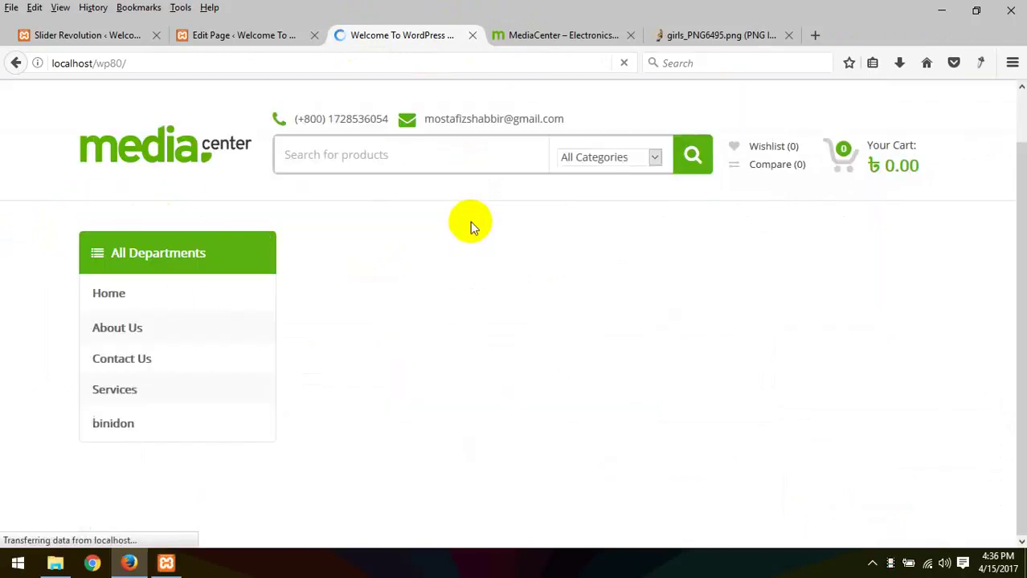
scroll(471, 225, "down", 2)
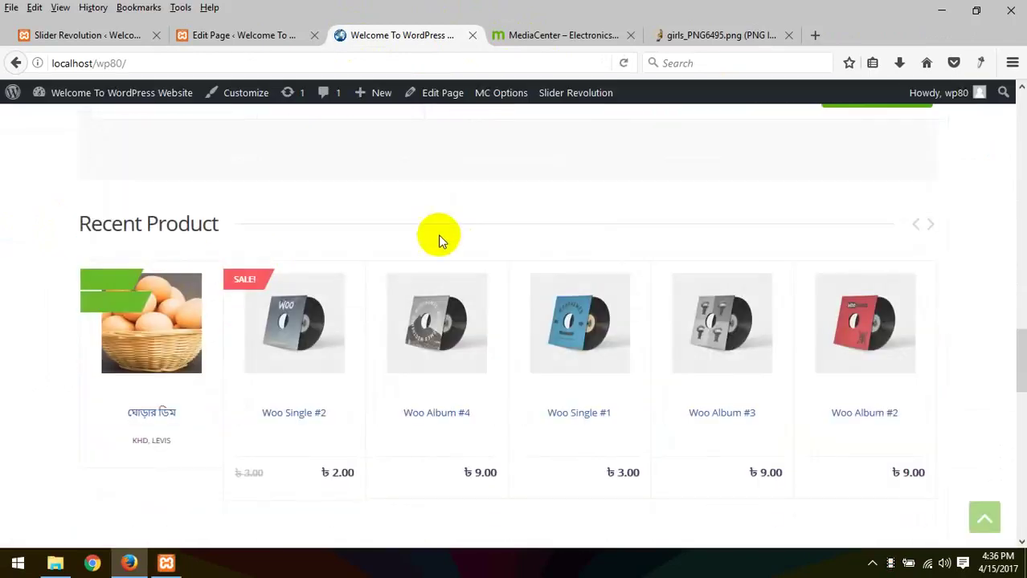
left_click(928, 225)
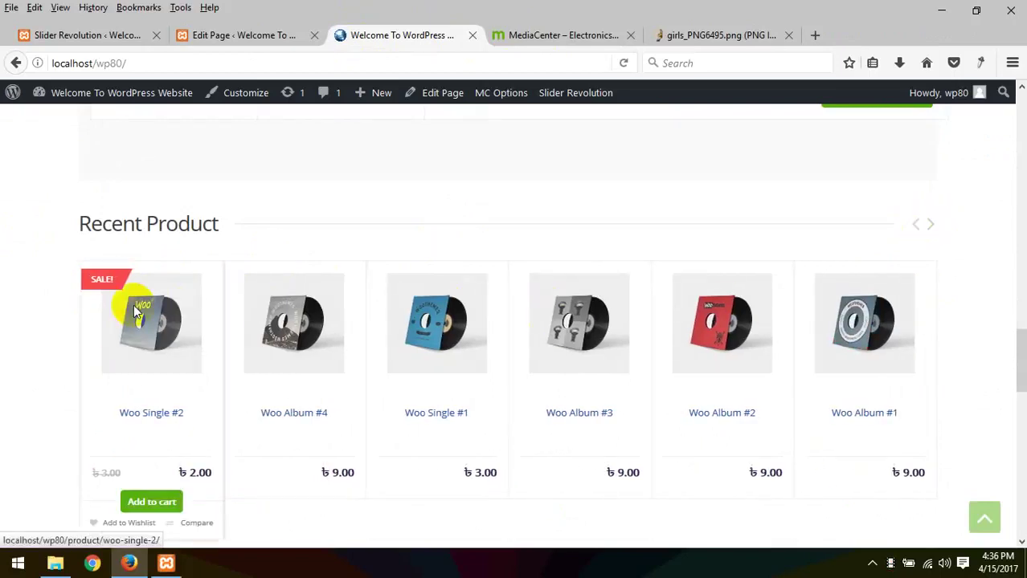
- Compare with the Recent Products section of the MediaCenter demo homepage and view the section below it
left_click(218, 35)
left_click(621, 37)
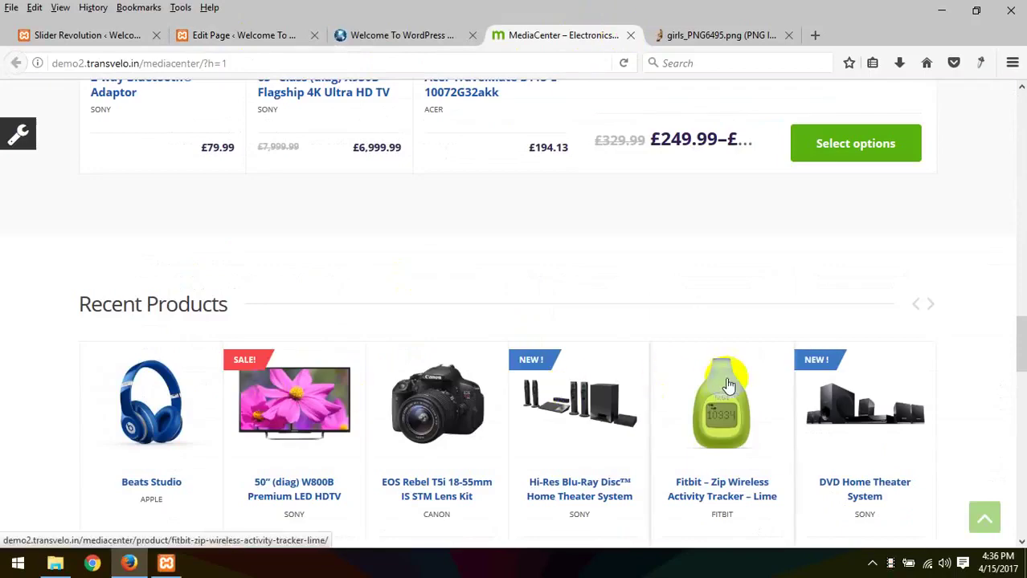
scroll(500, 293, "down", 3)
scroll(482, 309, "down", 1)
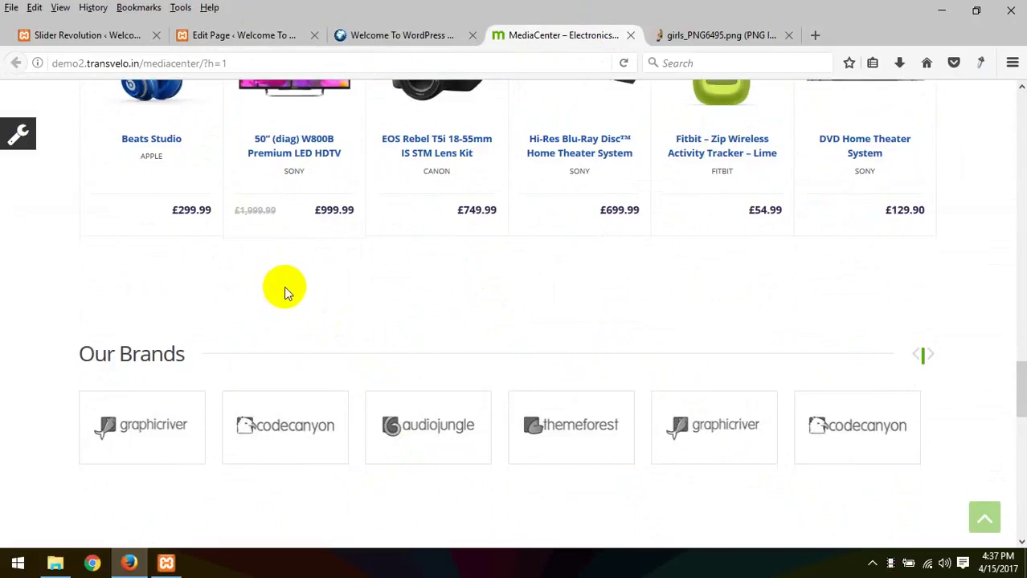
- Cycle the local homepage's Recent Product carousel forward and back, checking what follows it on the page
left_click(401, 34)
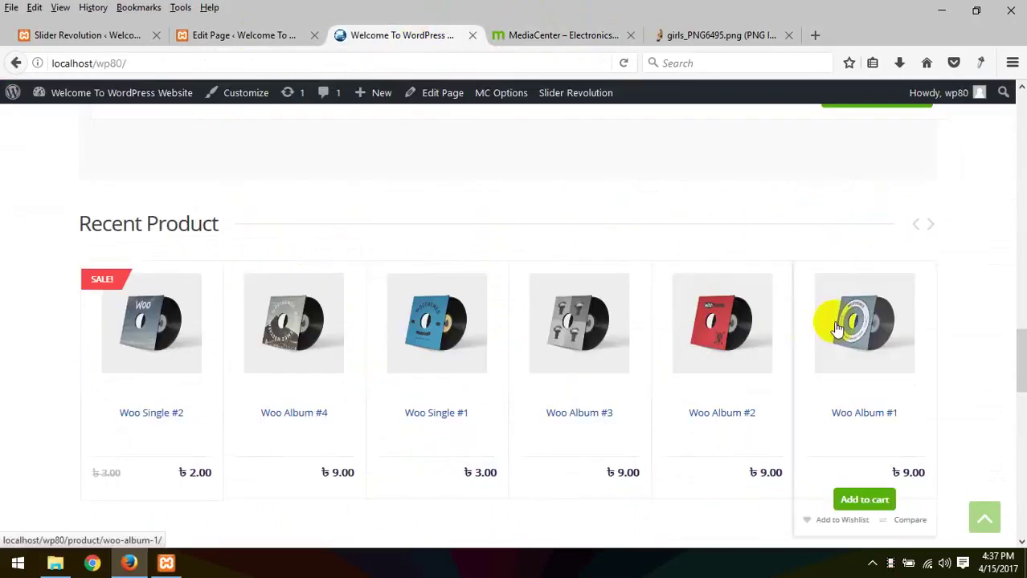
left_click(932, 225)
left_click(930, 226)
left_click(930, 226)
left_click(930, 226)
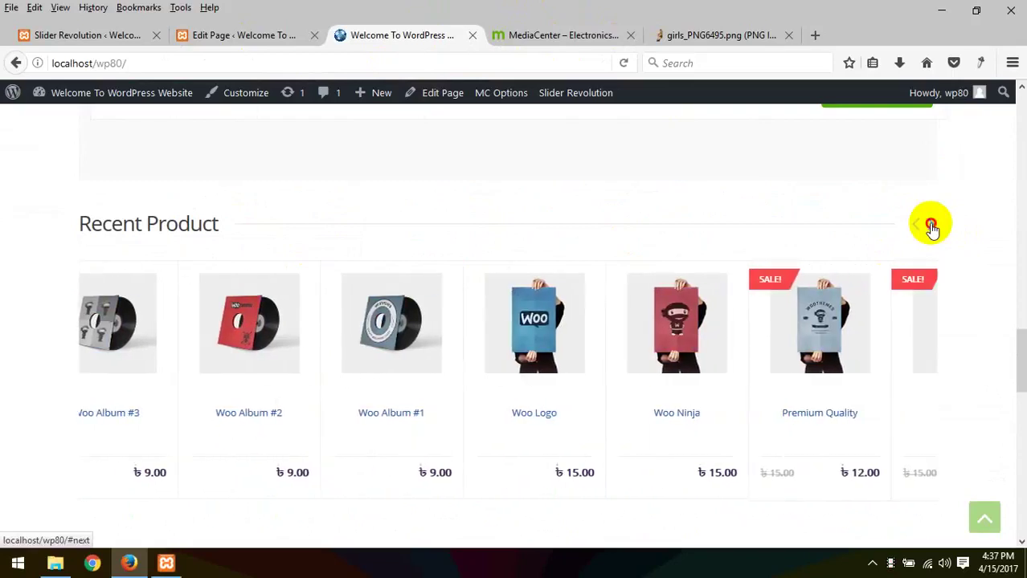
left_click(931, 227)
left_click(917, 228)
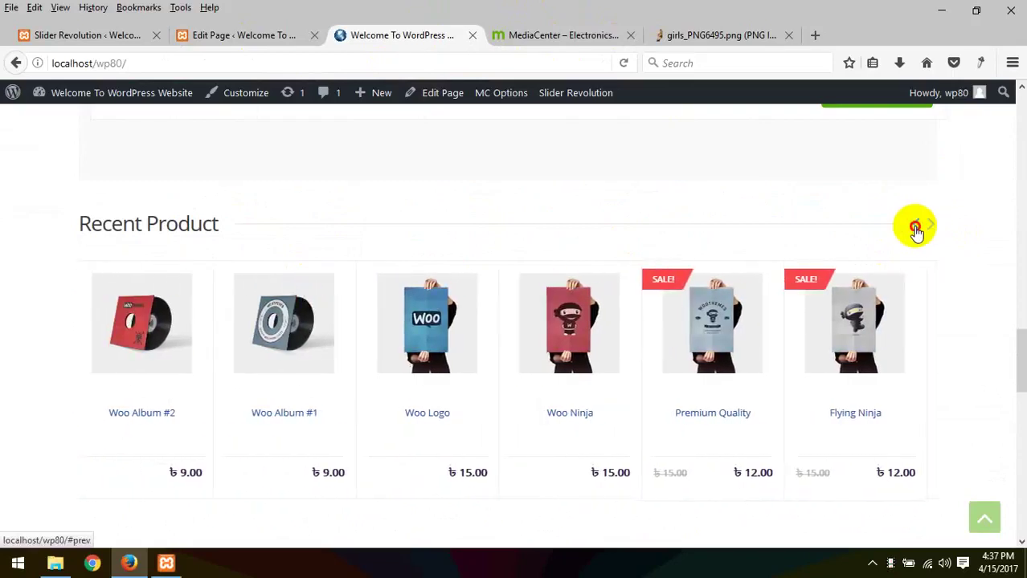
left_click(916, 227)
left_click(917, 227)
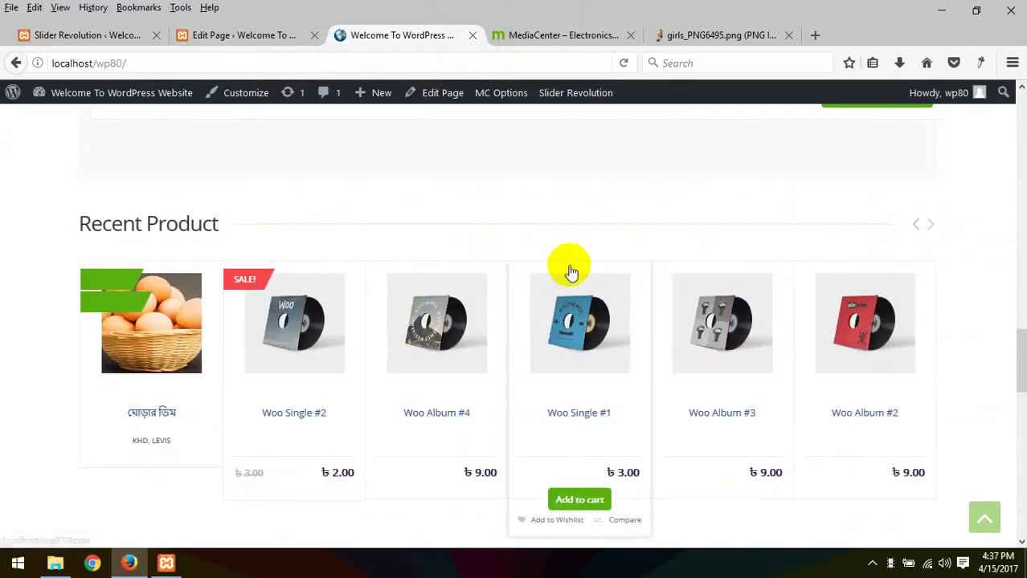
scroll(569, 269, "down", 3)
- Following the demo's Our Brands section, add a row below the Recent Product carousel and insert a Brands Carousel in it
left_click(584, 35)
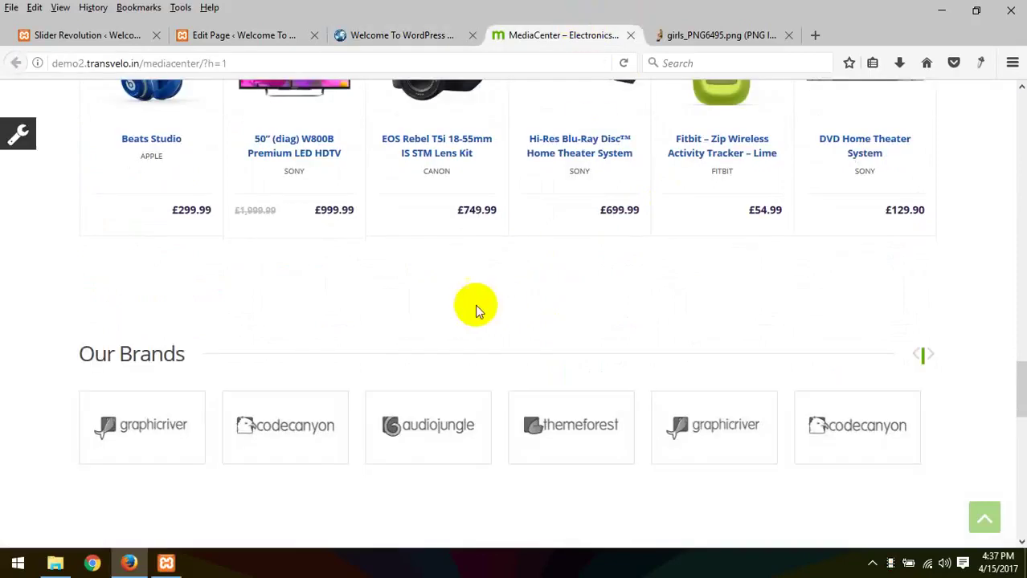
left_click_drag(154, 354, 74, 356)
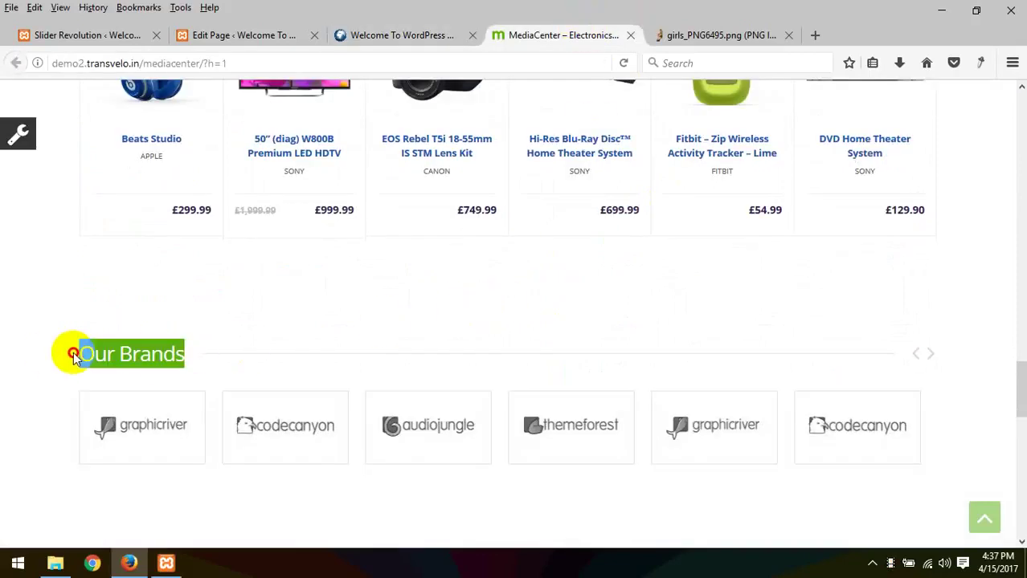
left_click(245, 35)
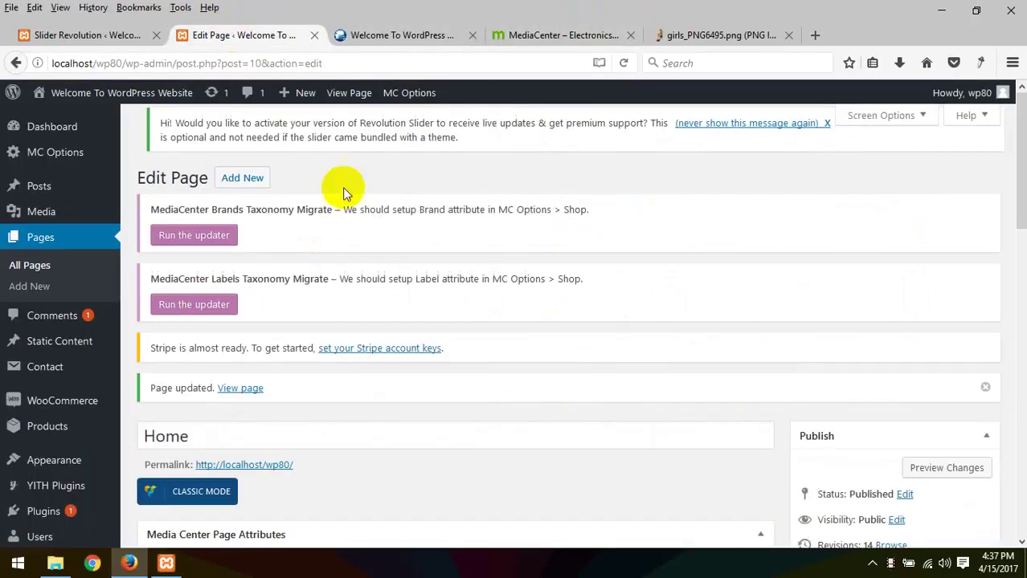
scroll(370, 241, "down", 4)
scroll(470, 327, "down", 7)
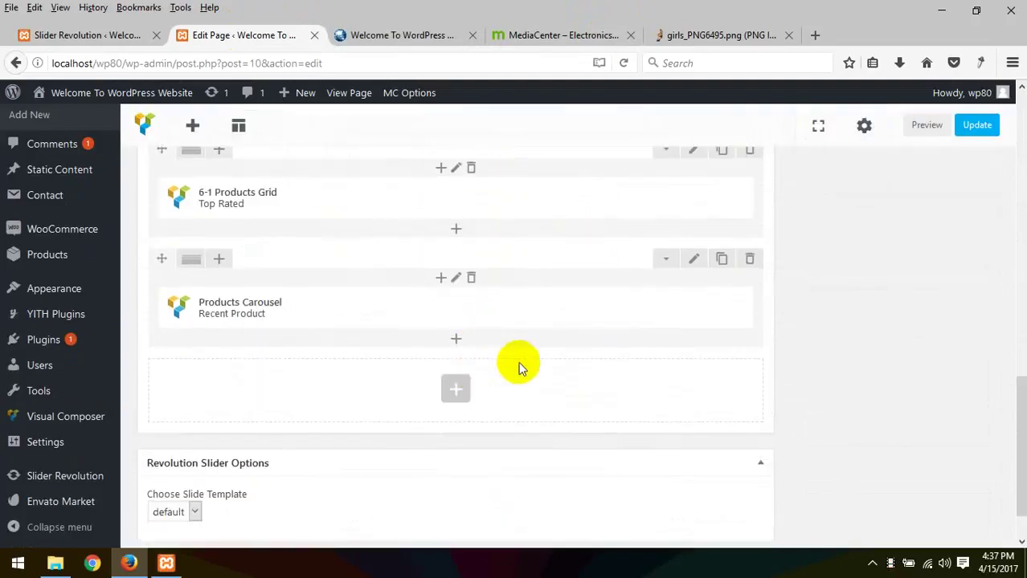
left_click(458, 390)
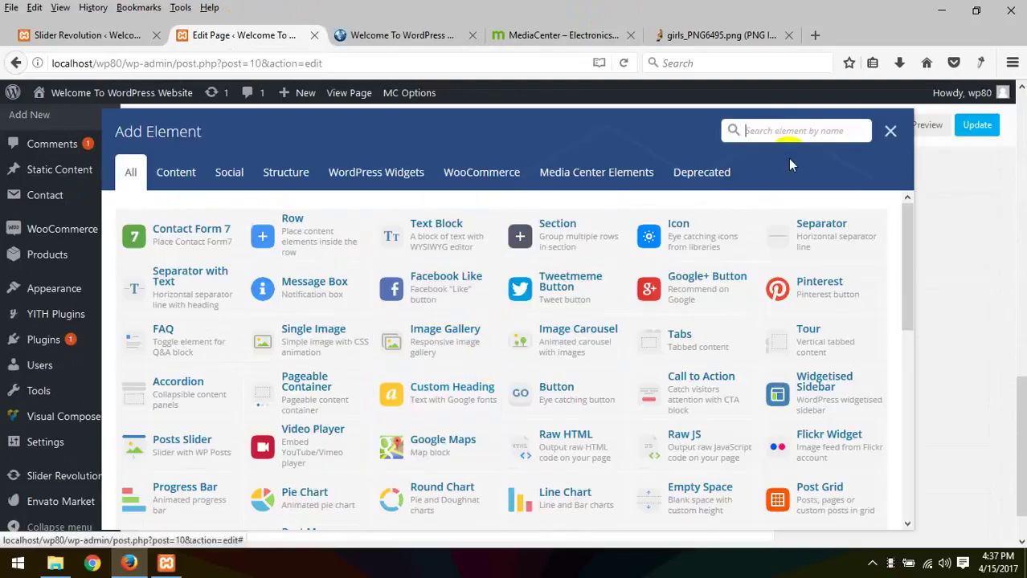
left_click(291, 223)
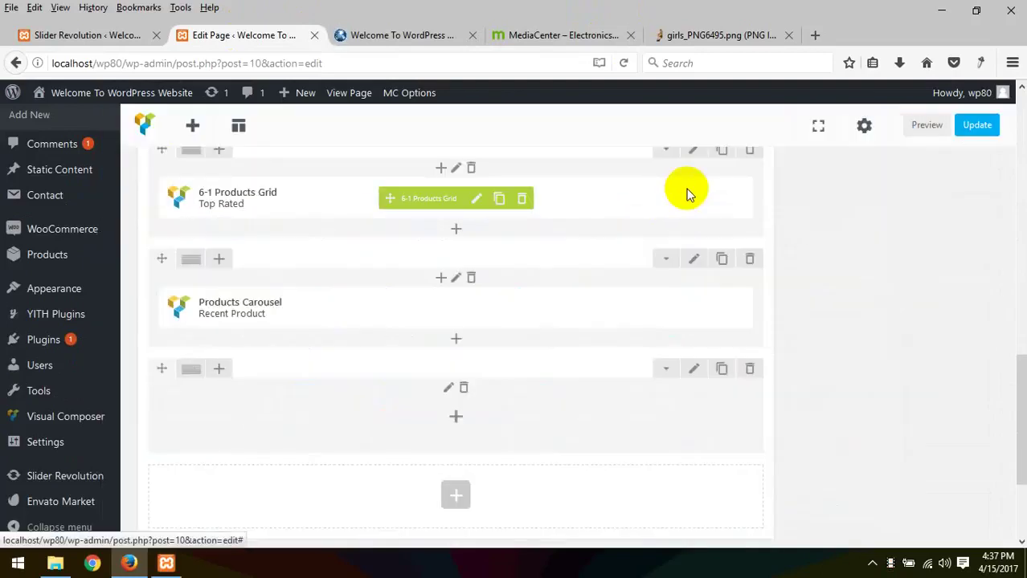
left_click(456, 421)
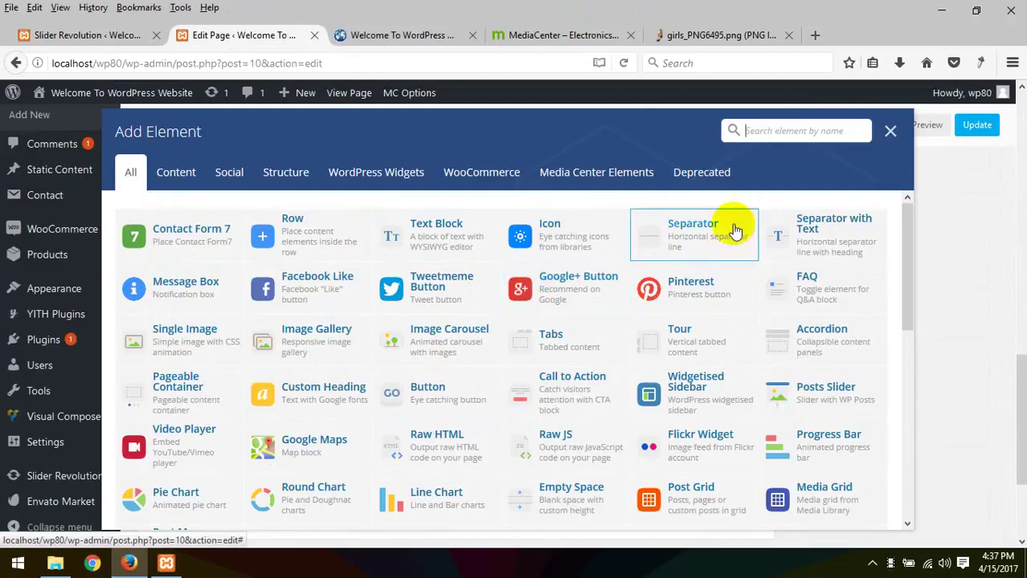
scroll(706, 390, "down", 10)
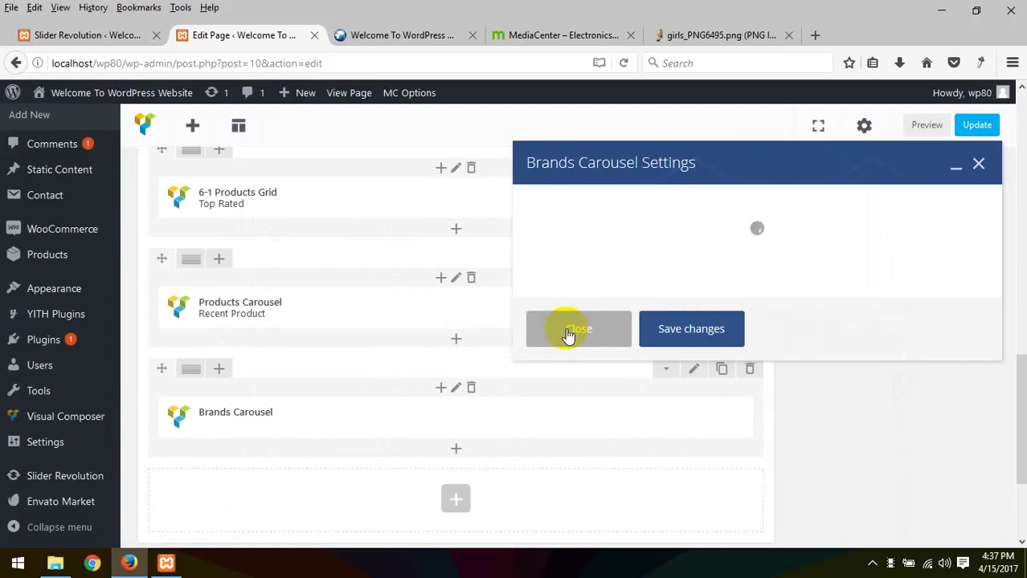
- Review the demo homepage's sections below Our Brands, including Featured Products, Special Offers and Top Rated Products
left_click(546, 36)
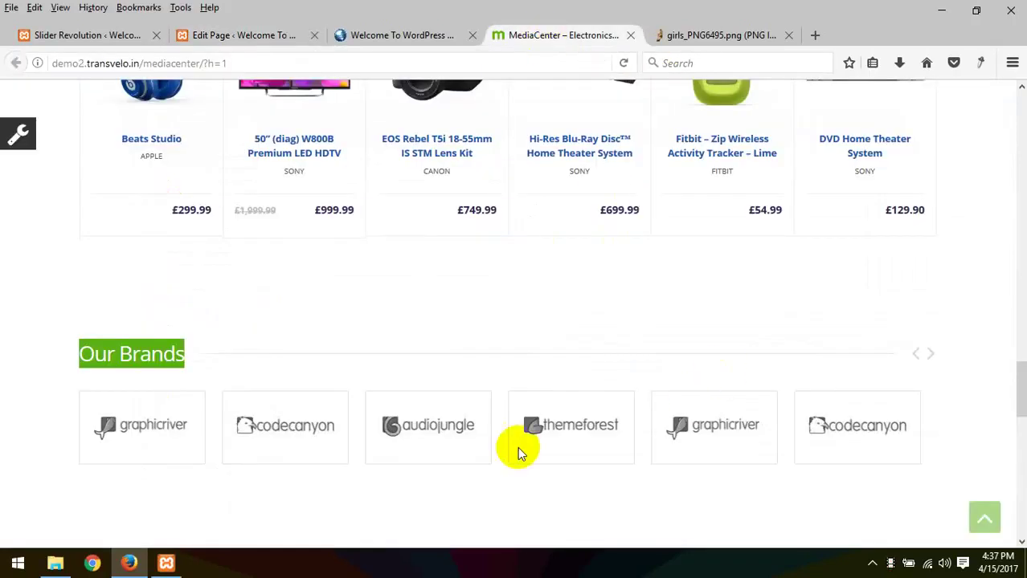
scroll(411, 452, "down", 8)
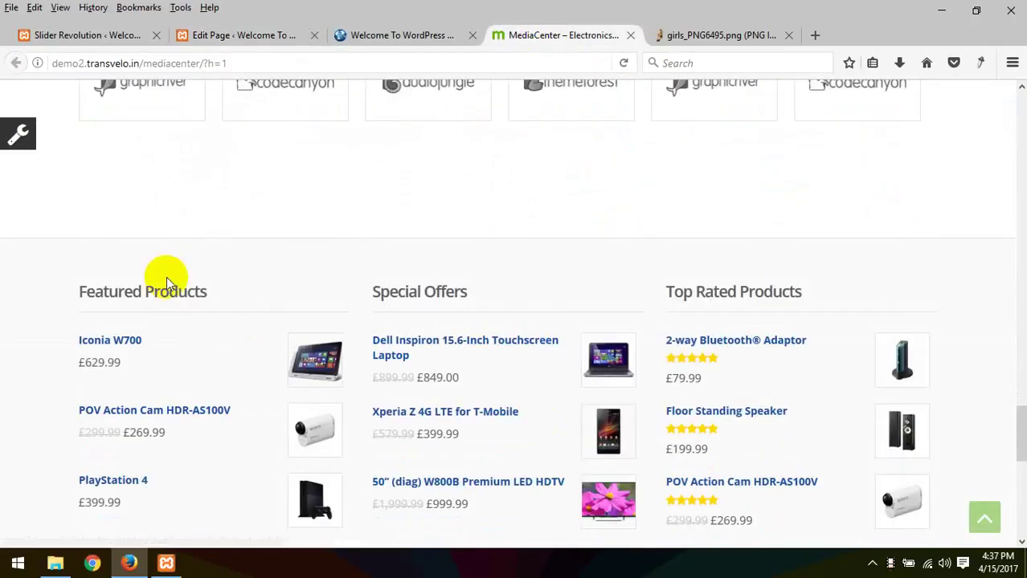
scroll(687, 320, "up", 2)
scroll(727, 336, "up", 1)
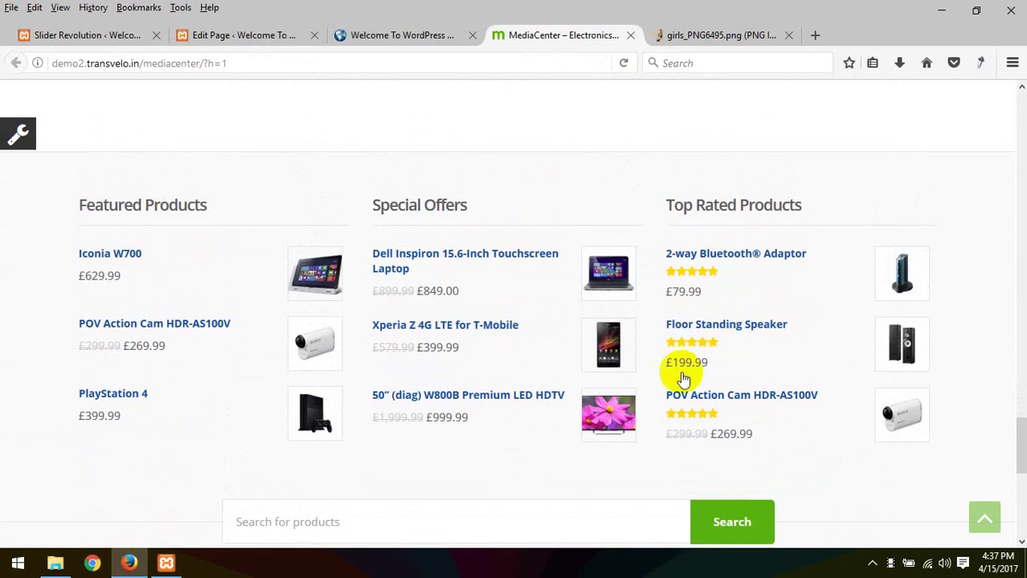
scroll(681, 367, "down", 3)
scroll(679, 394, "up", 7)
scroll(676, 394, "up", 3)
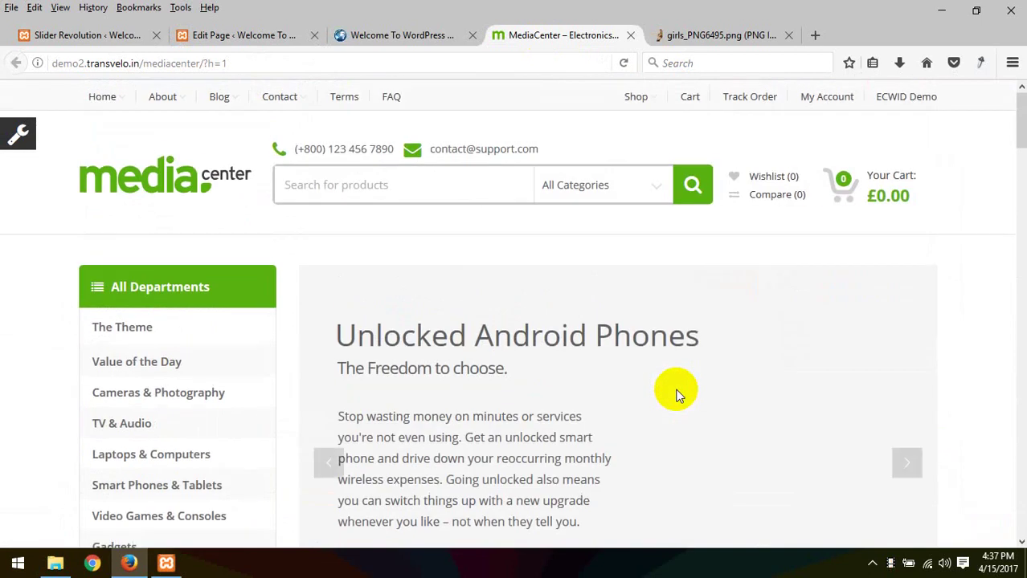
- Open the demo site's About v1 page in a new tab and switch to it
mouse_move(162, 103)
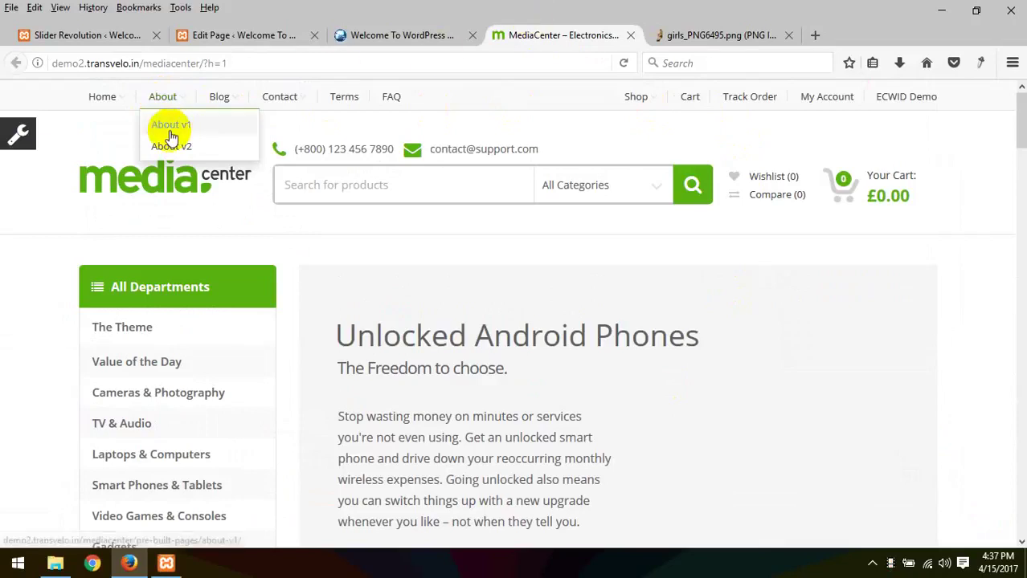
right_click(177, 128)
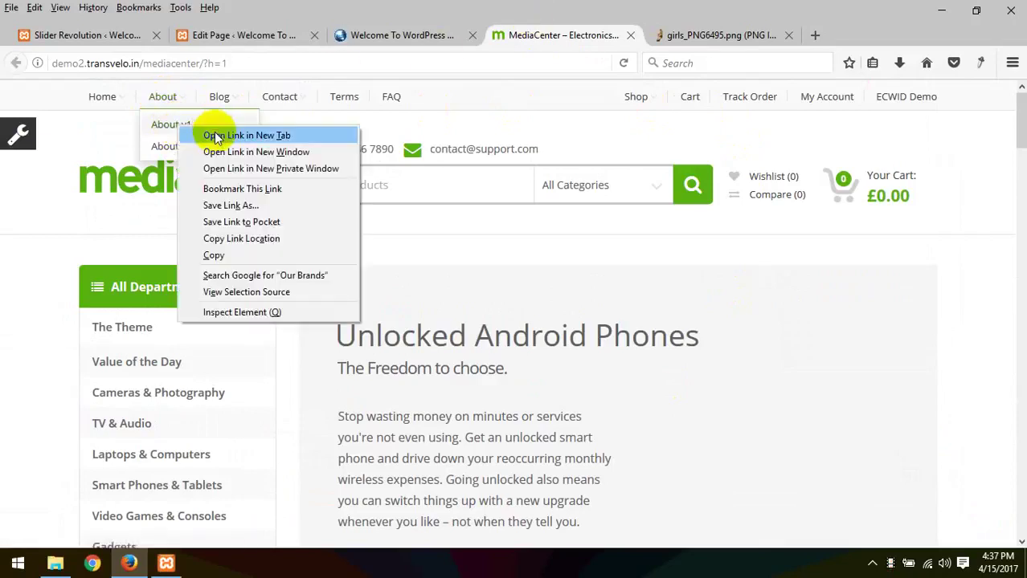
left_click(217, 135)
left_click(702, 41)
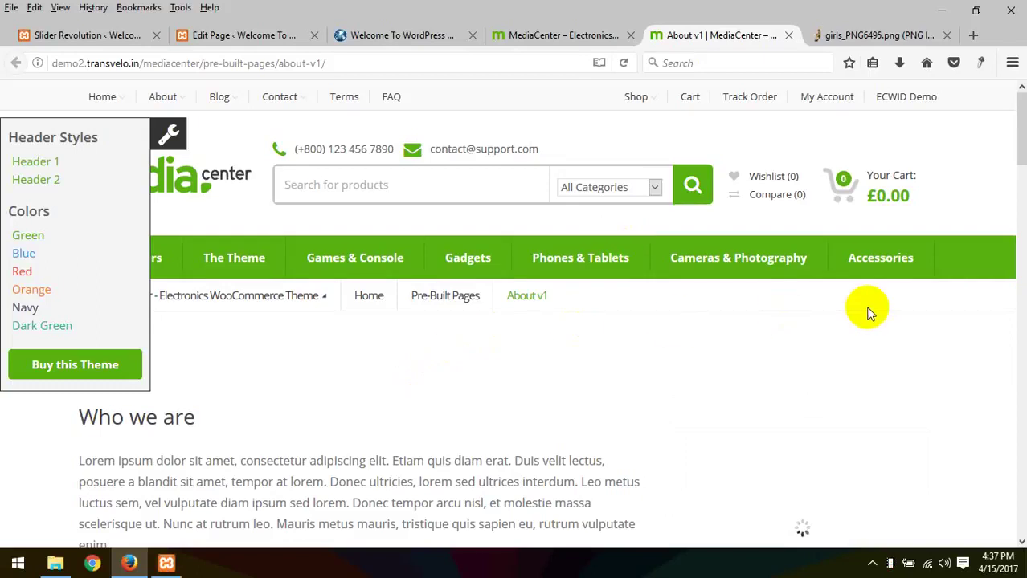
- Examine the About v1 page's text, team, services and footer sections, then close the page
scroll(277, 344, "down", 10)
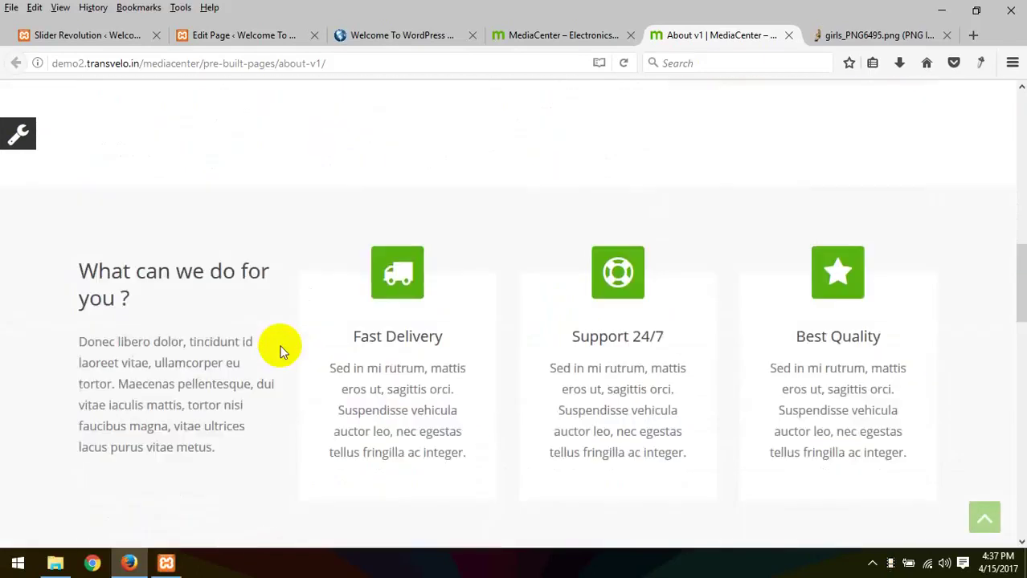
scroll(286, 347, "up", 10)
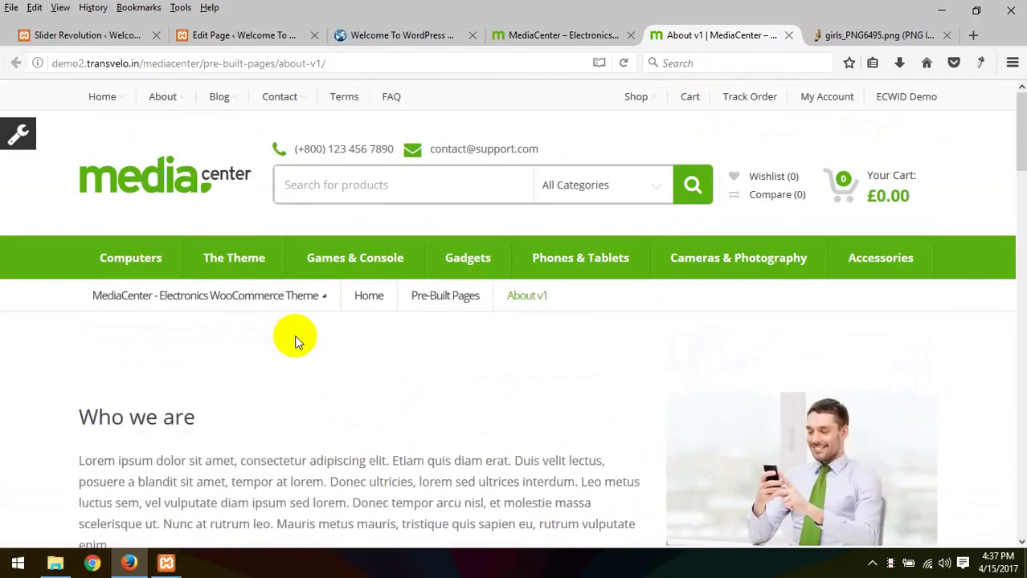
scroll(294, 337, "down", 5)
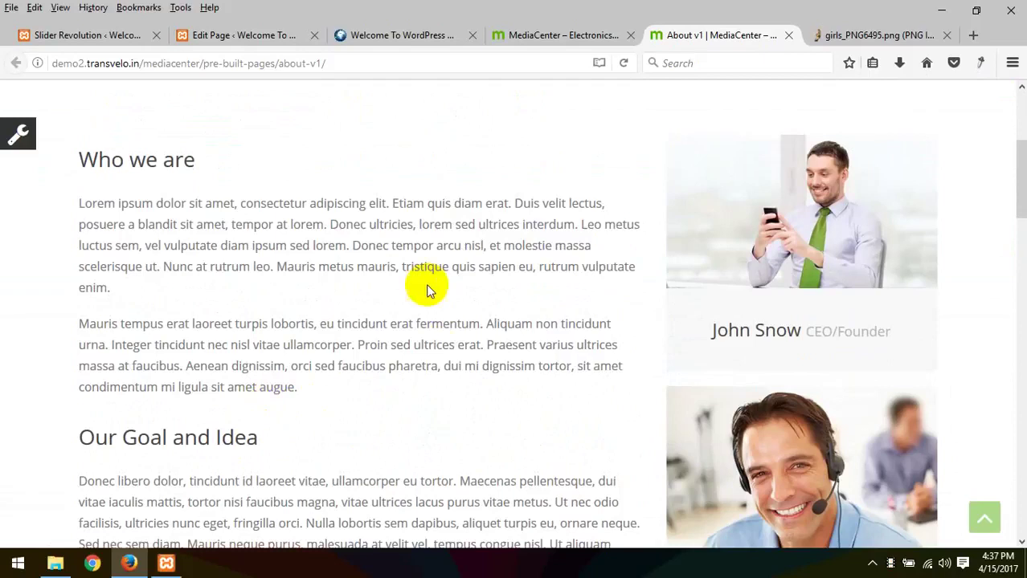
left_click_drag(78, 159, 311, 368)
scroll(640, 297, "up", 2)
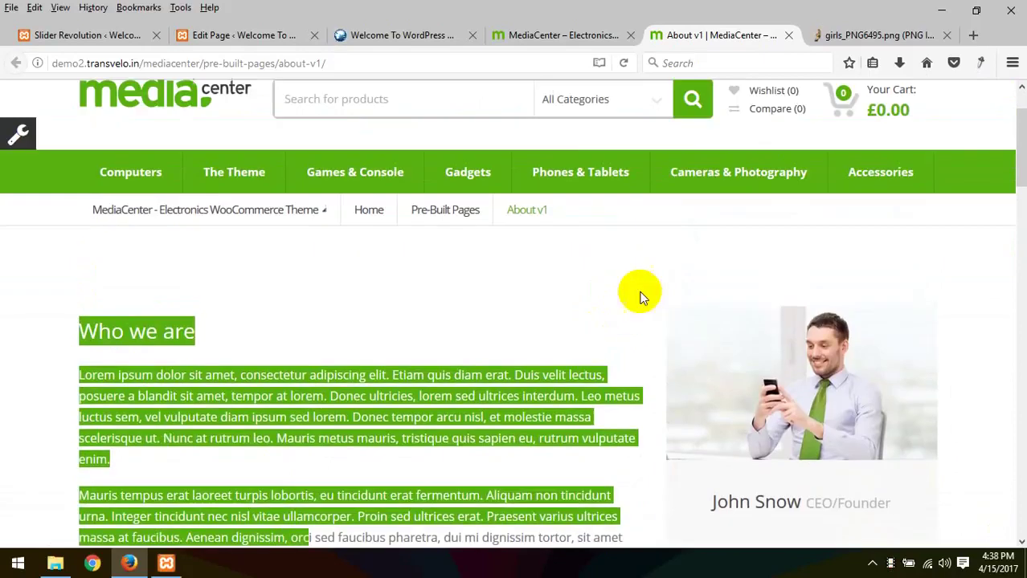
scroll(763, 364, "down", 3)
scroll(764, 354, "down", 7)
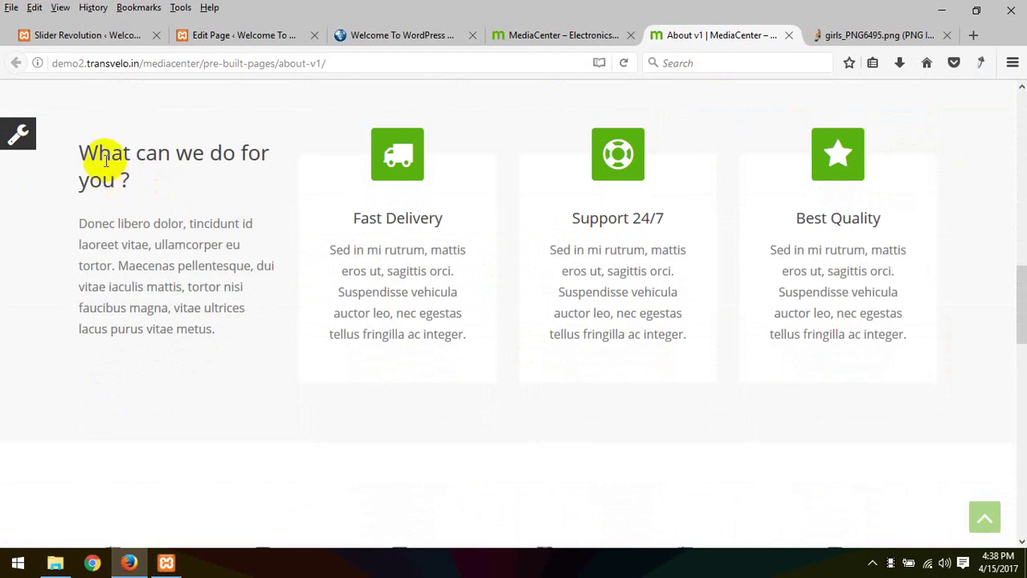
scroll(529, 393, "down", 10)
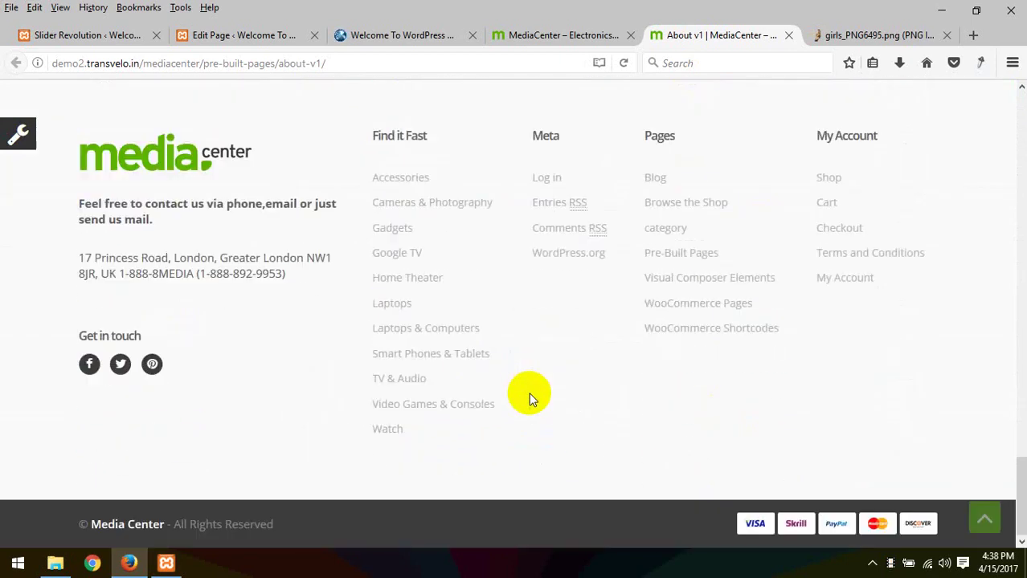
scroll(529, 394, "up", 7)
scroll(529, 409, "up", 10)
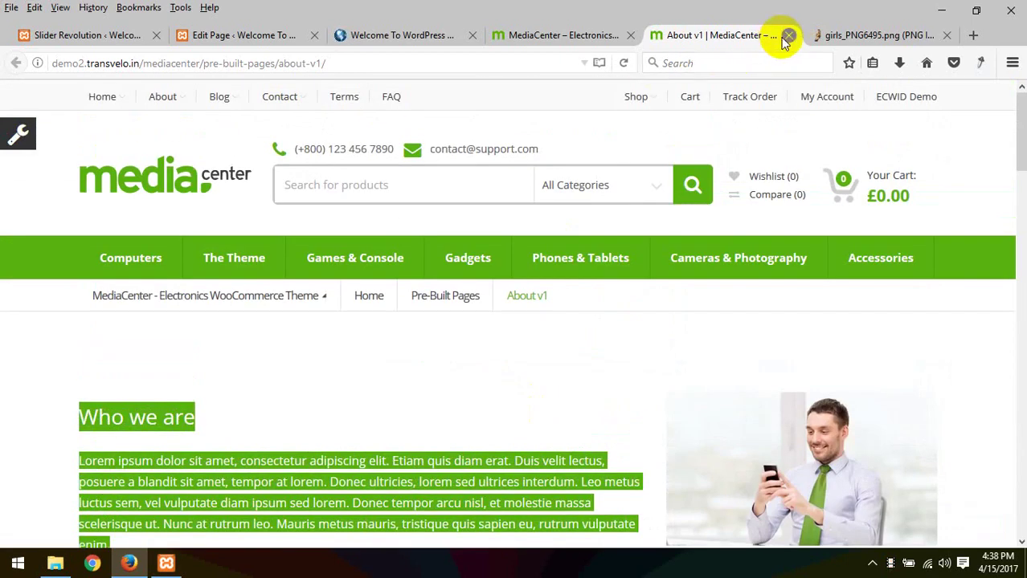
left_click(789, 34)
- View the local homepage from its Top Rated section upward and return to the demo homepage for comparison
left_click(402, 35)
scroll(580, 200, "up", 10)
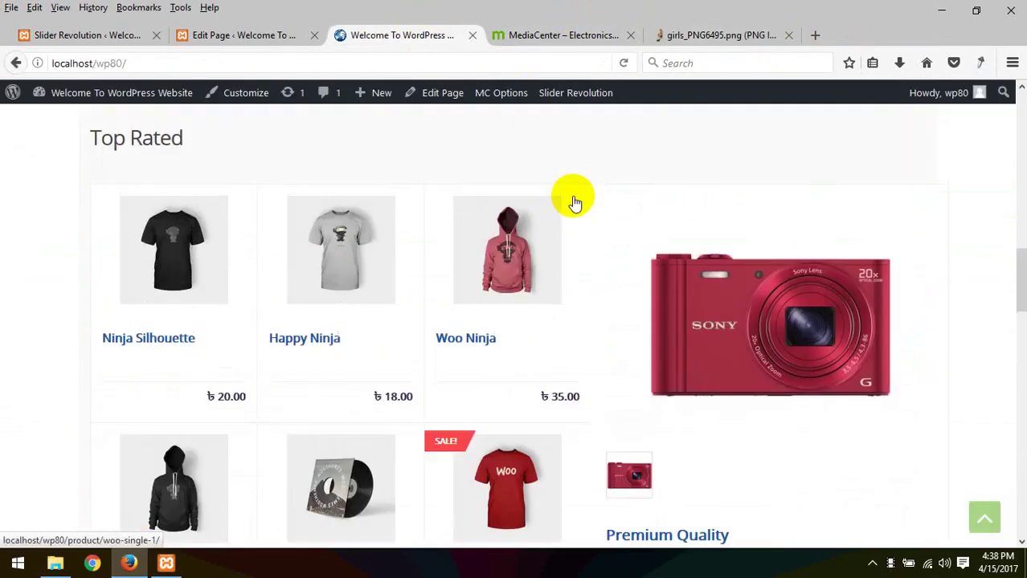
left_click(564, 34)
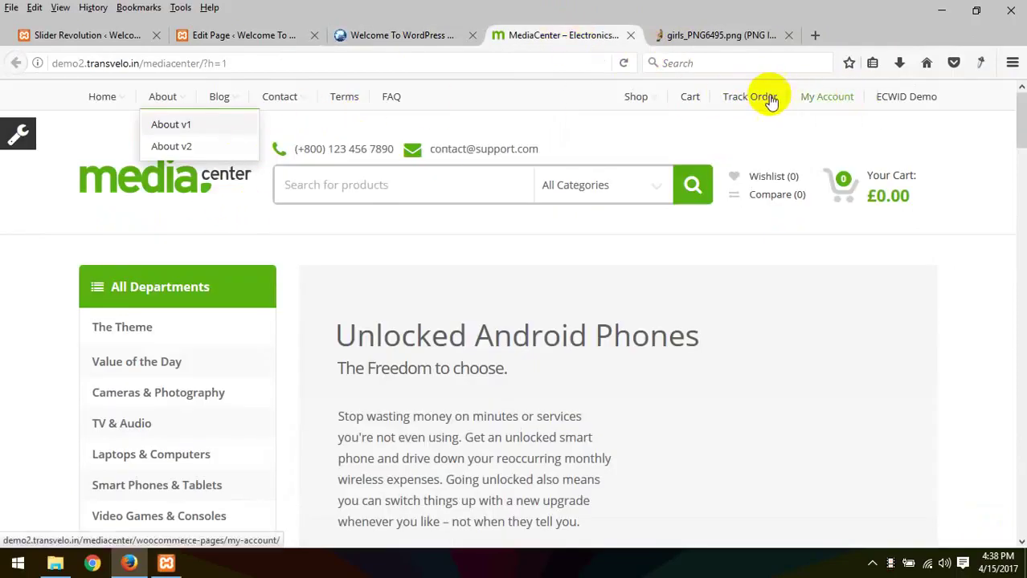
- Open the demo site's Contact v1 page in a new tab and view its map section
mouse_move(279, 98)
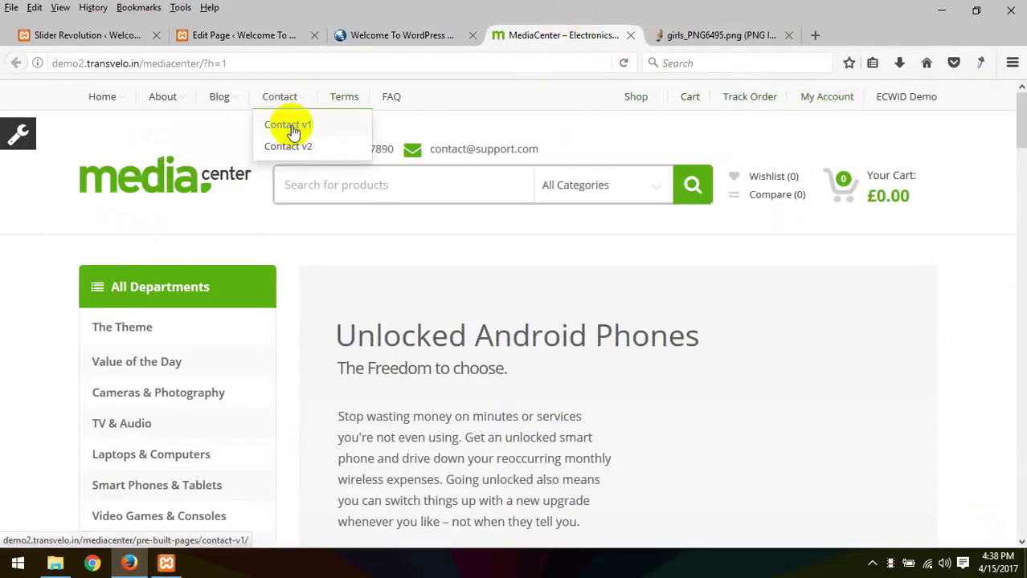
right_click(293, 129)
left_click(379, 139)
left_click(712, 35)
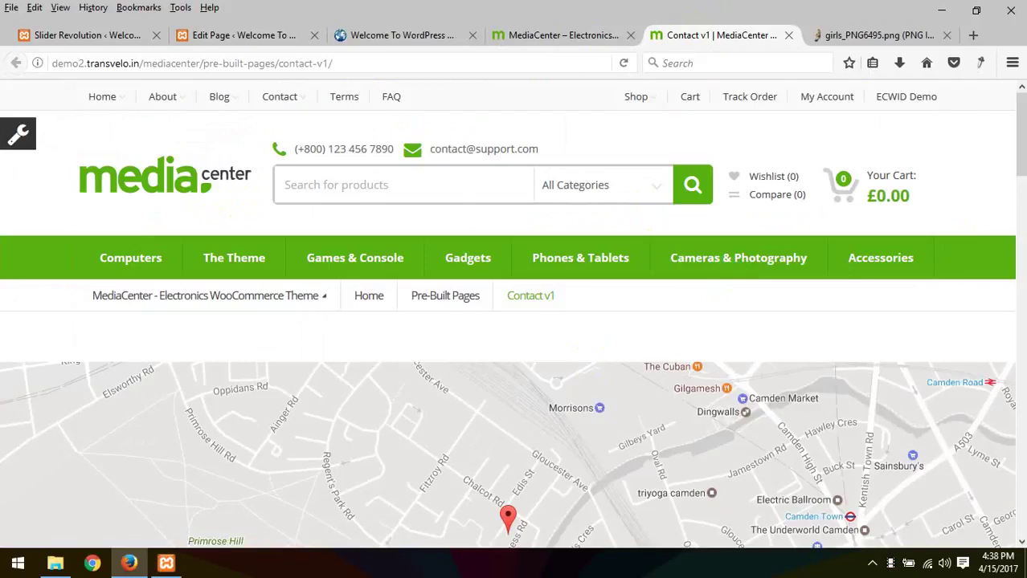
left_click_drag(1022, 138, 1020, 112)
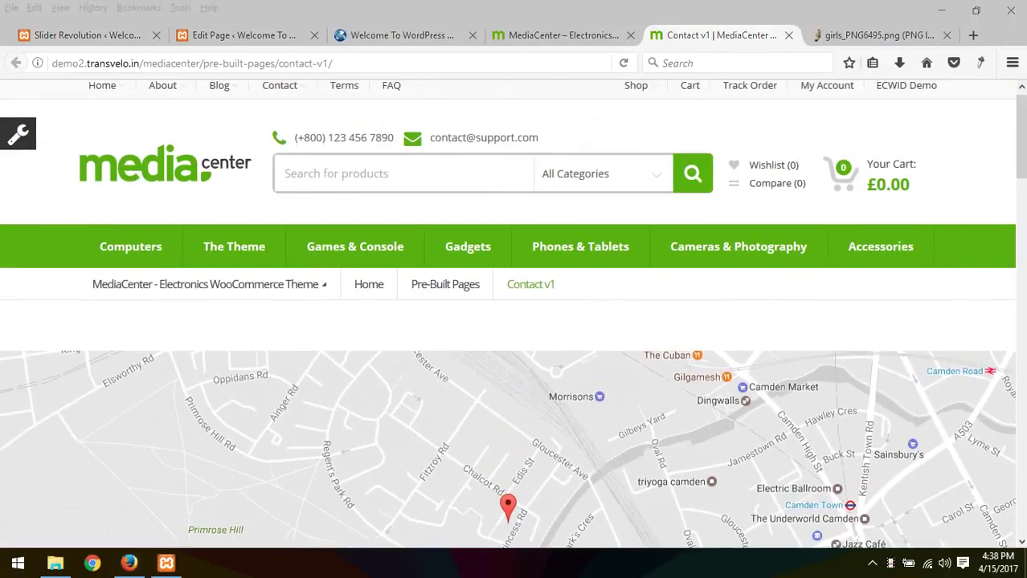
- Go to the local Contact Us page and open its editor in a new tab placed beside the other Edit Page tab
left_click(397, 36)
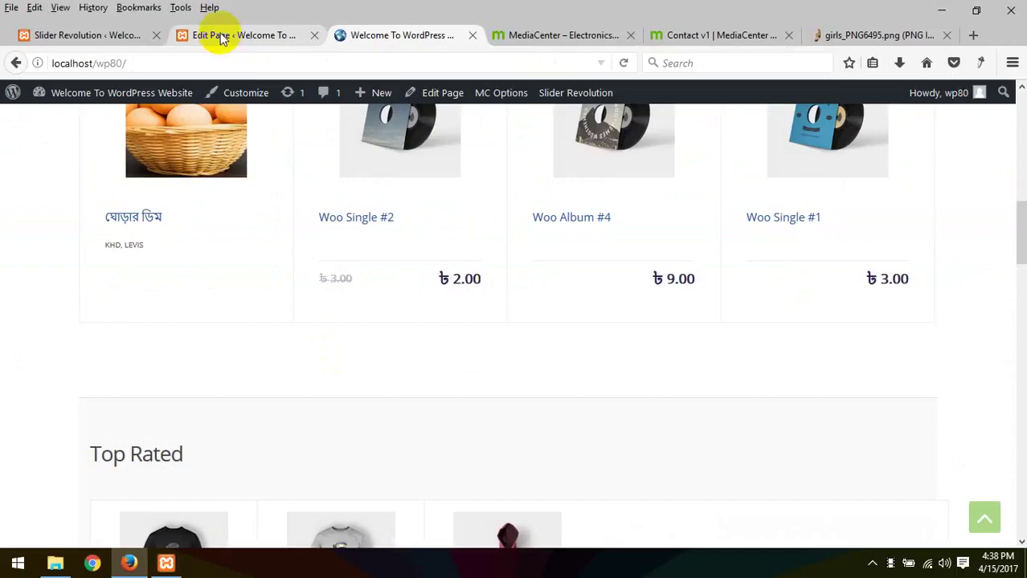
scroll(396, 228, "up", 7)
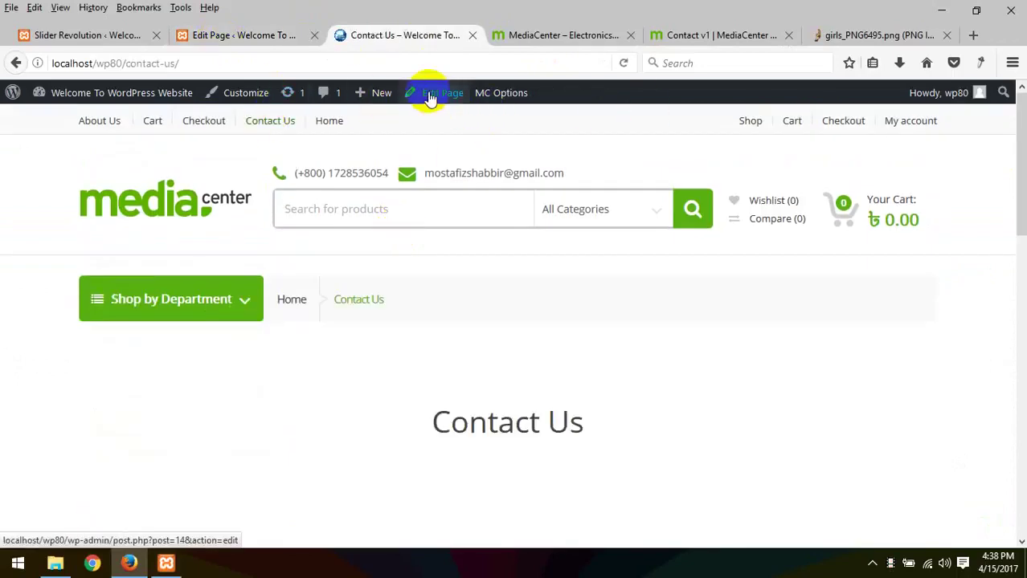
right_click(431, 94)
left_click(483, 104)
left_click_drag(450, 35, 356, 42)
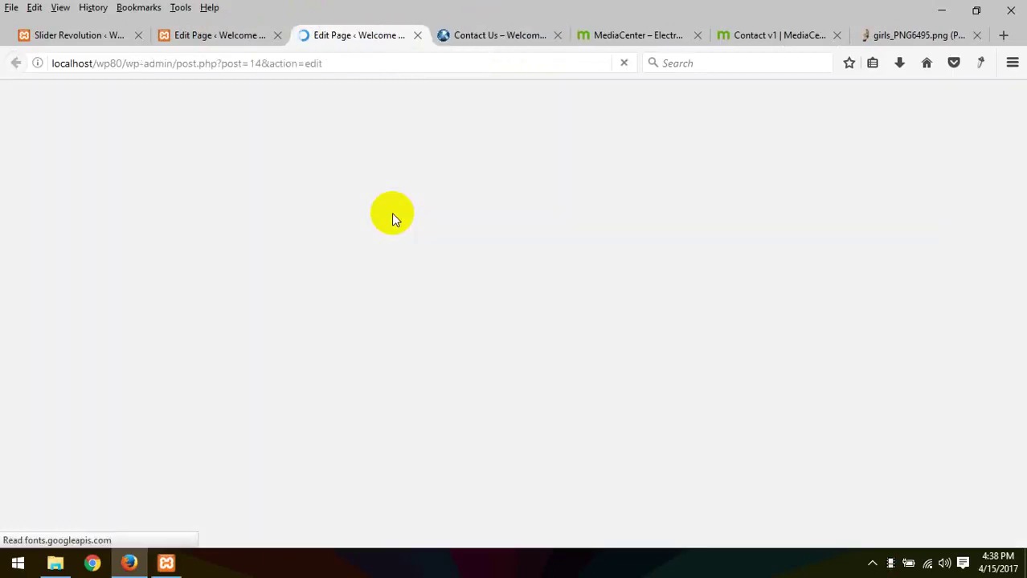
- Switch the Contact Us page to the Visual Composer backend editor and enable Hide Title
scroll(396, 305, "down", 3)
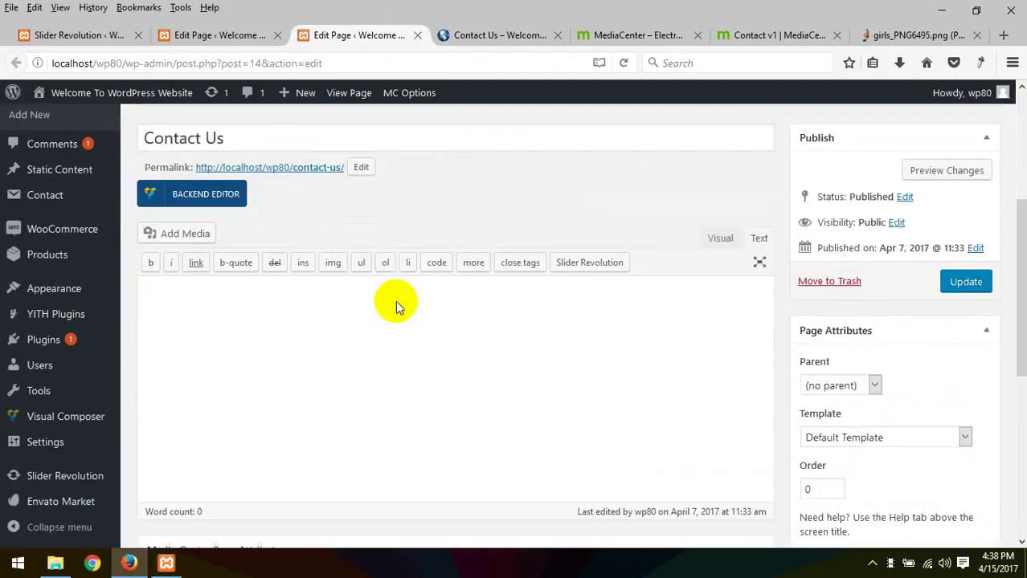
left_click(209, 201)
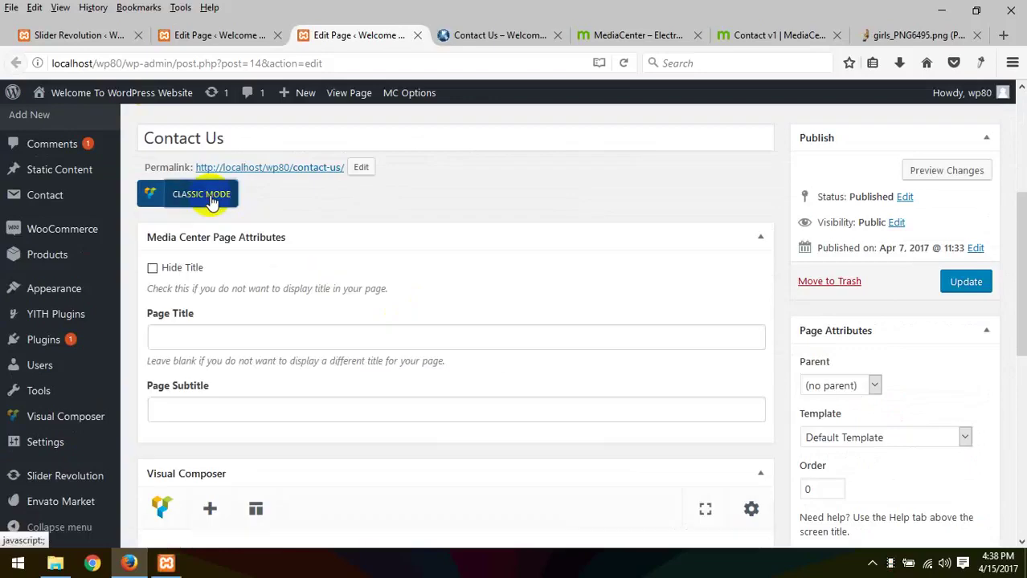
left_click(152, 267)
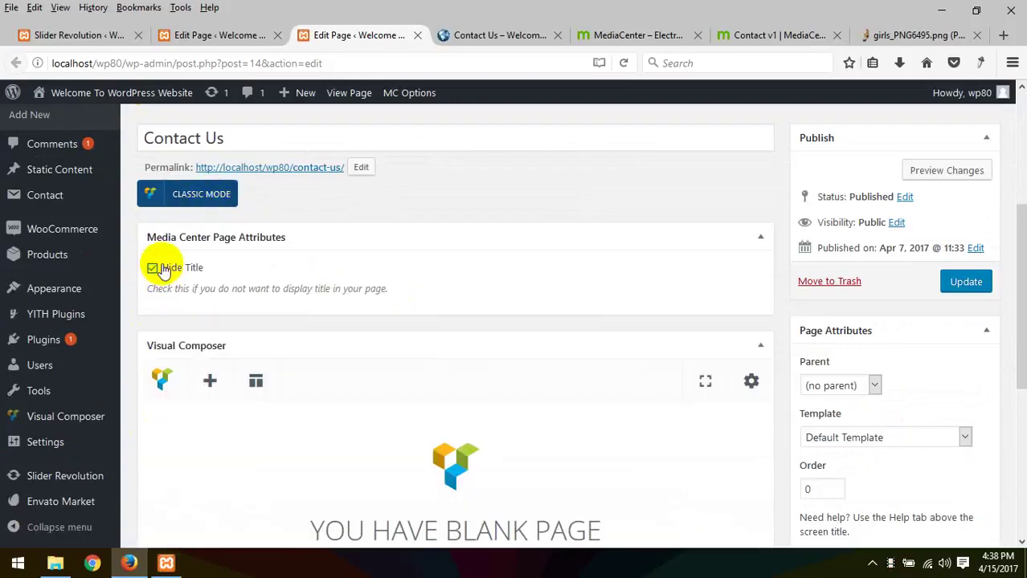
- Add a row to the Contact Us page and insert the Media Center Google Map element in it
left_click(208, 381)
left_click(298, 230)
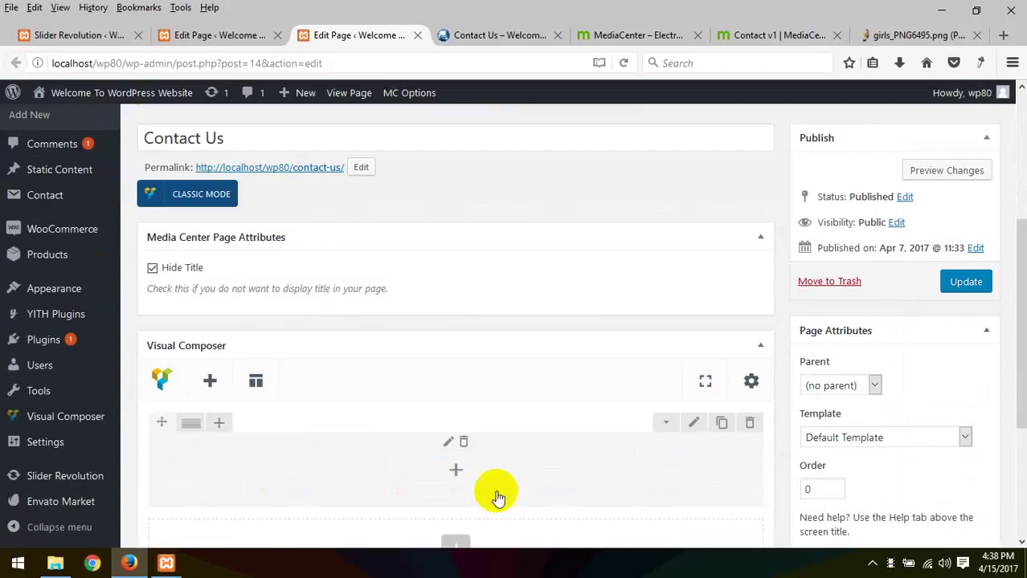
left_click(472, 482)
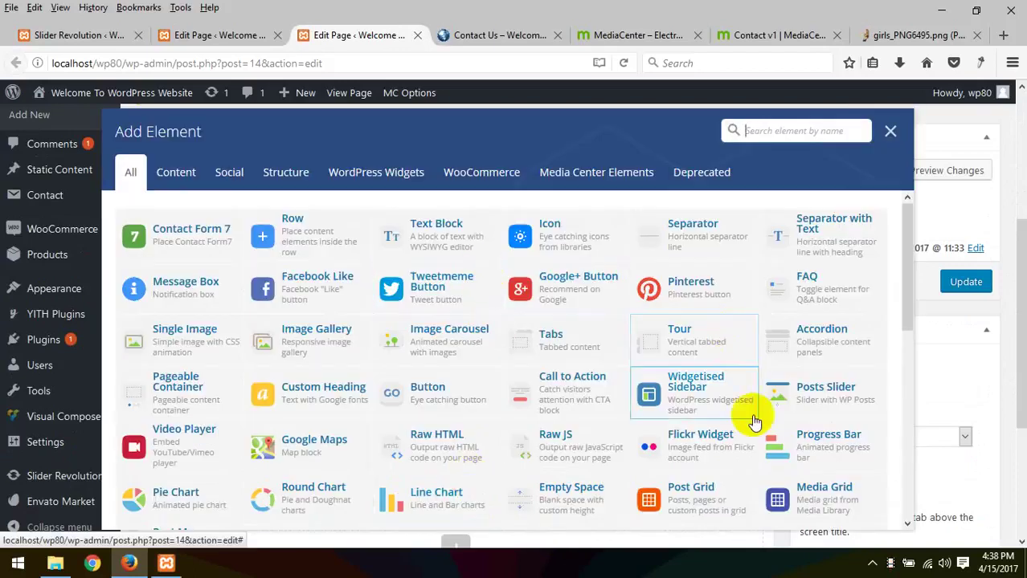
scroll(756, 424, "down", 4)
left_click(824, 434)
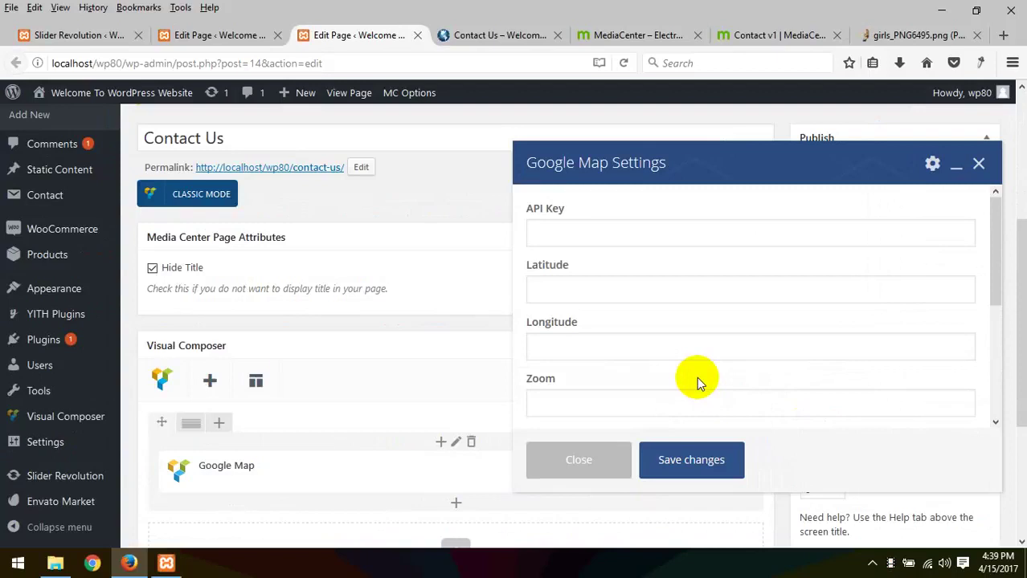
- Look through the Google Map element's settings, including API Key, Latitude, Longitude, Zoom and Minimum Height
left_click(655, 245)
left_click(601, 294)
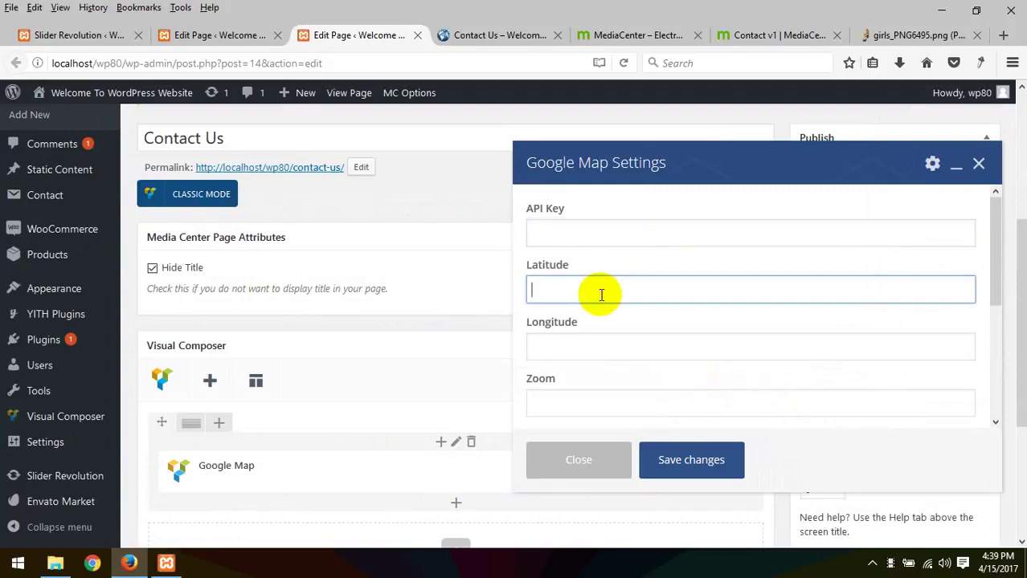
left_click(578, 344)
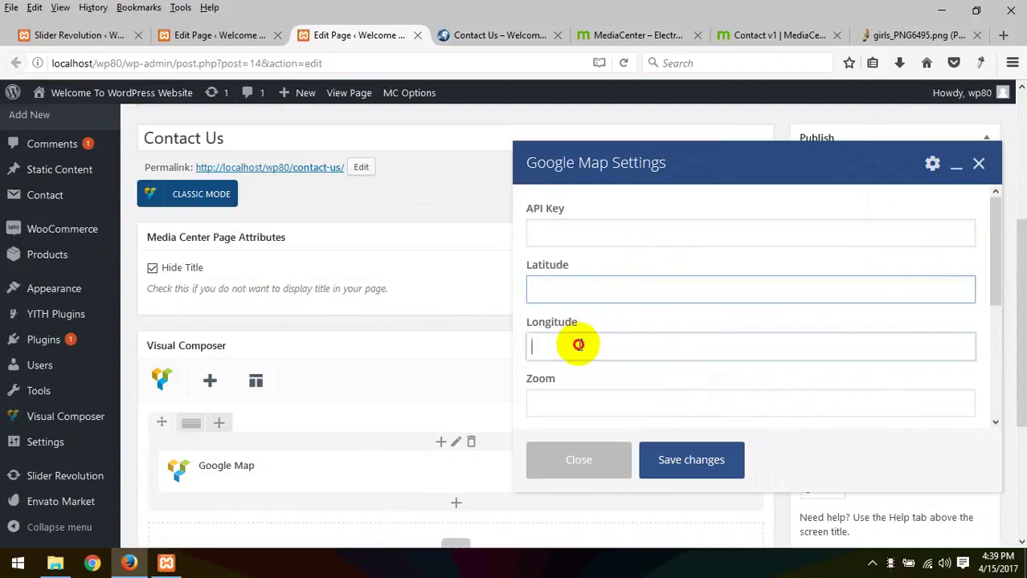
left_click(582, 233)
scroll(590, 393, "down", 3)
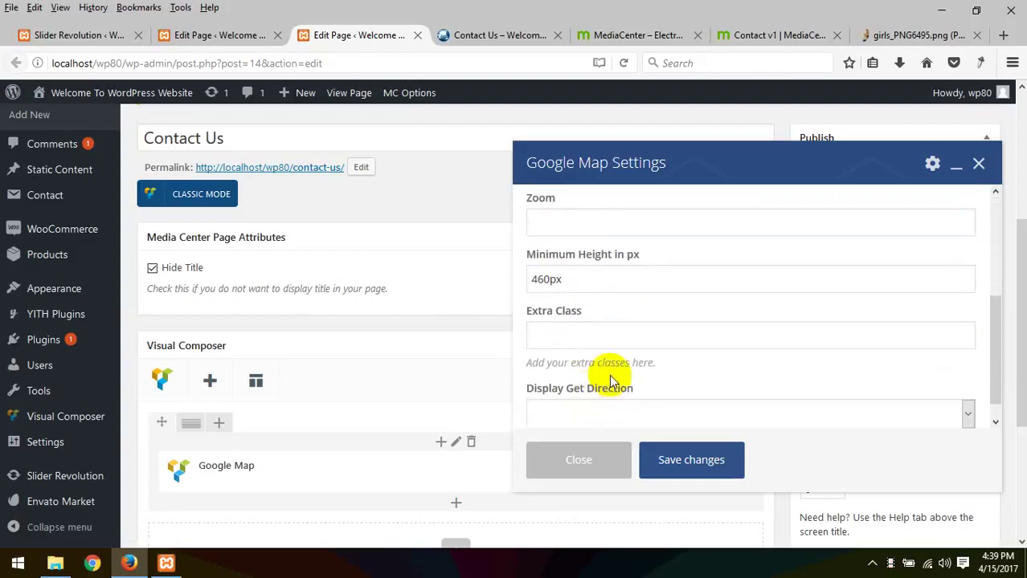
scroll(609, 375, "up", 3)
- Open a new browser tab and load Google Maps from maps.google.com
left_click(617, 36)
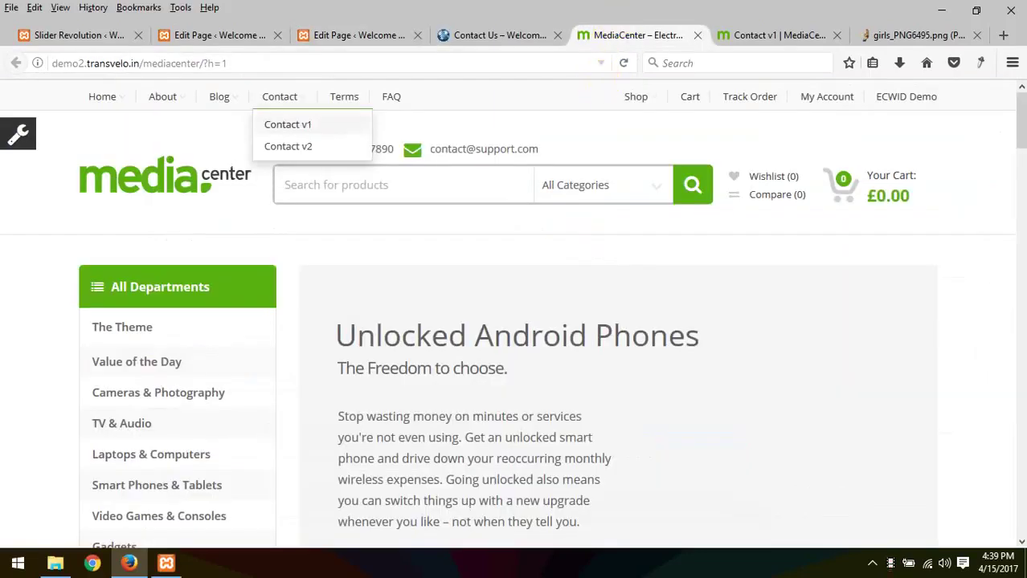
key("ctrl+t")
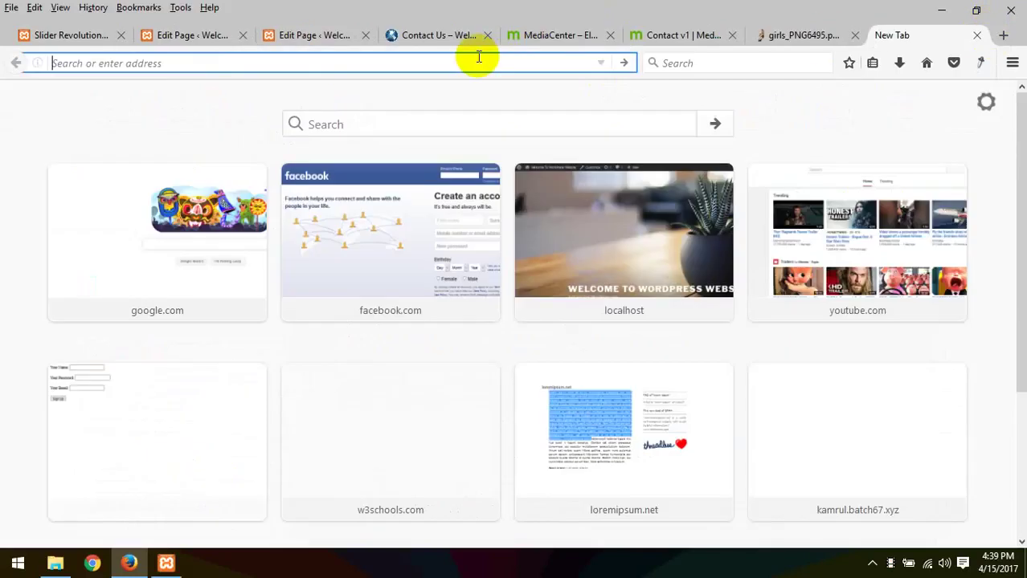
type("google.com/")
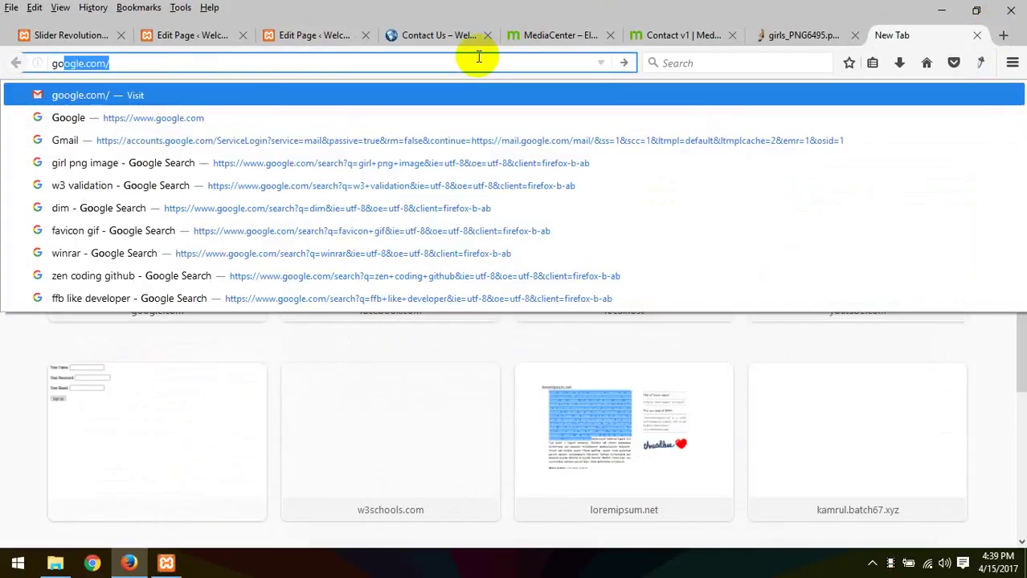
key("Return")
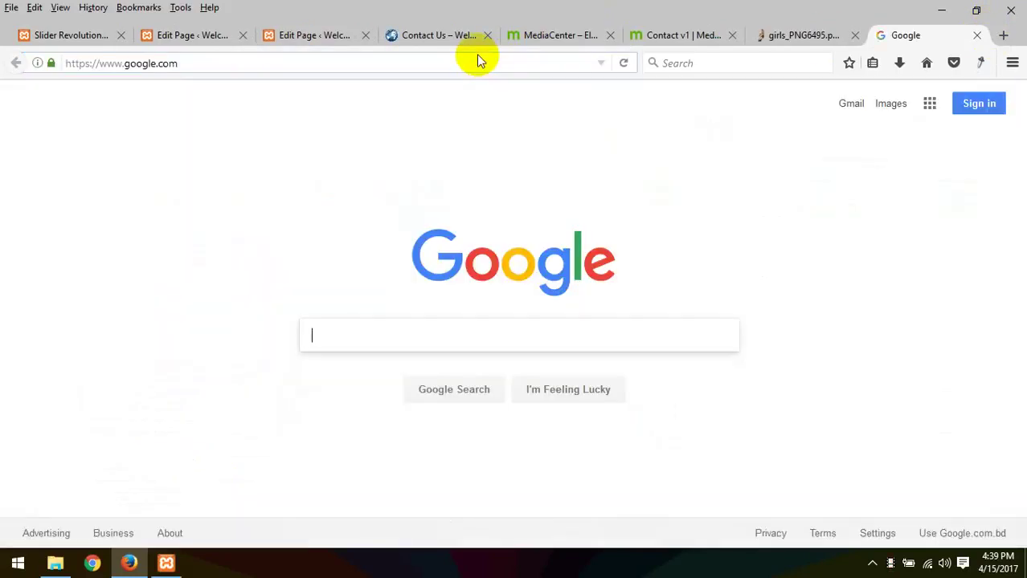
left_click(337, 62)
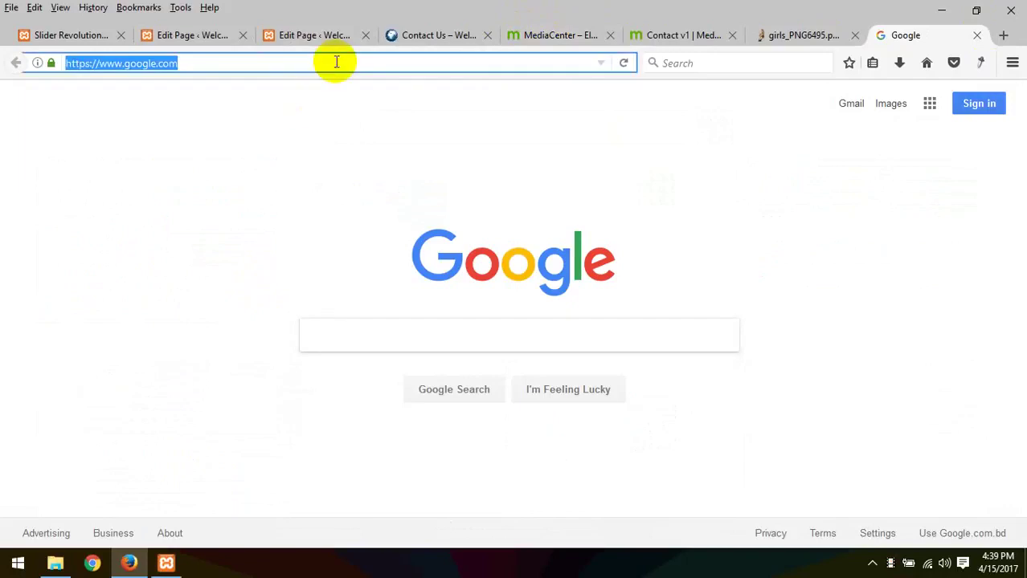
type("g")
key("BackSpace")
type("map")
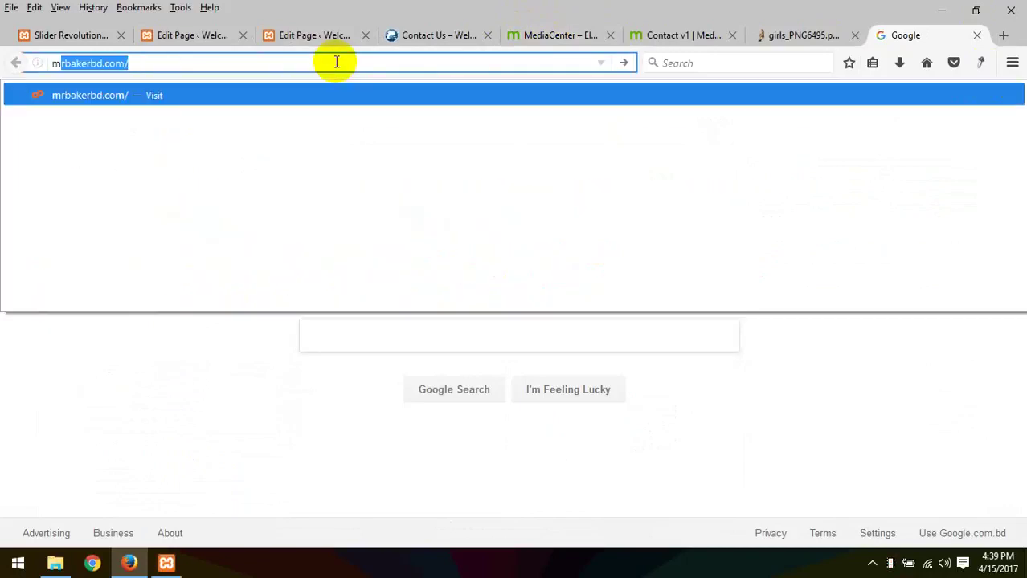
type("s.googl")
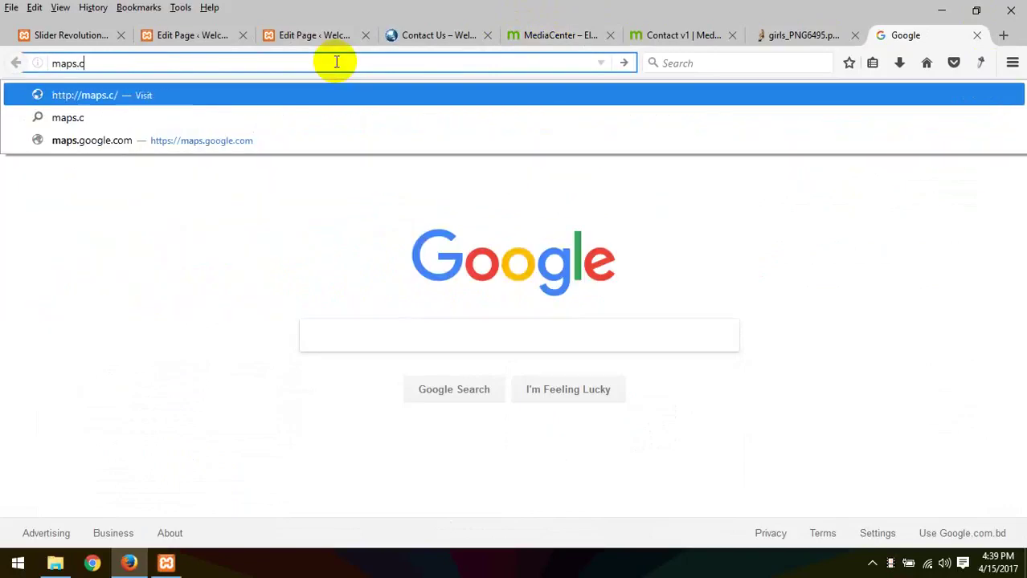
type("e.com")
key("Return")
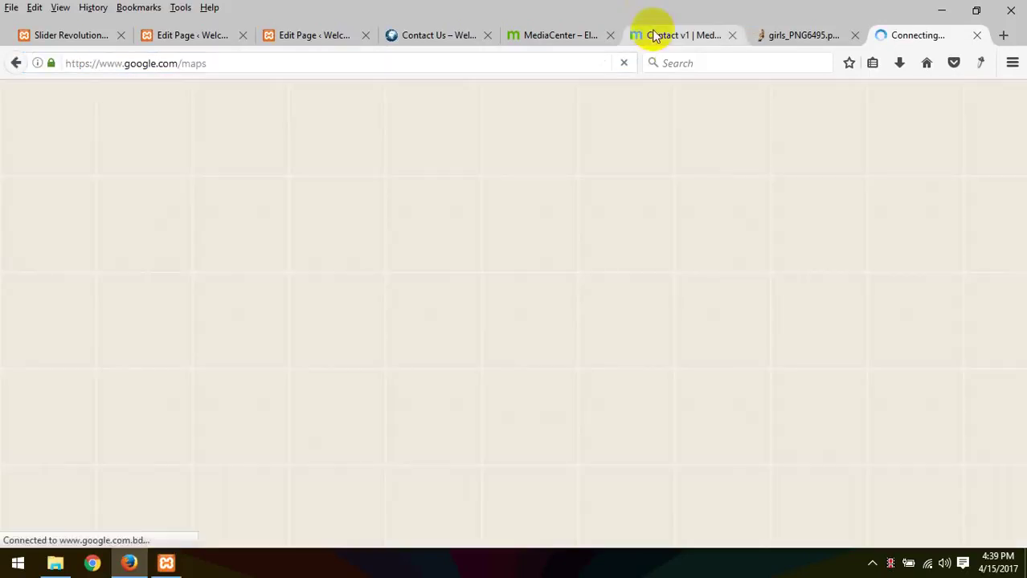
- Return to the Contact Us editor and check which fields the Google Map element needs filled in
left_click(653, 35)
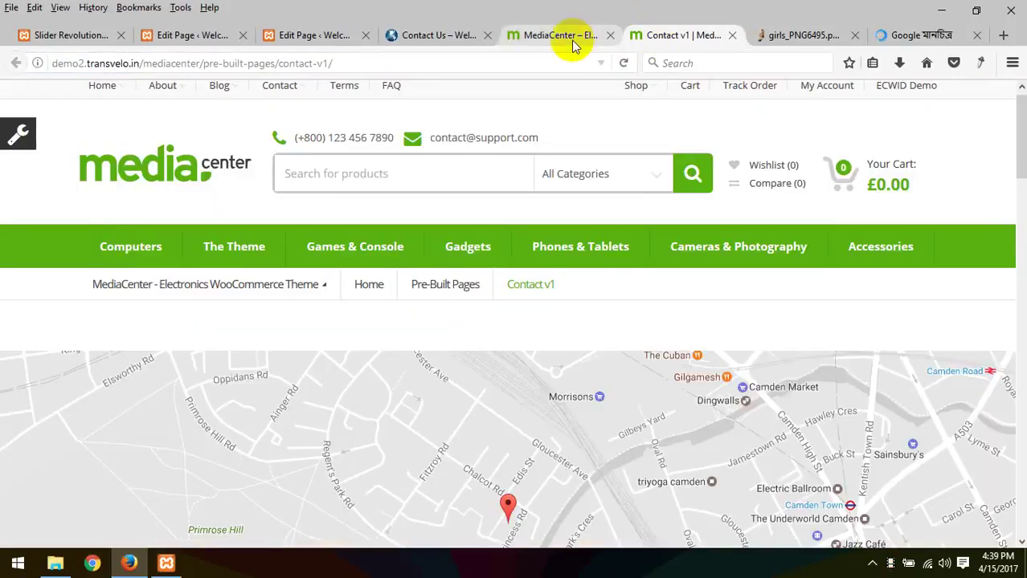
left_click(572, 39)
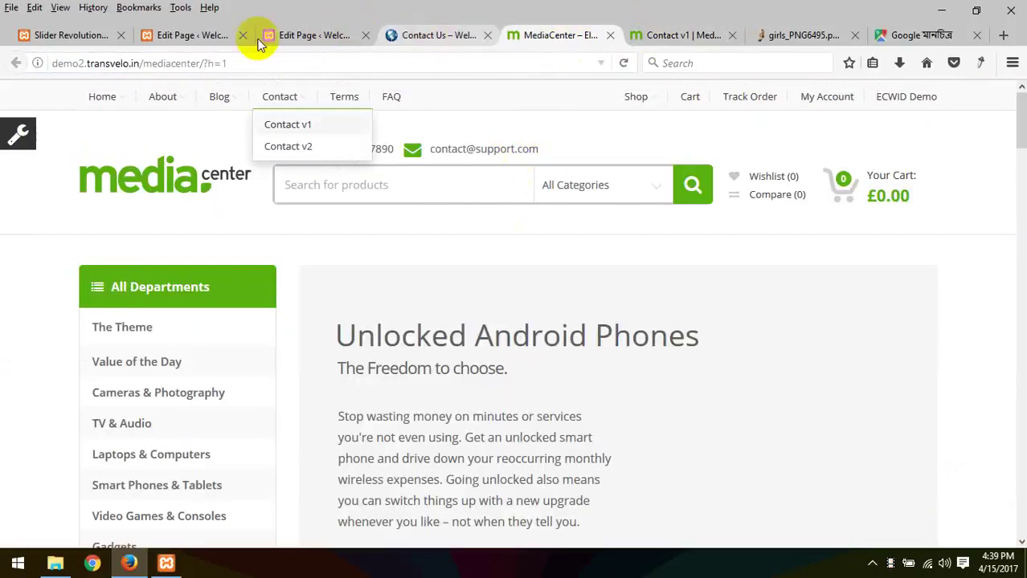
left_click(202, 39)
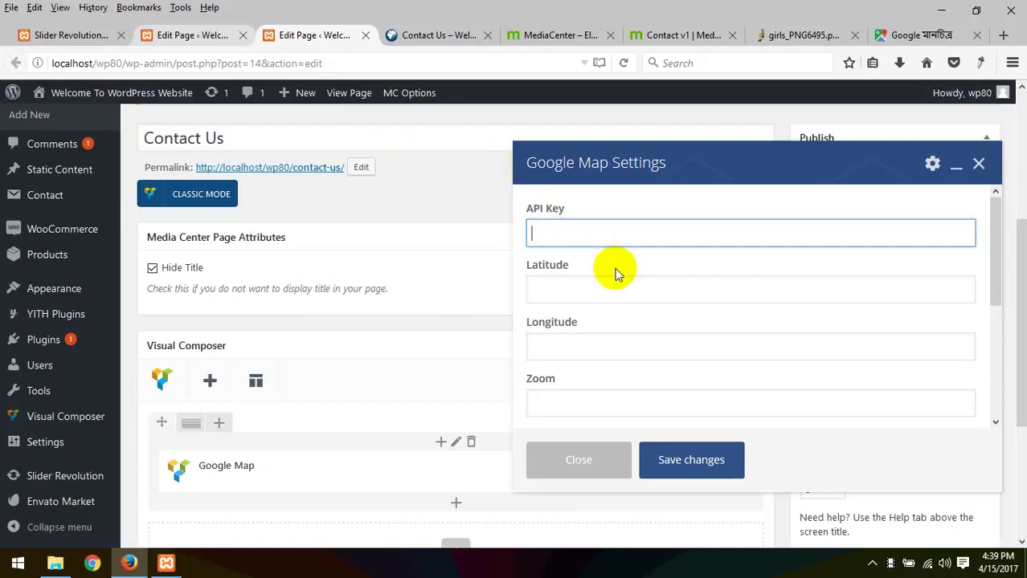
scroll(986, 281, "down", 1)
left_click_drag(987, 282, 995, 342)
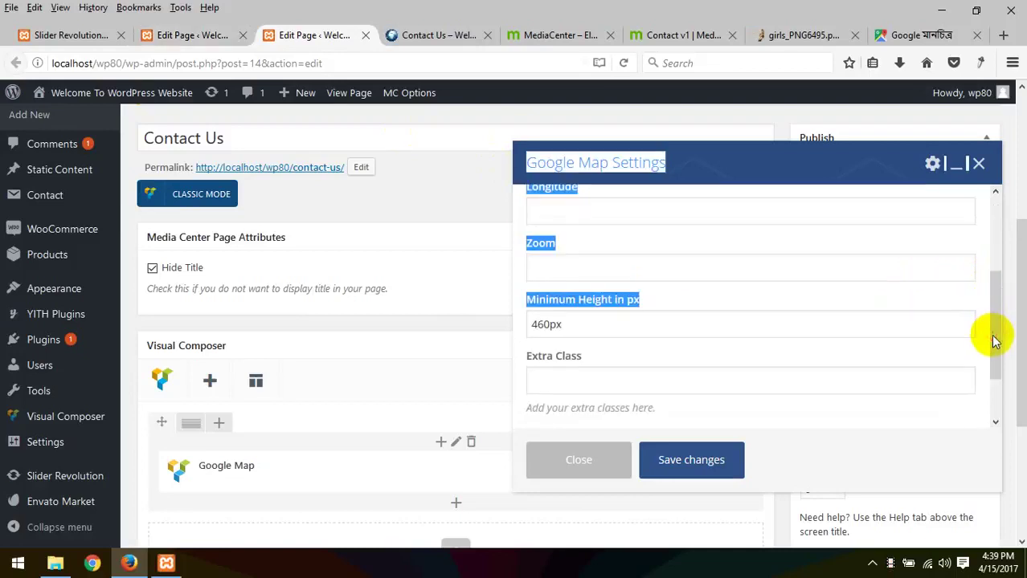
left_click(979, 294)
left_click_drag(986, 280, 988, 201)
left_click(612, 235)
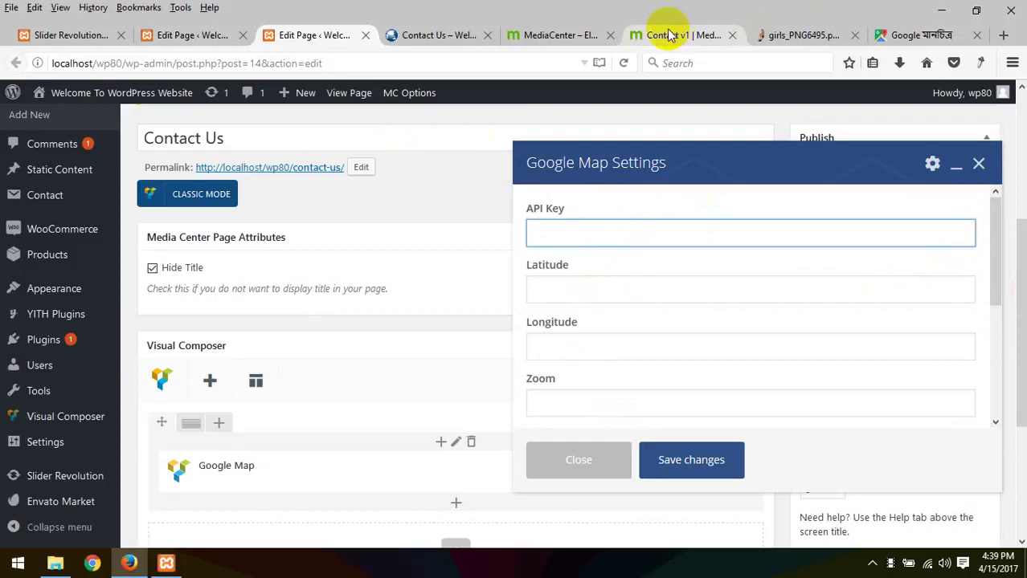
- Close the girls_PNG6495.png image tab and view the map on the demo's Contact v1 page
left_click(923, 35)
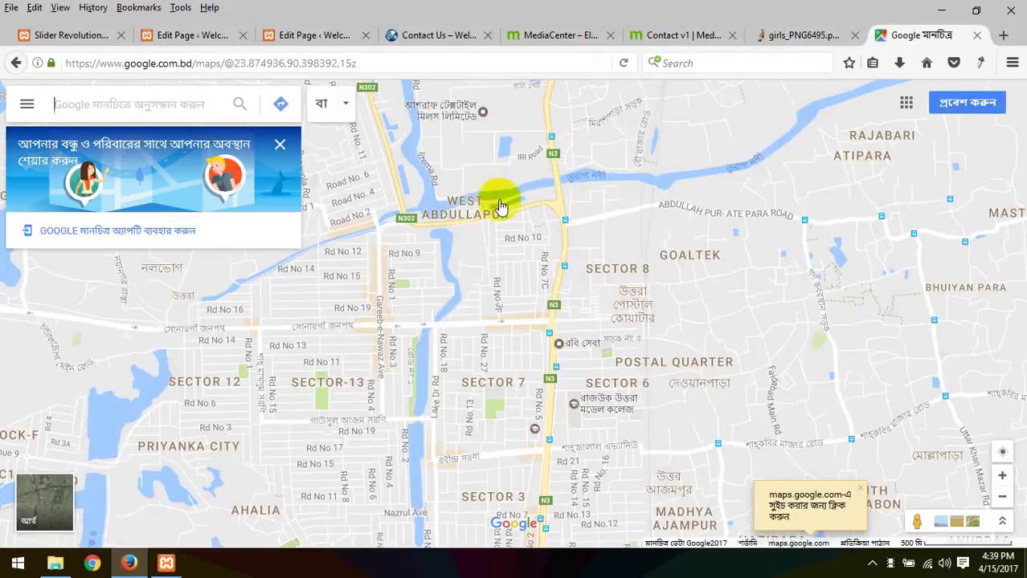
left_click(773, 34)
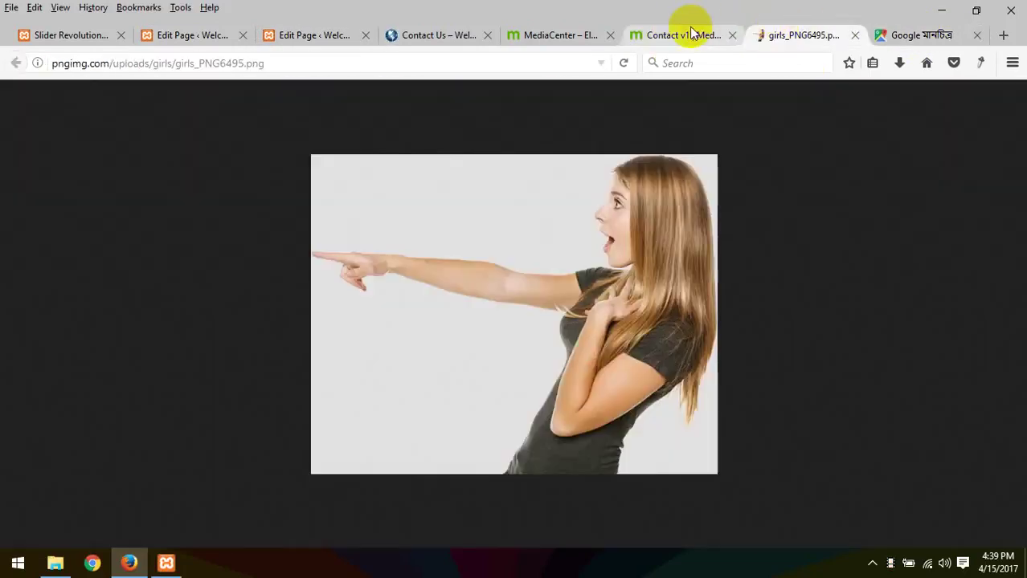
left_click(684, 34)
left_click(855, 36)
scroll(504, 436, "down", 5)
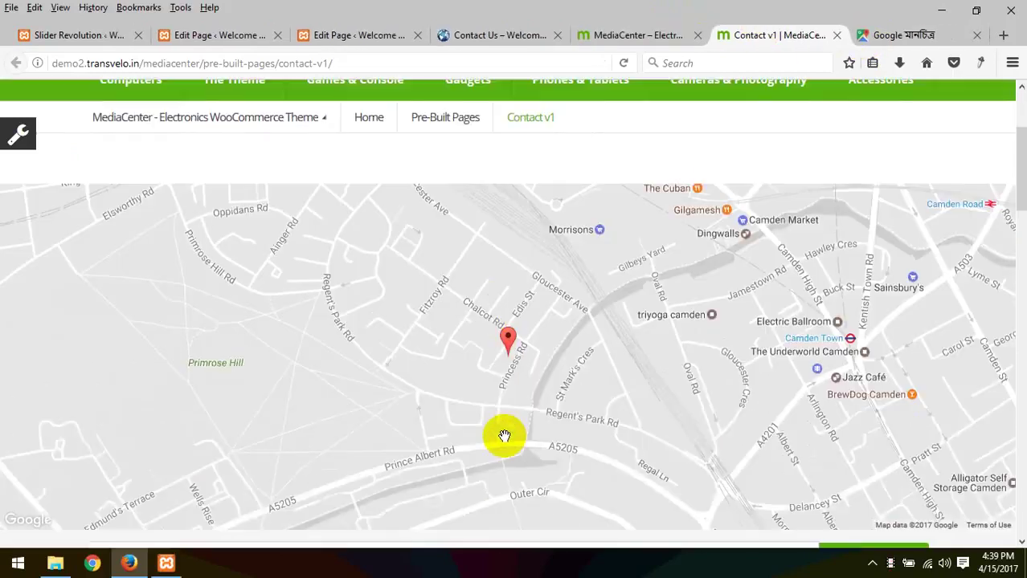
- Switch to Google Maps and copy the iframe embed code for the displayed Uttara area map
left_click(906, 33)
right_click(508, 212)
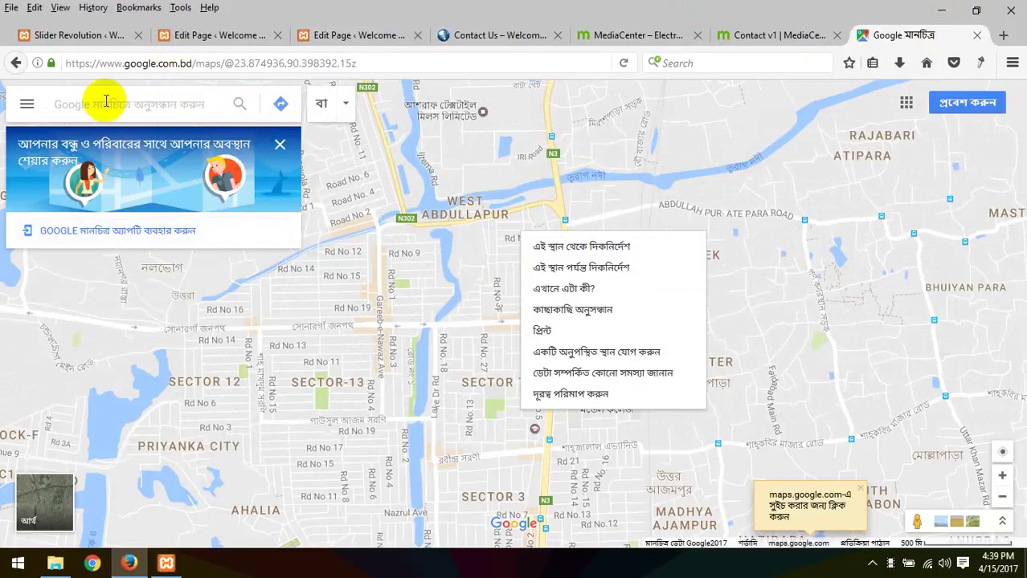
left_click(614, 36)
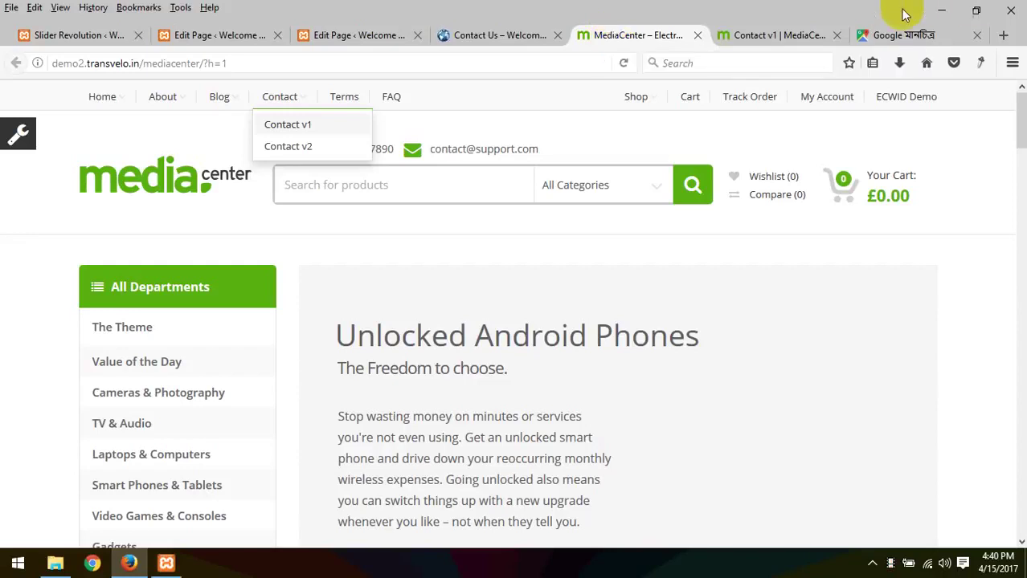
left_click(894, 33)
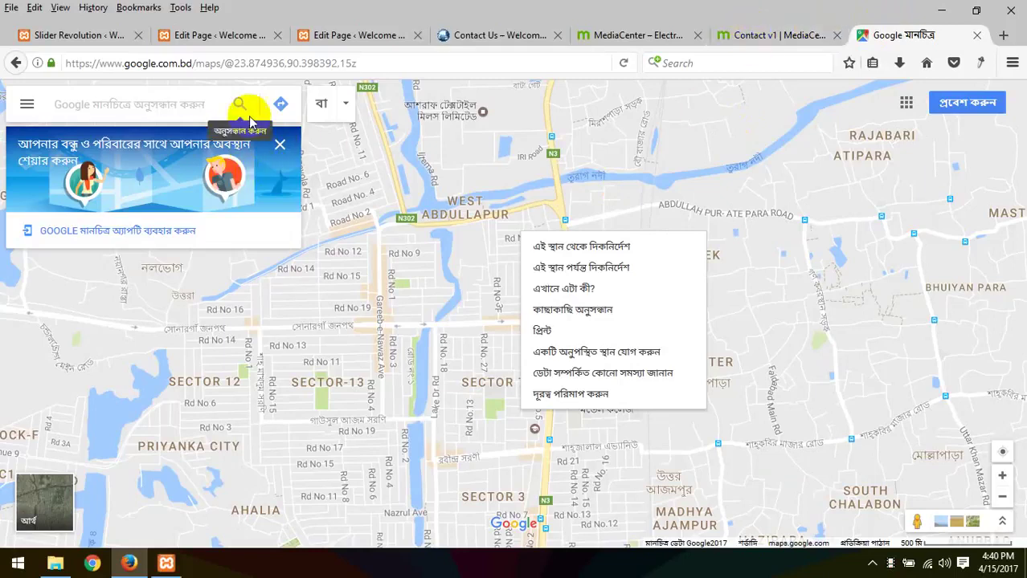
left_click(27, 103)
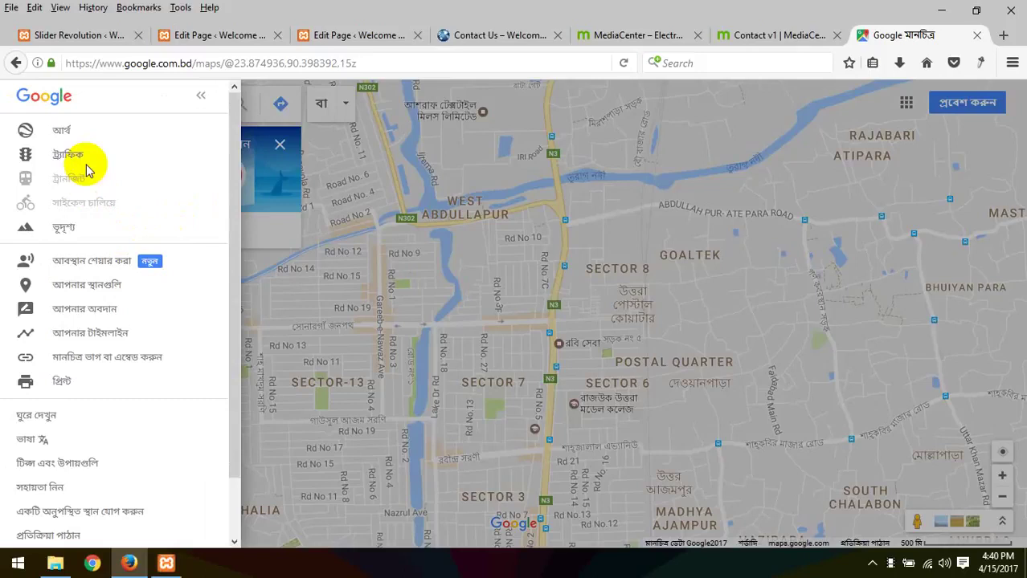
left_click(155, 362)
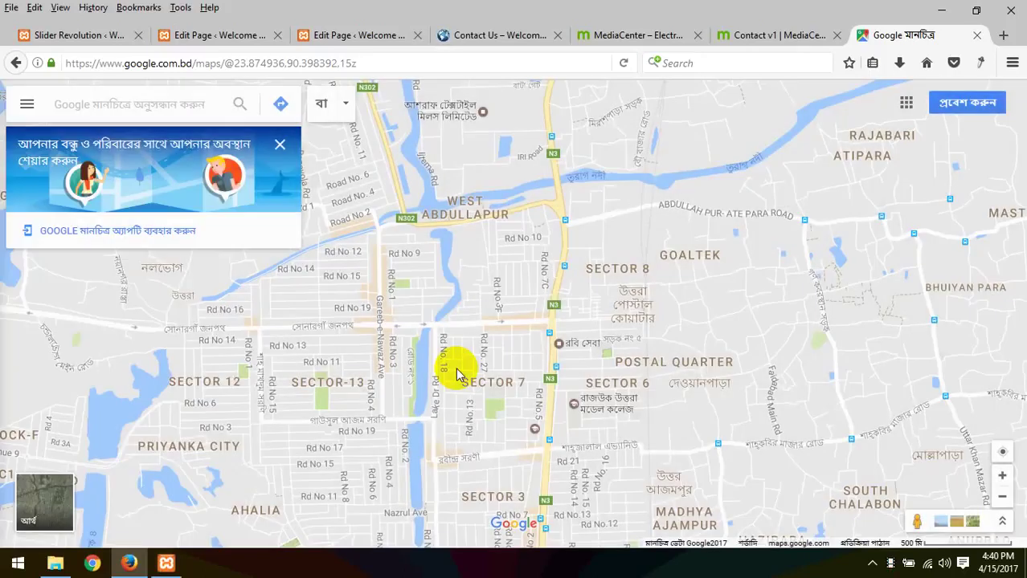
left_click(503, 234)
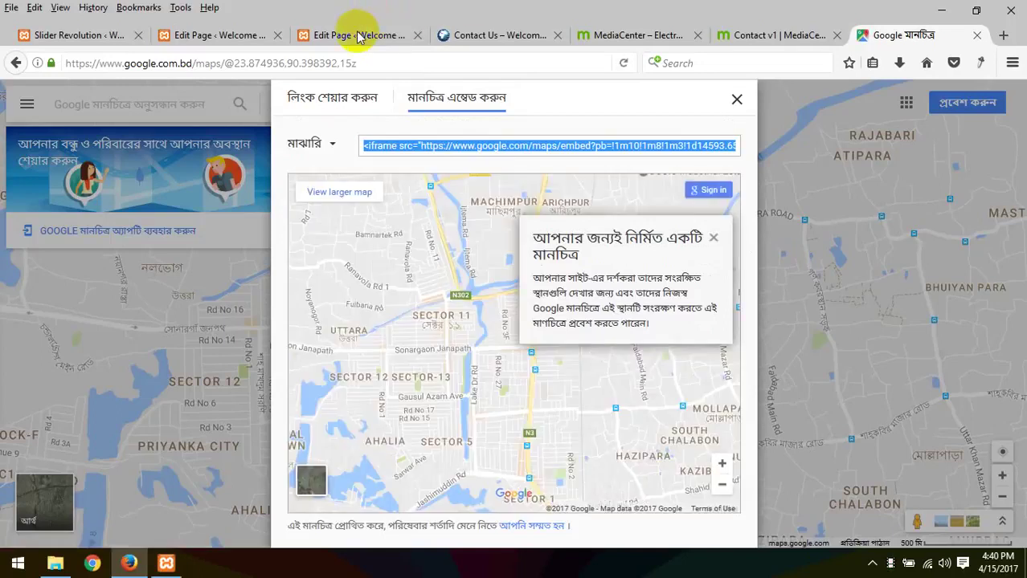
- Return to the Contact Us editor, close the Google Map settings and delete the Google Map element
left_click(354, 34)
left_click(225, 35)
left_click(978, 163)
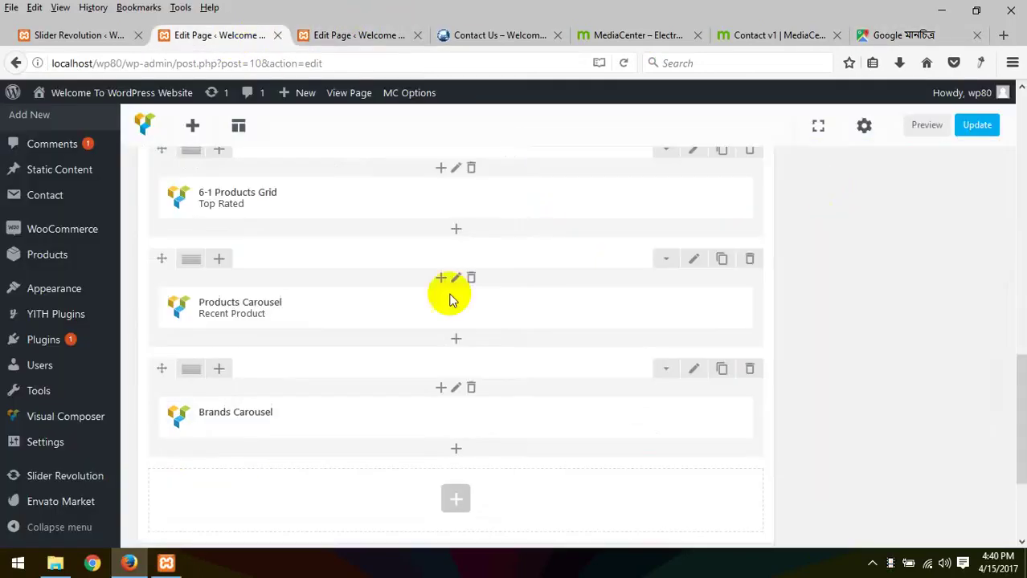
left_click(344, 36)
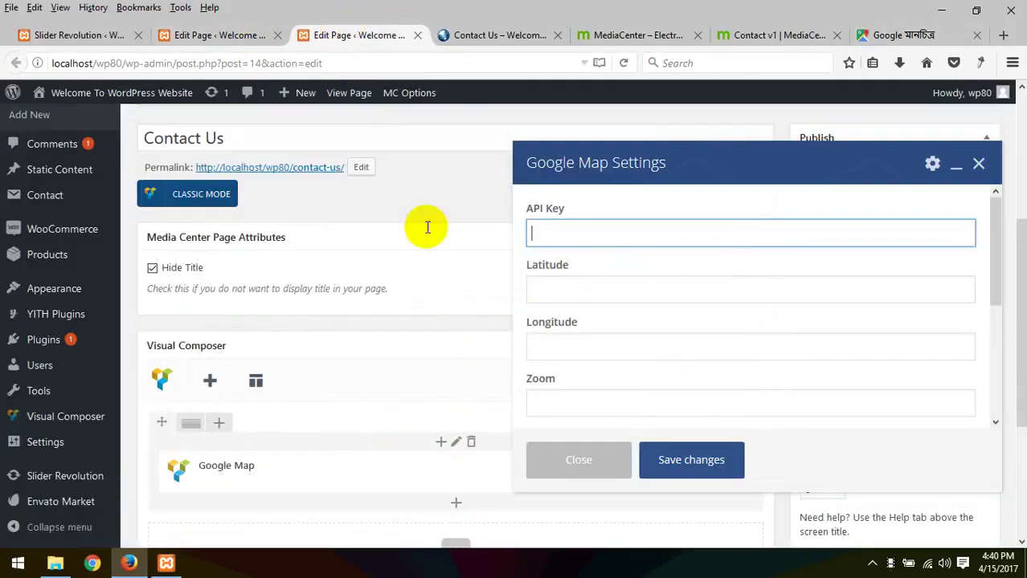
left_click(992, 164)
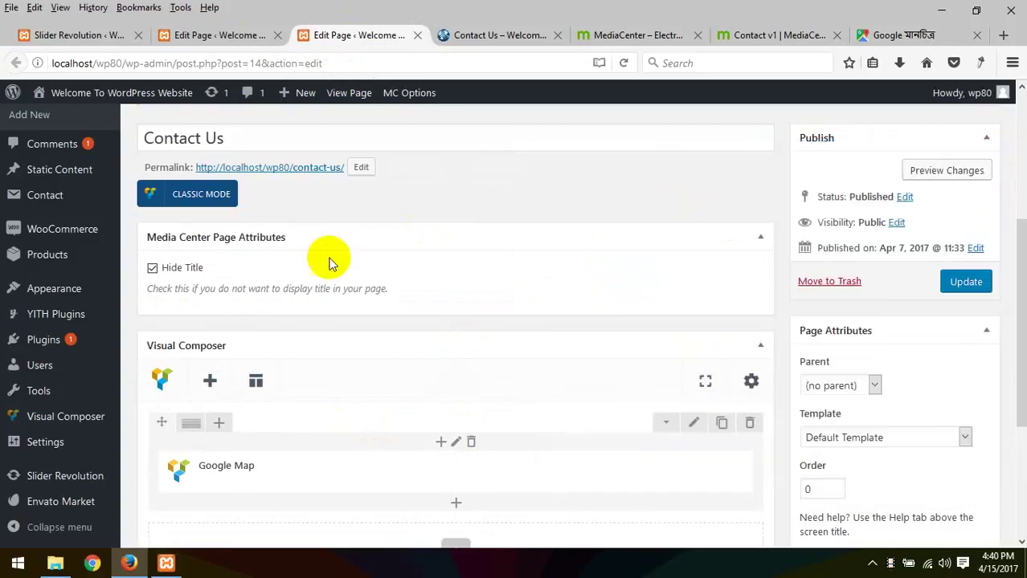
left_click(515, 471)
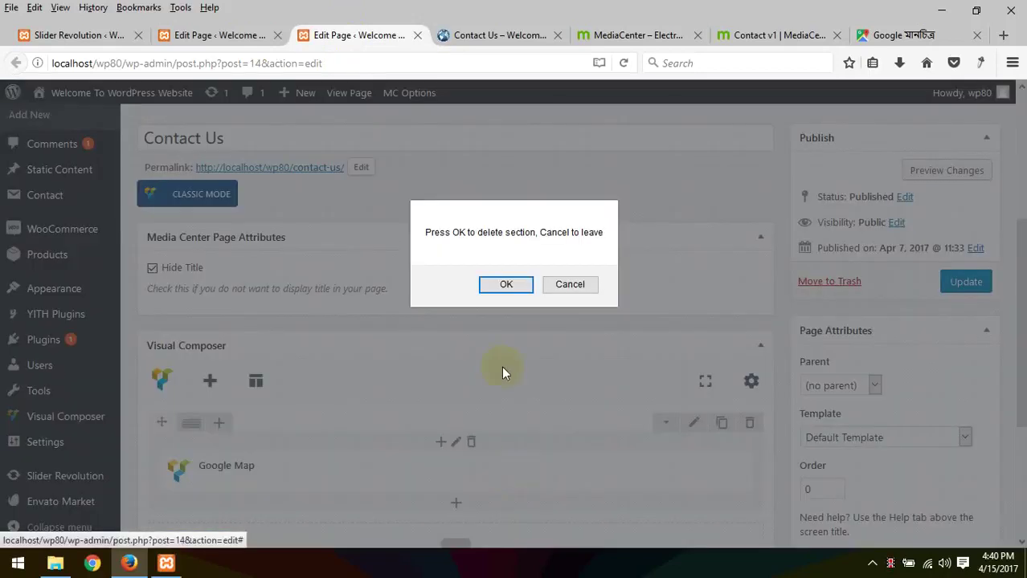
left_click(506, 284)
- Add a Text Block element to the Contact Us page layout
left_click(464, 432)
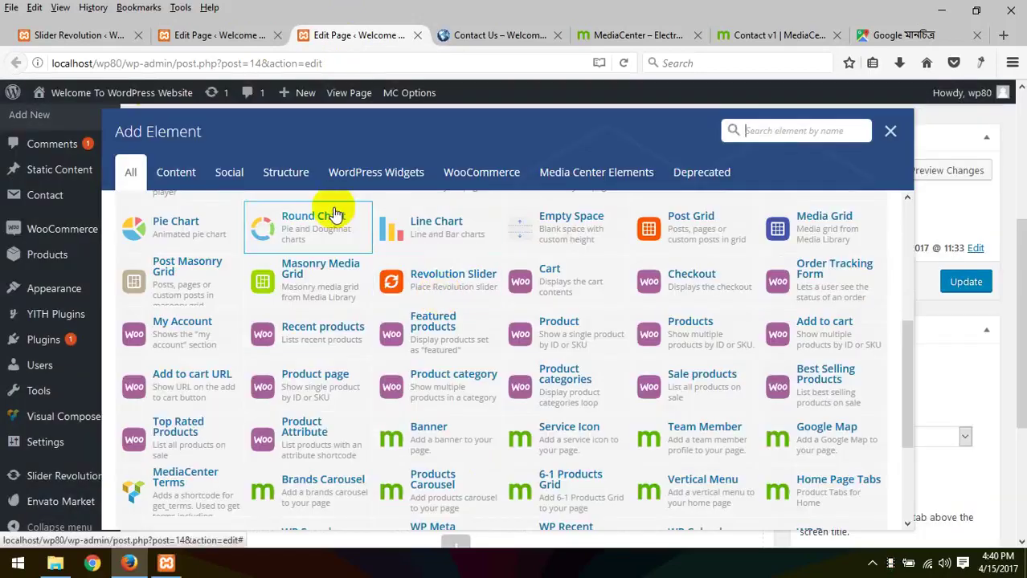
scroll(241, 242, "up", 4)
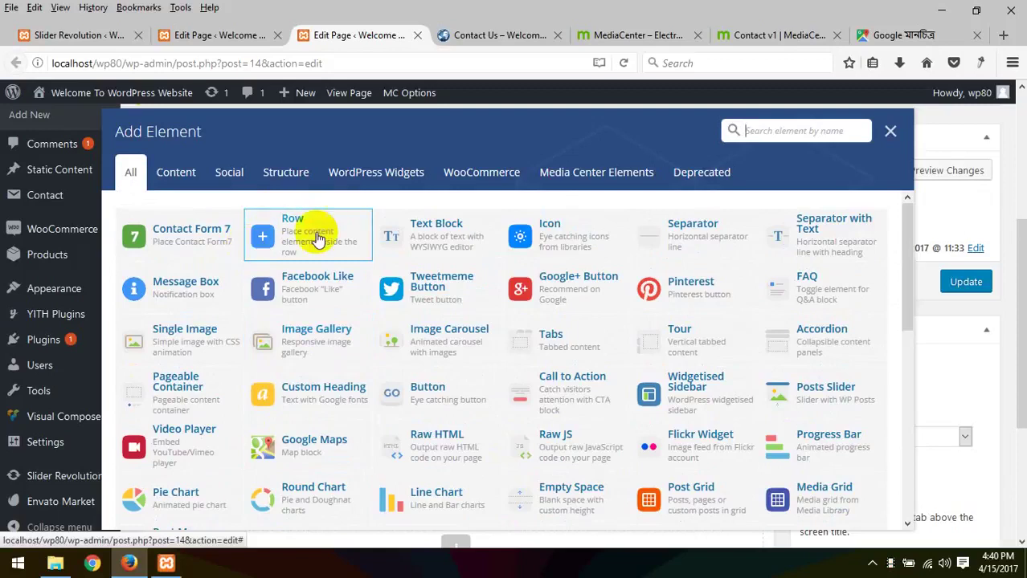
left_click(456, 252)
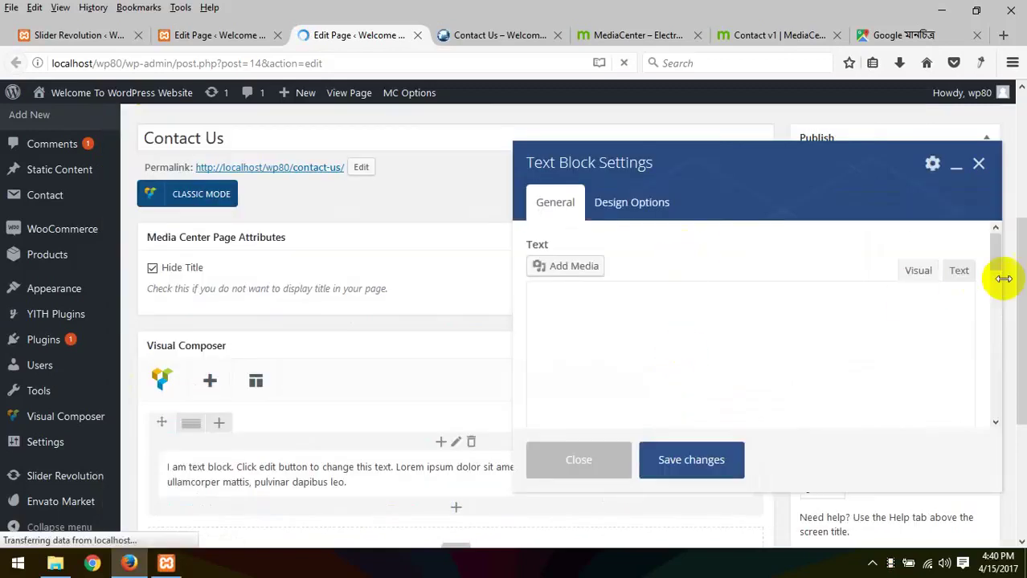
- Replace the Text Block's placeholder text with the copied map iframe at 100% width, save it and update the page
left_click(958, 271)
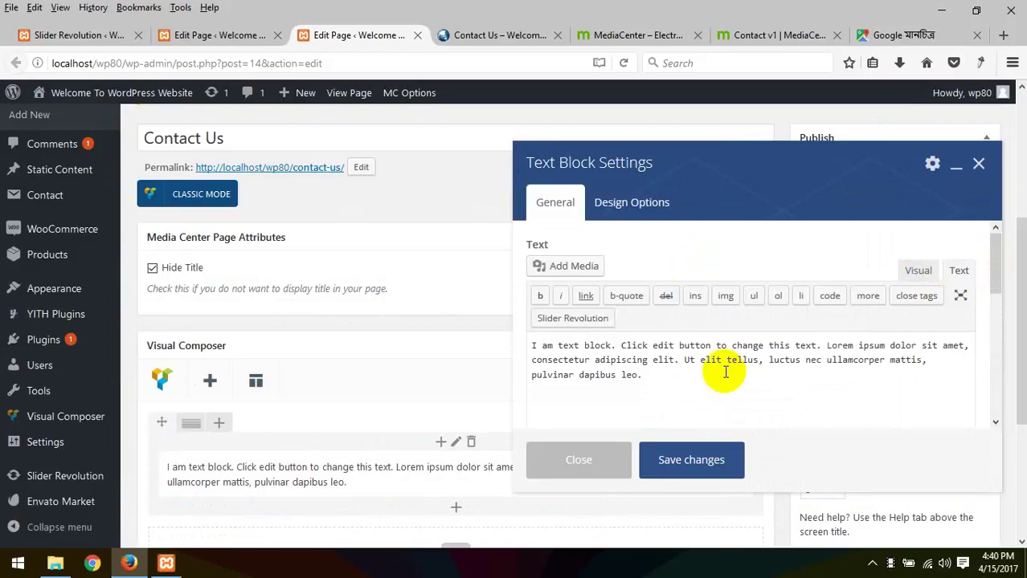
left_click_drag(724, 378, 342, 304)
key("ctrl+v")
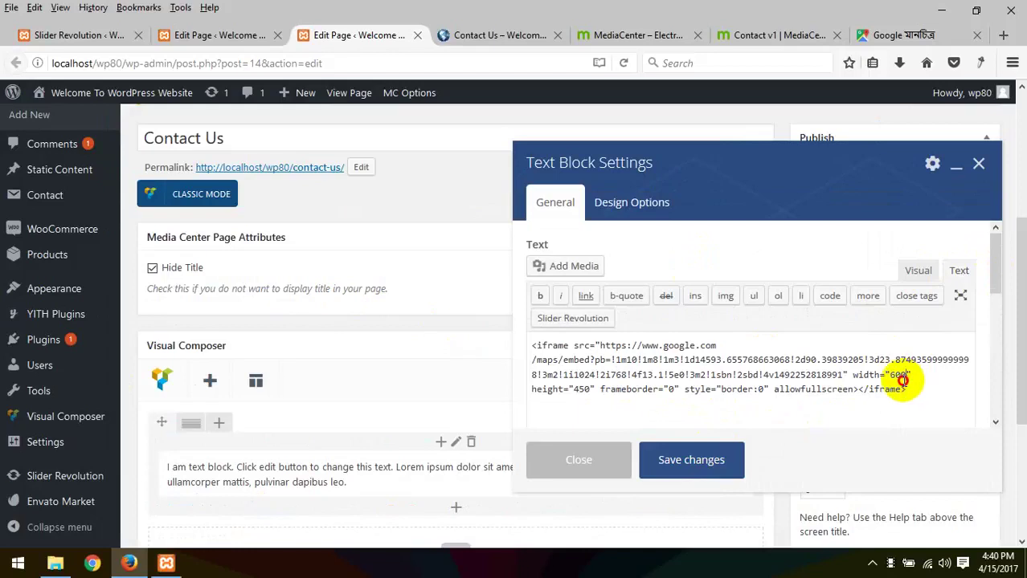
type("100")
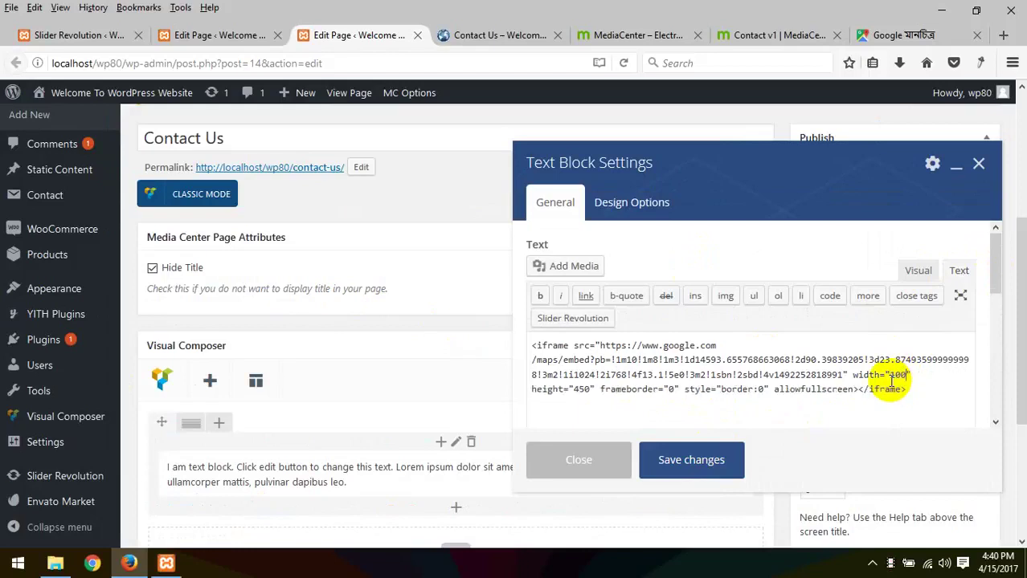
left_click(714, 457)
left_click(950, 286)
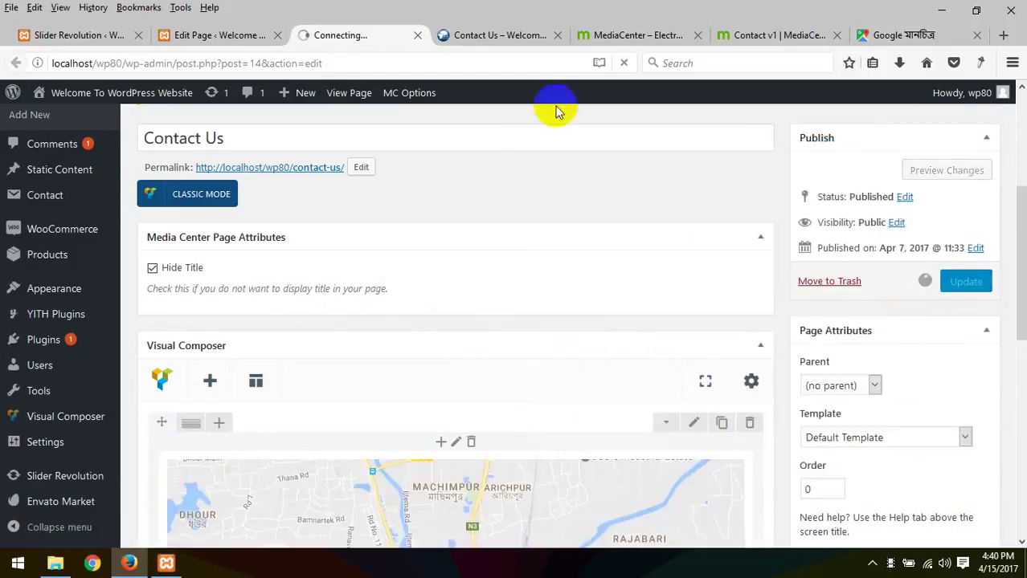
- Reload the live Contact Us page and compare its embedded map with the one on the demo's Contact v1 page
left_click(493, 41)
right_click(497, 271)
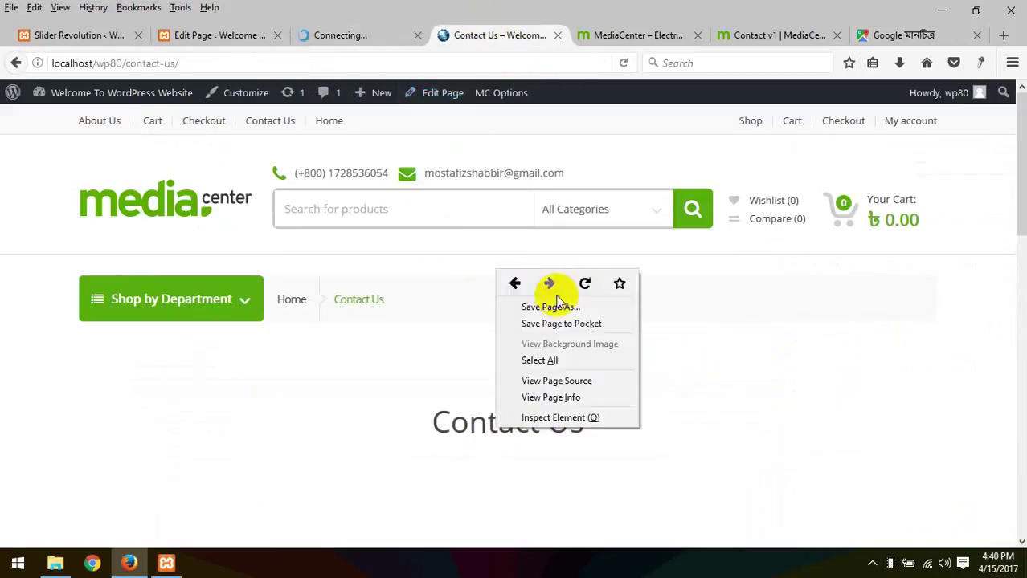
left_click(583, 284)
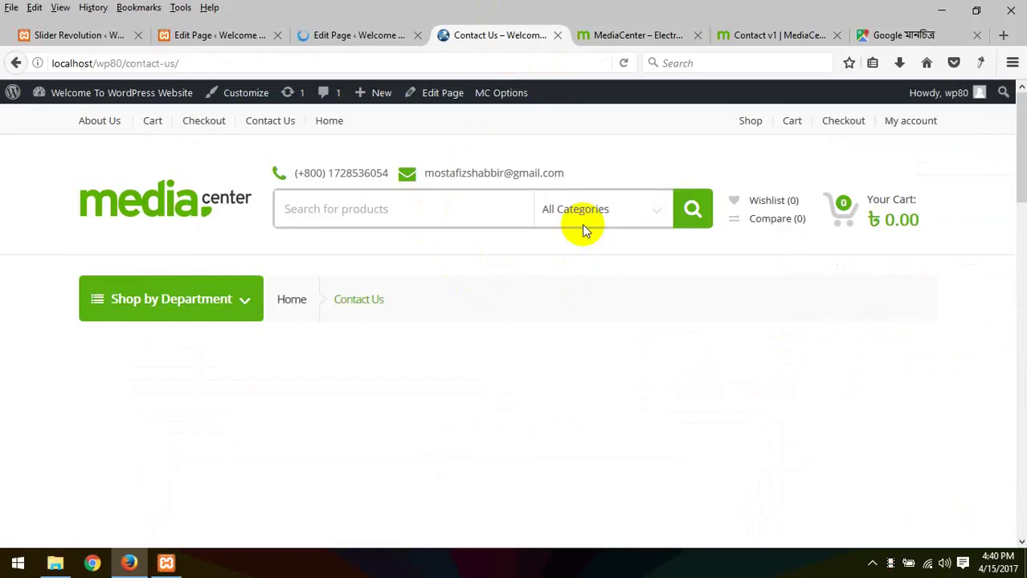
scroll(582, 224, "down", 3)
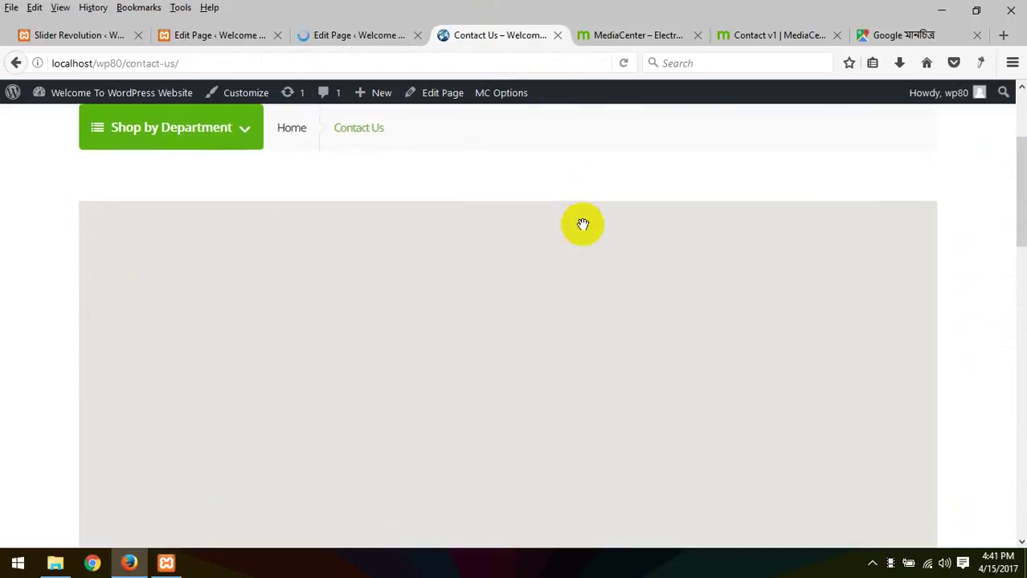
scroll(1008, 337, "down", 2)
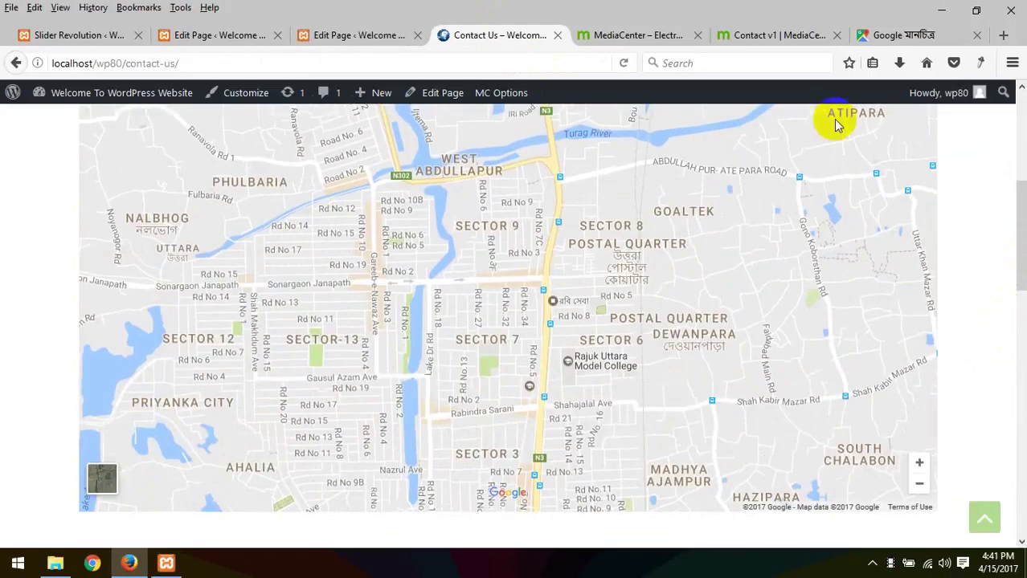
left_click(664, 34)
left_click(746, 40)
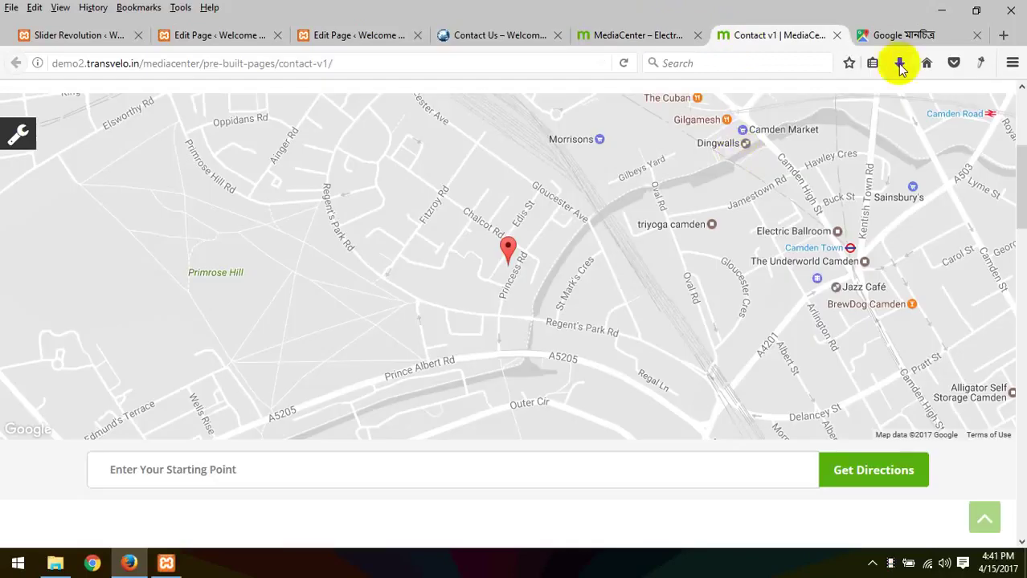
- Search Google Maps for SoftTech-IT Institute, Dhaka, and copy that location's iframe embed code
left_click(886, 34)
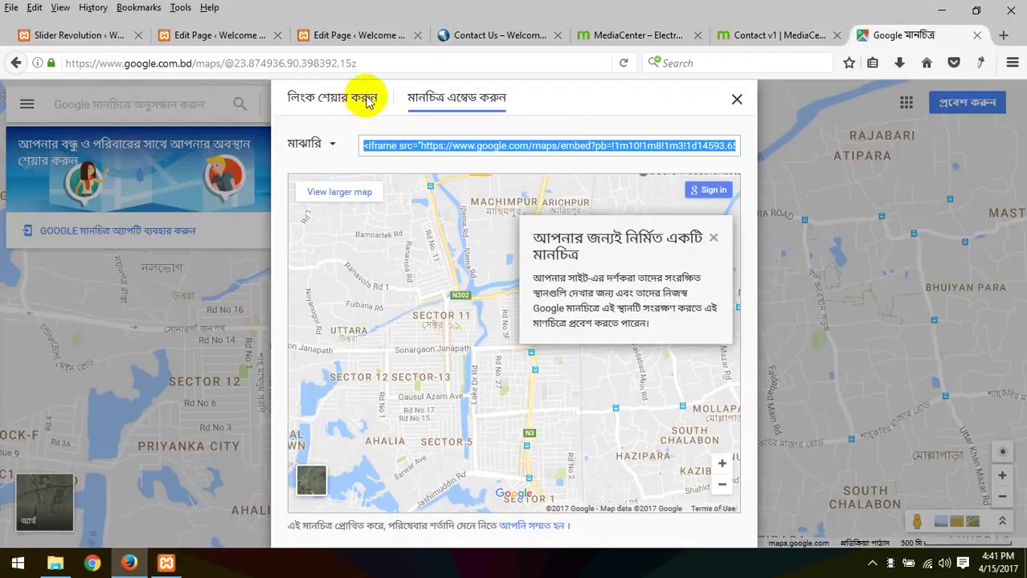
left_click(736, 99)
left_click(210, 106)
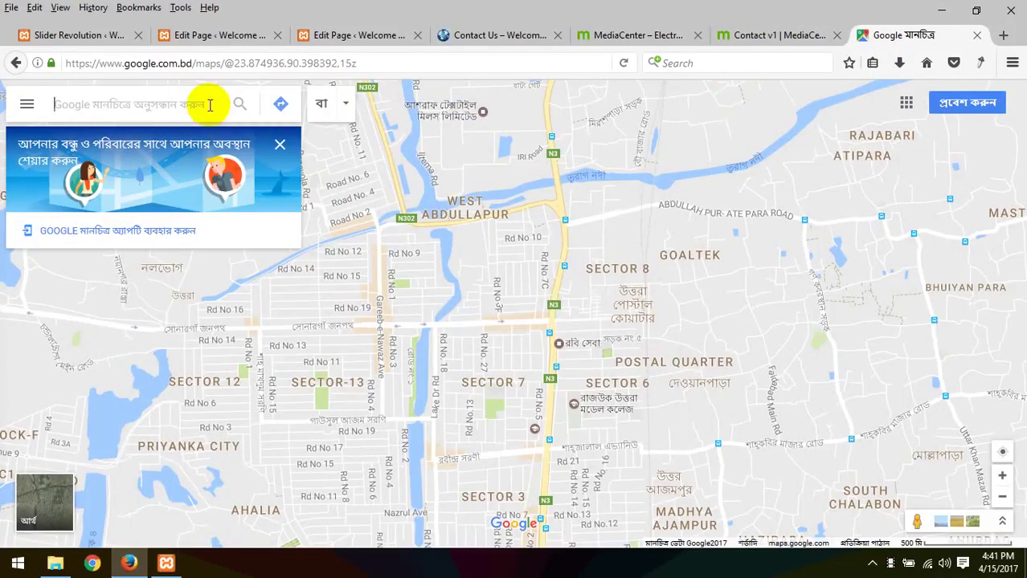
type("softtech")
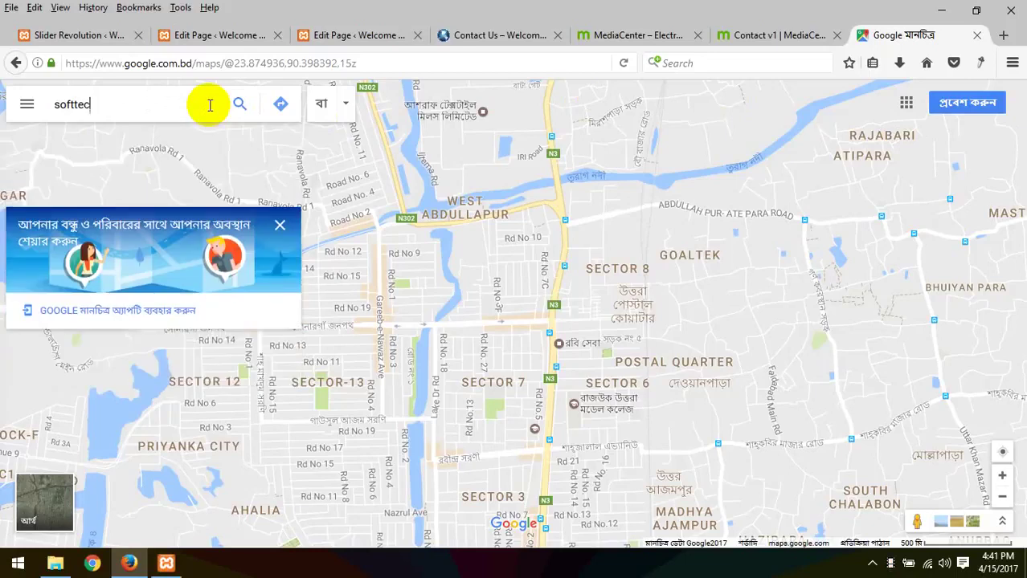
left_click(167, 138)
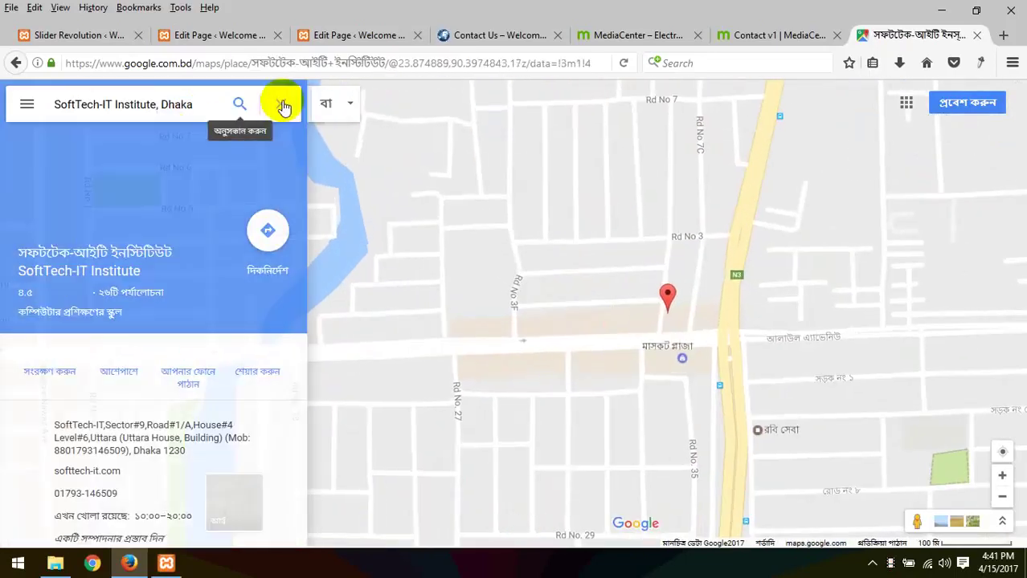
left_click(259, 359)
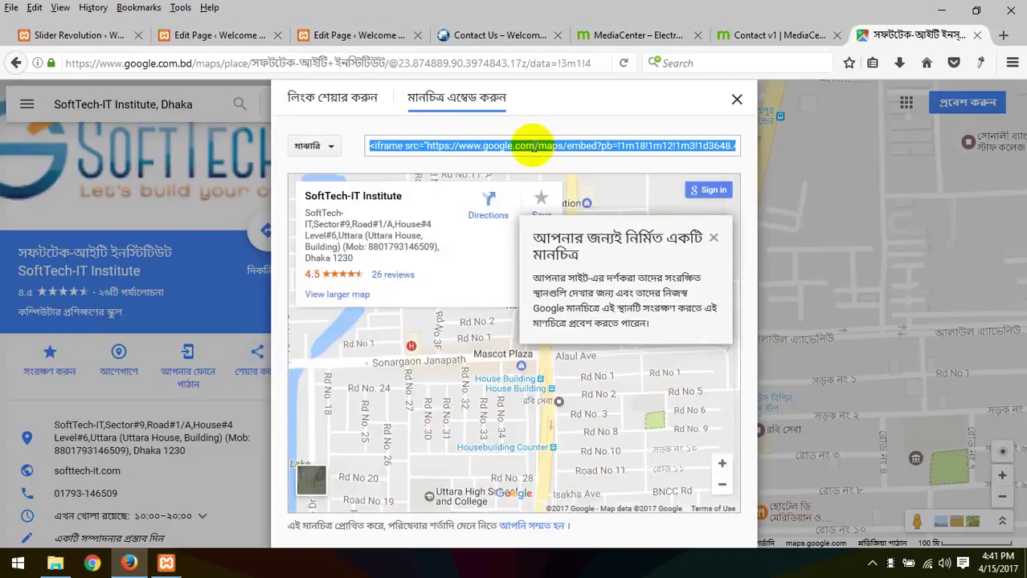
- In the Contact Us editor, replace the Text Block's iframe with the SoftTech-IT Institute embed code at 100% width and save the changes
left_click(277, 36)
left_click(700, 290)
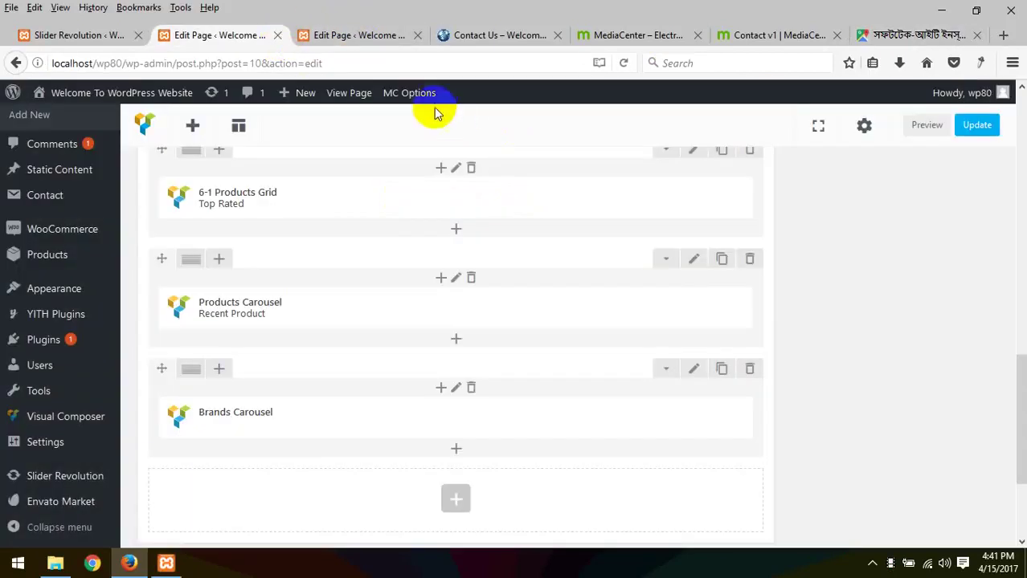
left_click(360, 35)
scroll(373, 473, "down", 5)
scroll(378, 466, "down", 4)
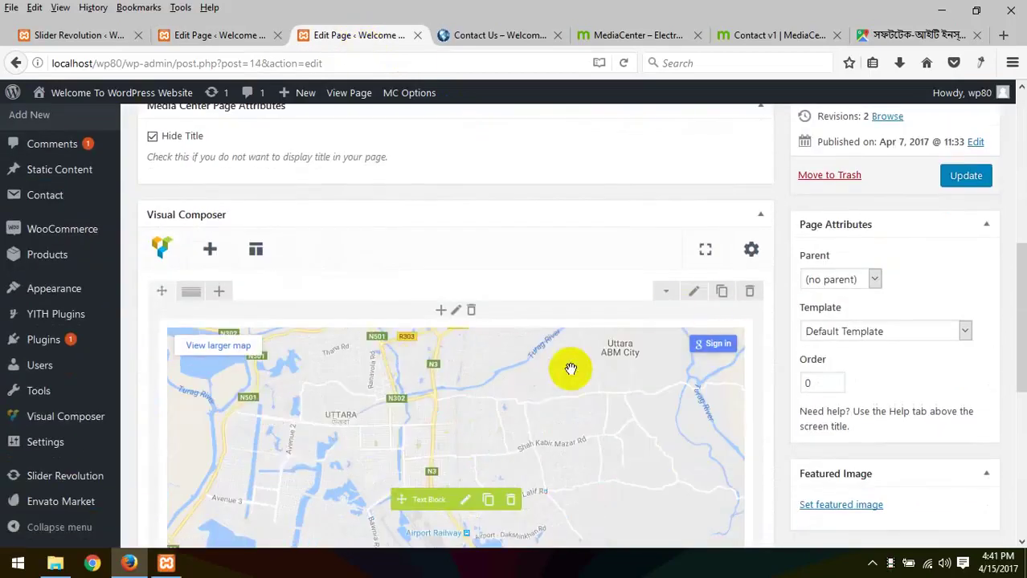
scroll(442, 442, "down", 2)
scroll(952, 323, "down", 3)
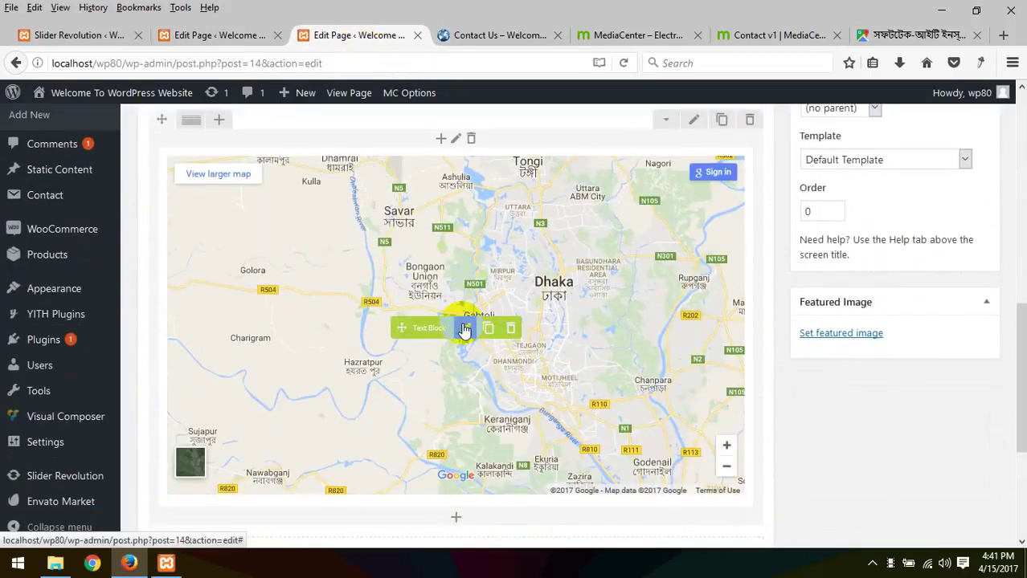
left_click(465, 327)
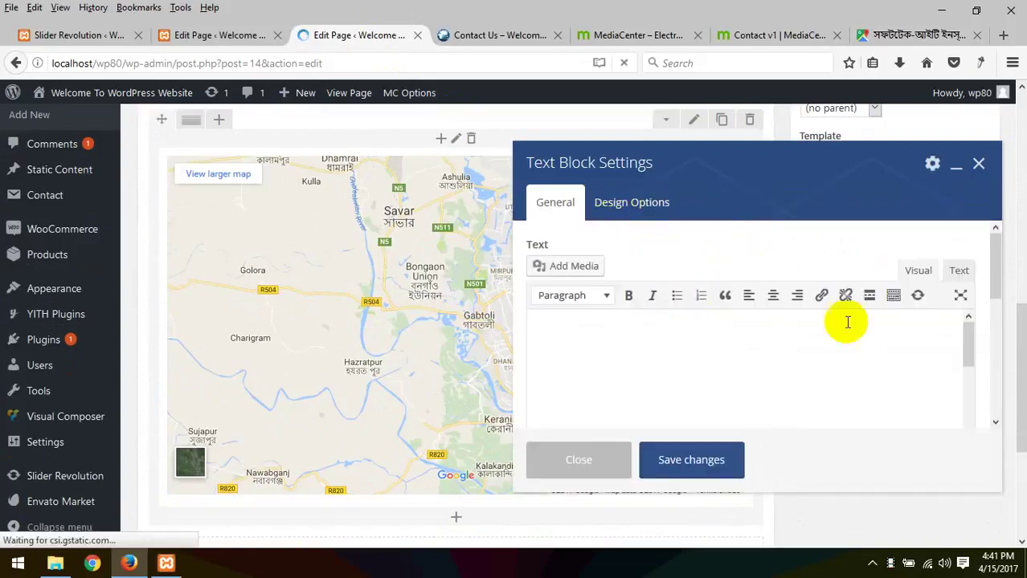
left_click(957, 271)
left_click_drag(933, 390, 392, 337)
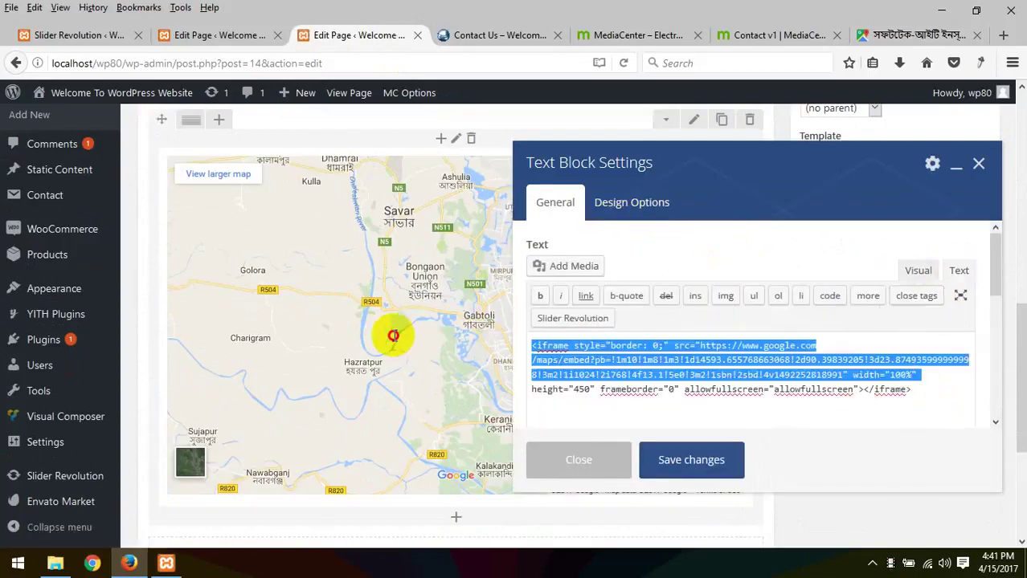
left_click(541, 381)
key("ctrl+a")
key("ctrl+v")
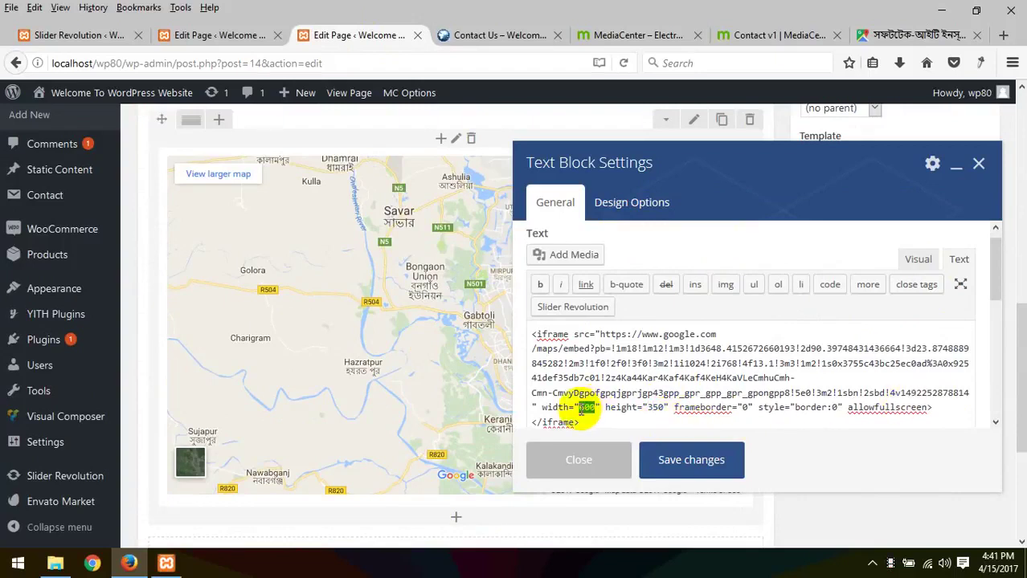
type("100%")
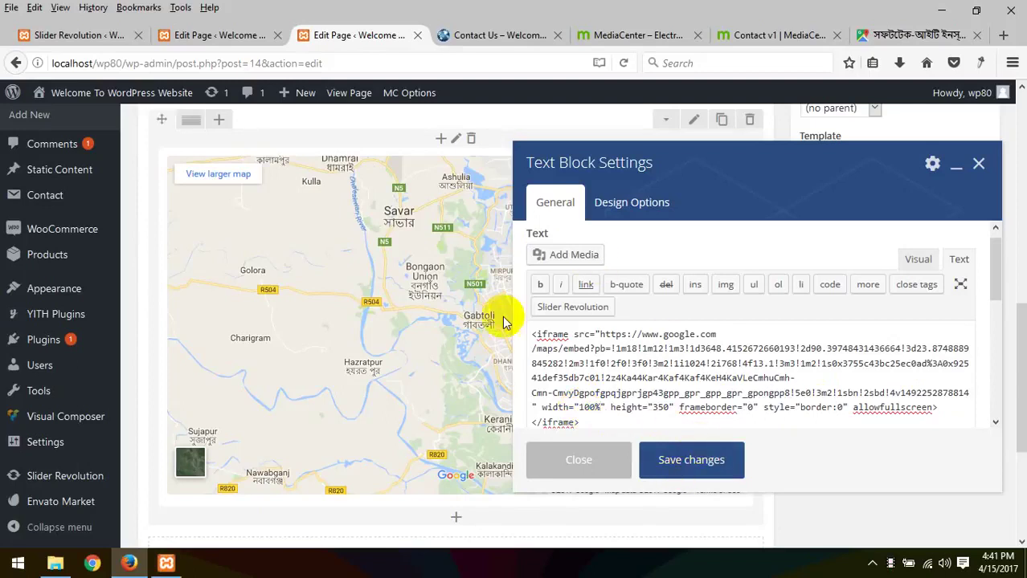
scroll(711, 281, "up", 2)
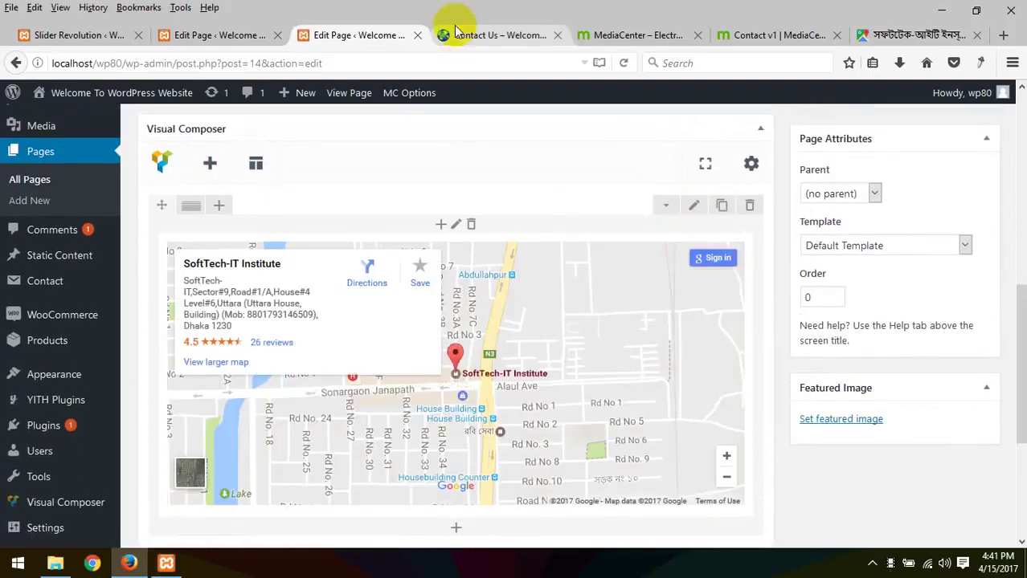
- Set the map row's stretch to Stretch row and content (no paddings), save the row settings and update the Contact Us page
left_click(455, 31)
left_click(333, 32)
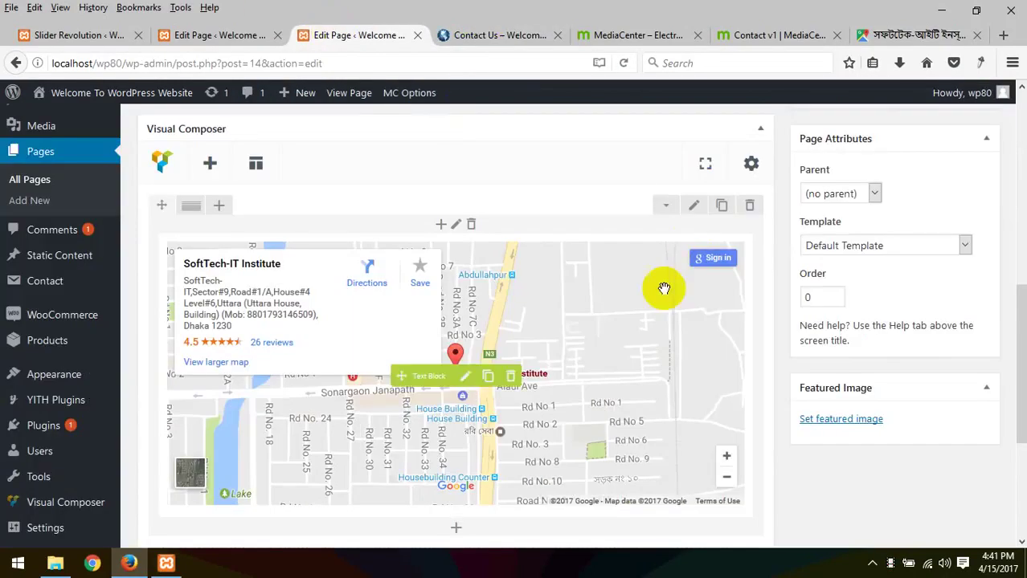
left_click(694, 205)
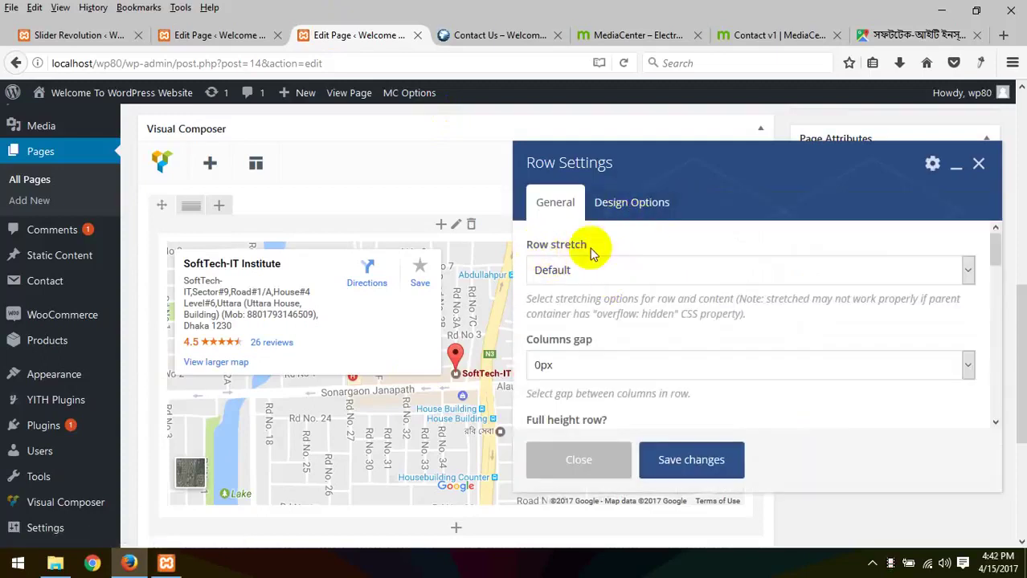
left_click(603, 275)
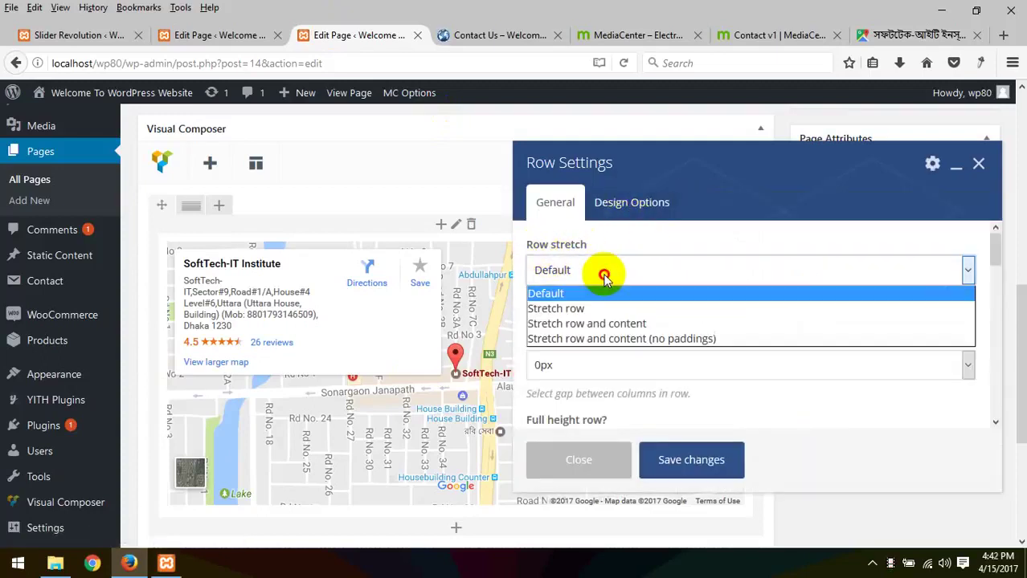
left_click(683, 338)
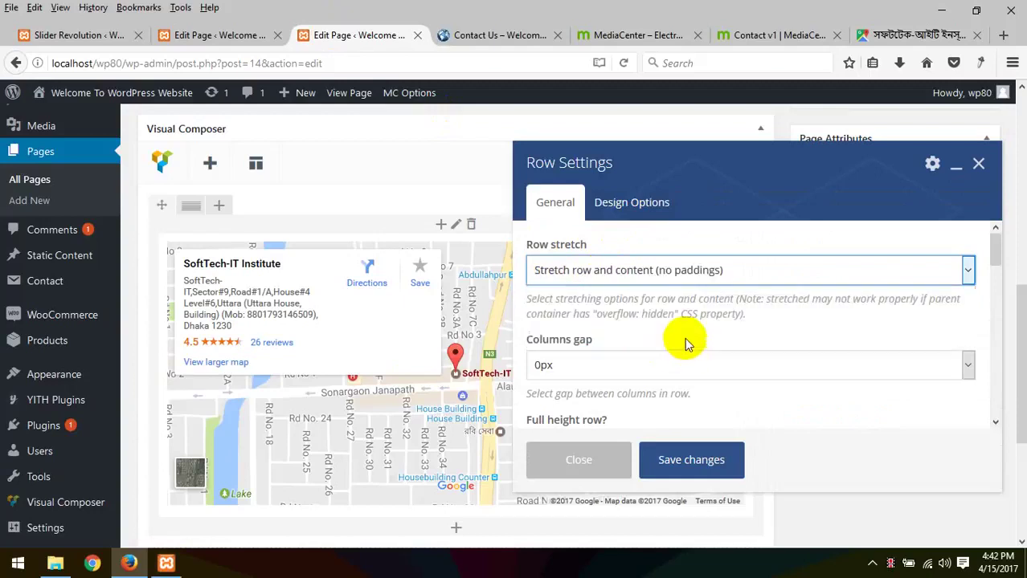
left_click(693, 458)
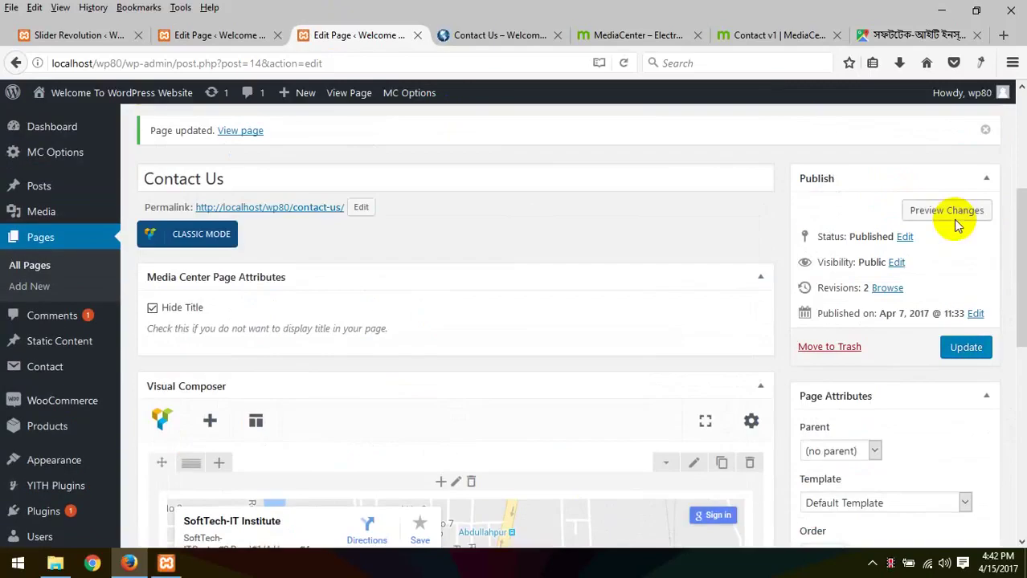
left_click(963, 350)
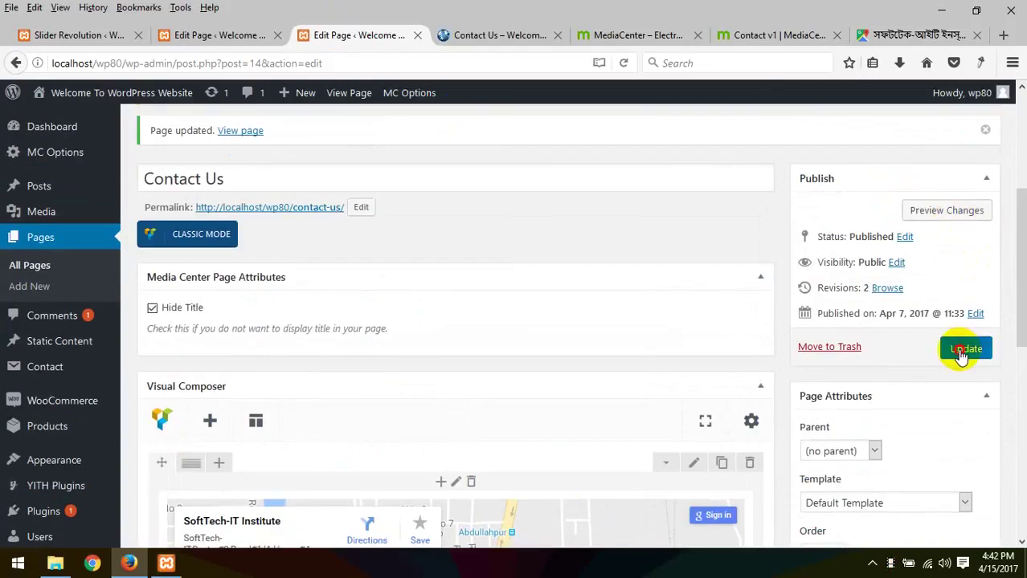
- Reload the live Contact Us page and examine the width and height of the embedded map
left_click(456, 34)
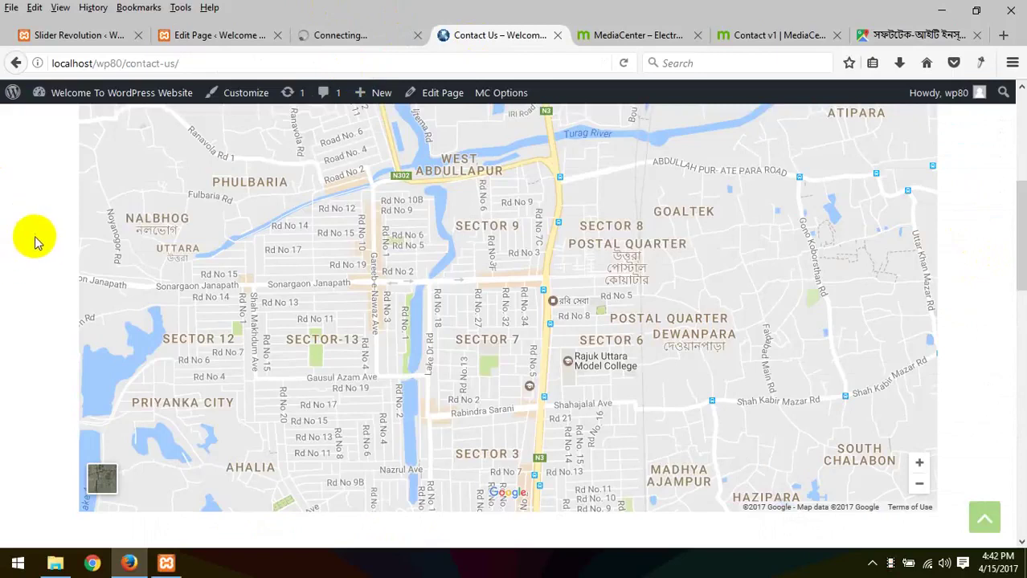
scroll(36, 241, "up", 5)
right_click(301, 193)
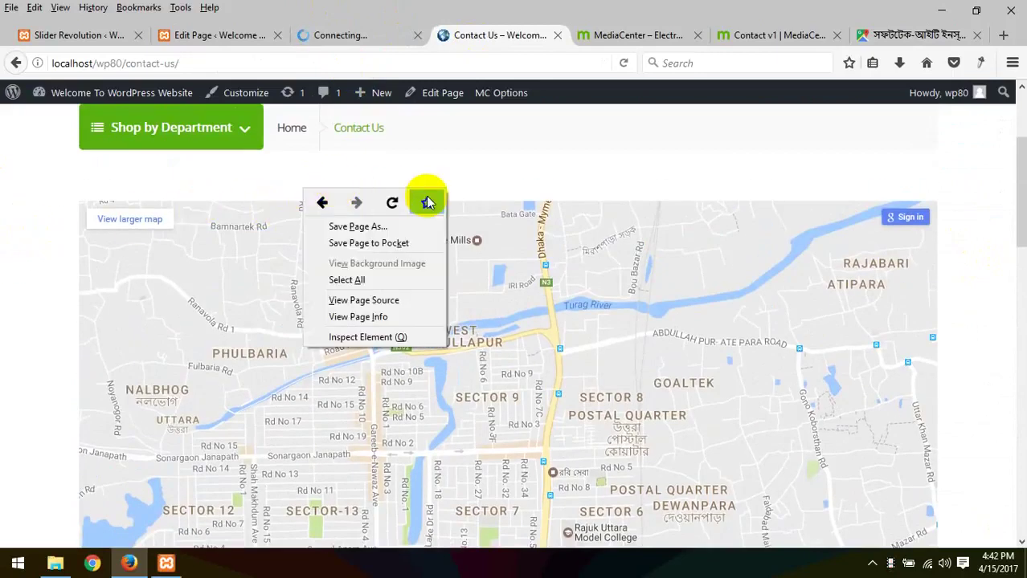
left_click(394, 203)
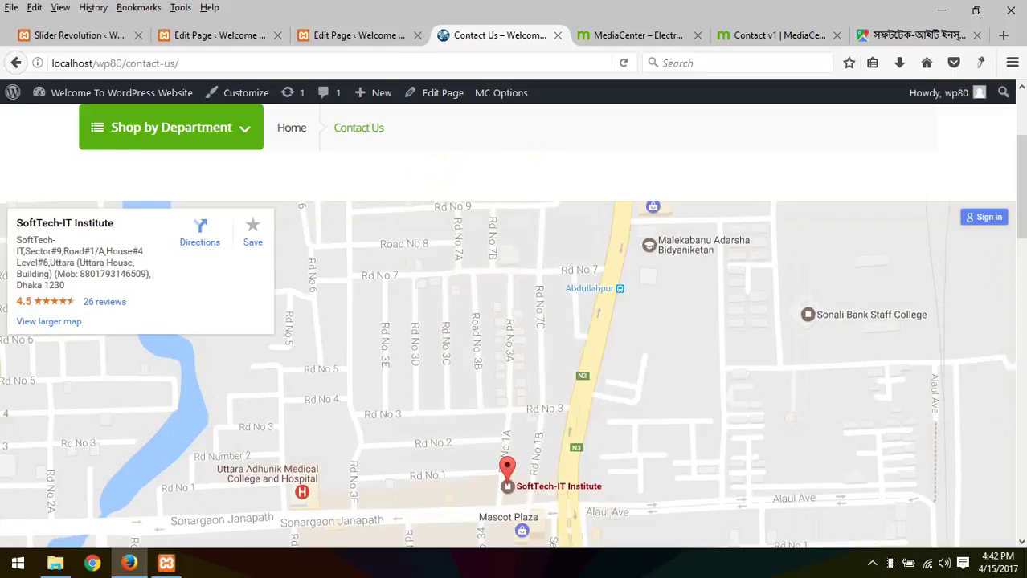
scroll(1022, 231, "down", 6)
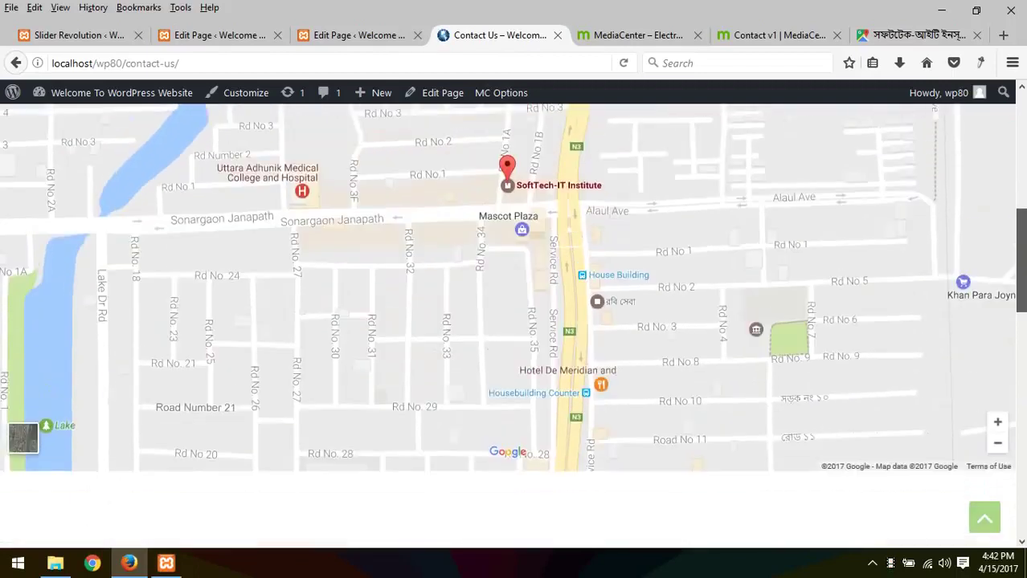
scroll(1022, 241, "up", 5)
scroll(1022, 241, "down", 4)
scroll(1022, 241, "up", 5)
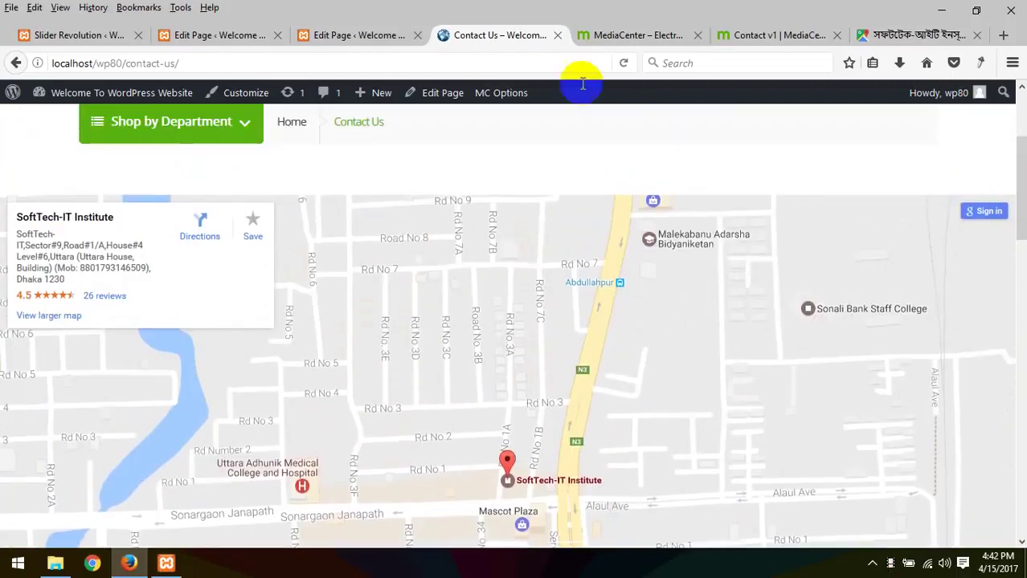
- In the Contact Us editor, set the Text Block's map iframe height to 250px, save the changes and update the page
left_click(325, 36)
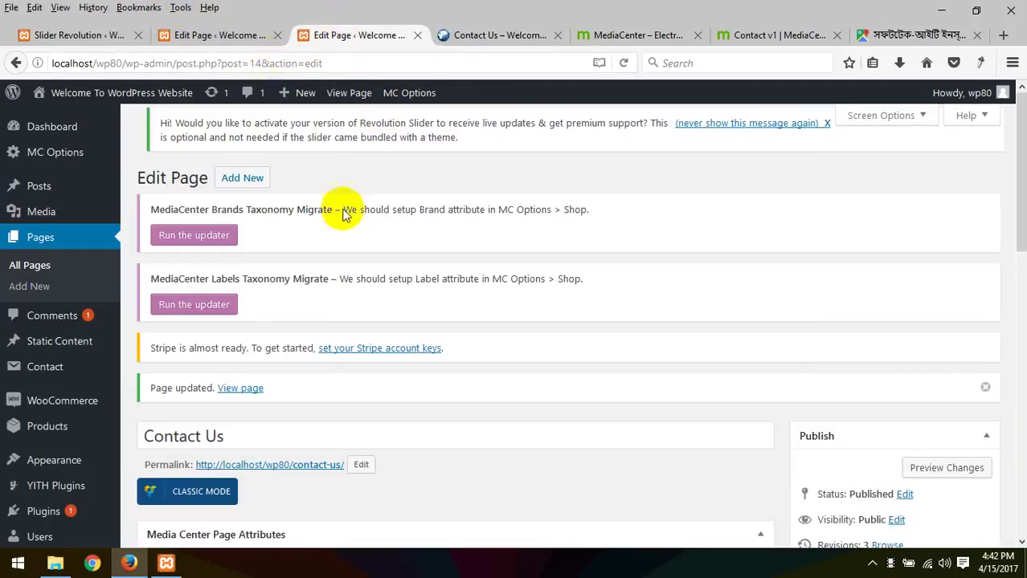
scroll(412, 285, "down", 3)
scroll(412, 269, "down", 5)
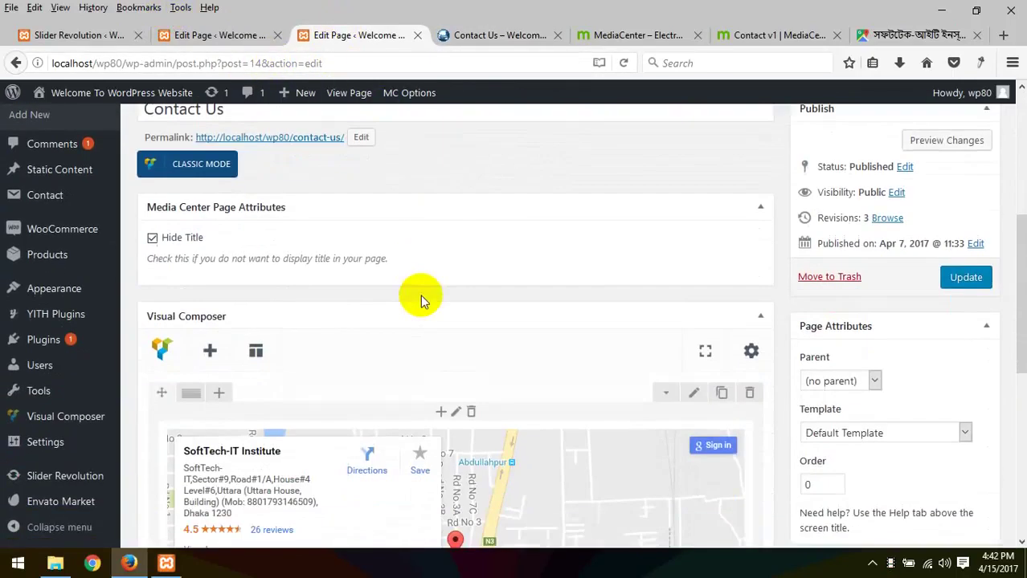
scroll(804, 402, "down", 3)
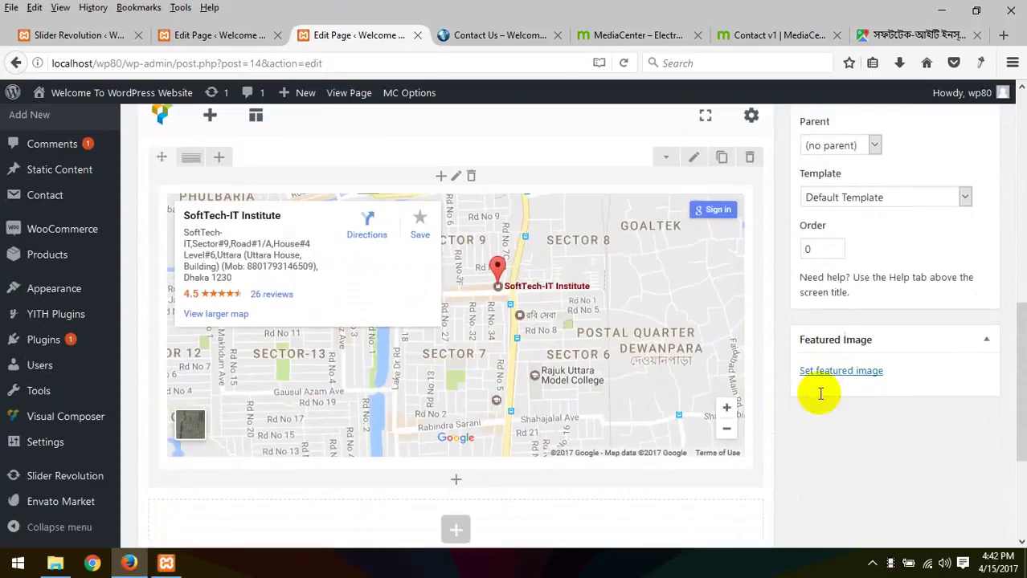
mouse_move(482, 278)
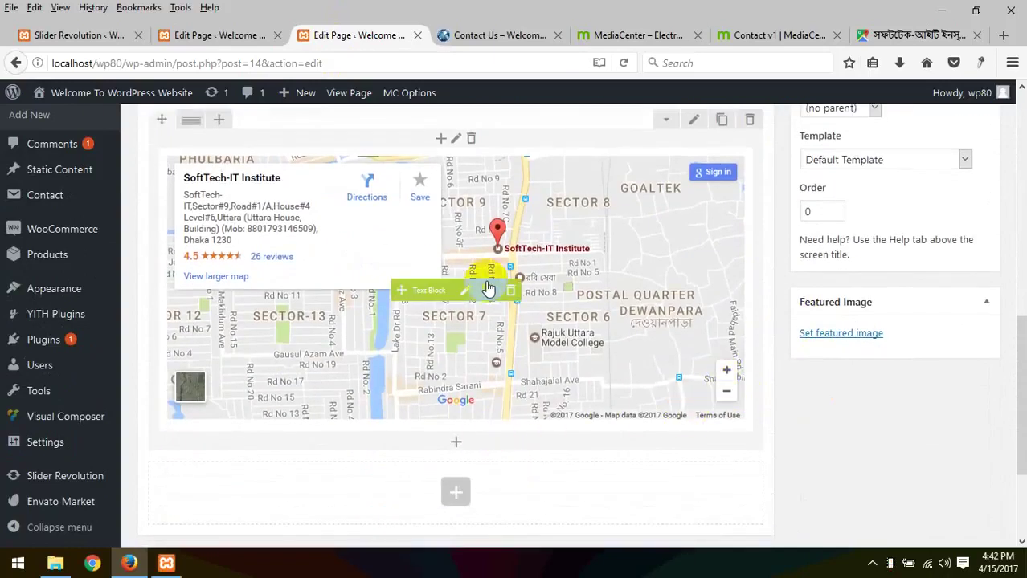
left_click(468, 291)
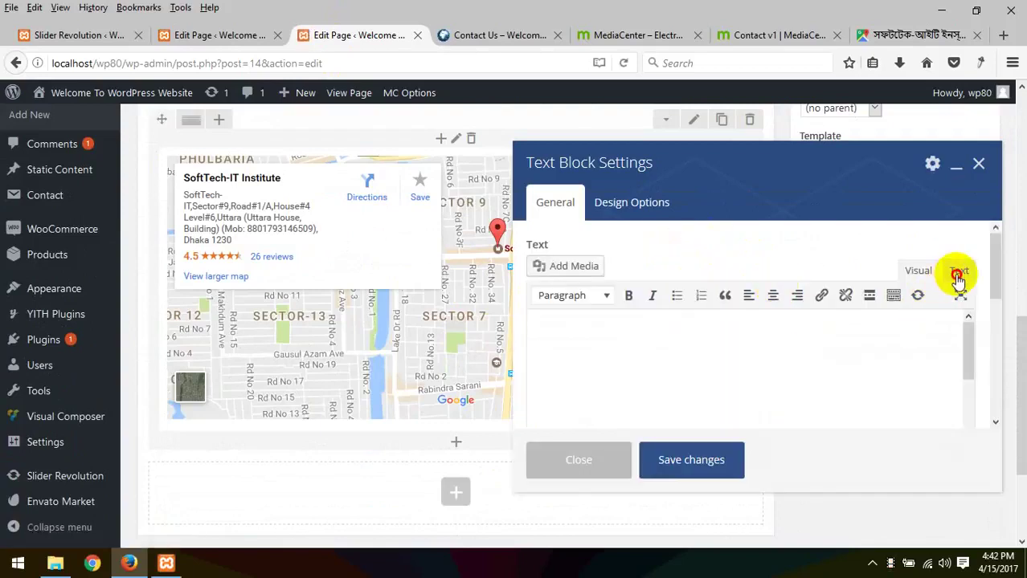
left_click(959, 271)
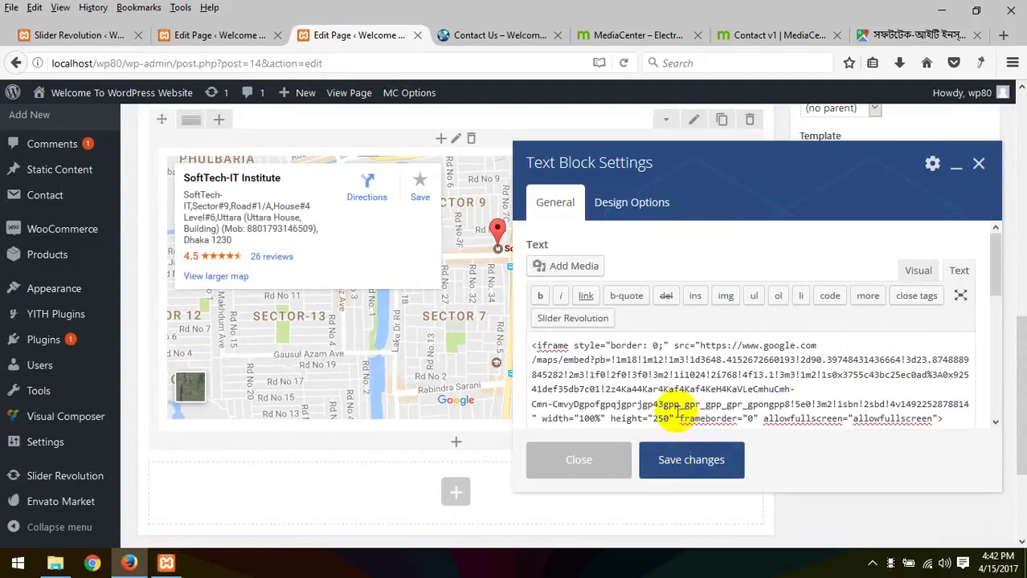
type("px")
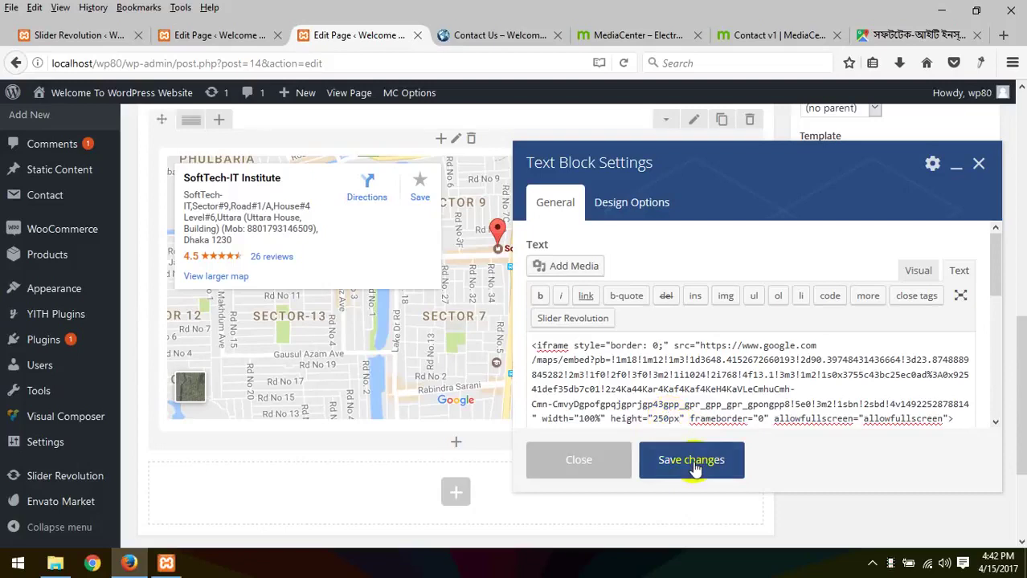
scroll(827, 382, "down", 2)
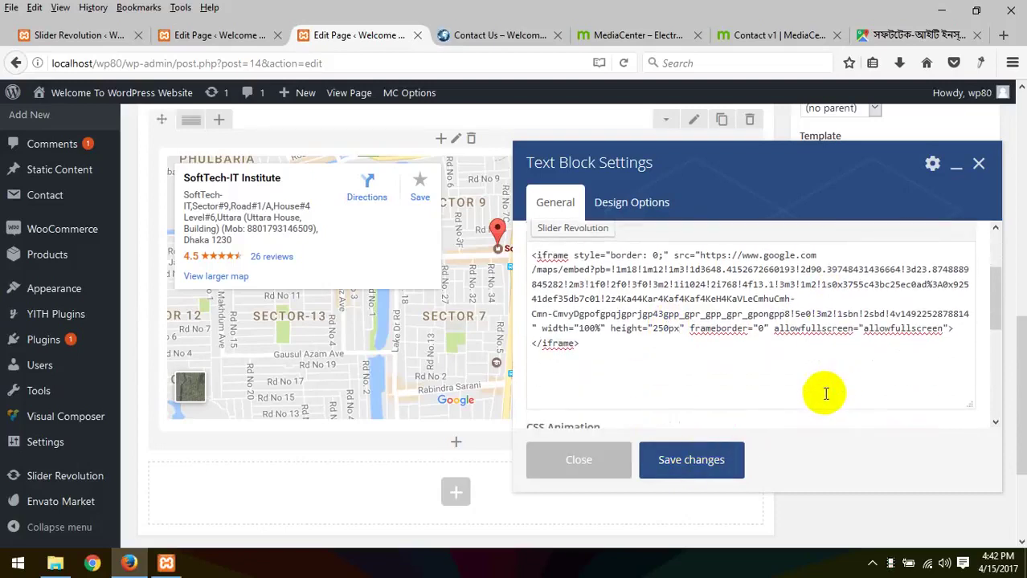
scroll(625, 377, "up", 2)
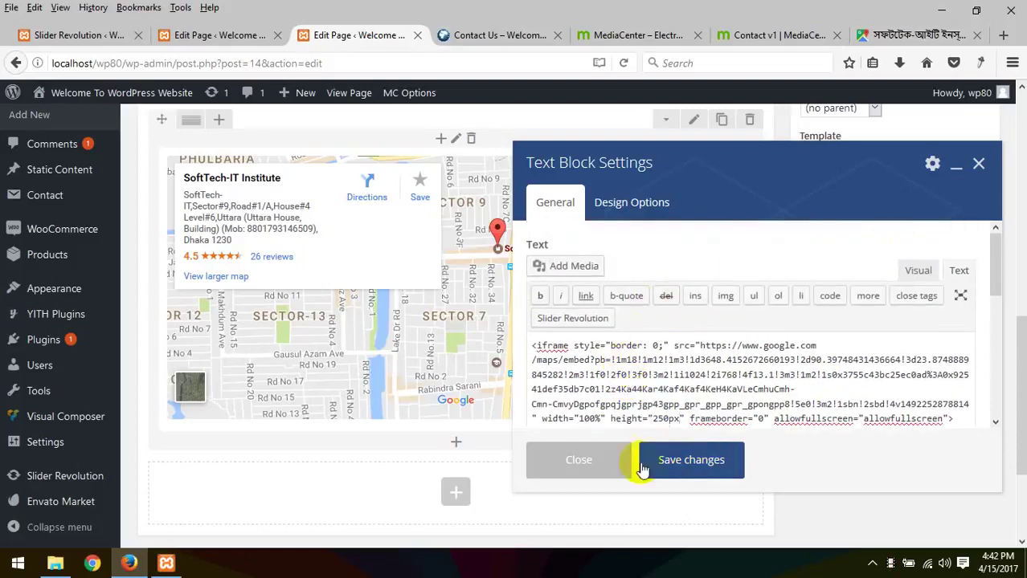
left_click(685, 458)
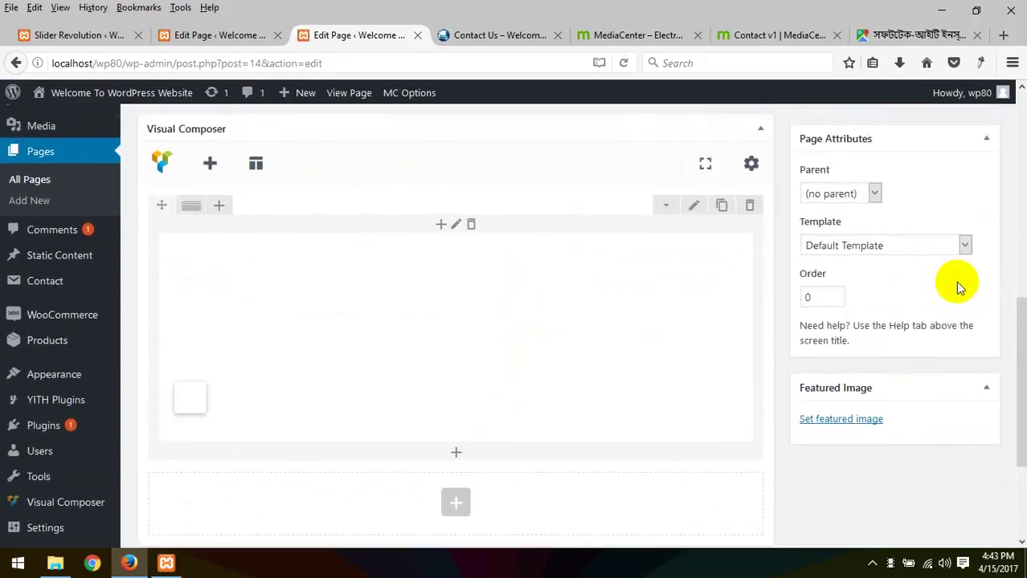
scroll(942, 291, "up", 4)
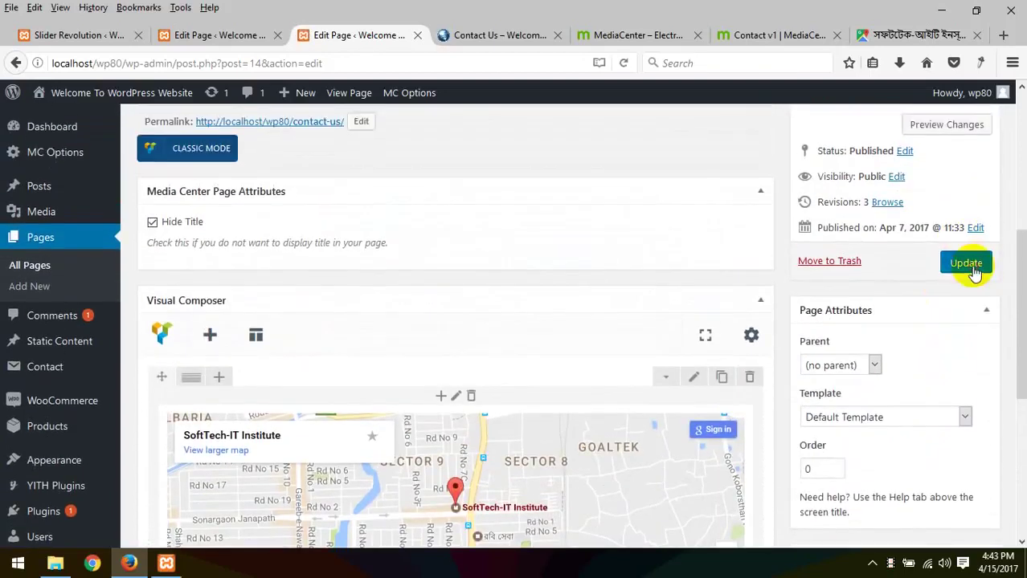
left_click(964, 261)
- Reload the live Contact Us page and check the map's height after the iframe edit
left_click(507, 36)
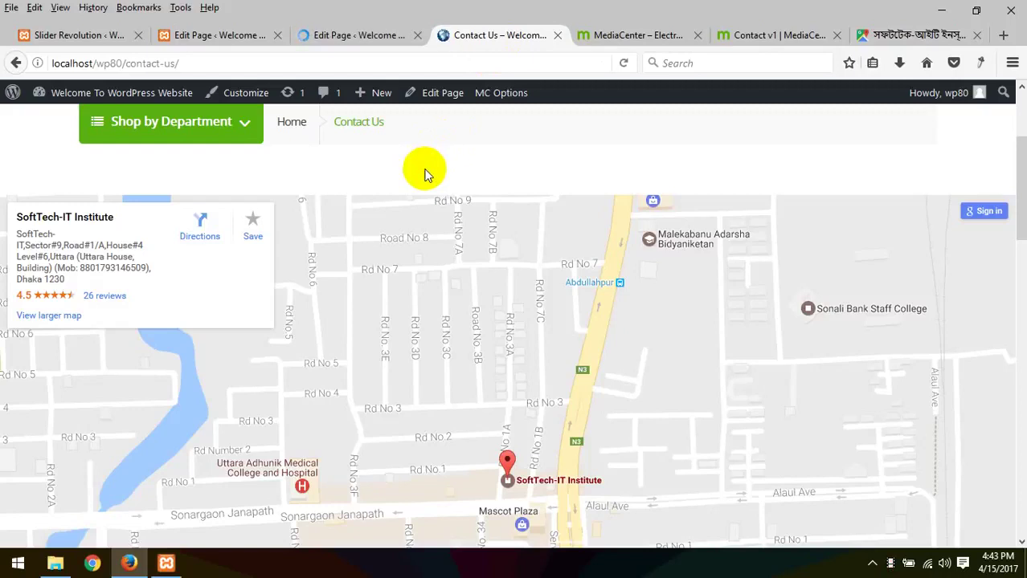
key("F5")
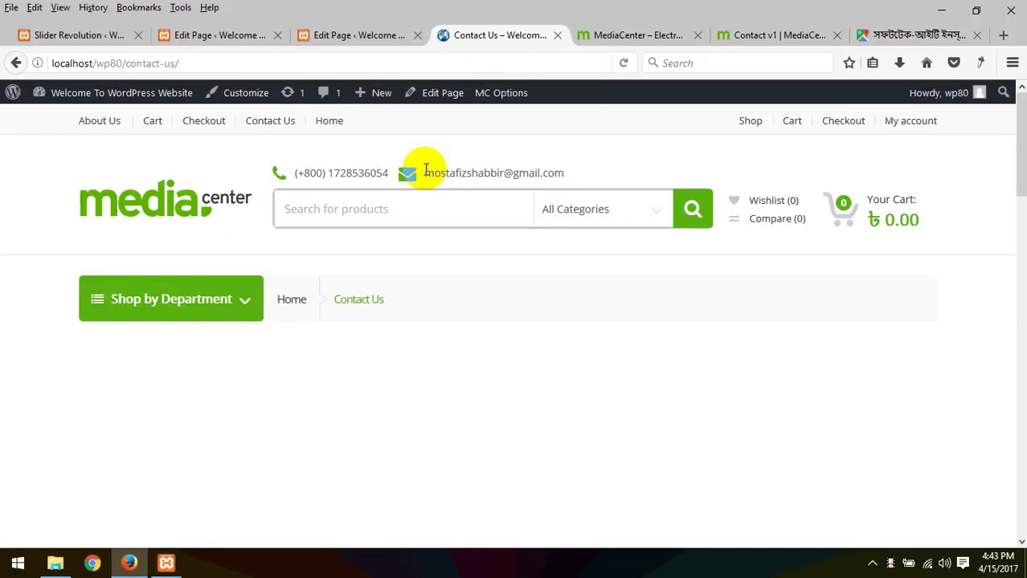
scroll(425, 171, "down", 3)
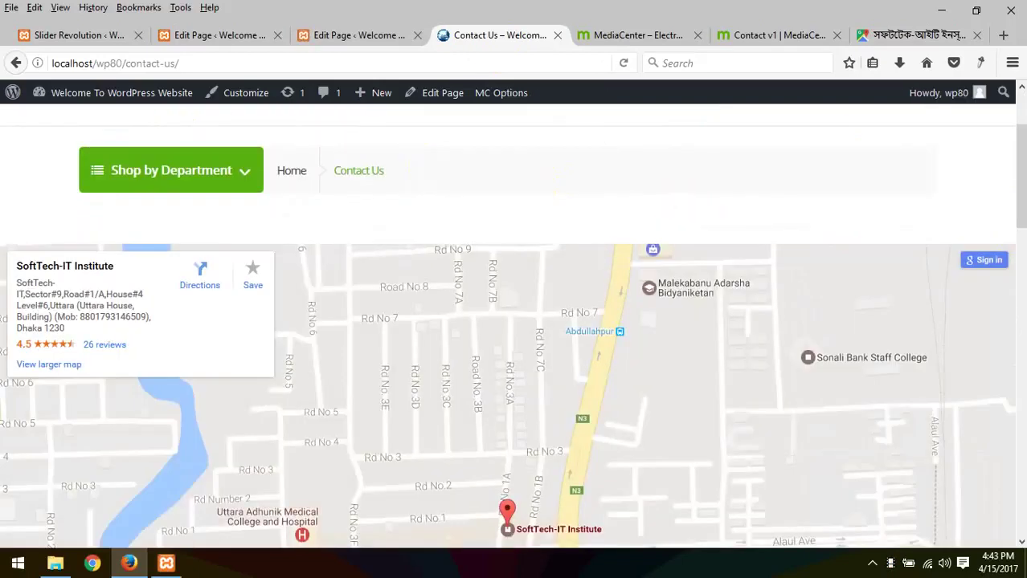
left_click(1022, 221)
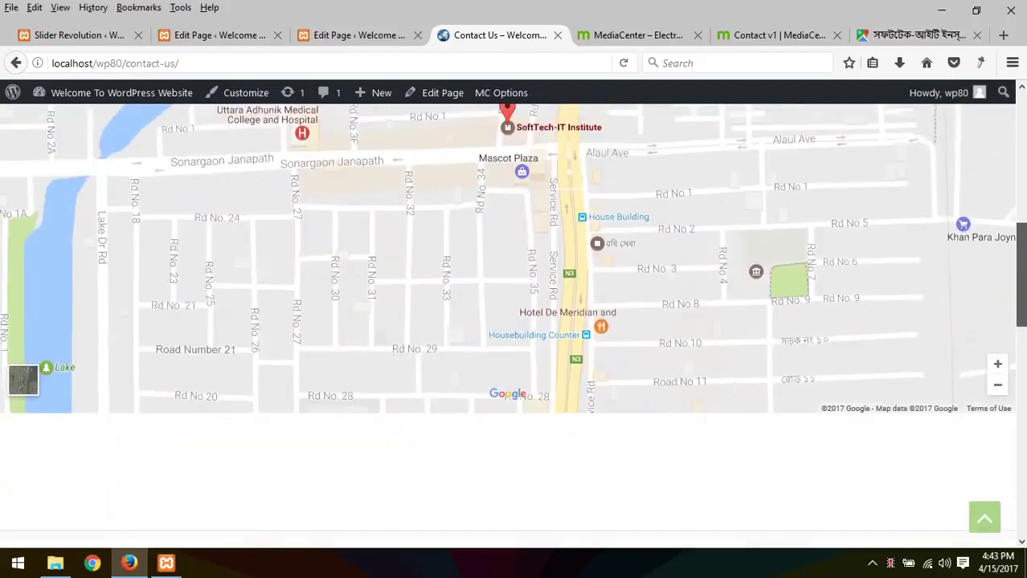
left_click(1022, 156)
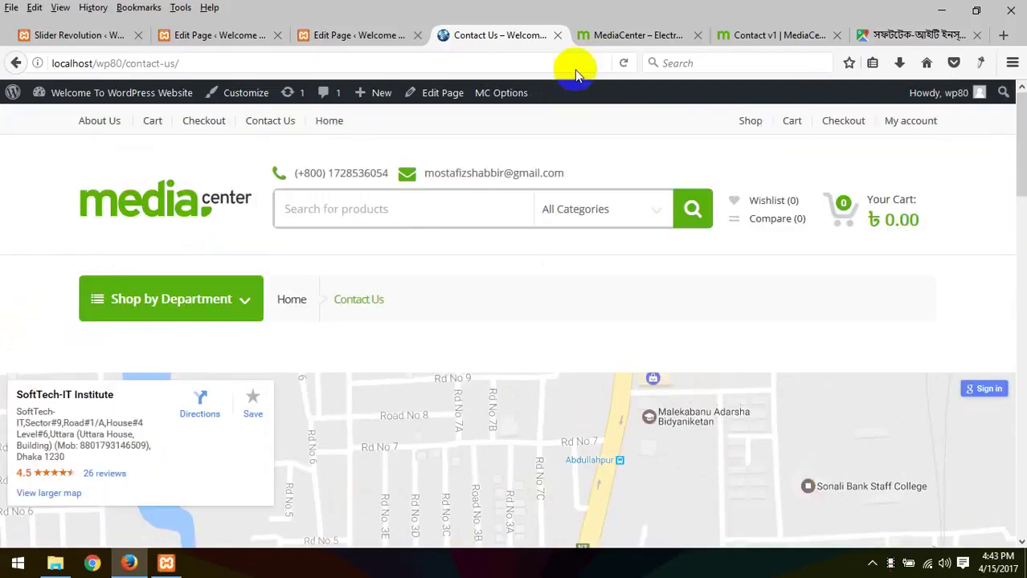
- Examine the map and the starting-point directions field on the demo's Contact v1 page
left_click(615, 37)
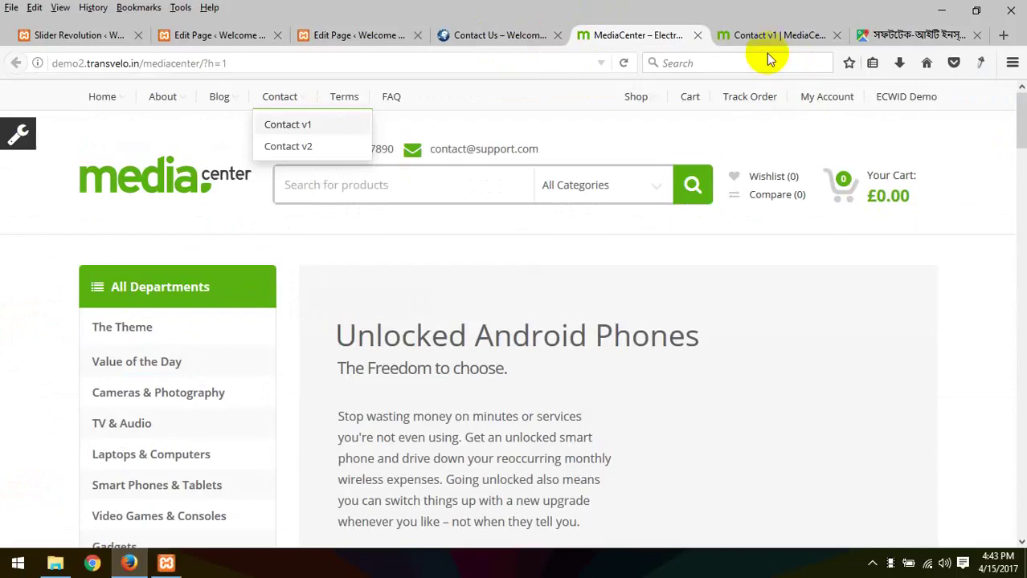
left_click(739, 39)
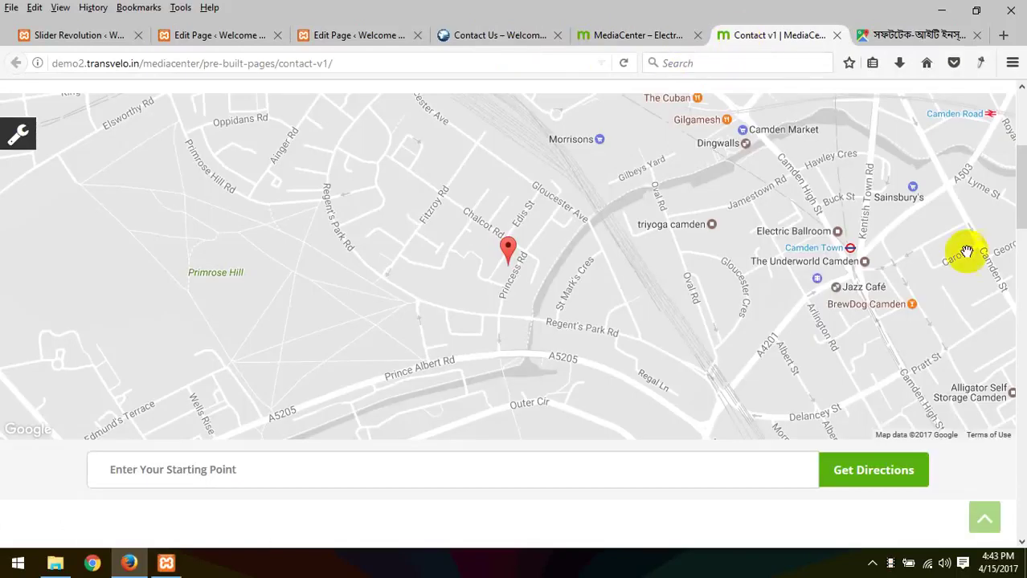
left_click_drag(1022, 219, 1021, 274)
left_click(610, 183)
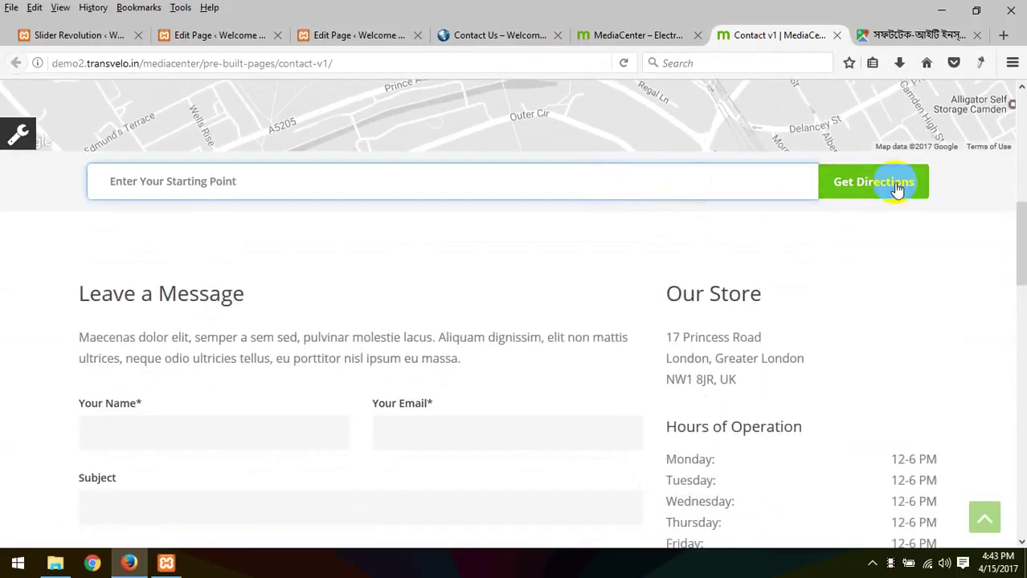
scroll(548, 223, "up", 4)
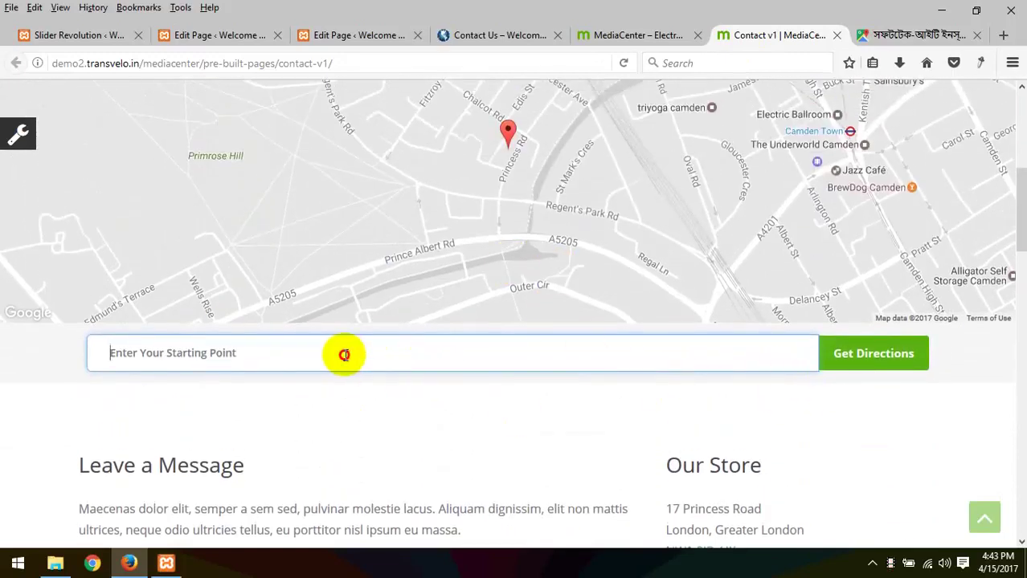
- Examine the demo Contact v1 page's two-column section with the Leave a Message form and the Our Store details
scroll(342, 358, "down", 11)
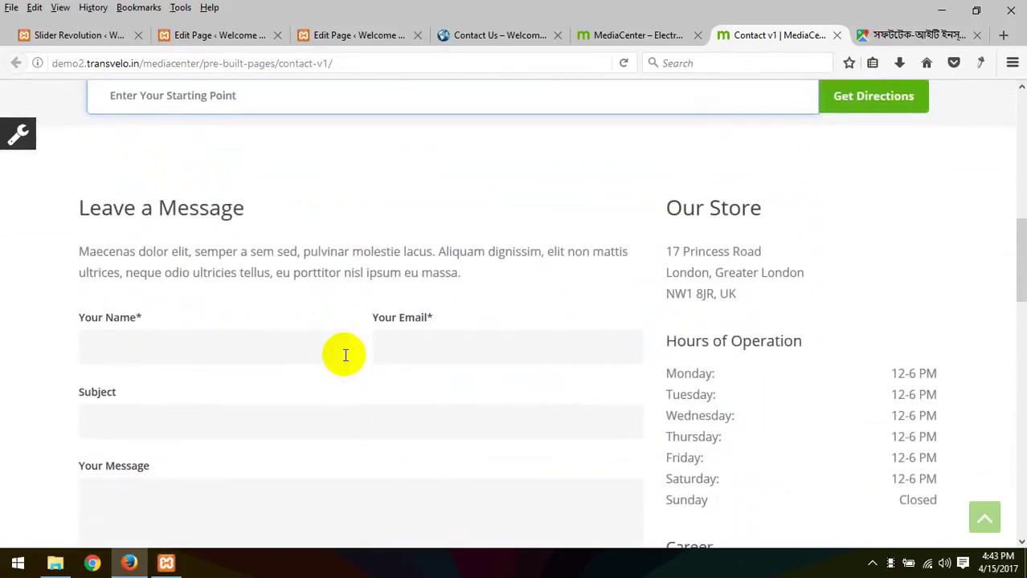
scroll(466, 362, "up", 7)
scroll(506, 365, "up", 4)
scroll(505, 379, "down", 14)
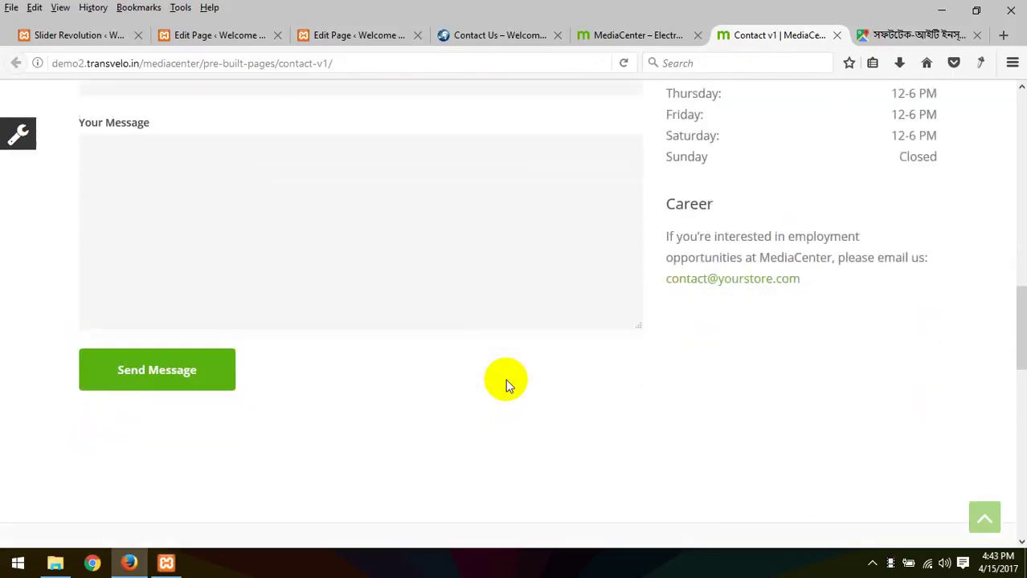
scroll(446, 347, "up", 8)
scroll(637, 327, "down", 8)
scroll(631, 313, "up", 6)
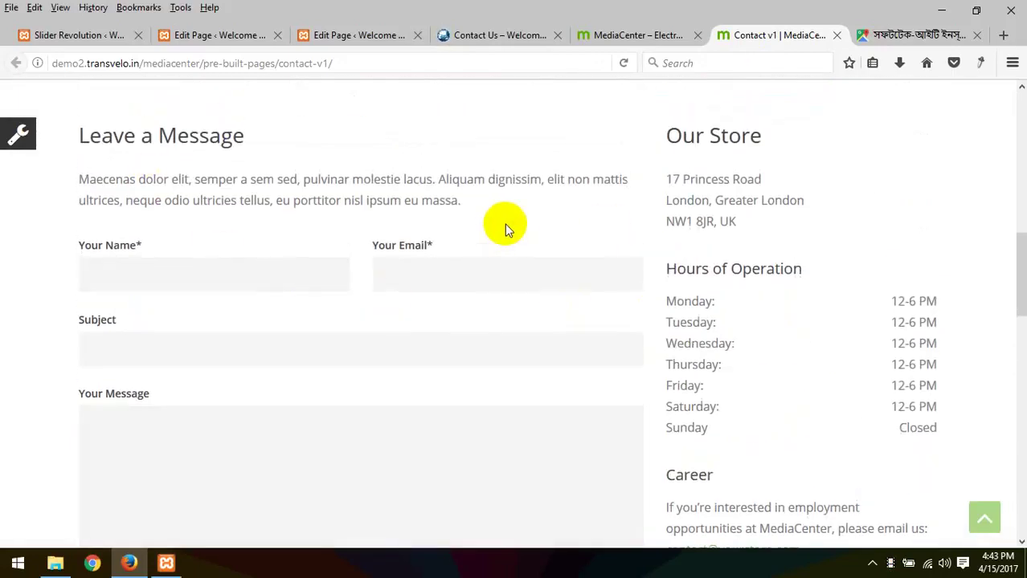
scroll(504, 227, "up", 2)
left_click_drag(667, 205, 798, 327)
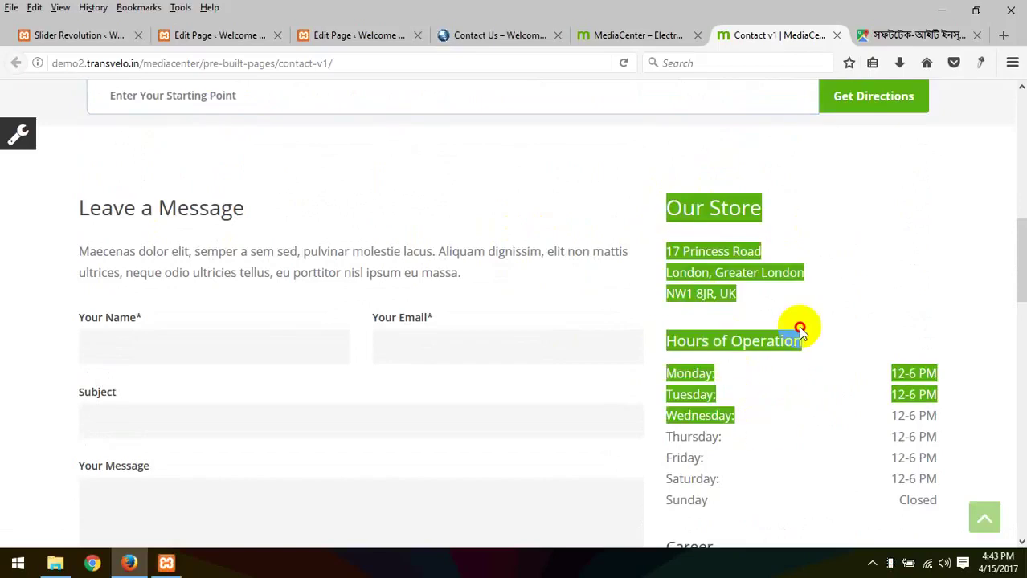
- In the Contact Us page editor, add a new row element below the map row
left_click(798, 326)
left_click(355, 35)
scroll(348, 291, "down", 10)
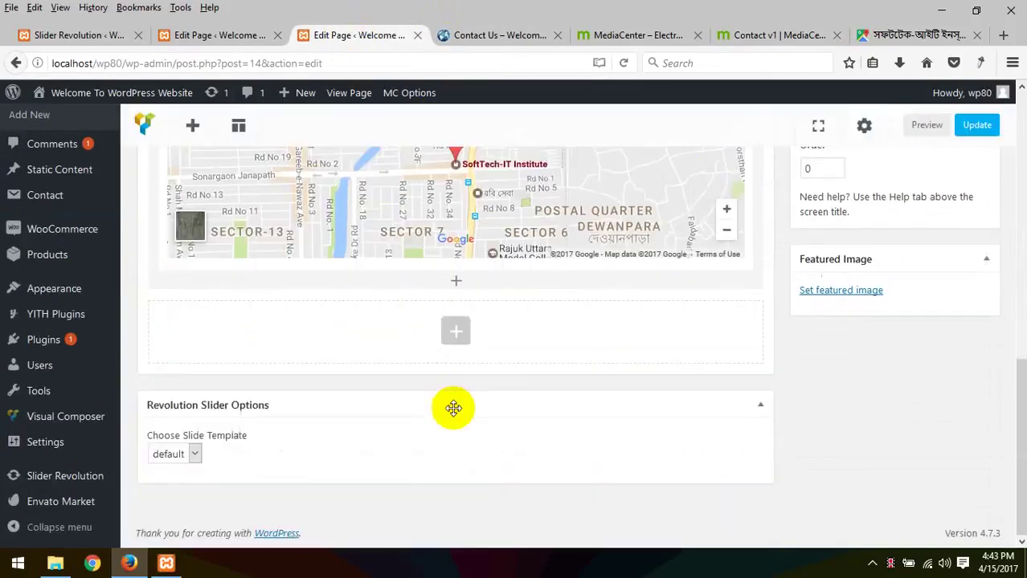
left_click(454, 331)
left_click(268, 236)
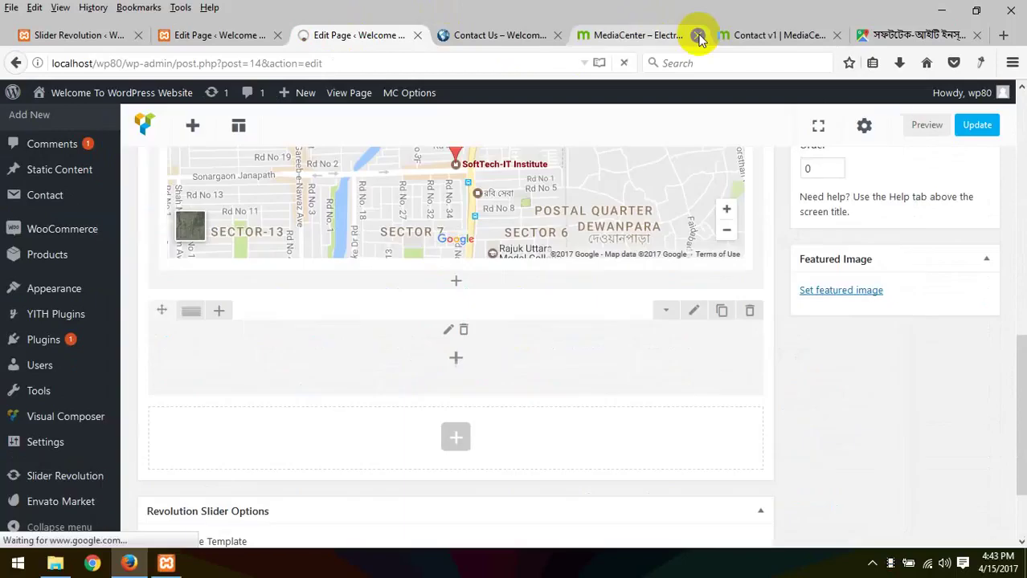
- Split the new row below the map into two columns, two-thirds wide and one-third wide, like the demo's Contact v1 layout
left_click(614, 35)
left_click(739, 37)
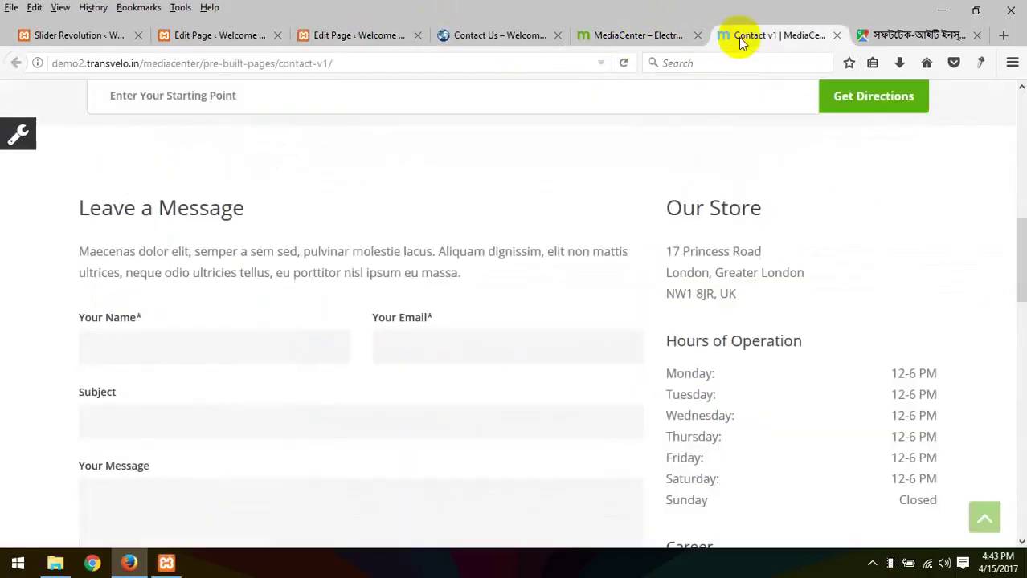
left_click(487, 40)
left_click(329, 35)
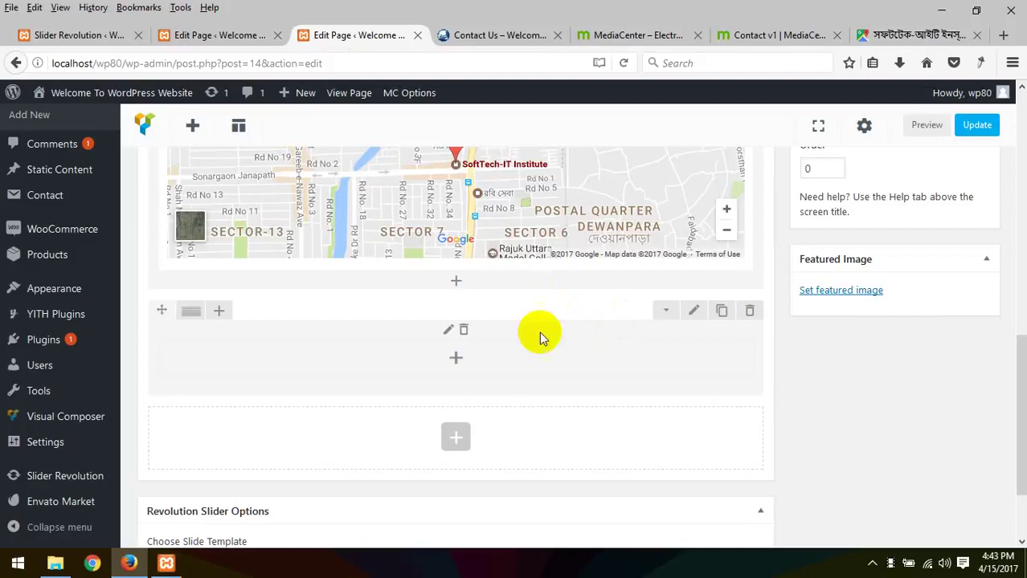
mouse_move(192, 313)
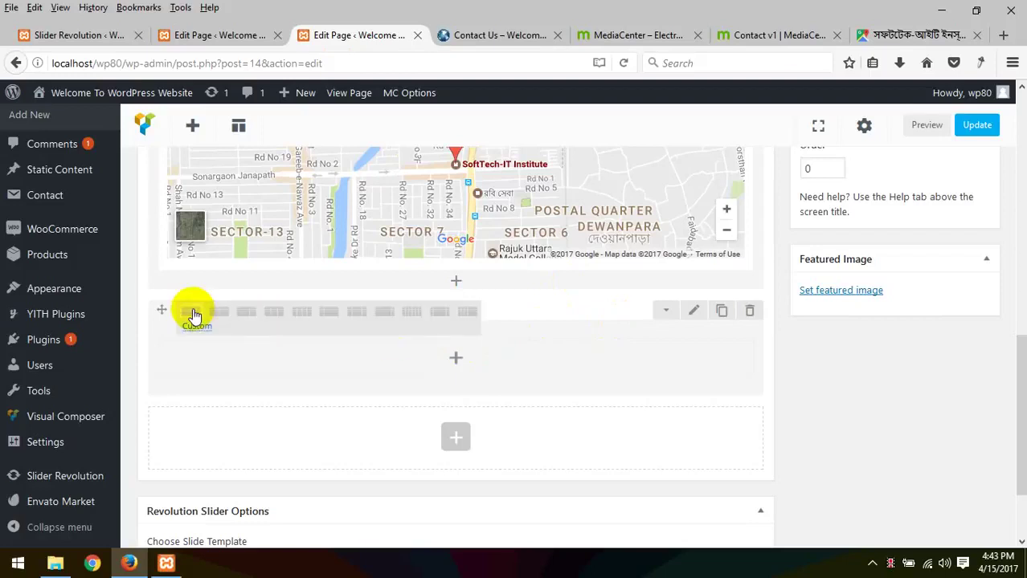
left_click(253, 318)
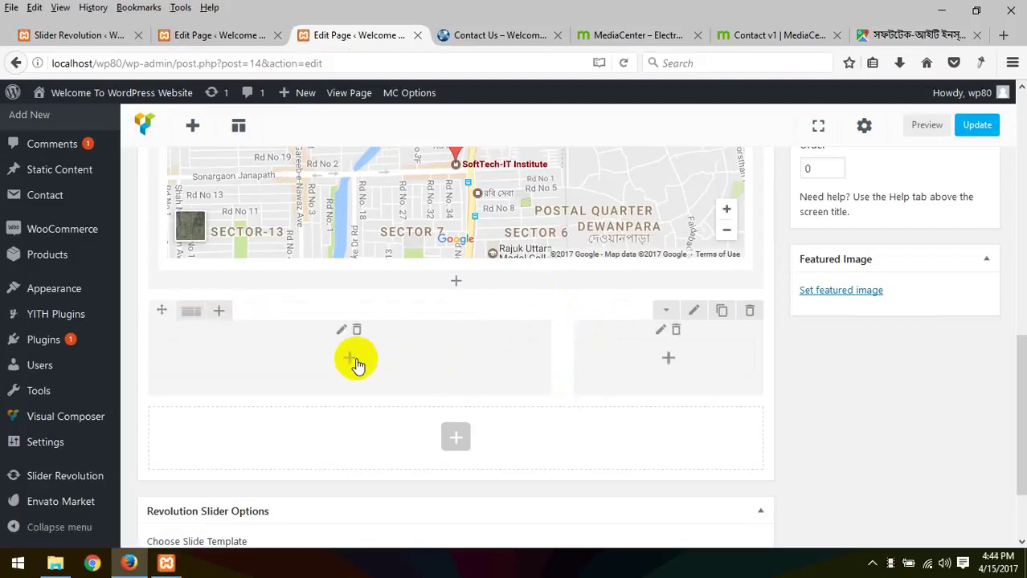
- Check the demo's Our Store column, then open the element library for the one-third column and search it for "con"
left_click(731, 36)
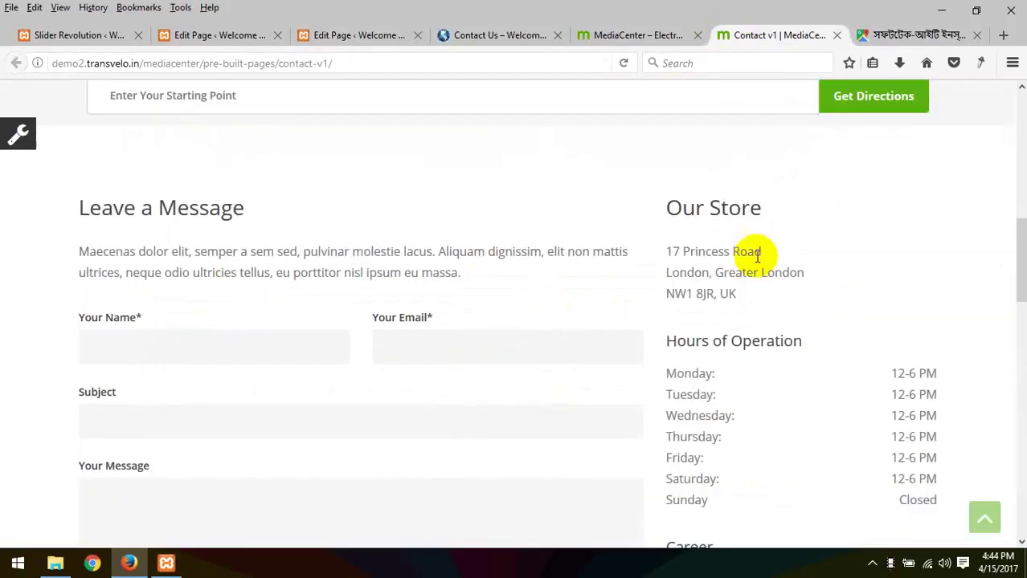
scroll(731, 289, "down", 3)
scroll(751, 303, "up", 3)
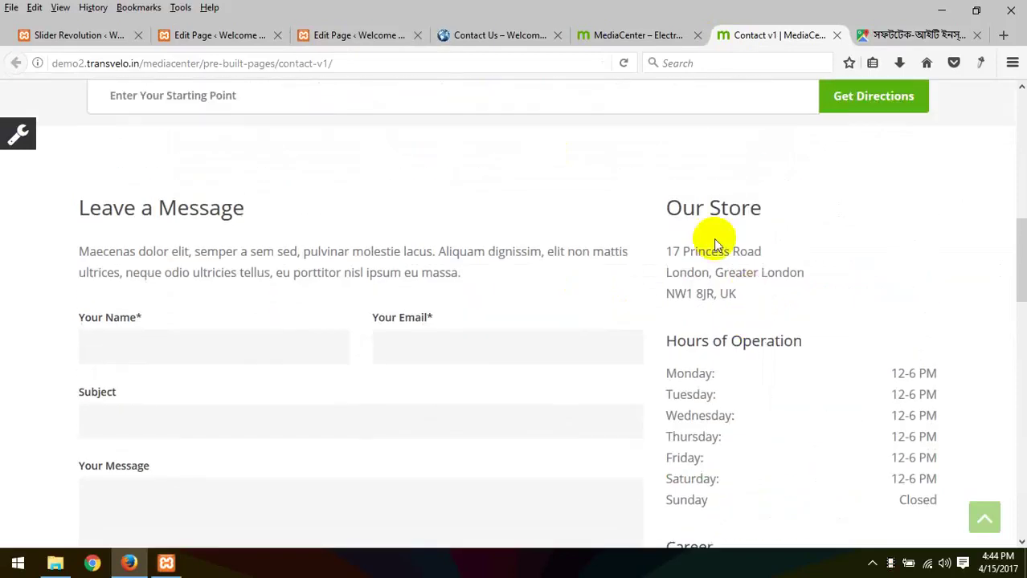
triple_click(667, 207)
left_click_drag(809, 337, 661, 335)
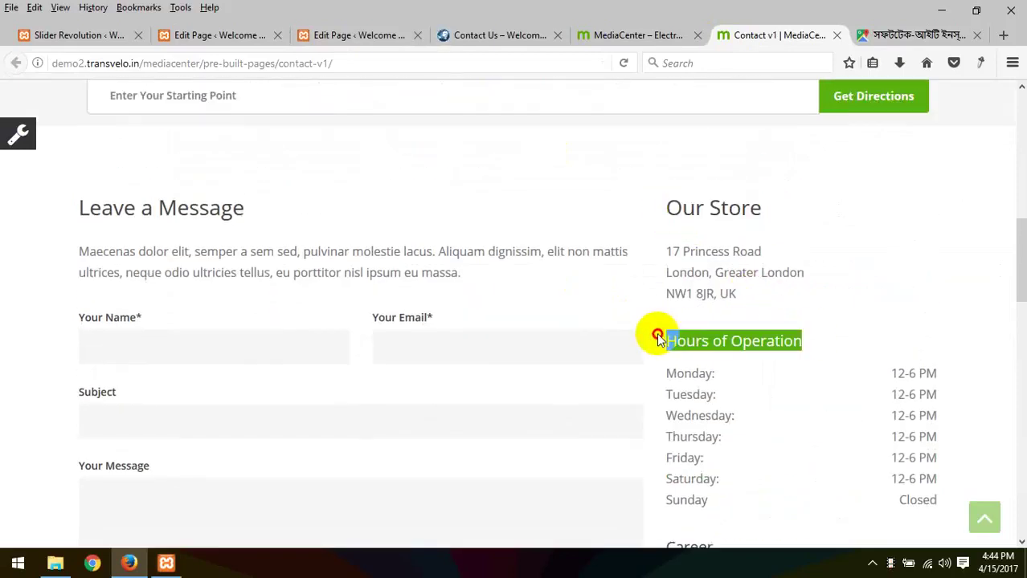
left_click(353, 35)
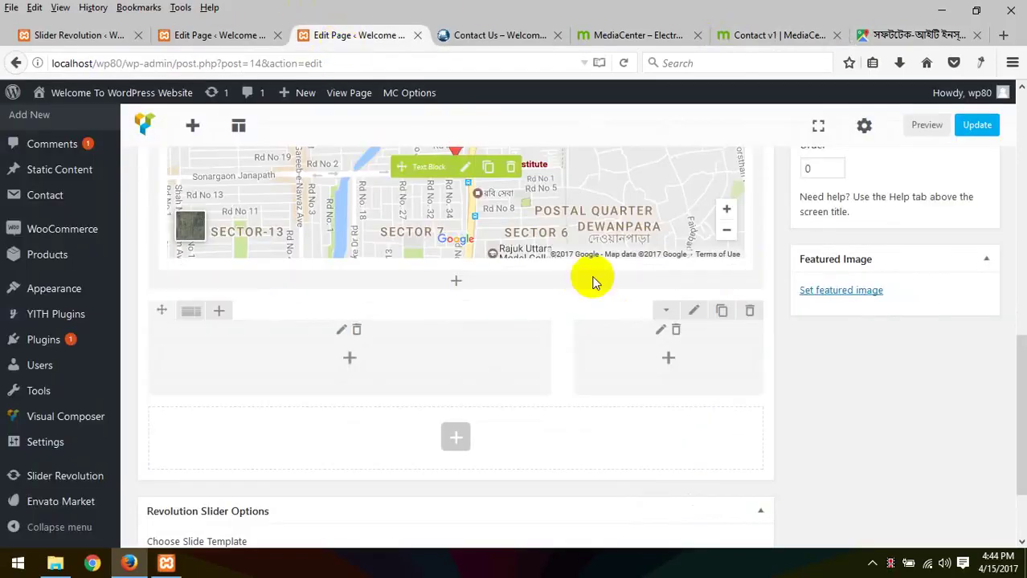
left_click(671, 359)
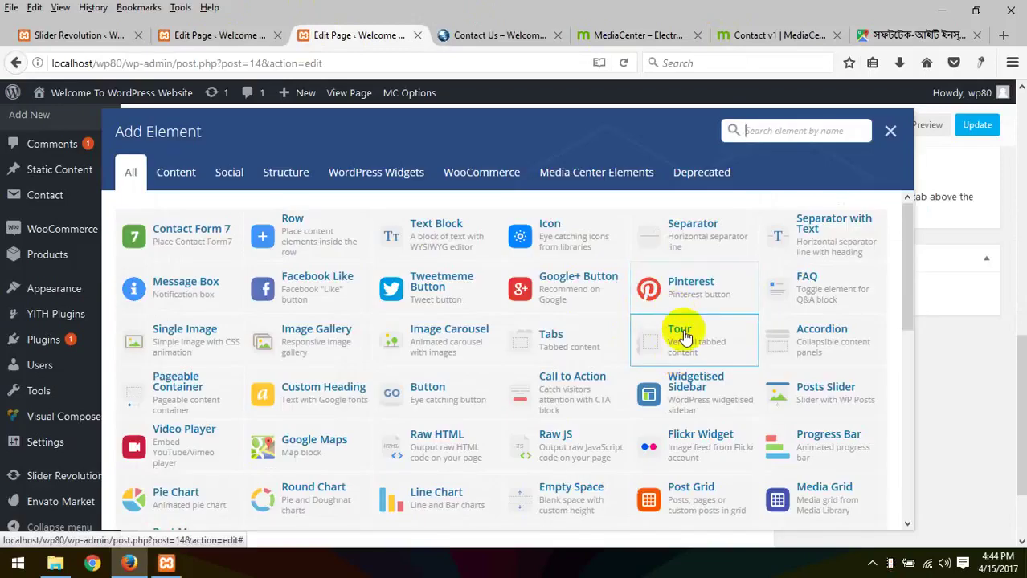
scroll(693, 354, "down", 5)
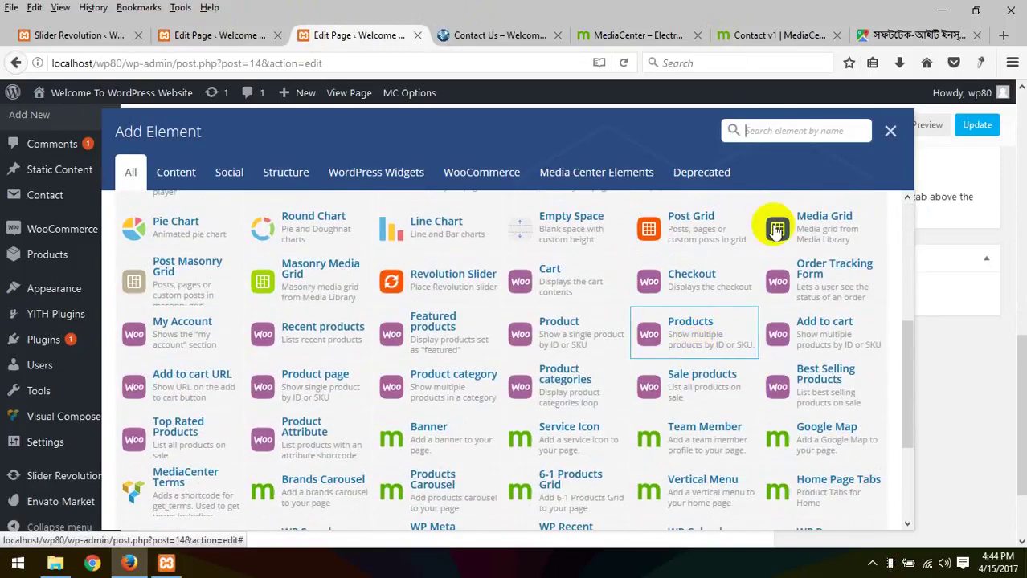
left_click(767, 132)
type("con")
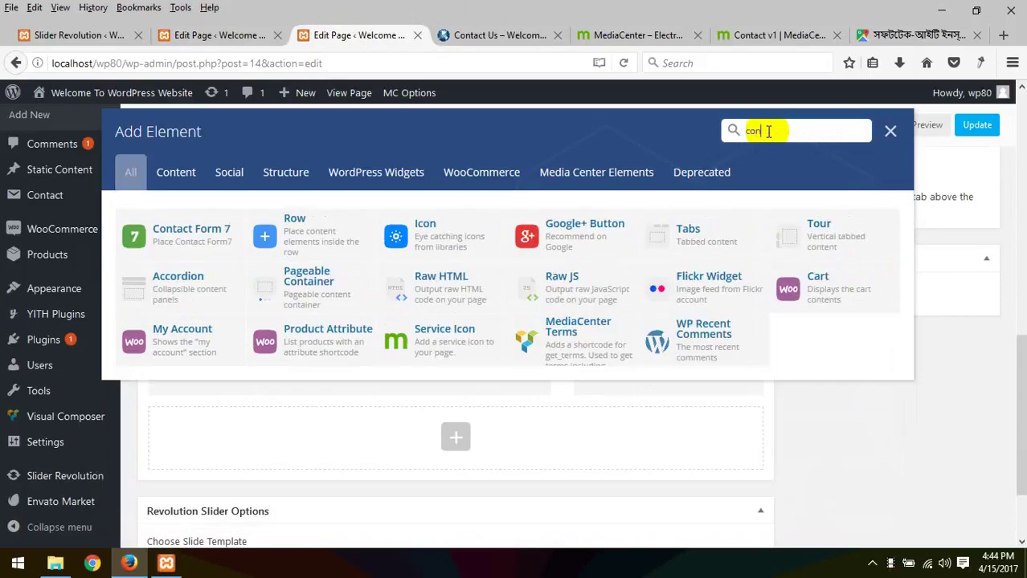
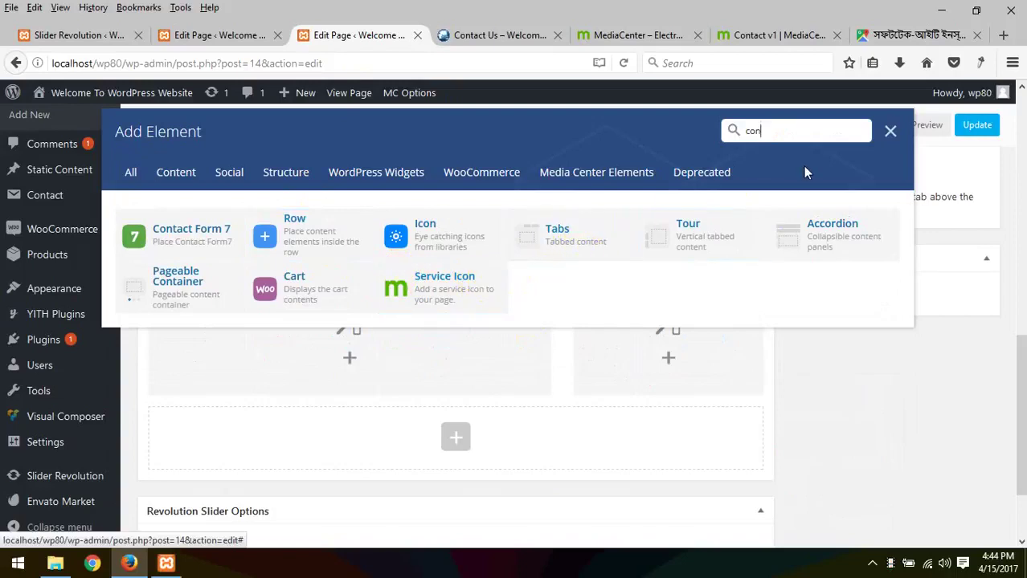
left_click(739, 134)
key("BackSpace")
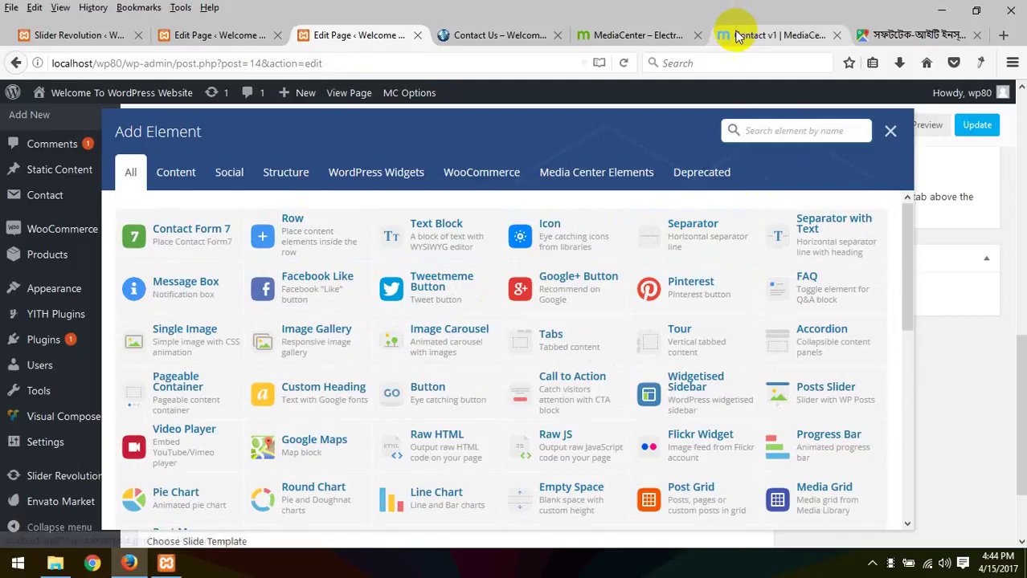
- Copy the Our Store heading and the store address from the demo's Contact v1 page
left_click(776, 34)
scroll(770, 266, "down", 2)
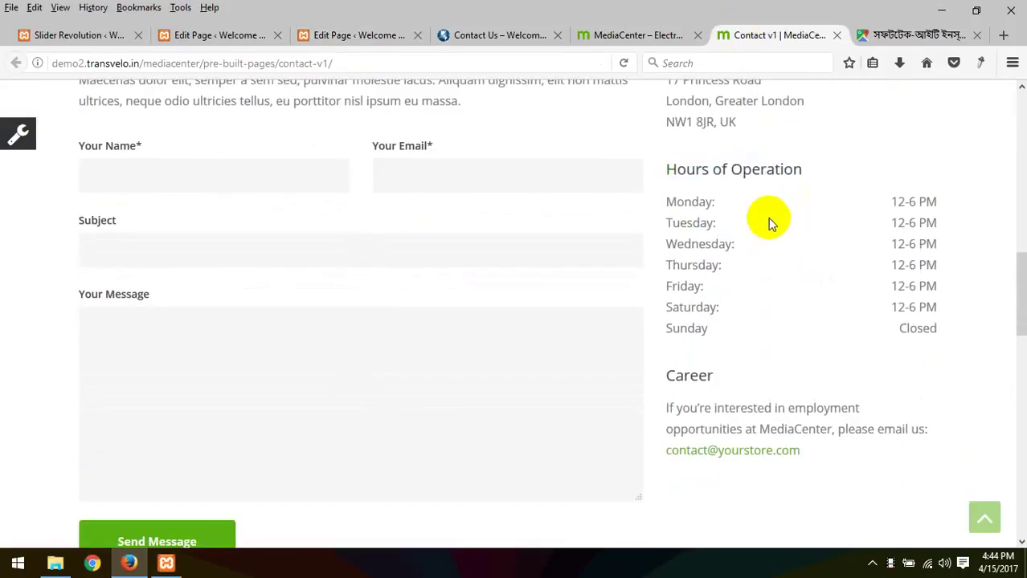
scroll(768, 218, "down", 3)
scroll(769, 218, "up", 5)
scroll(768, 218, "up", 1)
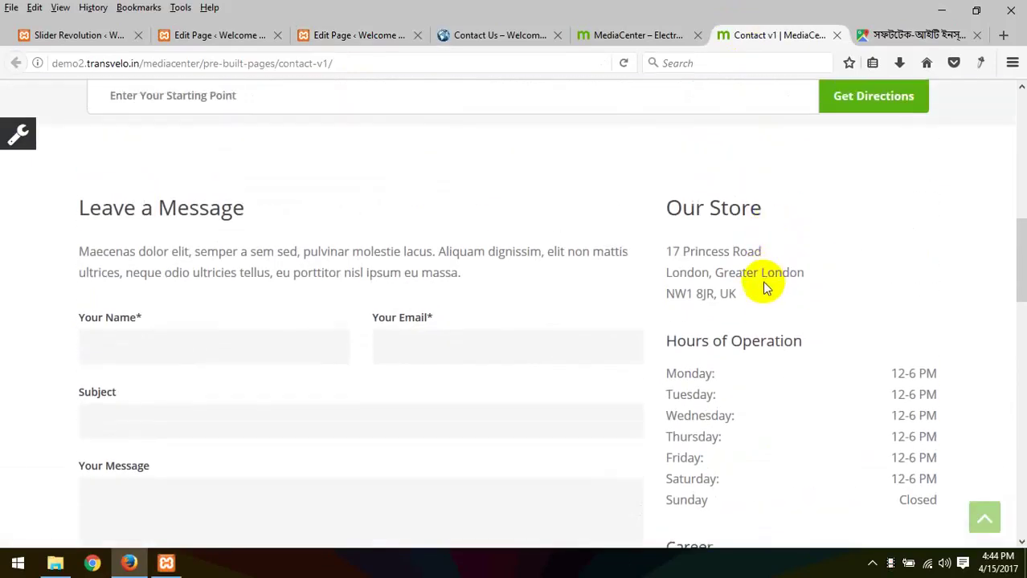
left_click_drag(759, 294, 673, 208)
key("ctrl+c")
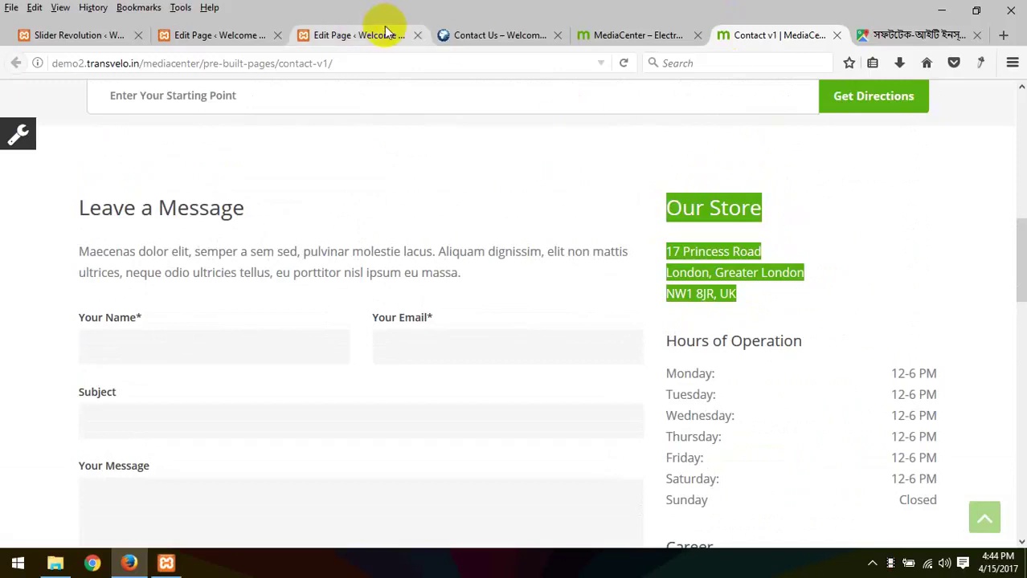
- Add a Text Block to the one-third column and show its content in the visual editor
left_click(354, 34)
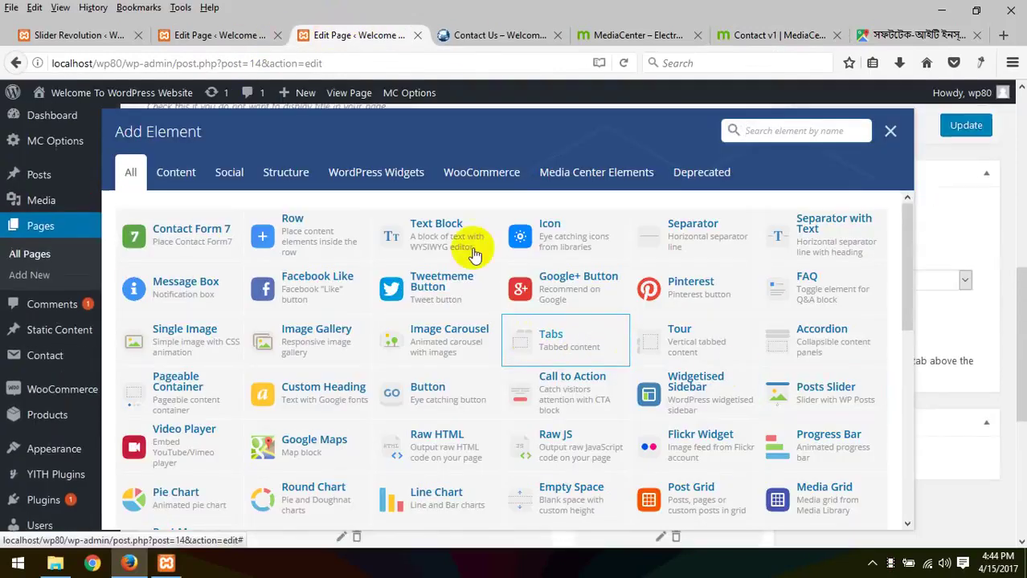
left_click(435, 225)
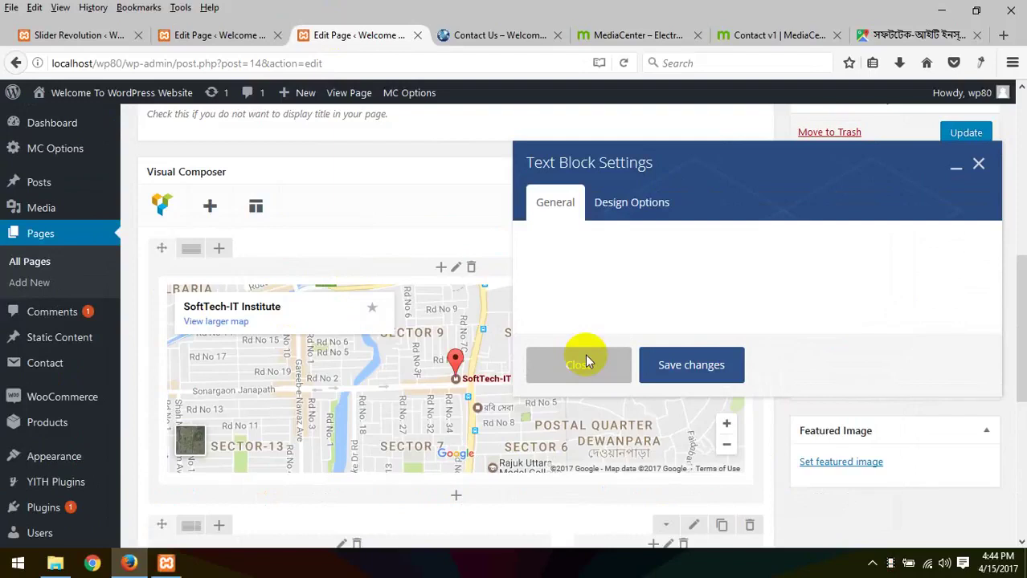
scroll(454, 355, "down", 3)
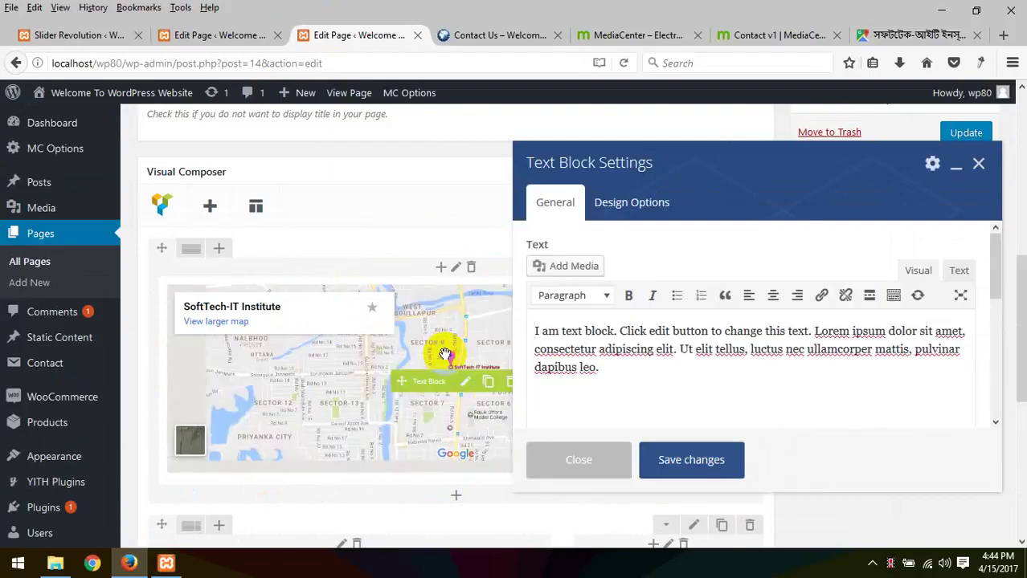
left_click(958, 272)
left_click_drag(710, 373, 403, 275)
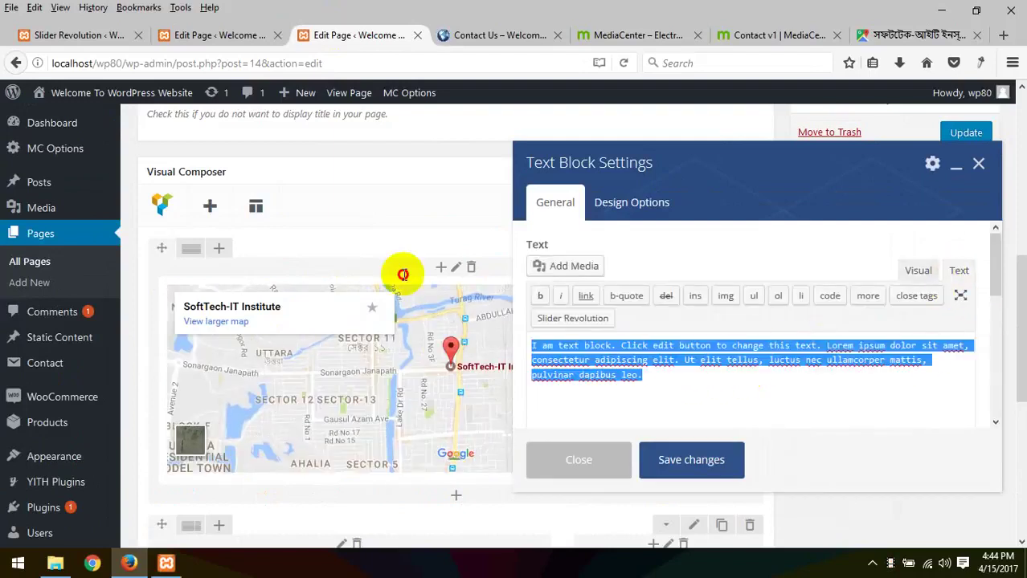
left_click(918, 269)
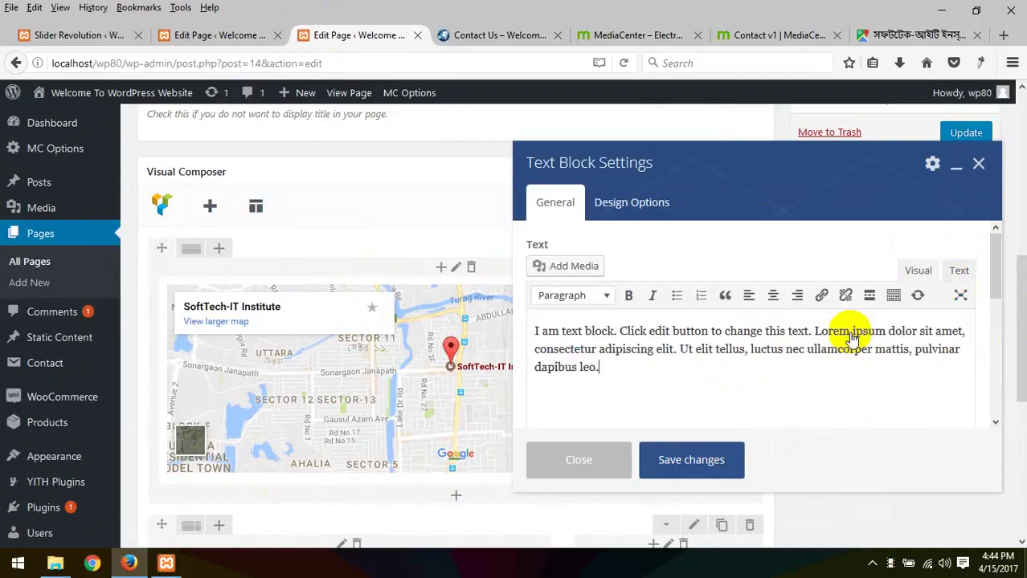
- Replace the Text Block's placeholder text with the copied Our Store heading and store address, and save the changes
left_click(642, 383)
key("ctrl+a")
key("ctrl+v")
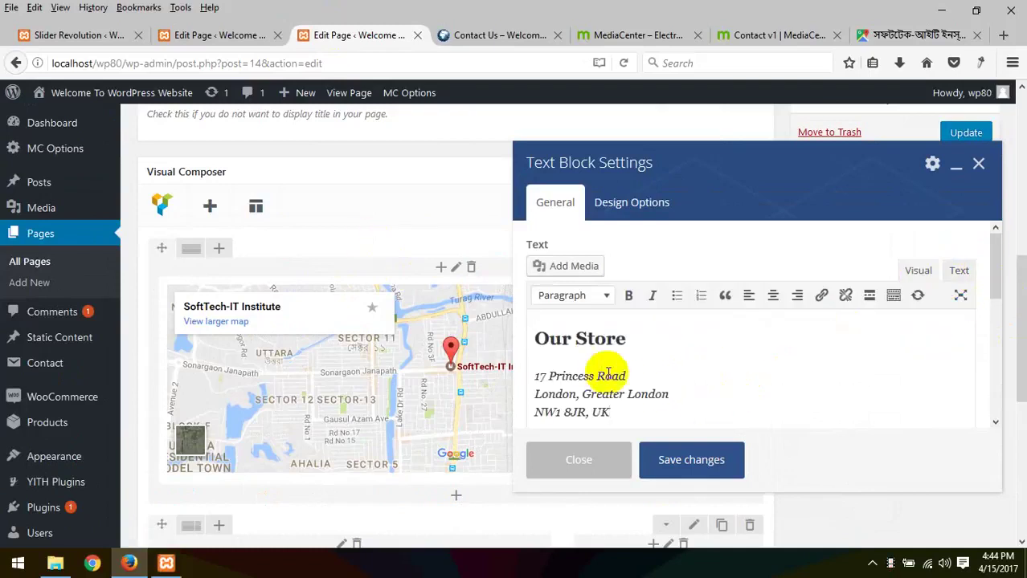
scroll(642, 382, "down", 3)
scroll(645, 383, "up", 2)
scroll(644, 383, "down", 3)
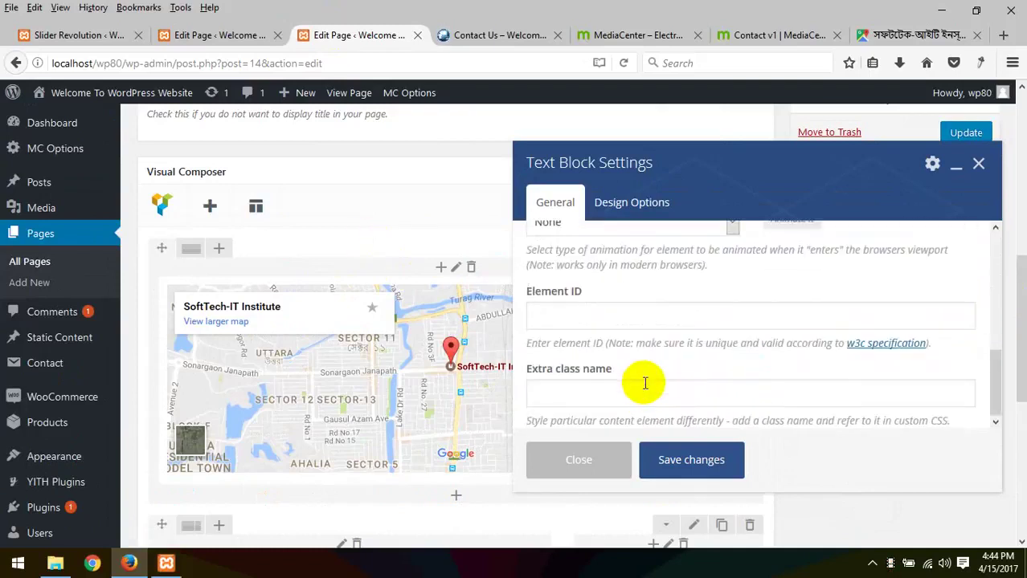
scroll(644, 384, "up", 1)
left_click(691, 459)
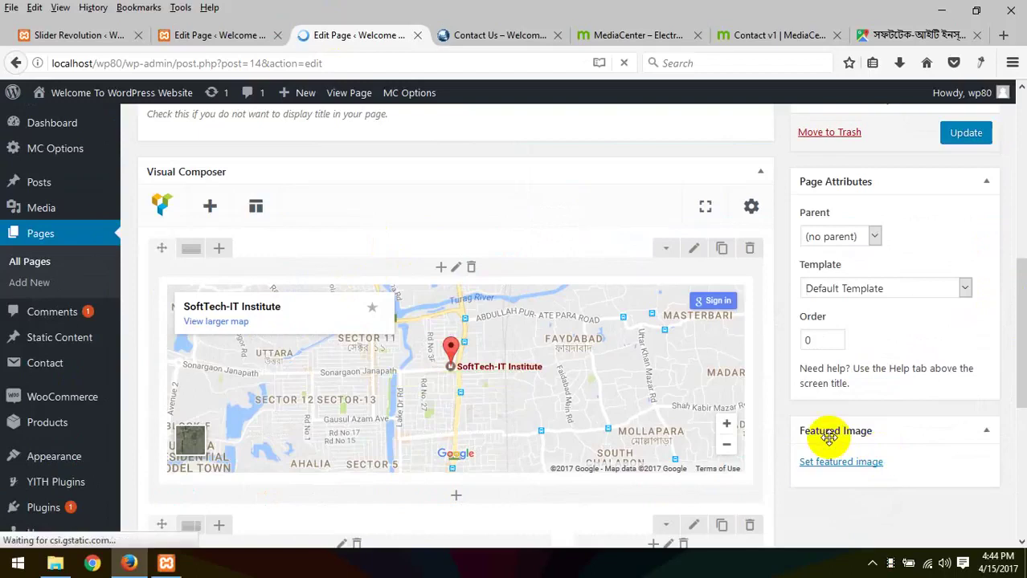
scroll(828, 441, "down", 5)
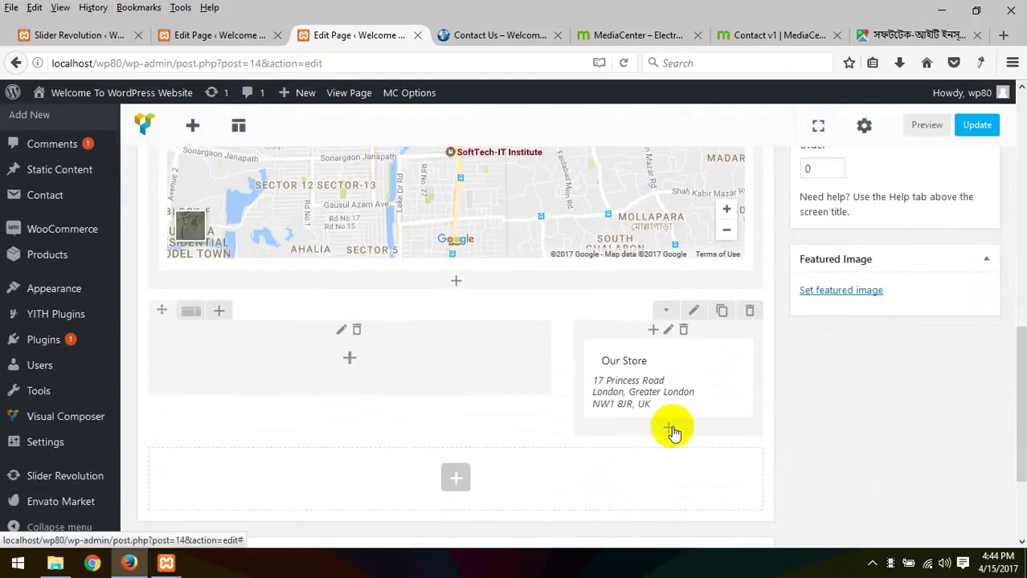
left_click(670, 429)
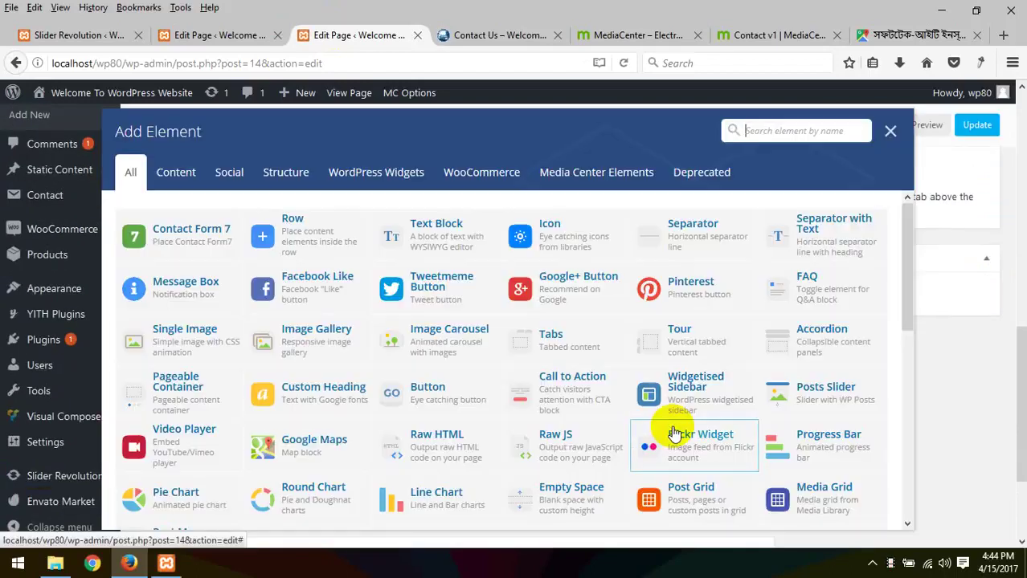
left_click(890, 135)
- Copy the Hours of Operation and Career sections from the demo's Contact v1 page
left_click(622, 35)
left_click(759, 36)
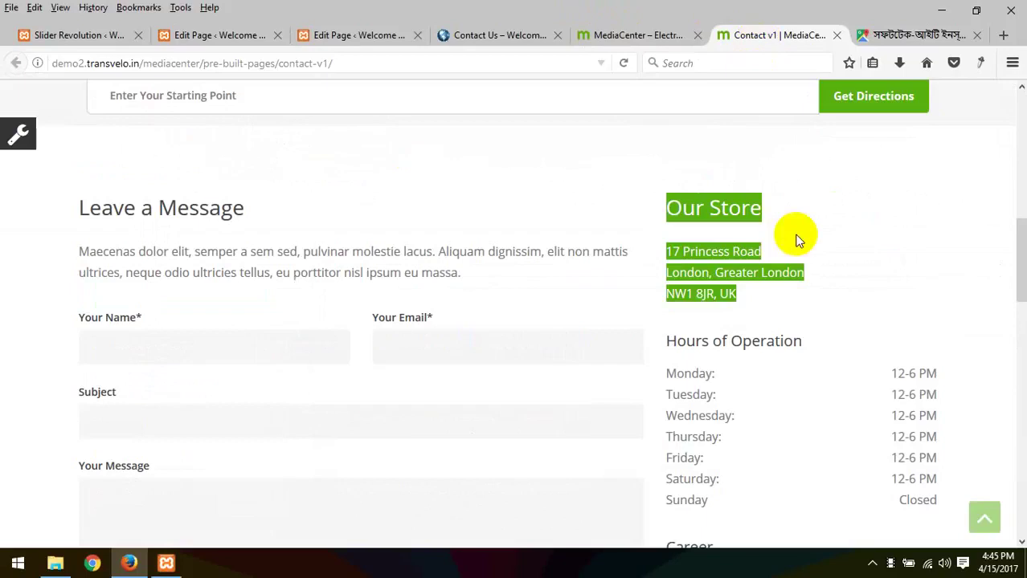
scroll(795, 236, "down", 3)
scroll(760, 335, "up", 2)
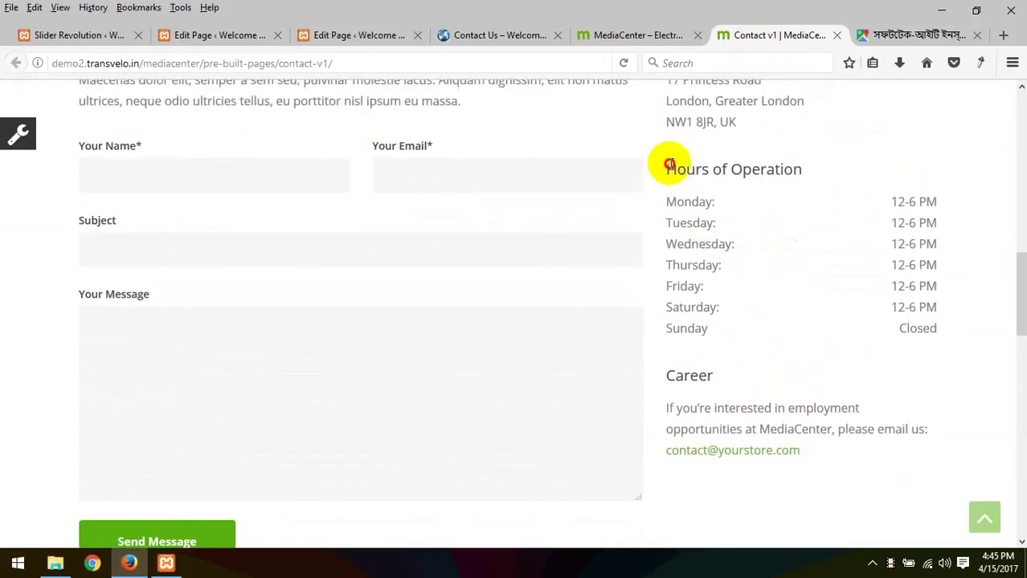
left_click_drag(667, 163, 806, 454)
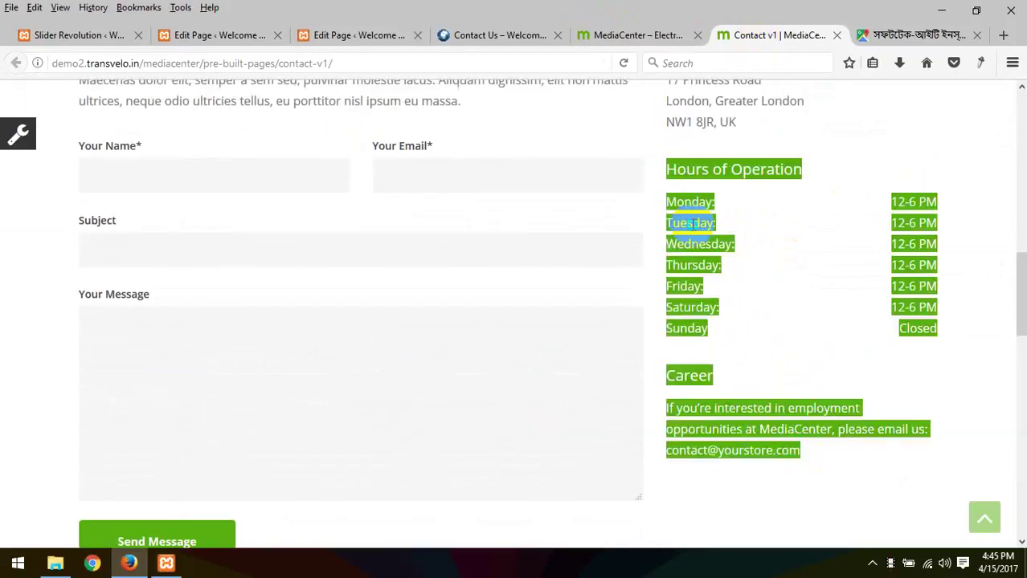
right_click(691, 225)
left_click(728, 235)
- Paste the copied Hours of Operation and Career sections below the store address in the one-third column's Text Block
left_click(492, 36)
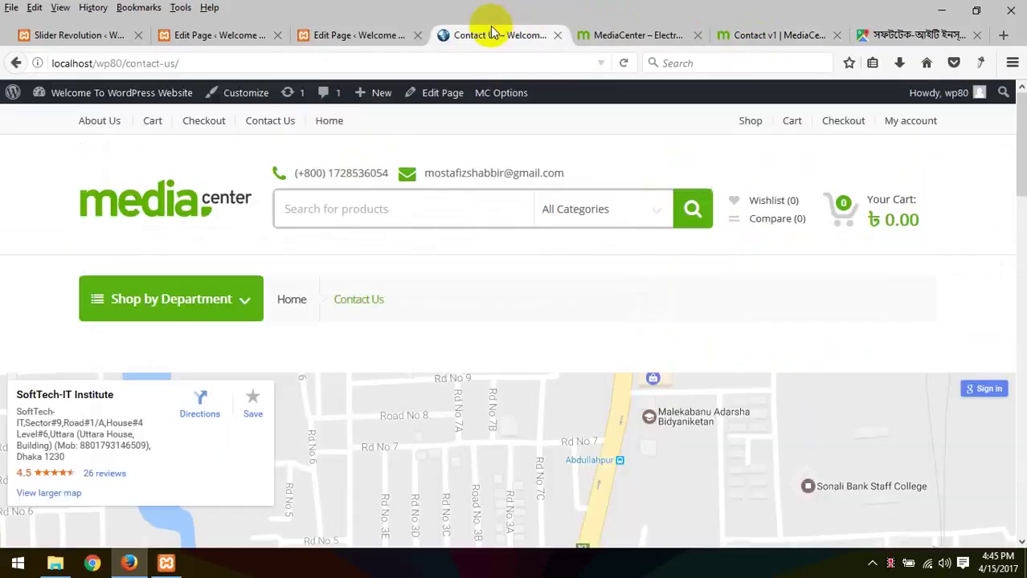
left_click(393, 39)
mouse_move(685, 413)
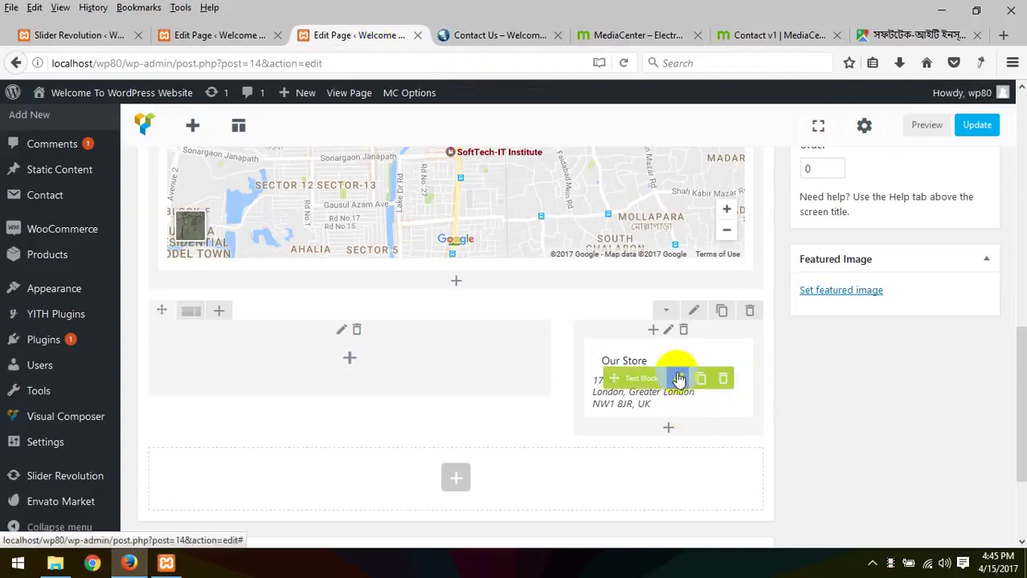
left_click(679, 379)
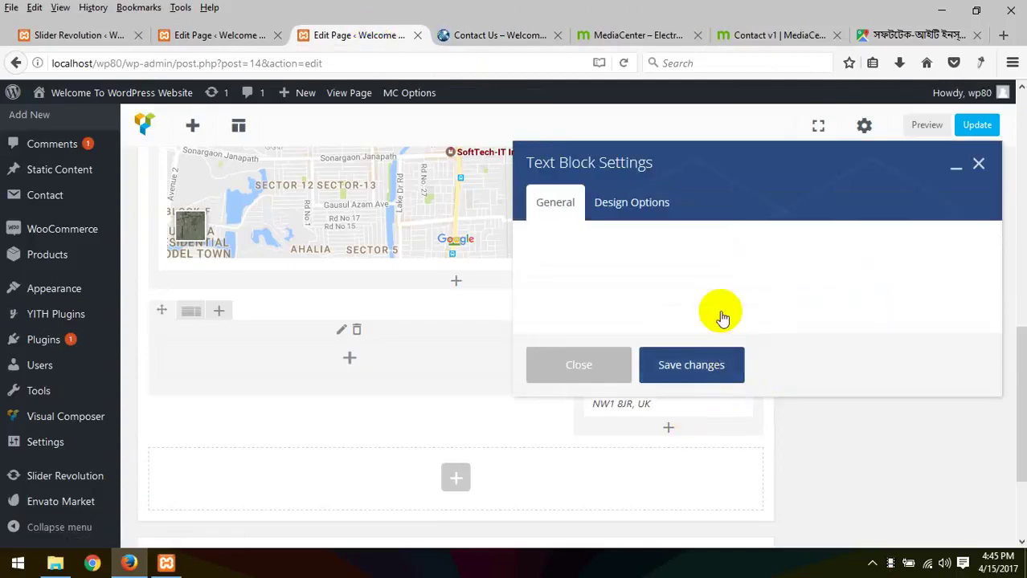
scroll(643, 385, "down", 2)
left_click(630, 322)
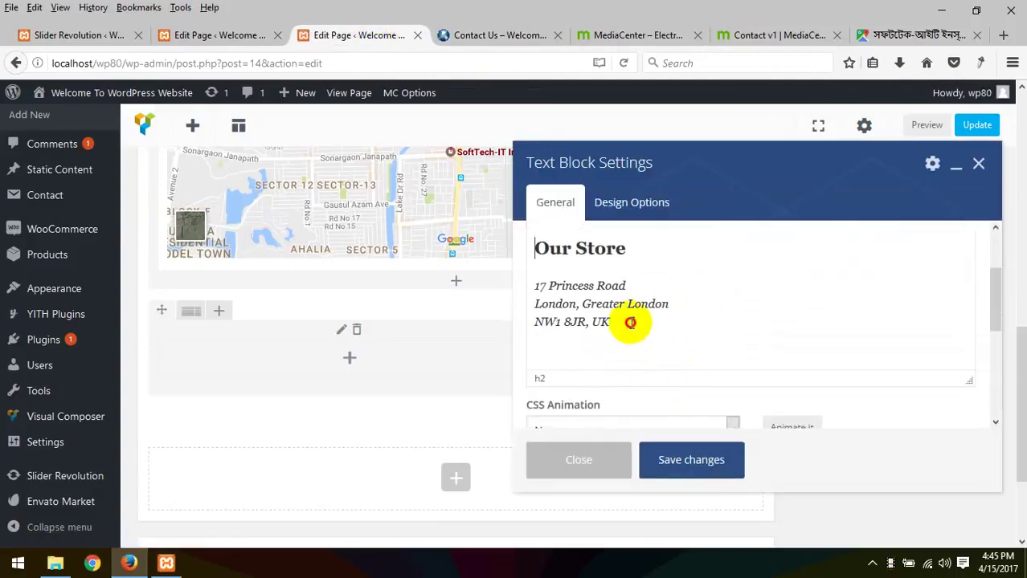
scroll(631, 323, "down", 5)
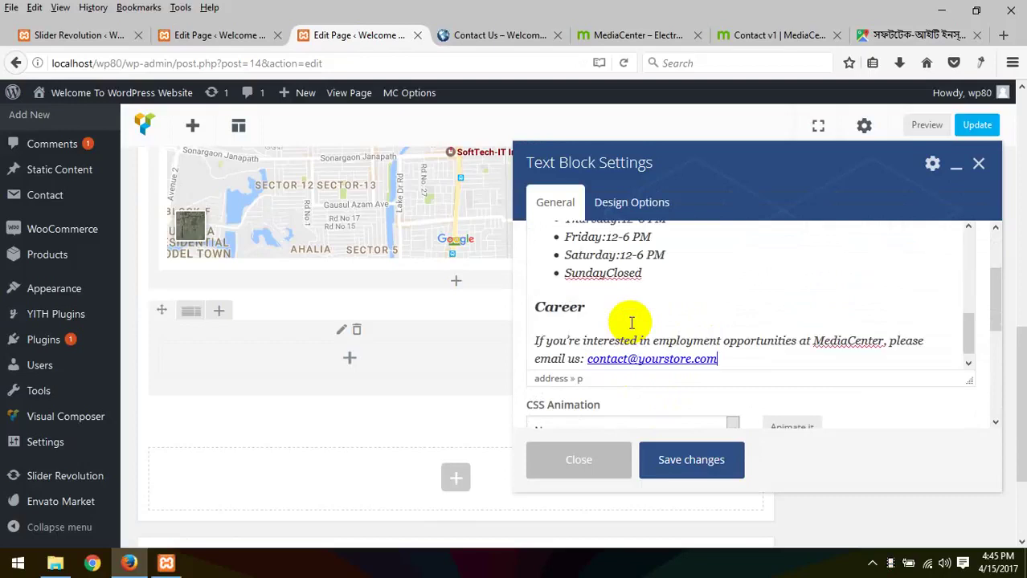
- Review the Text Block's content, save its changes and update the Contact Us page
scroll(632, 323, "up", 4)
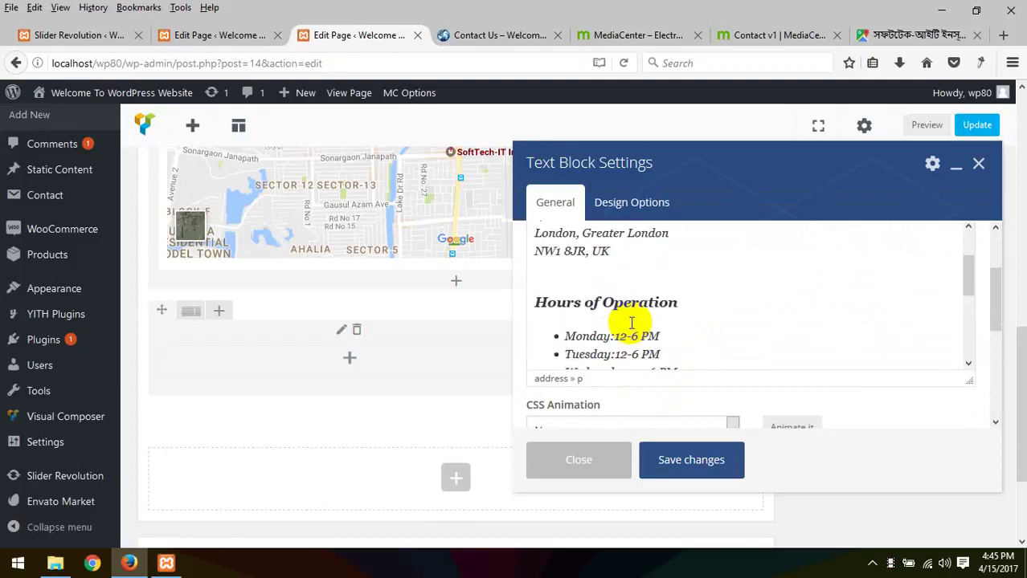
scroll(632, 323, "up", 2)
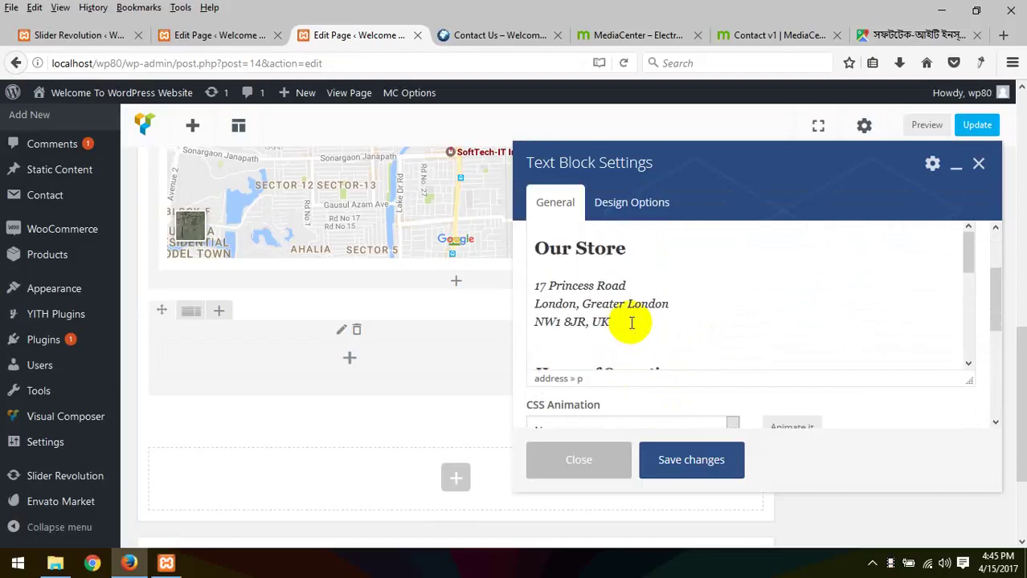
scroll(631, 323, "down", 5)
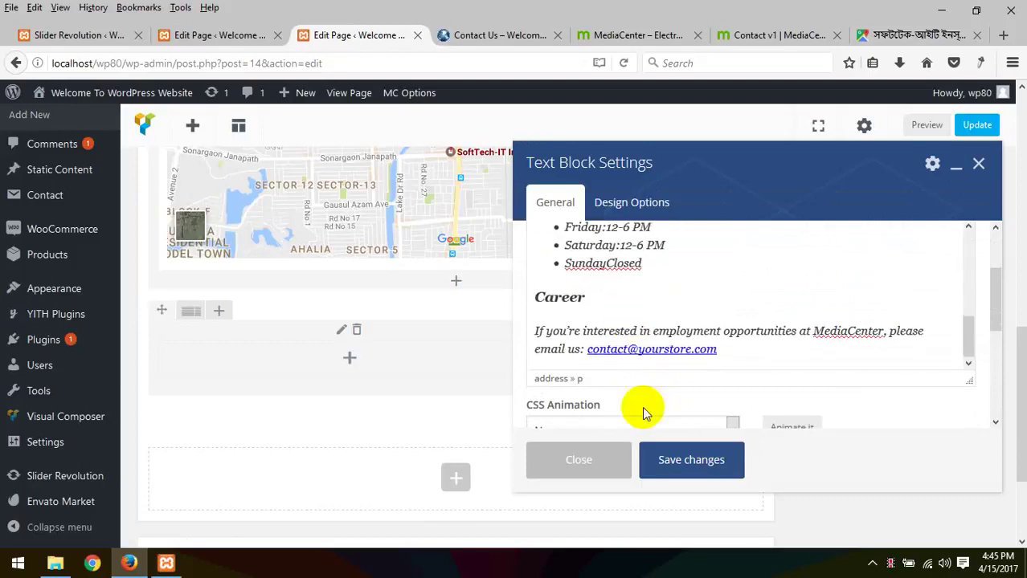
left_click(673, 442)
left_click(974, 125)
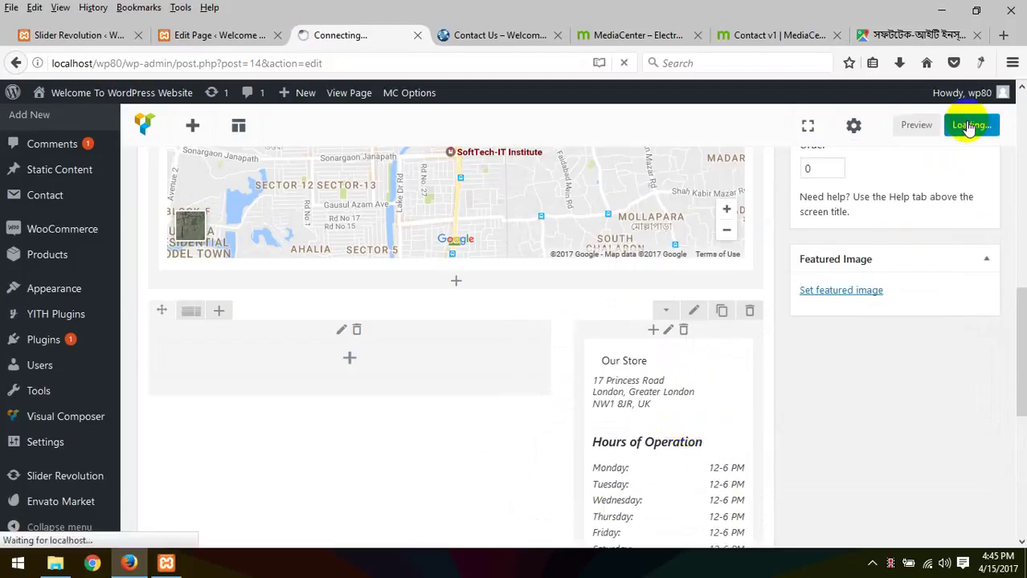
- Reload the live Contact Us page and check the store details column below the map
left_click(459, 36)
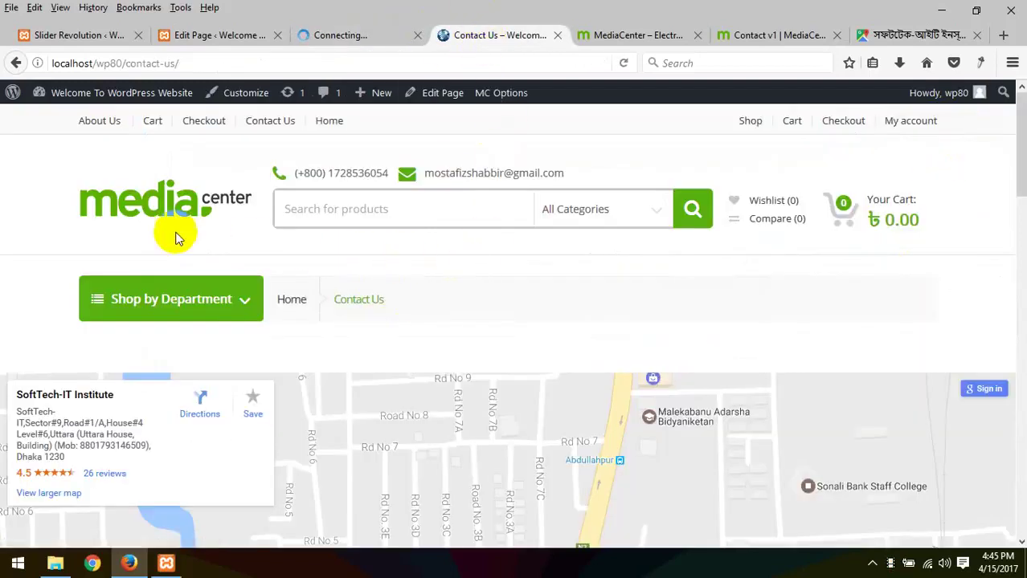
right_click(67, 223)
left_click(155, 237)
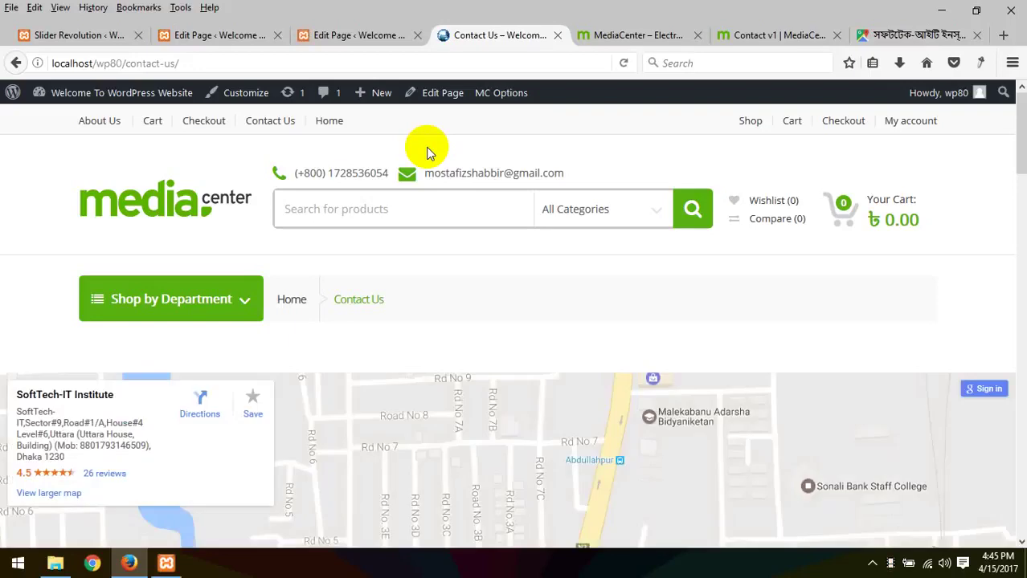
scroll(1012, 233, "down", 5)
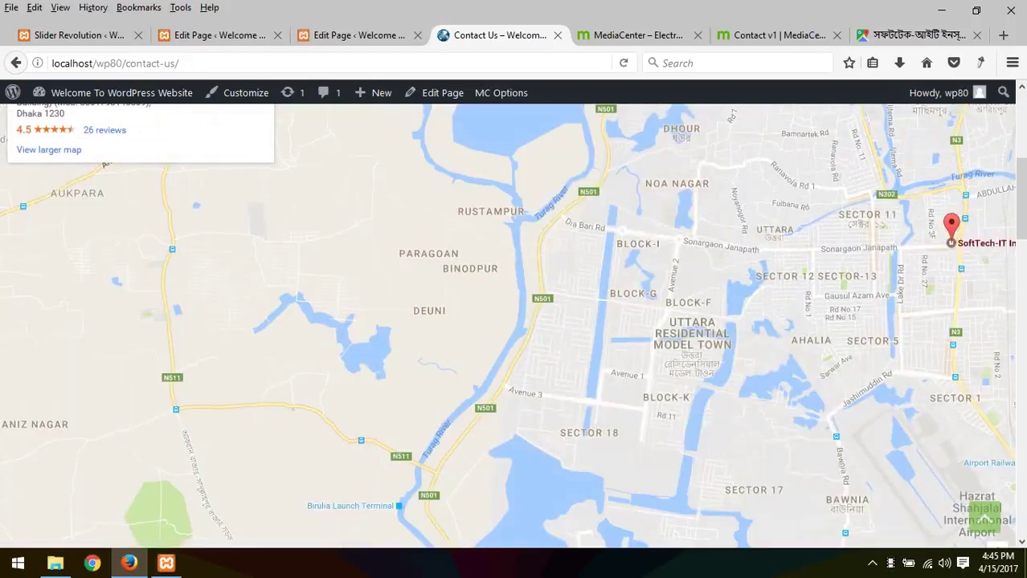
left_click_drag(1020, 209, 1014, 311)
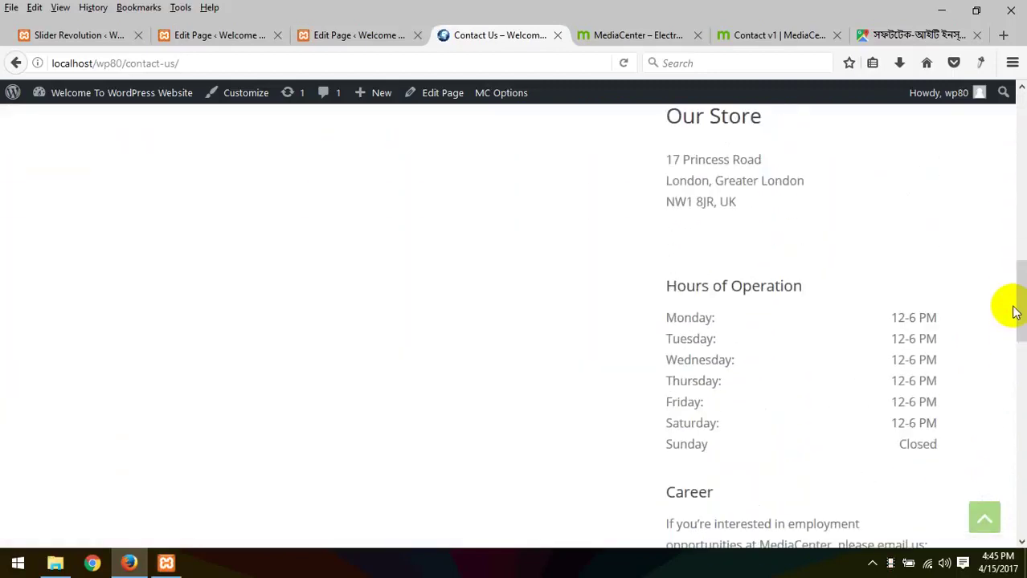
- Examine the Leave a Message heading, intro text and form fields on the demo's Contact v1 page
left_click(639, 34)
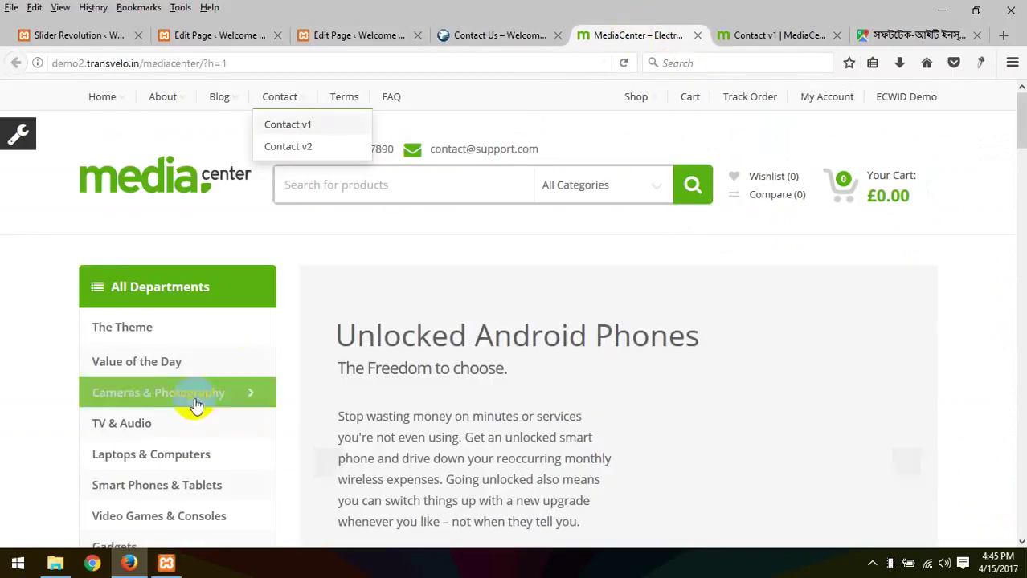
left_click(726, 41)
scroll(382, 305, "down", 4)
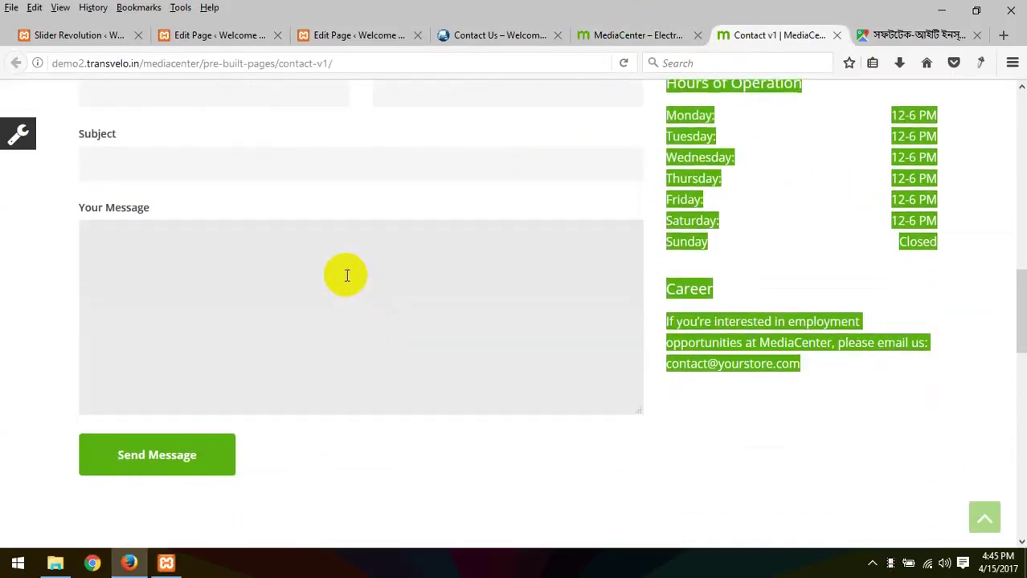
scroll(349, 293, "up", 5)
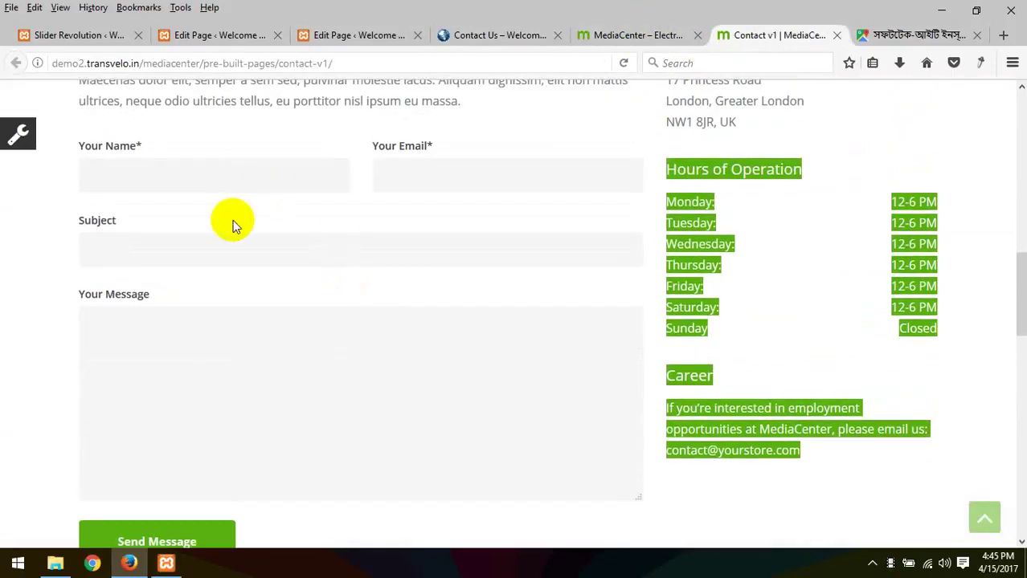
scroll(233, 221, "up", 2)
left_click_drag(490, 196, 76, 124)
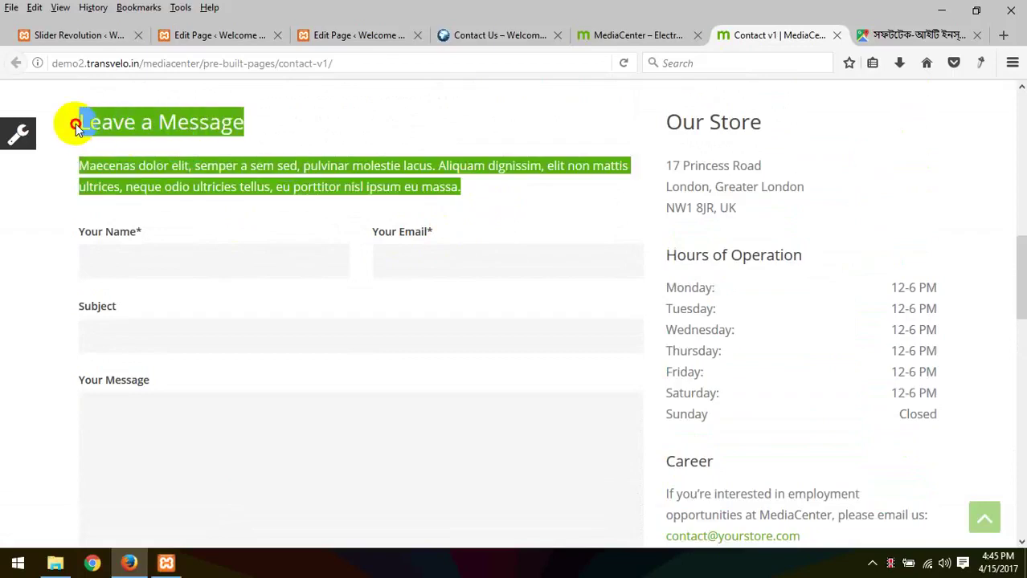
left_click(203, 169)
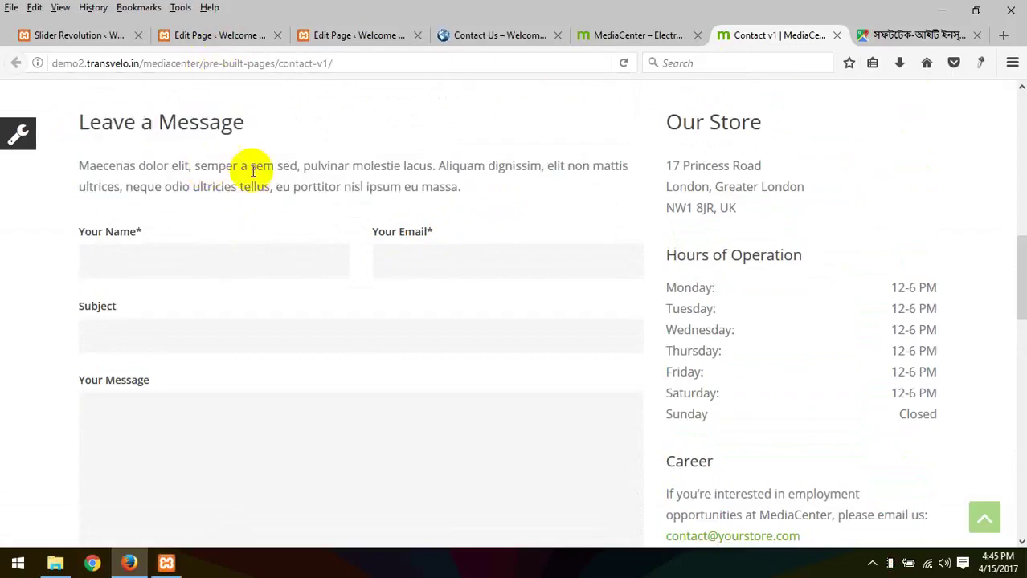
- Inspect the demo's Leave a Message column and copy the complete HTML of its wpb_wrapper div
right_click(152, 210)
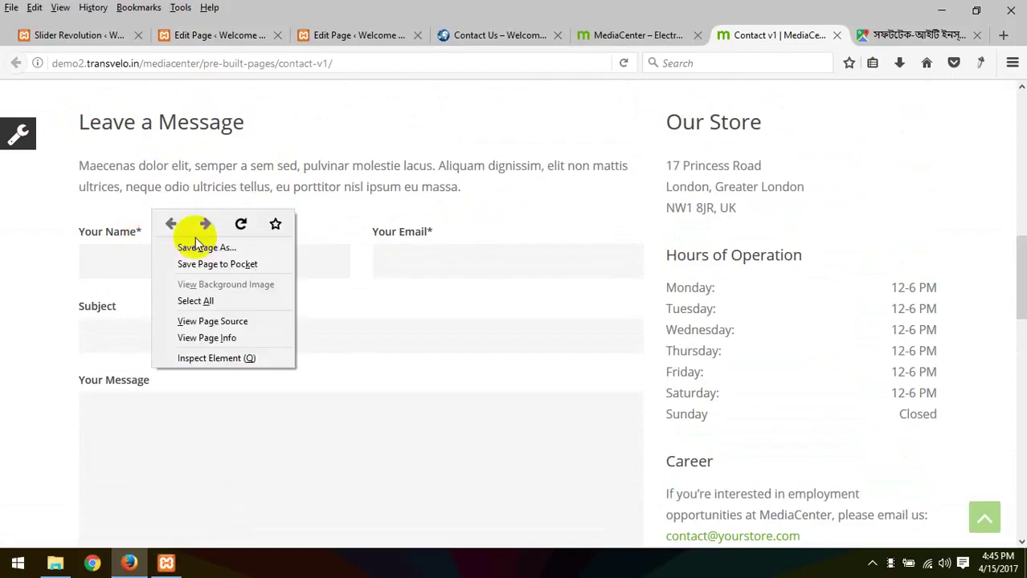
left_click(216, 358)
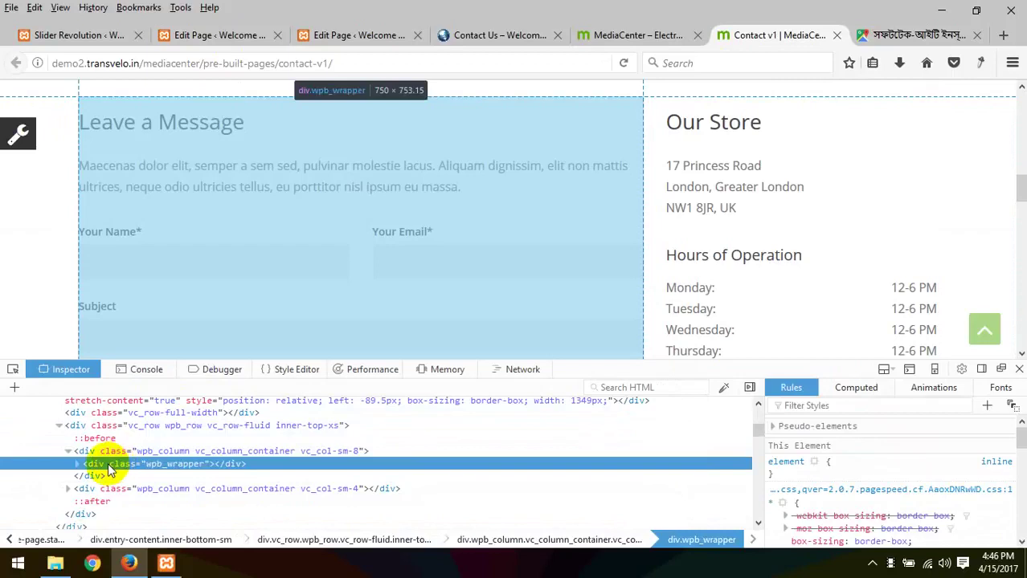
left_click(81, 465)
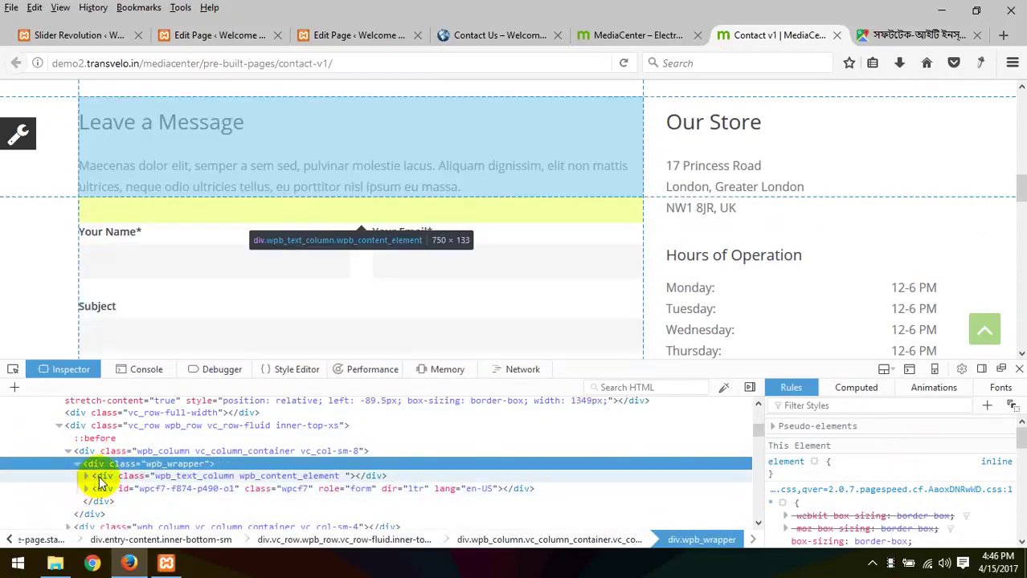
left_click(100, 478)
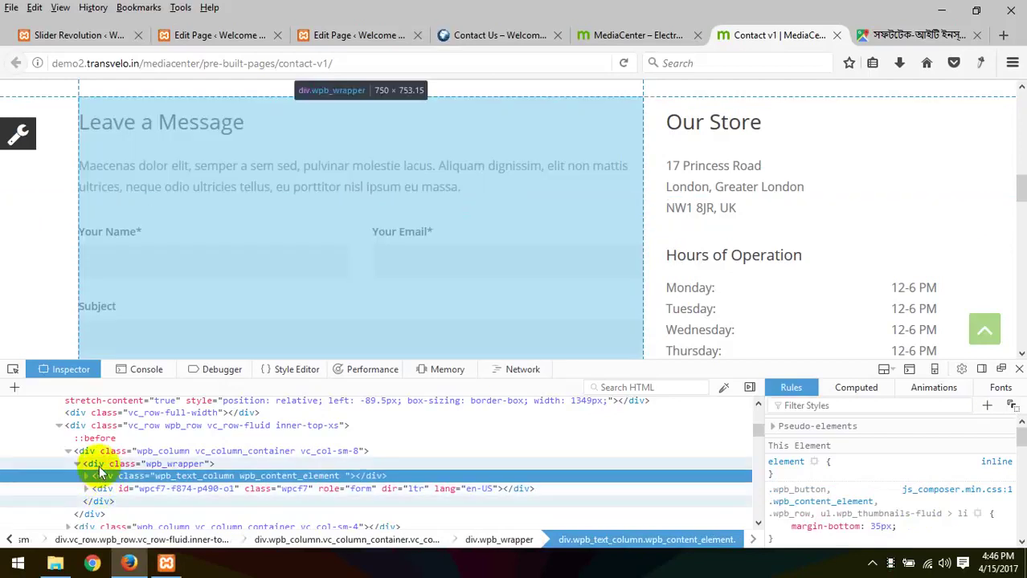
left_click(98, 464)
right_click(98, 465)
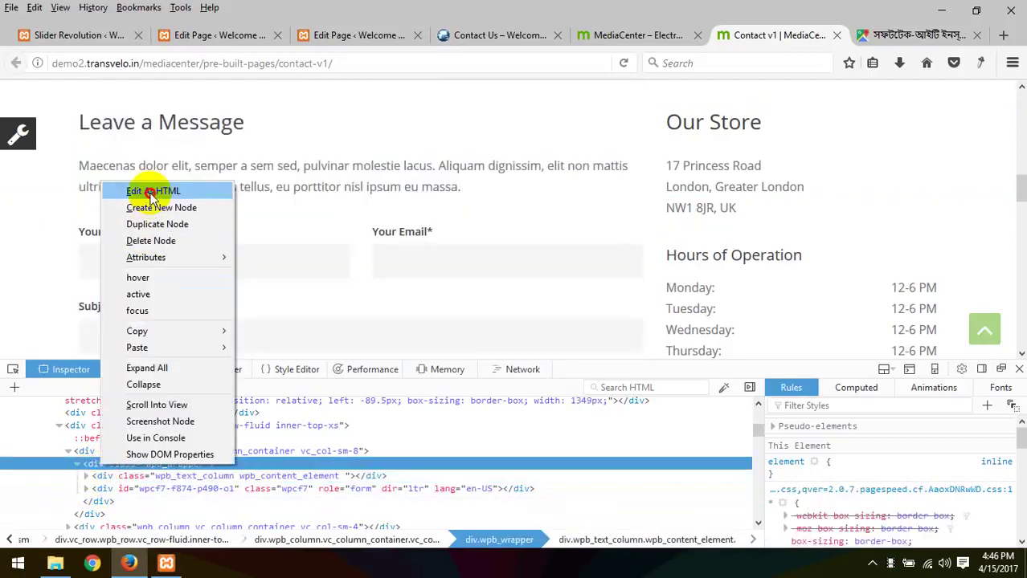
left_click(138, 191)
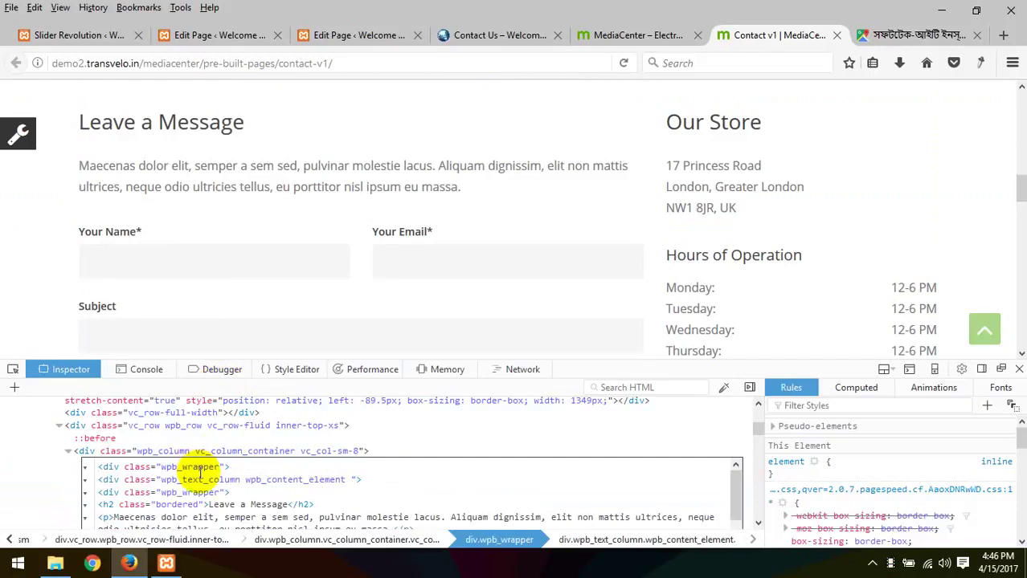
key("ctrl+a")
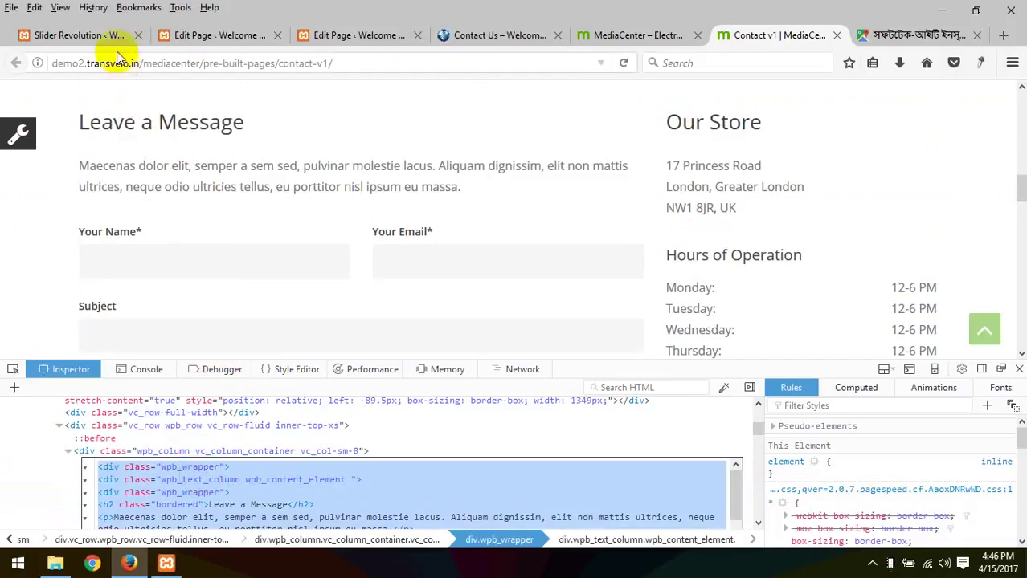
- Close the other page's editor containing the products grid and carousels, and return to the Contact Us page editor
left_click(74, 35)
left_click(213, 34)
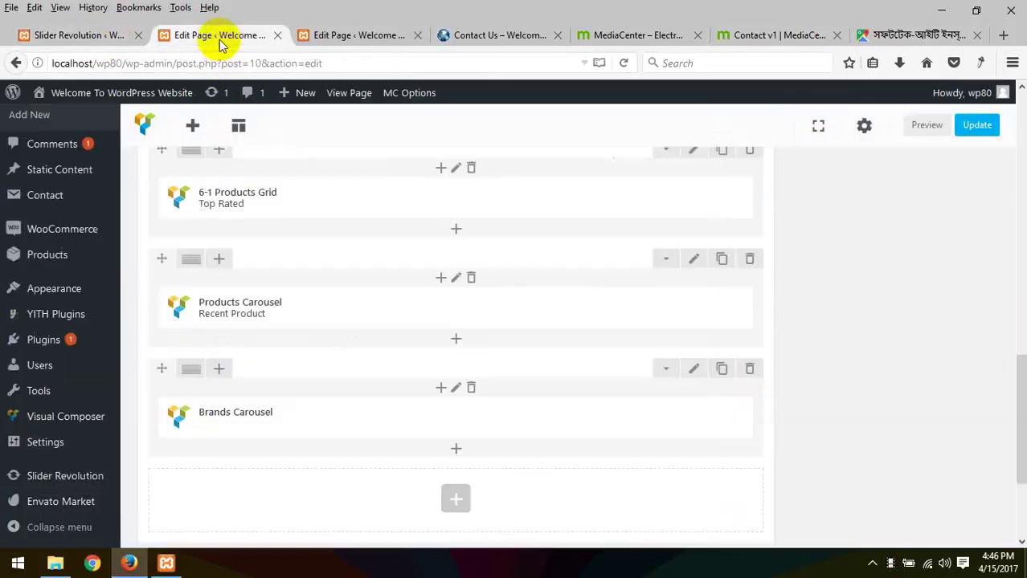
scroll(466, 346, "down", 1)
scroll(465, 354, "down", 3)
left_click(359, 35)
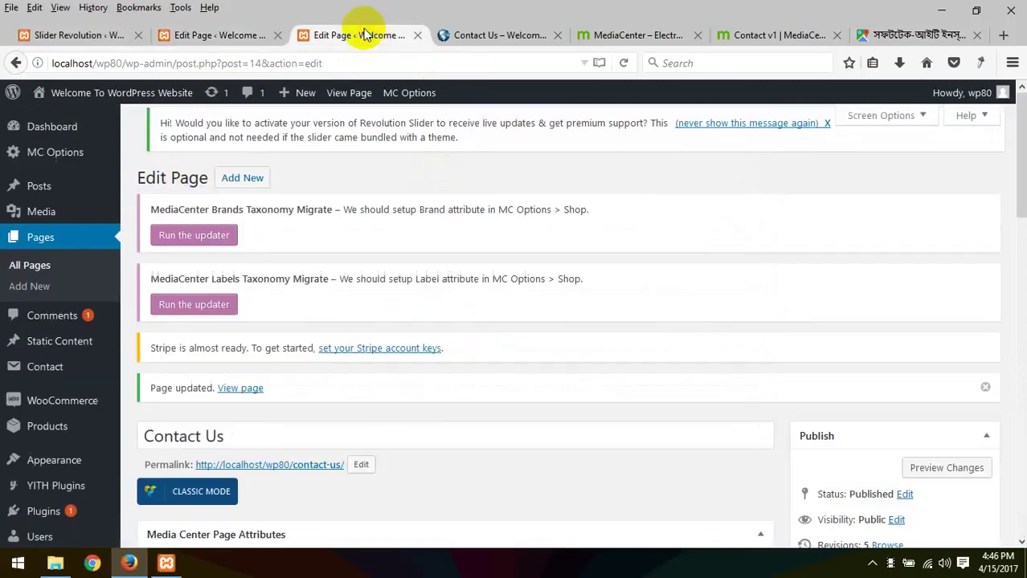
left_click(277, 35)
left_click(585, 281)
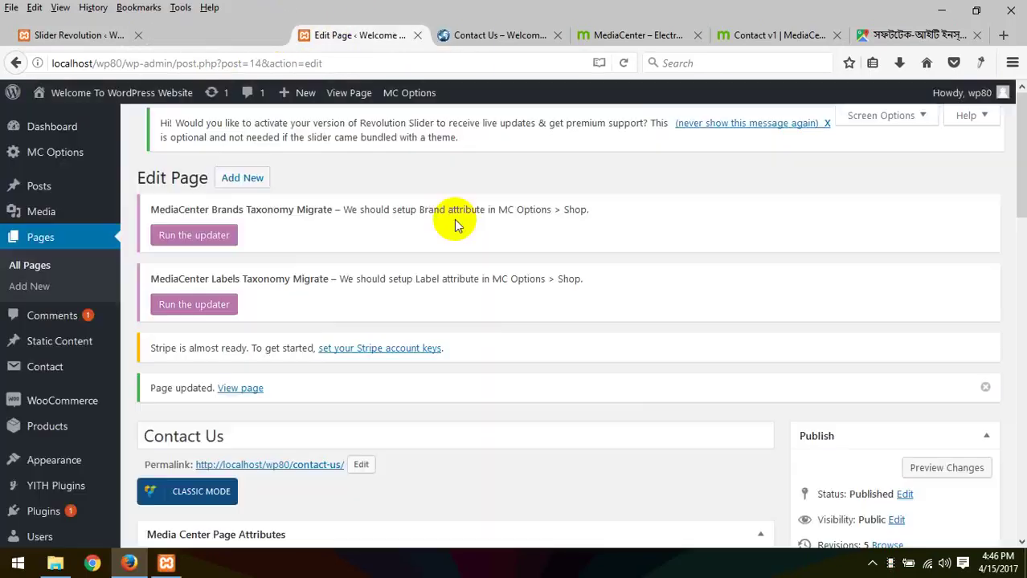
- Add a Text Block to the empty two-thirds column beside the store details
scroll(330, 303, "down", 5)
scroll(353, 322, "down", 3)
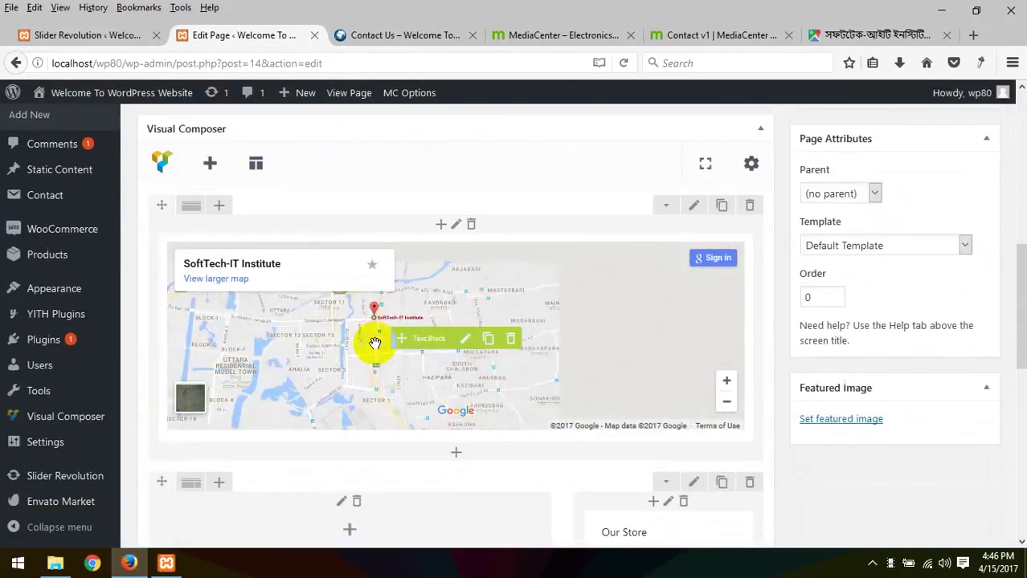
scroll(779, 413, "down", 5)
left_click(353, 238)
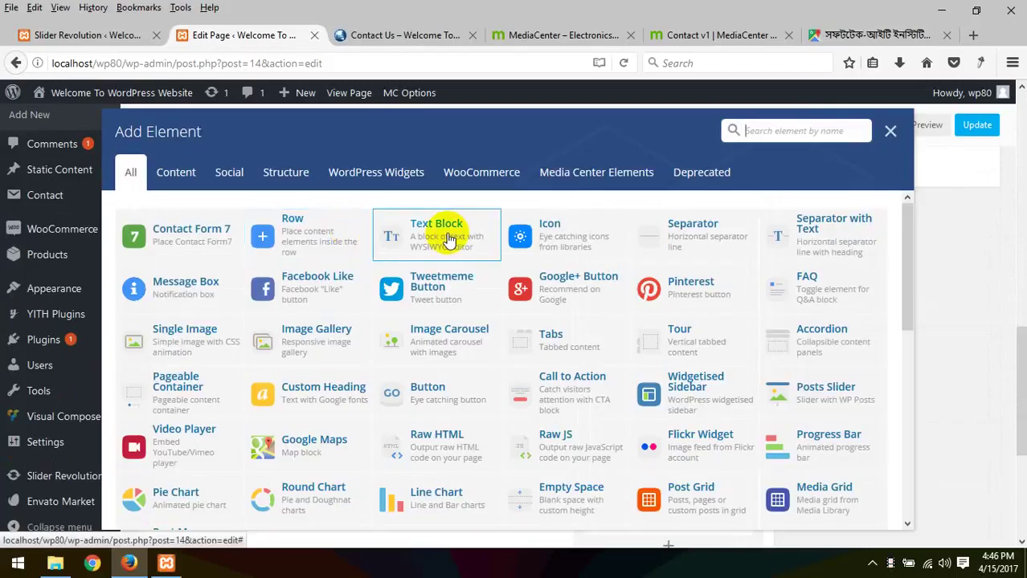
left_click(446, 237)
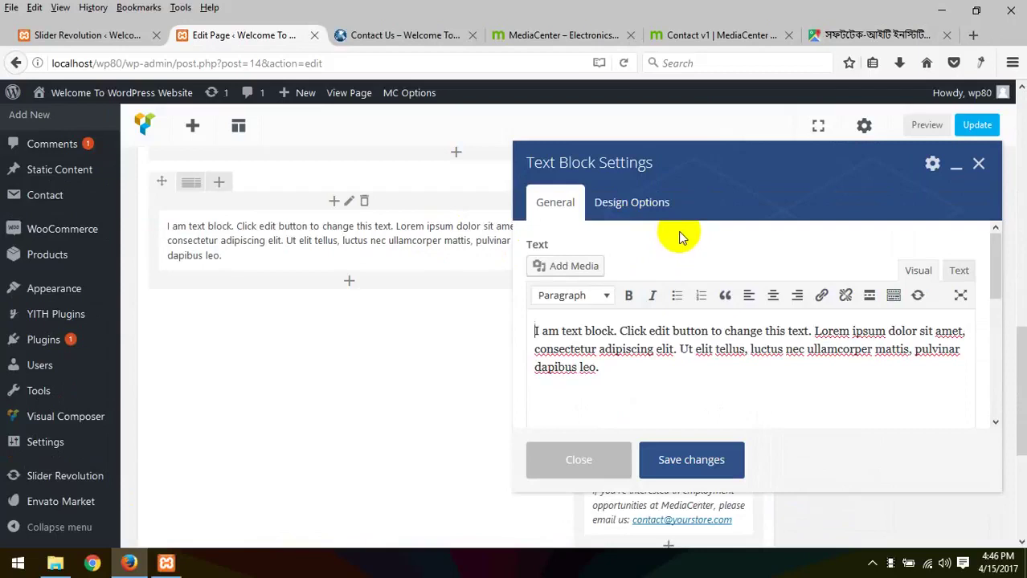
- Replace the new Text Block's placeholder text with the copied Leave a Message form HTML in the visual editor
left_click(562, 368)
key("ctrl+a")
key("ctrl+v")
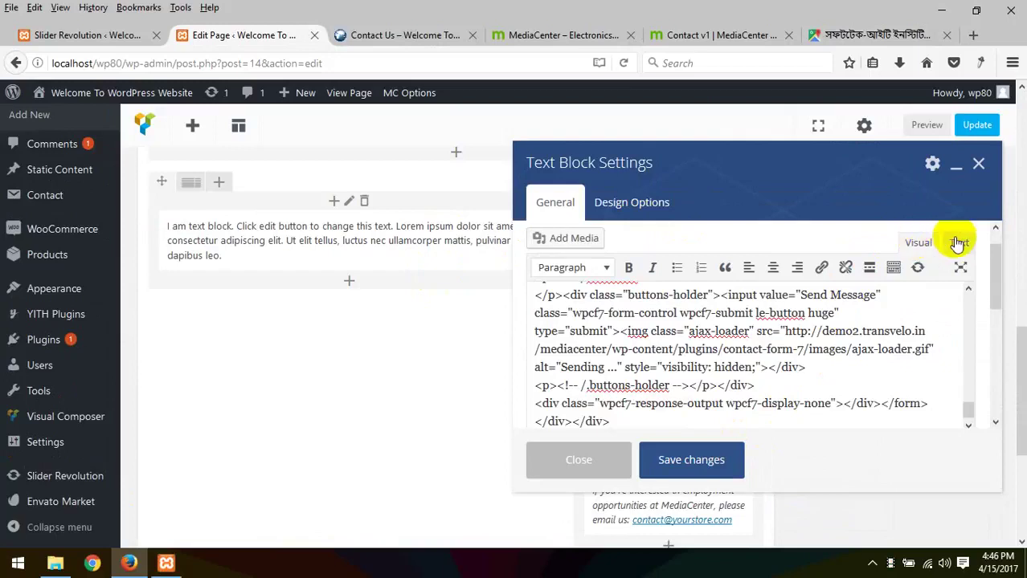
scroll(691, 330, "up", 10)
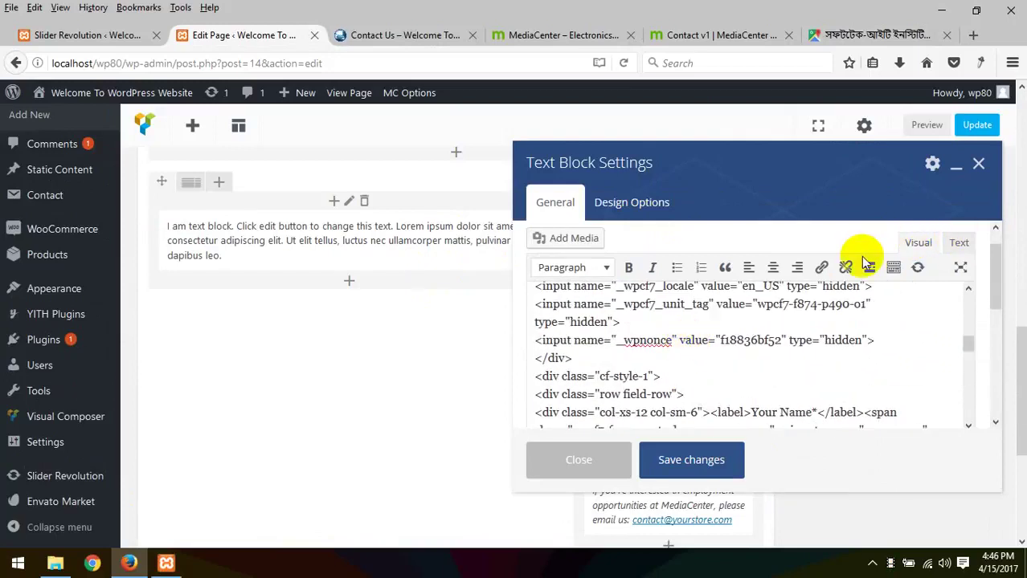
- Replace the Text Block's entire escaped content with the copied Leave a Message form HTML in the plain text editor
left_click(959, 243)
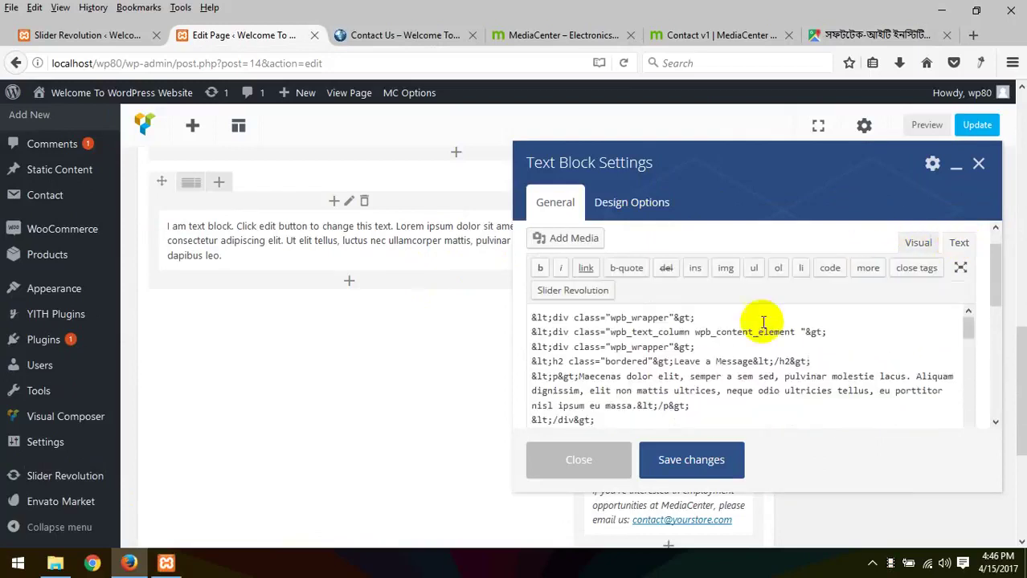
key("ctrl+a")
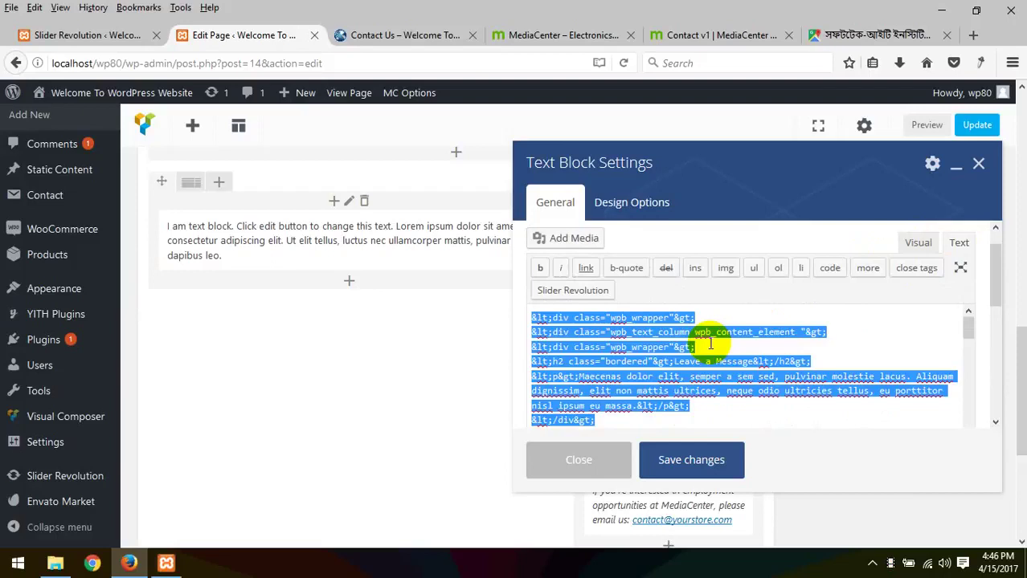
key("ctrl+v")
scroll(928, 282, "up", 5)
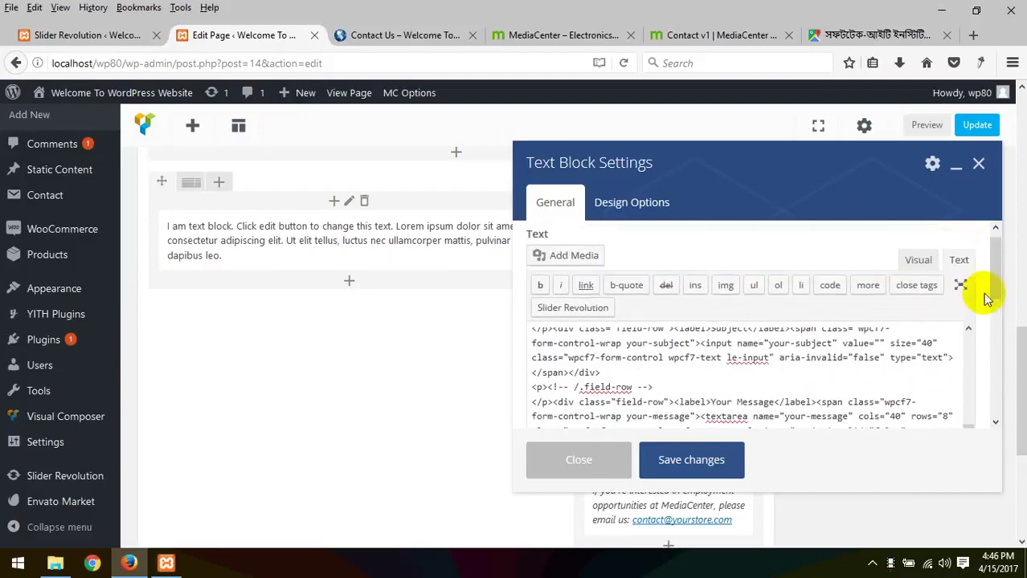
- Check the Leave a Message form in the visual editor, save the Text Block's changes and try to update the page
left_click(919, 271)
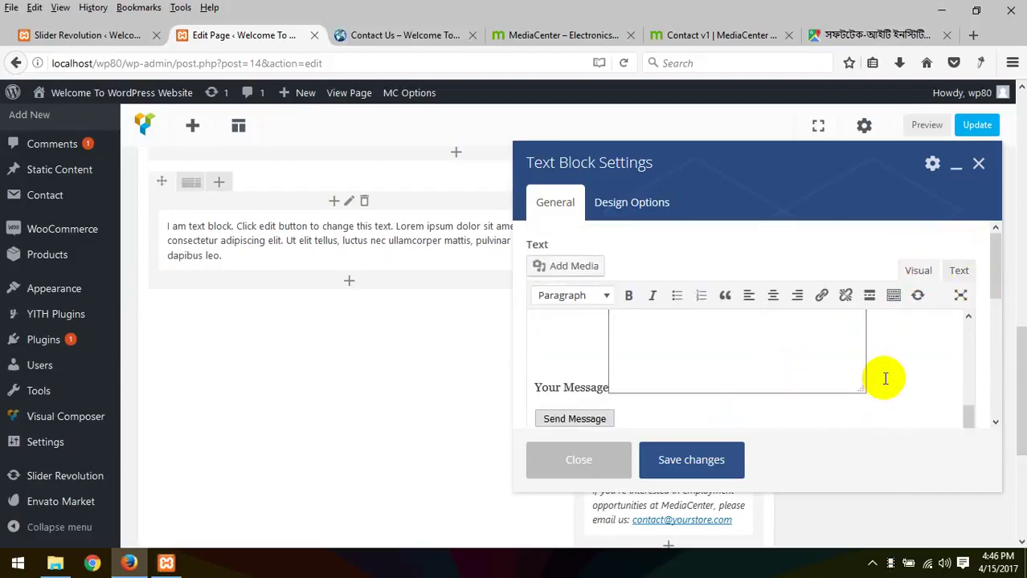
scroll(883, 377, "up", 5)
scroll(884, 377, "down", 10)
left_click(700, 471)
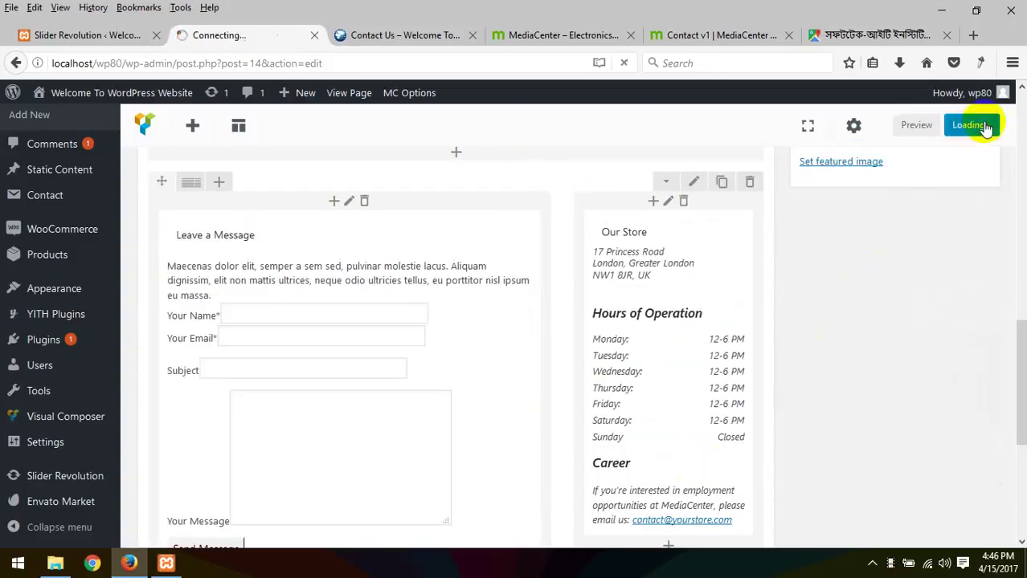
- Reload the live Contact Us page and check the column beside the store details for the Leave a Message form
left_click(402, 35)
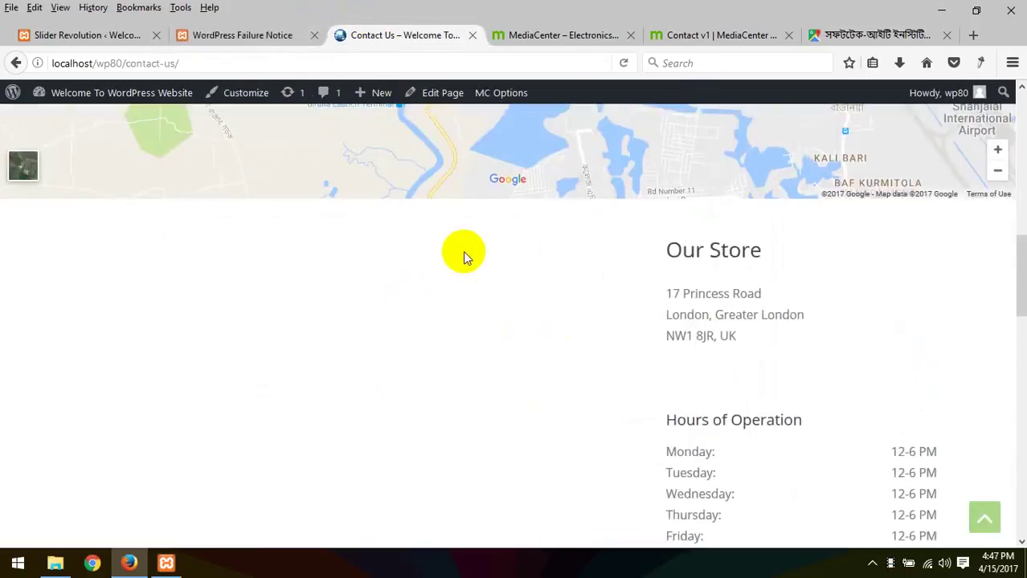
right_click(358, 310)
left_click(447, 326)
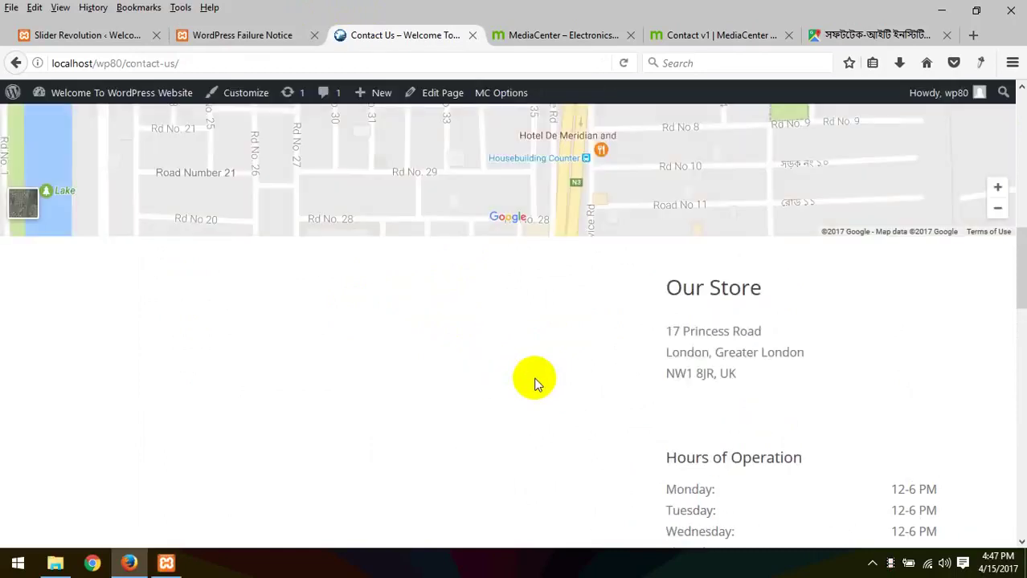
scroll(533, 384, "down", 10)
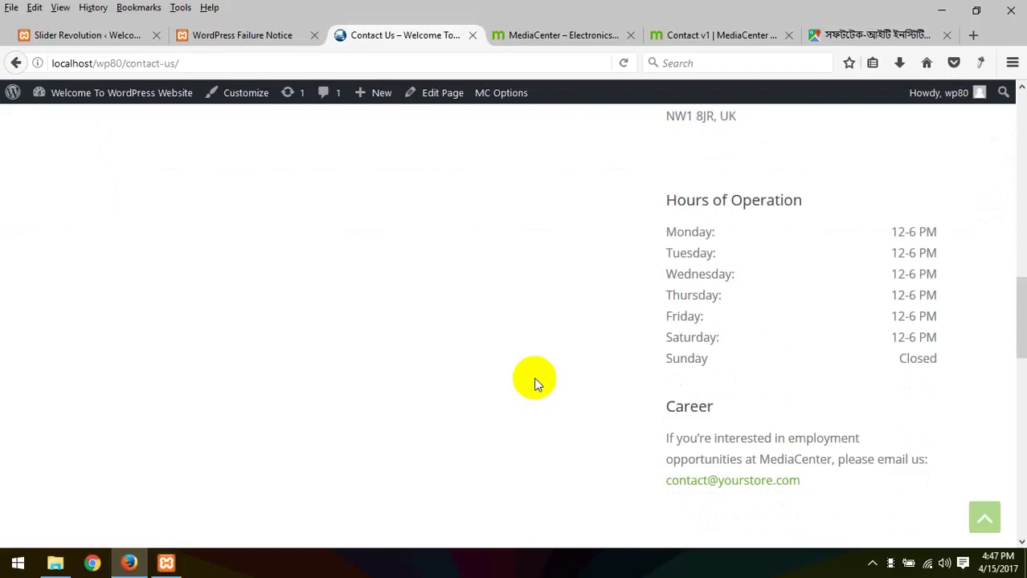
scroll(523, 384, "up", 6)
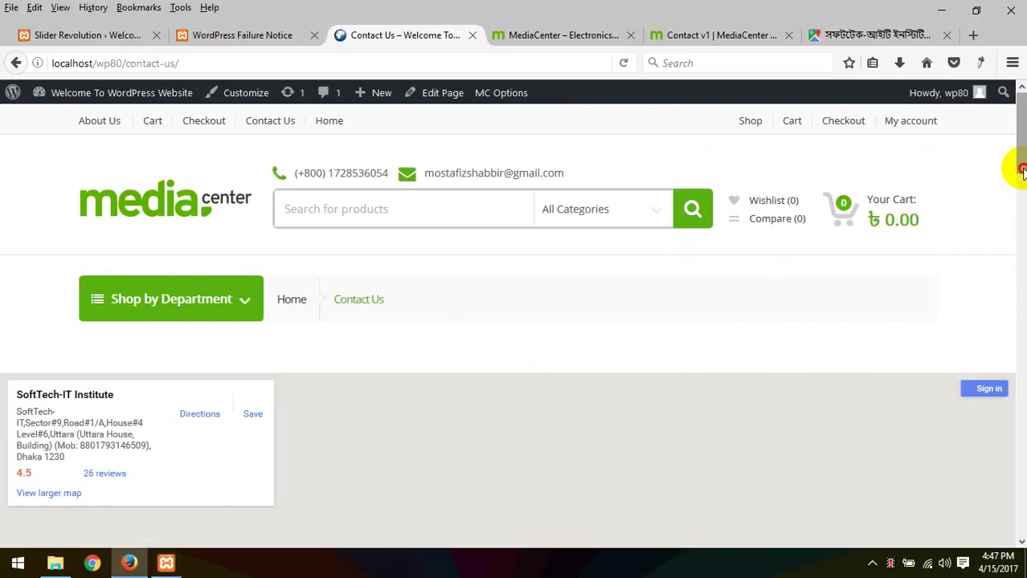
left_click_drag(1021, 172, 1020, 314)
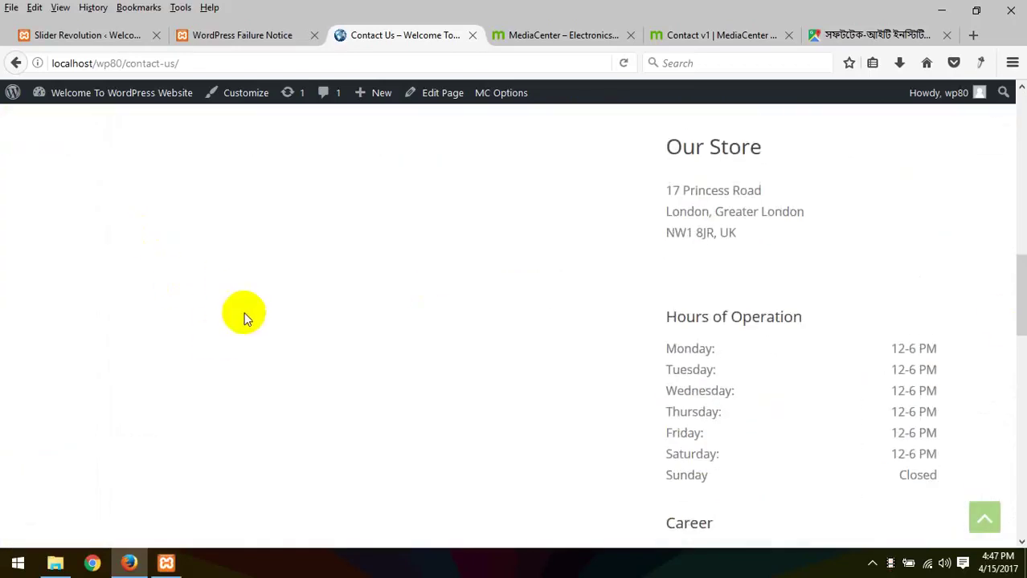
- Go back to the failed page update and retry it to reopen the Contact Us page editor
left_click(233, 40)
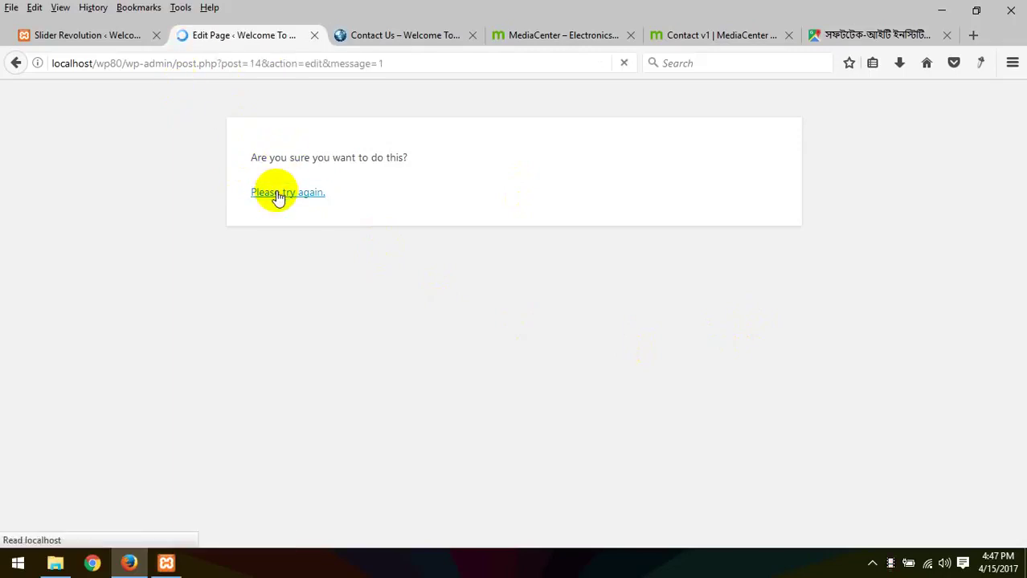
scroll(564, 352, "down", 10)
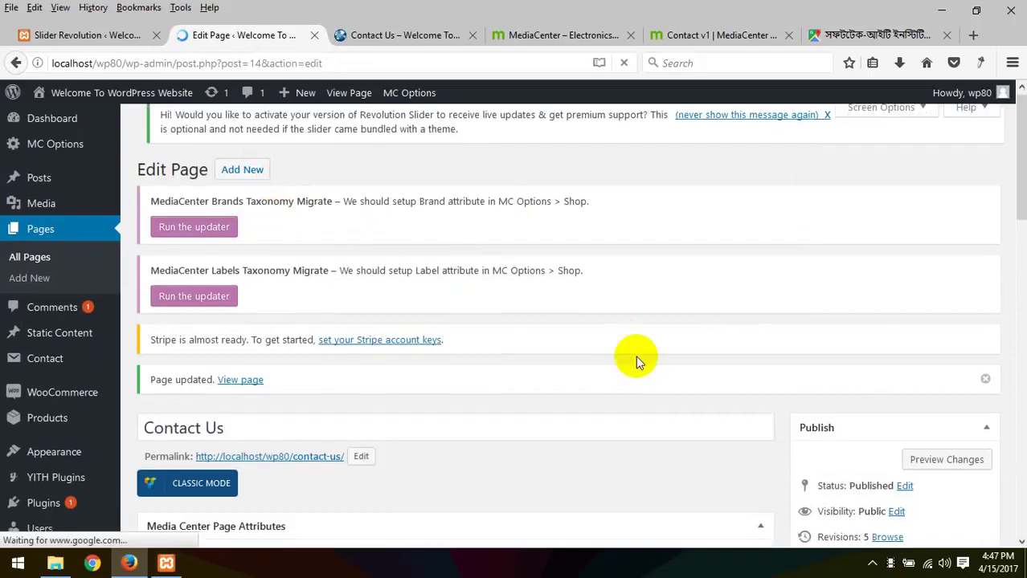
- Add a Text Block to the empty column beside Our Store, replace its placeholder with the copied contact form HTML and save the block
scroll(480, 348, "down", 4)
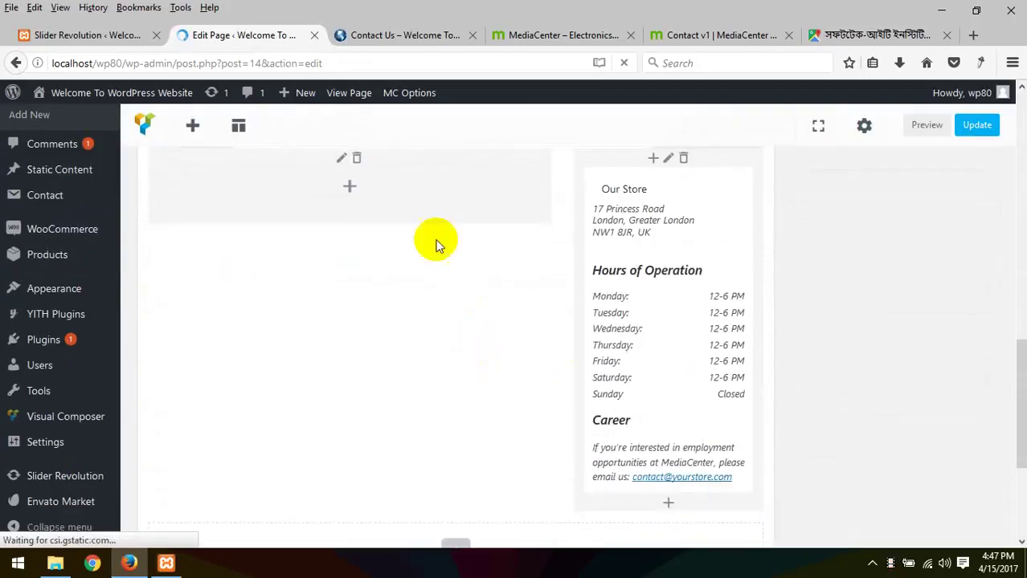
left_click(363, 188)
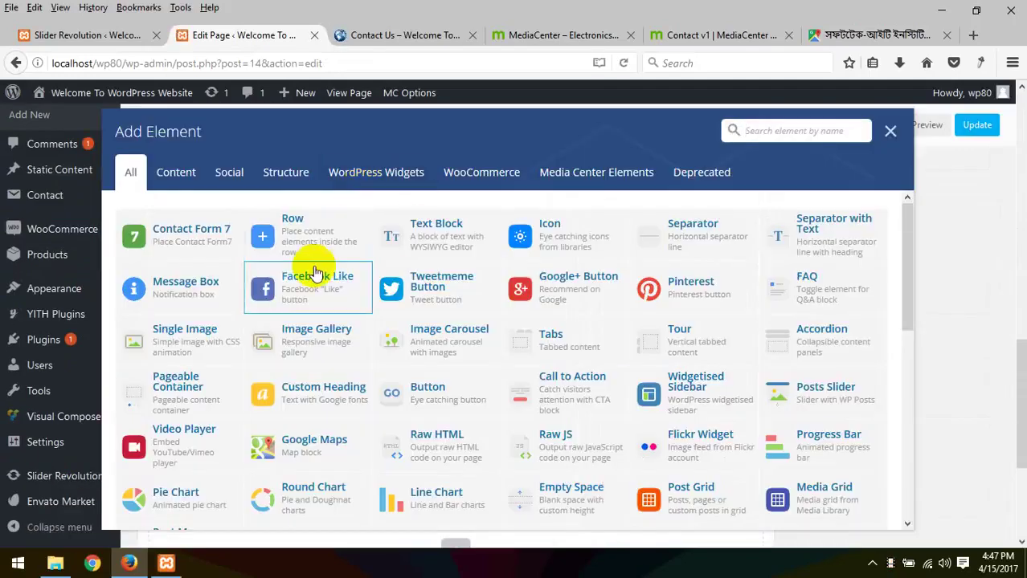
left_click(434, 226)
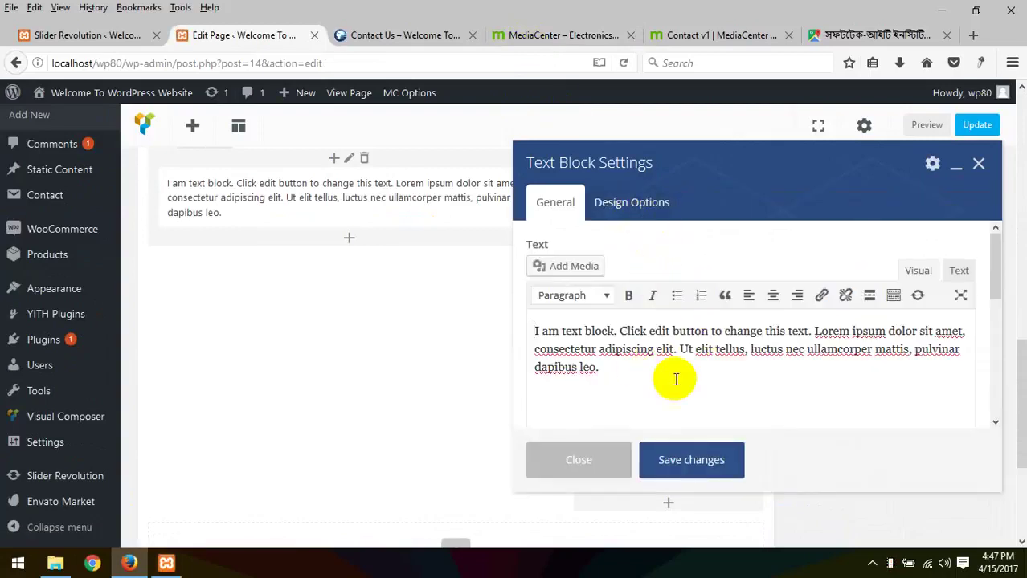
left_click(958, 270)
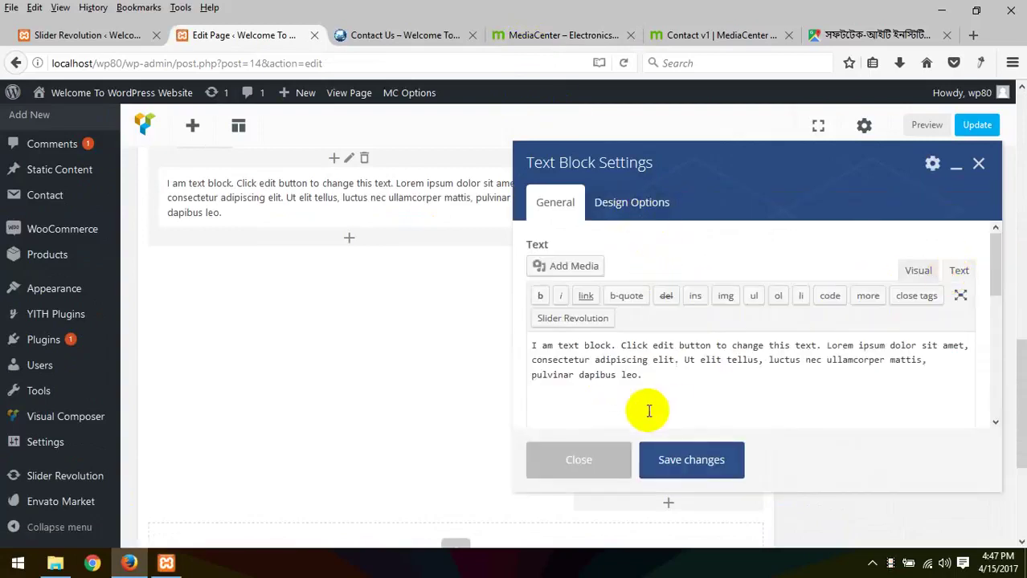
left_click_drag(648, 411, 413, 336)
key("ctrl+v")
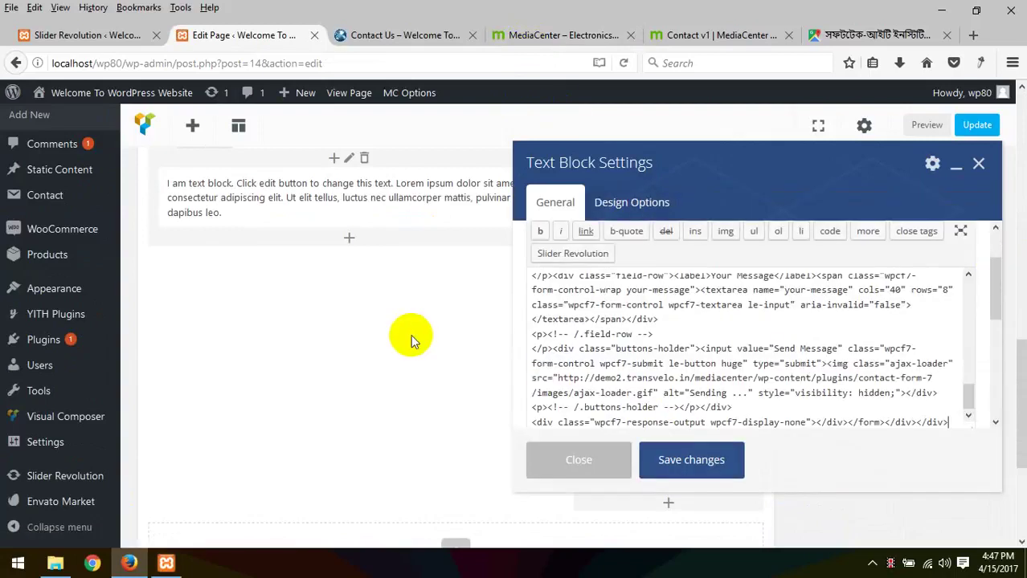
left_click(682, 461)
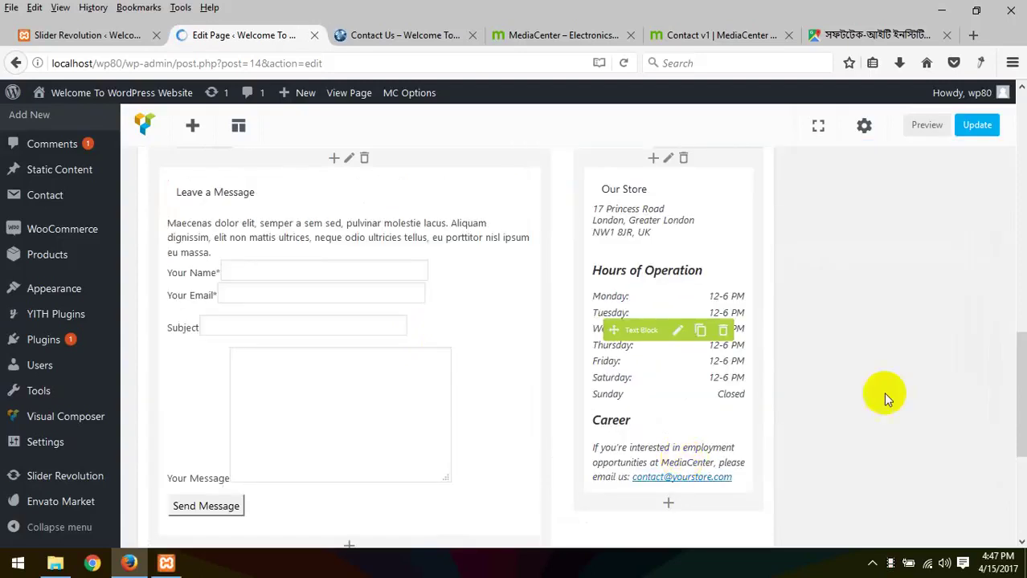
- Try to update the Contact Us page, and follow the retry link
scroll(924, 385, "up", 2)
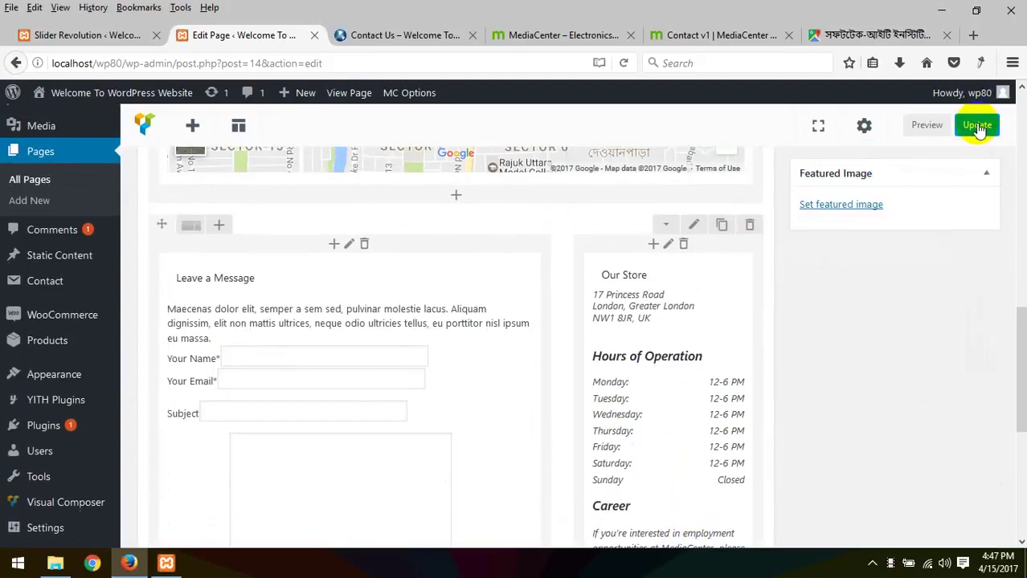
left_click(977, 127)
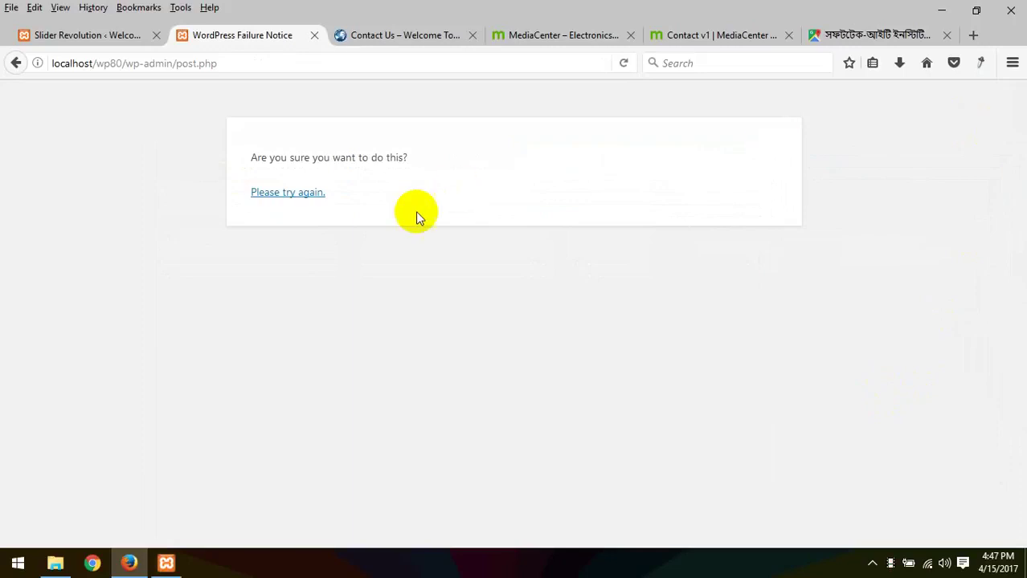
left_click(308, 195)
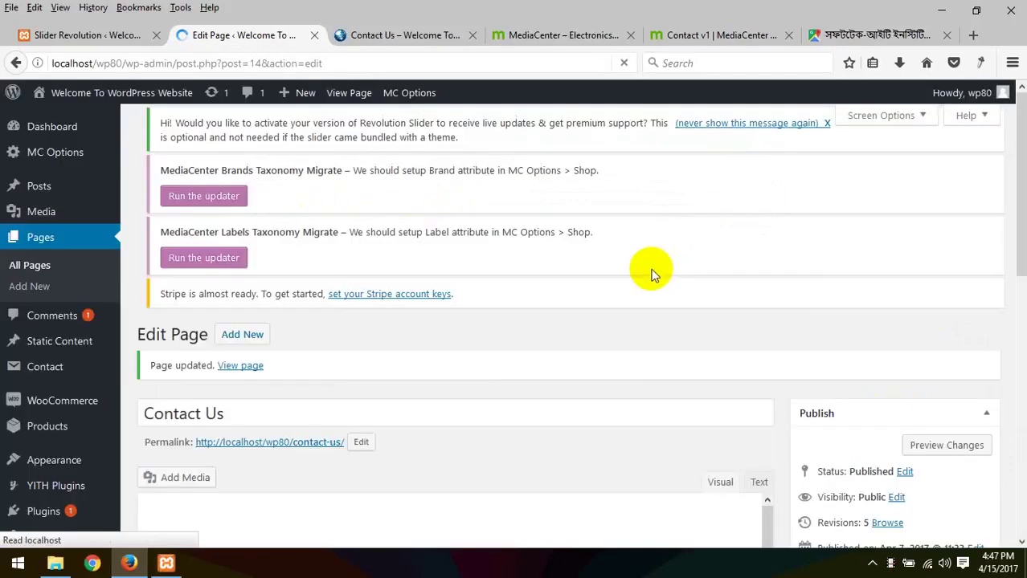
- Start adding an element to the empty column, and copy the "Leave a Message" heading and paragraph HTML from the demo's Contact v1 page
scroll(660, 307, "down", 5)
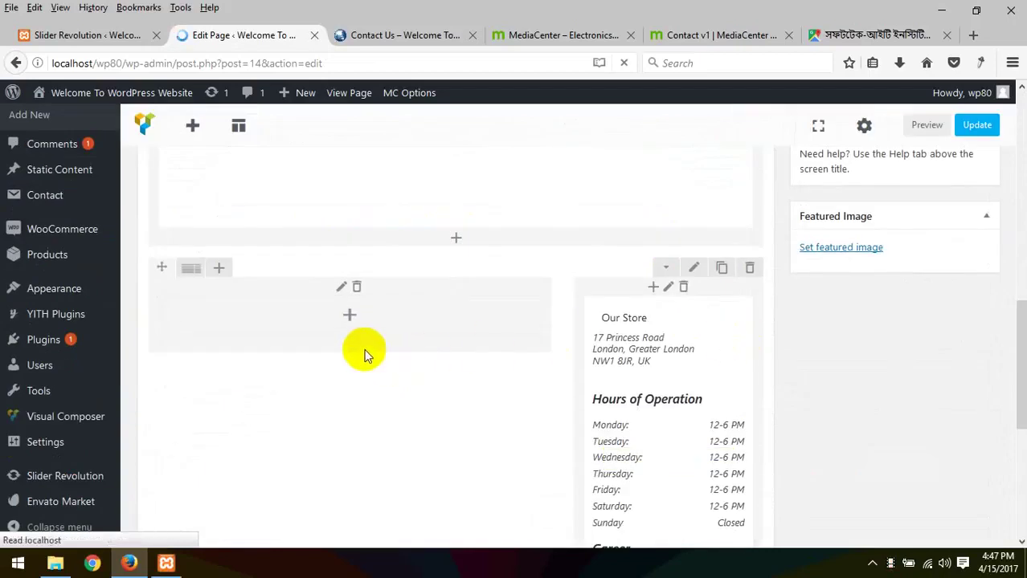
left_click(347, 447)
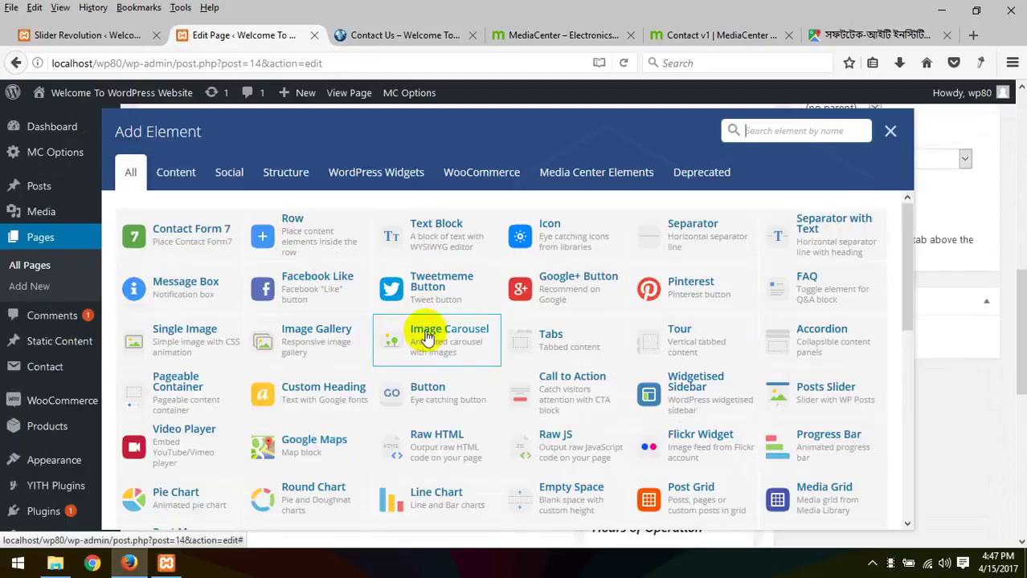
left_click(518, 35)
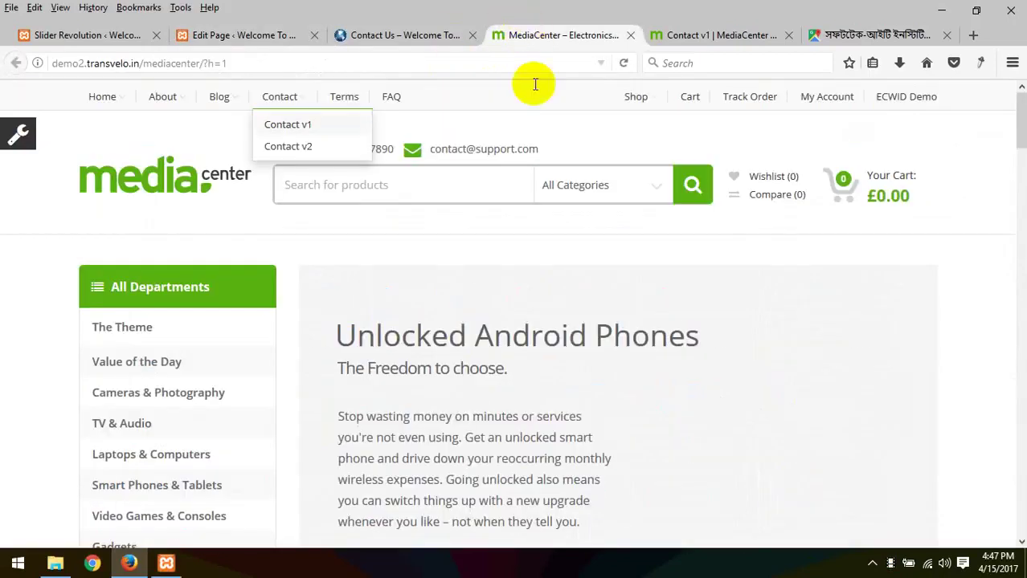
left_click(704, 27)
scroll(299, 300, "down", 4)
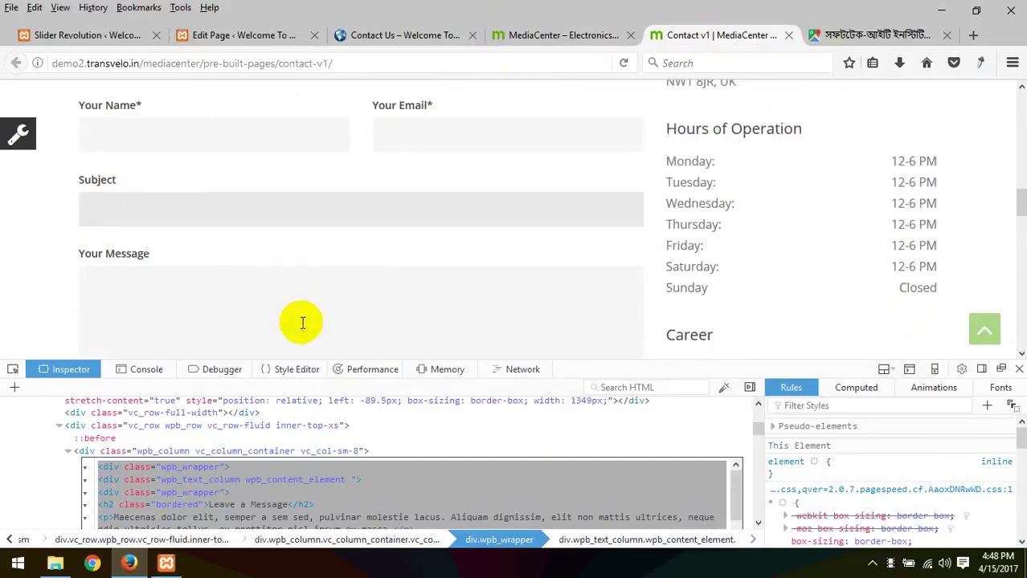
scroll(266, 500, "down", 2)
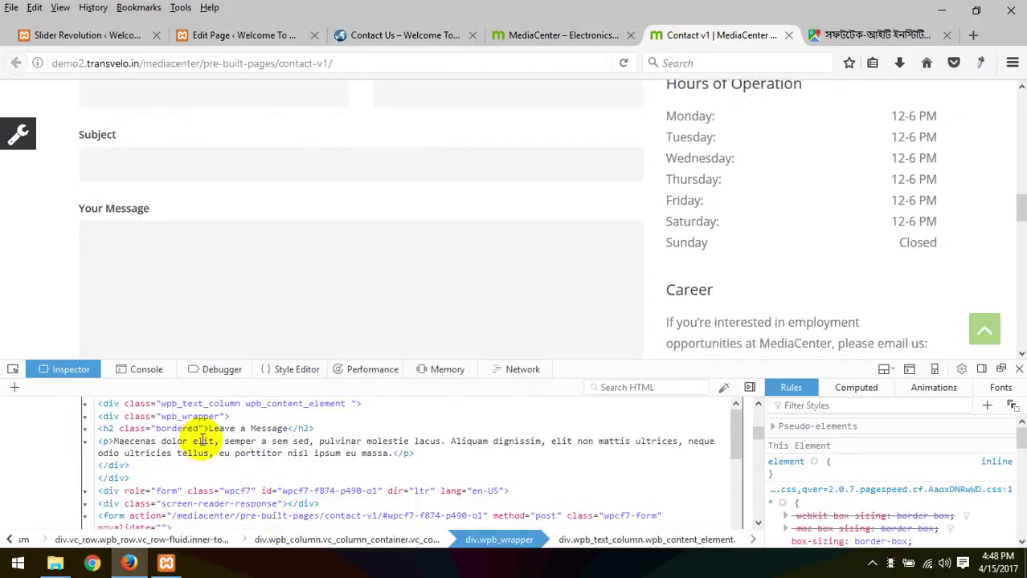
left_click_drag(96, 430, 419, 452)
key("ctrl+c")
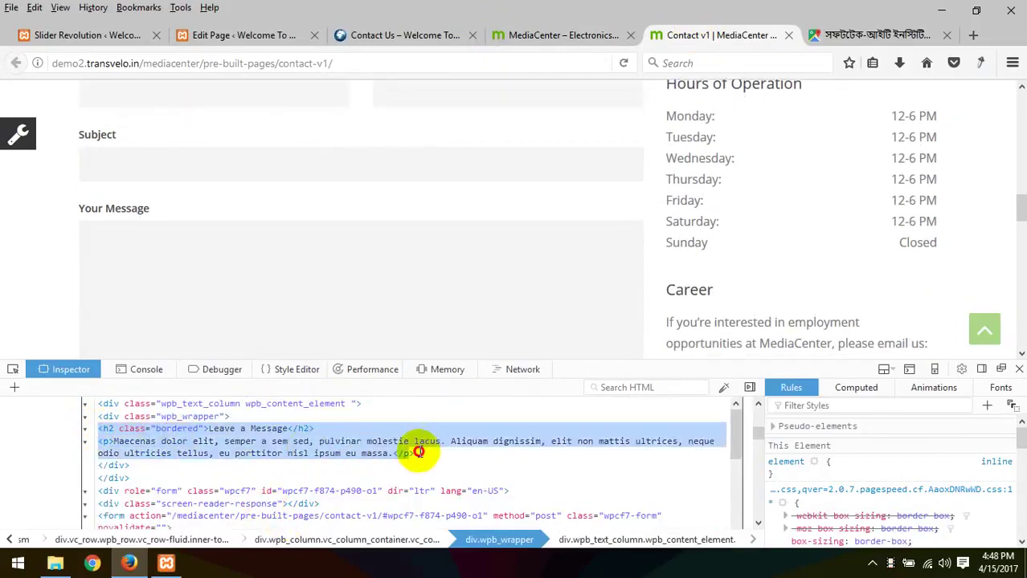
- Add a Text Block to the empty column of the Contact Us page and replace its placeholder with the copied HTML
left_click(241, 35)
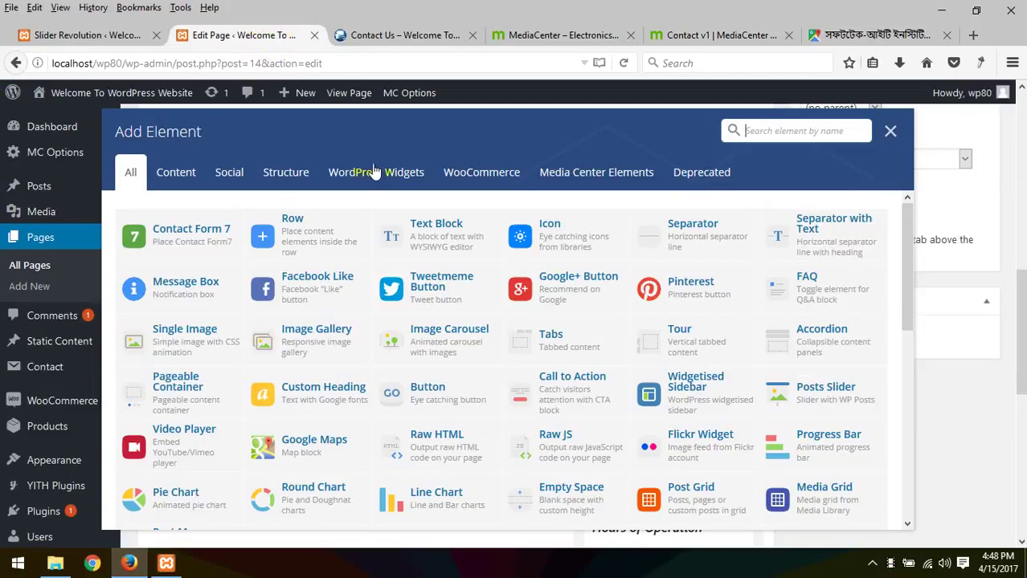
left_click(427, 229)
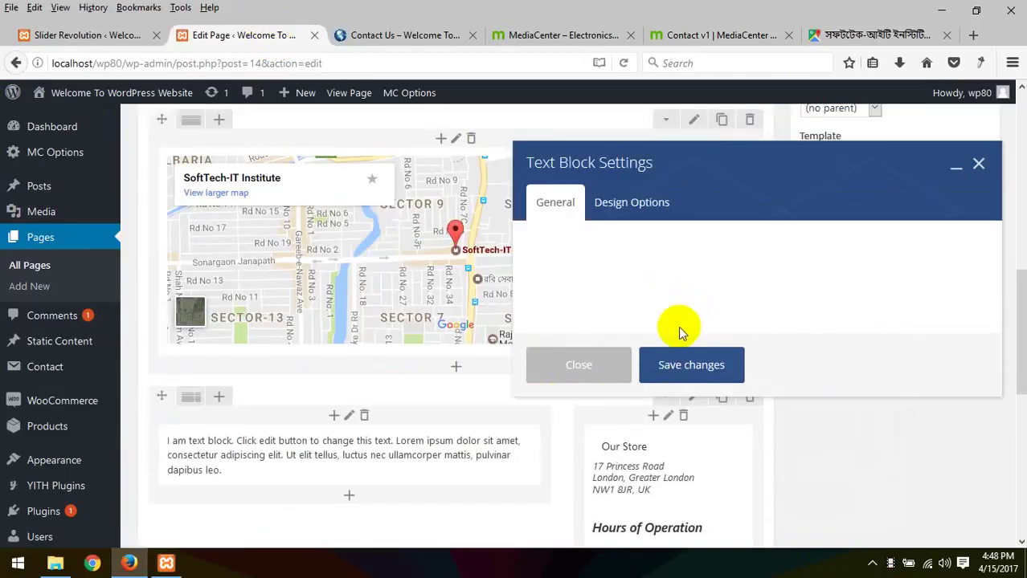
left_click_drag(639, 378, 500, 321)
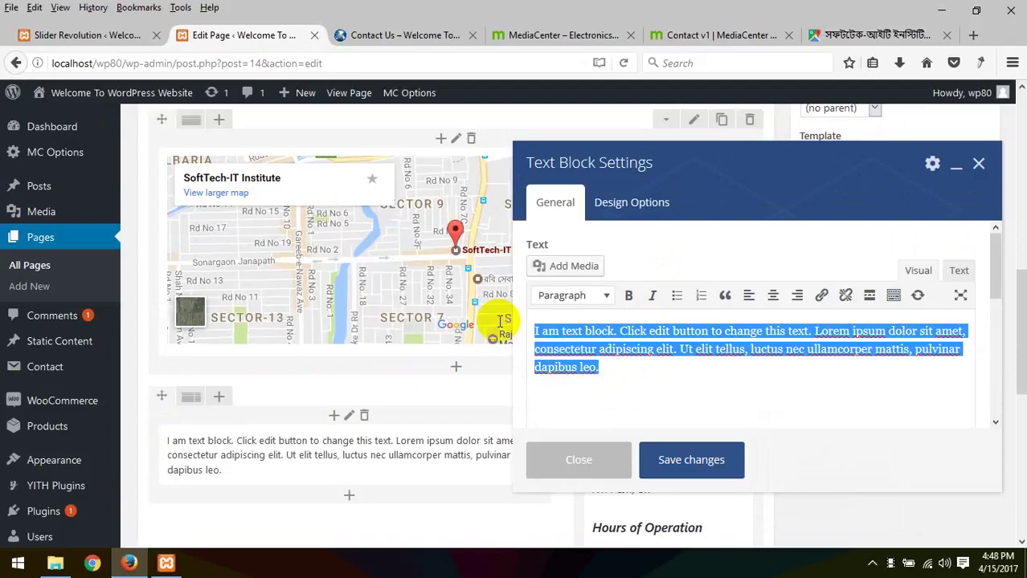
key("ctrl+v")
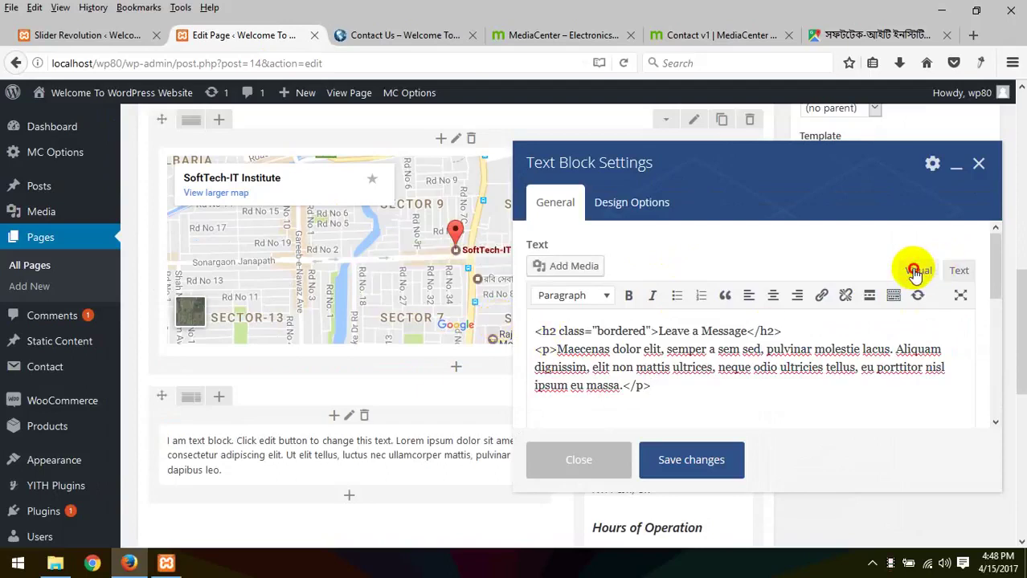
- Replace the escaped markup in the text block's source view with the copied HTML, and start a new line after the paragraph
left_click(958, 271)
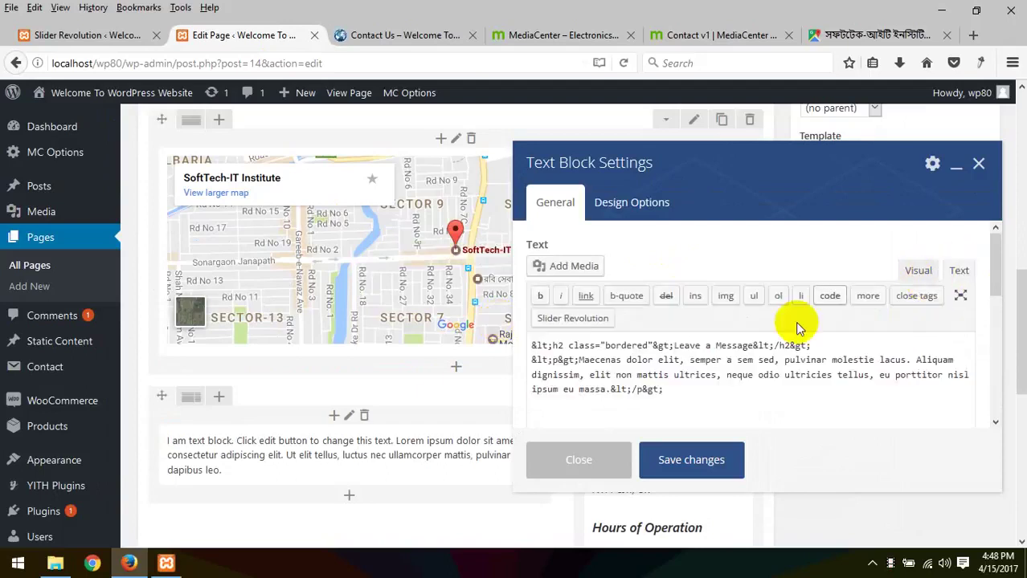
left_click_drag(680, 390, 314, 251)
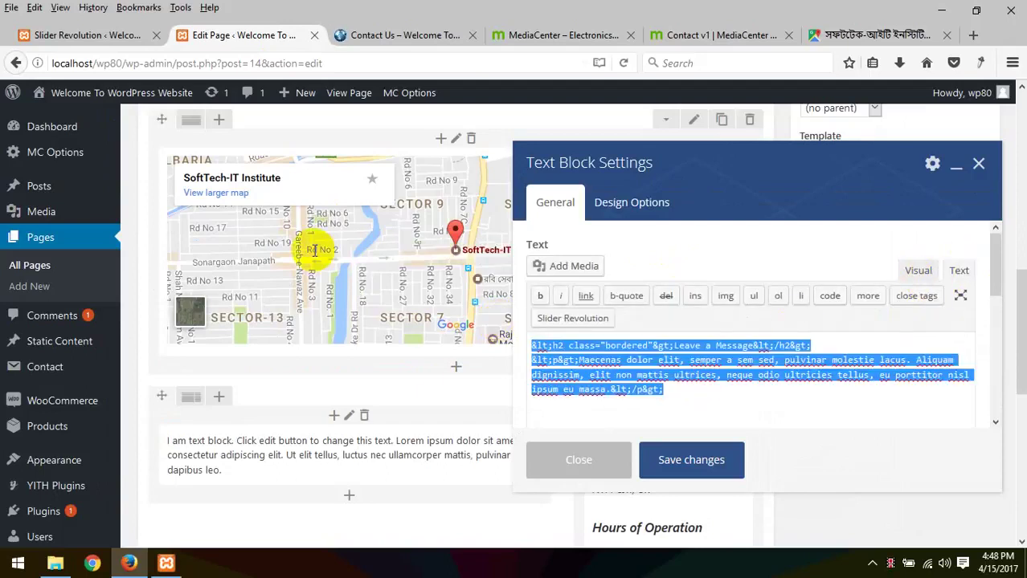
left_click(924, 271)
scroll(629, 376, "down", 2)
left_click(641, 333)
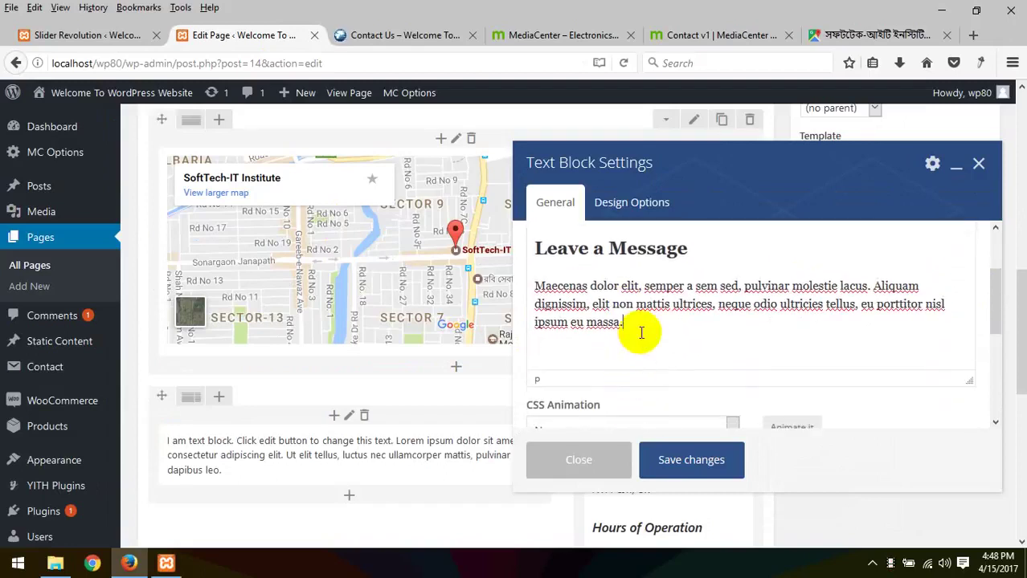
key("Return")
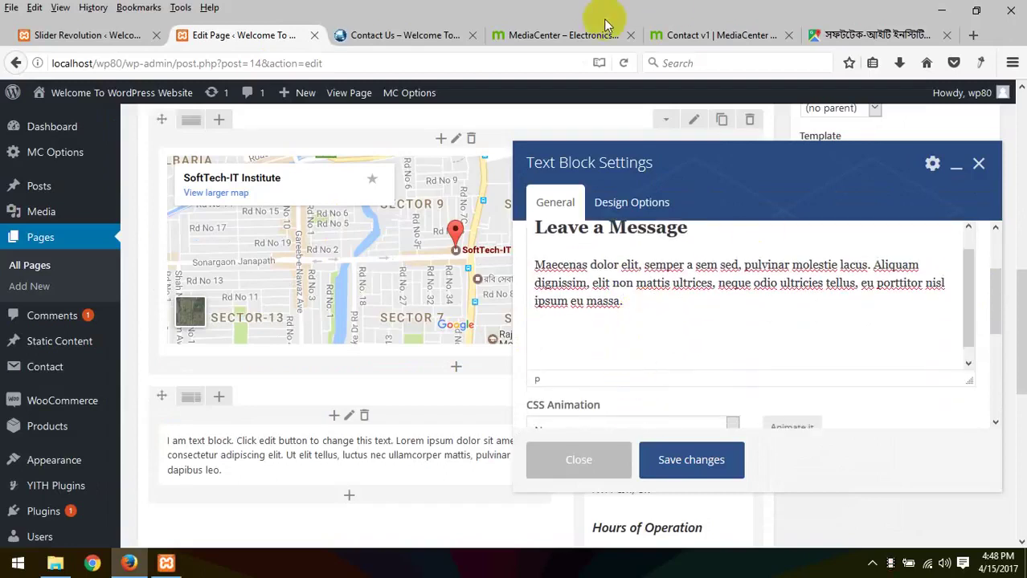
- Return to the demo's Contact v1 page and inspect the contact form's Subject field
left_click(580, 34)
left_click(719, 35)
scroll(466, 289, "down", 4)
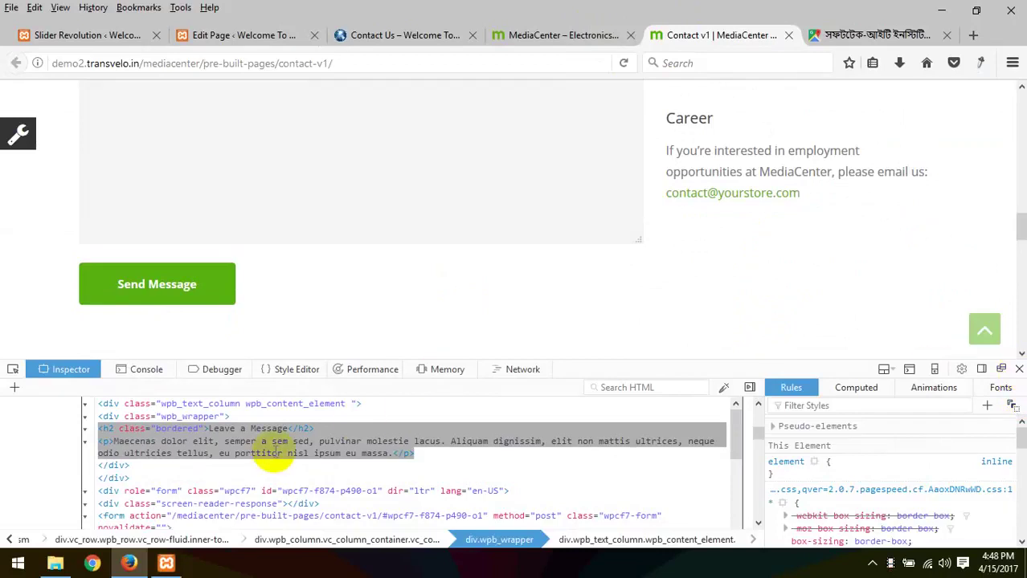
left_click(1019, 369)
scroll(293, 344, "up", 2)
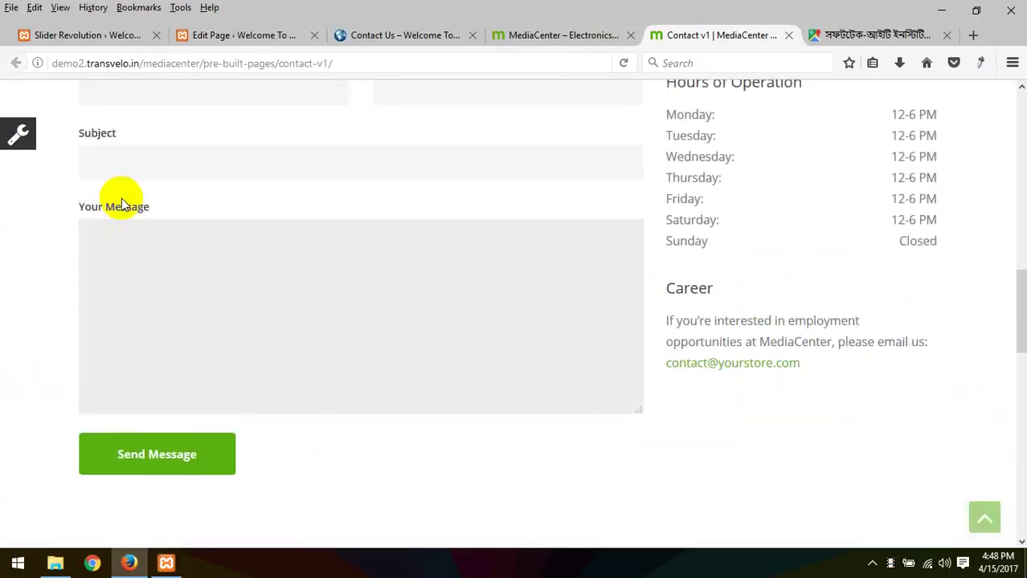
right_click(129, 199)
right_click(134, 174)
left_click(192, 332)
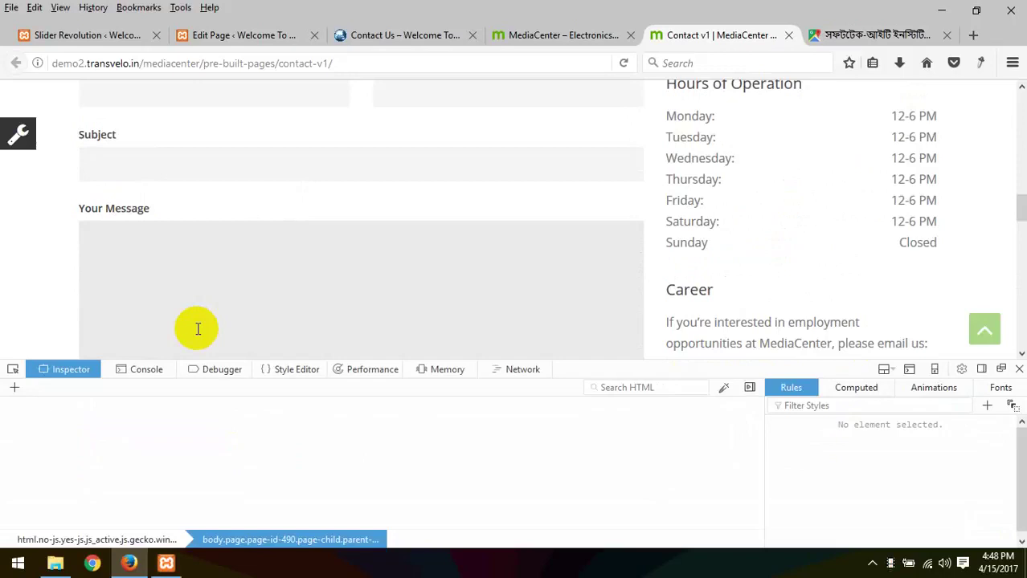
- Open the wpcf7-form element as editable HTML and copy its entire code
scroll(183, 473, "up", 2)
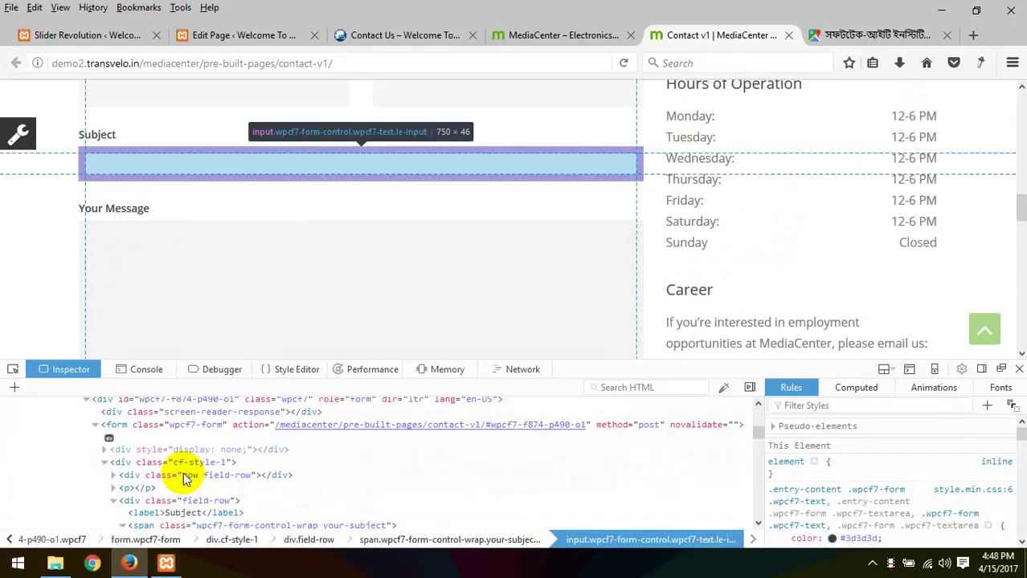
left_click(124, 432)
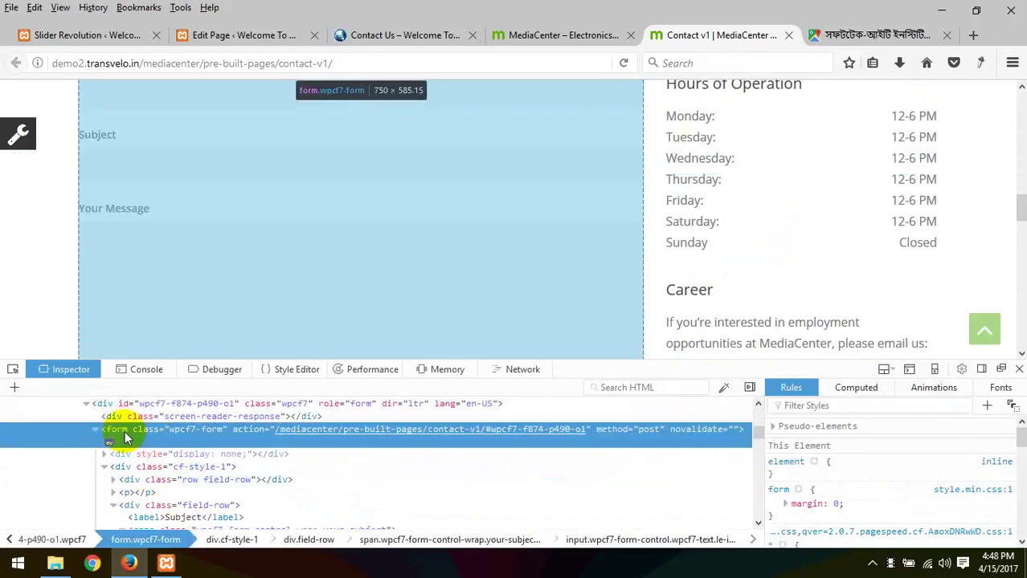
right_click(124, 437)
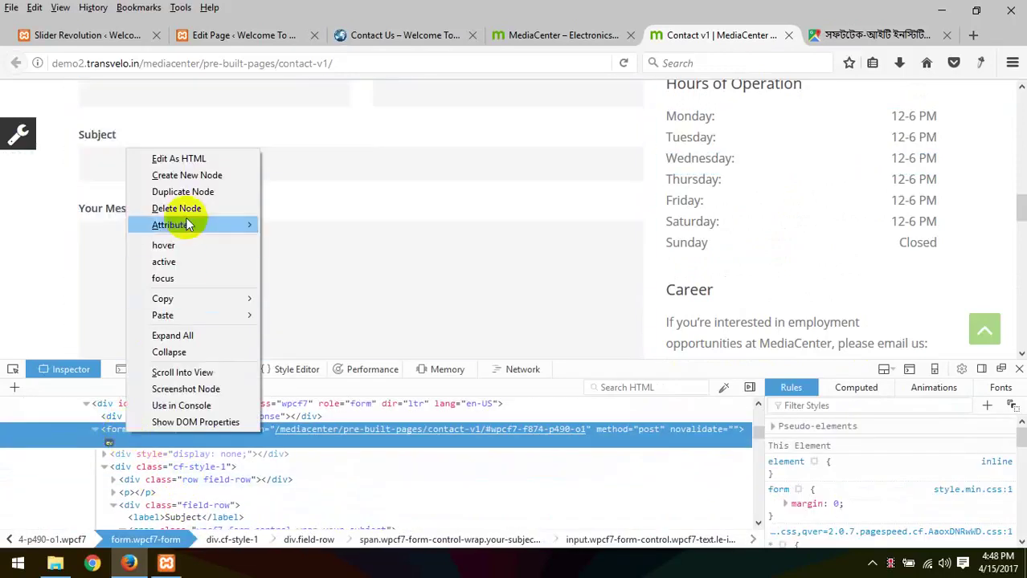
left_click(172, 158)
key("ctrl+a")
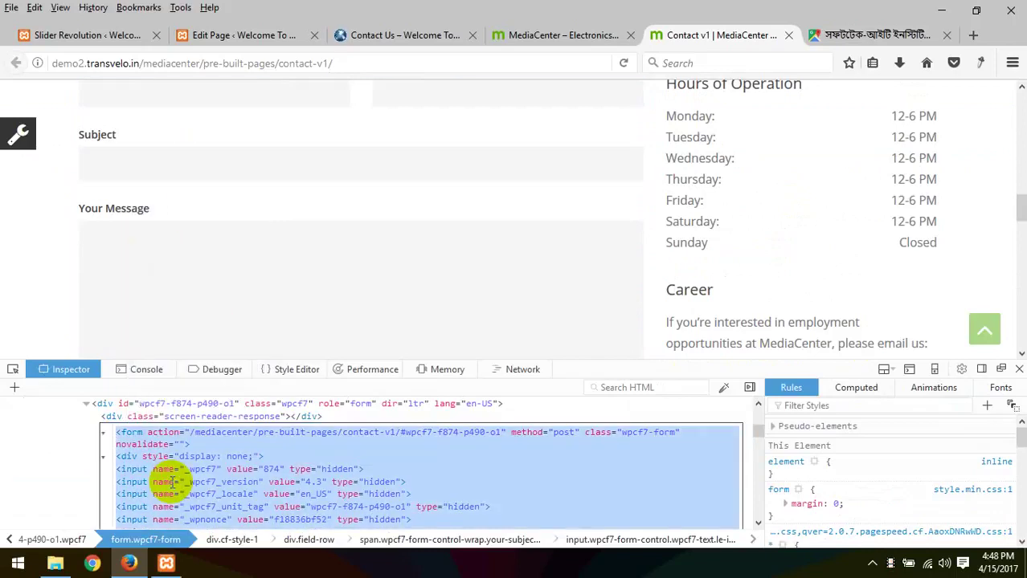
- Return to the Contact Us page editor and save the "Leave a Message" text block
left_click(225, 35)
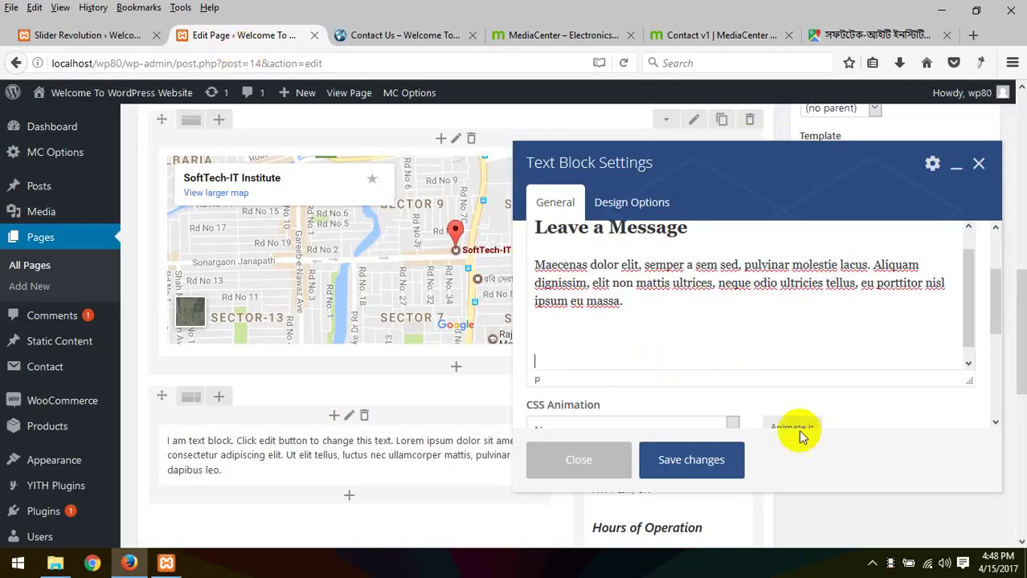
scroll(932, 286, "up", 3)
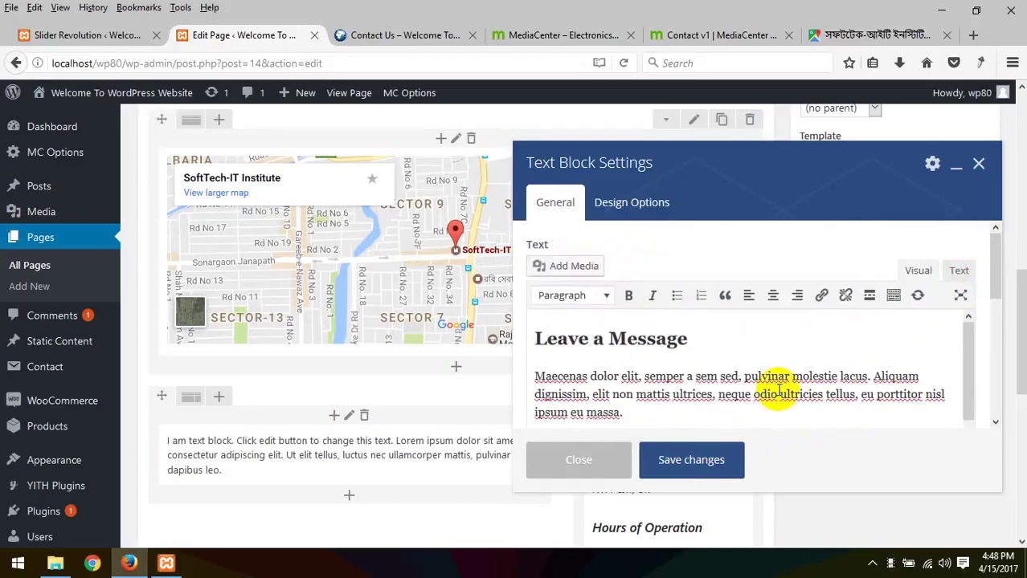
key("Escape")
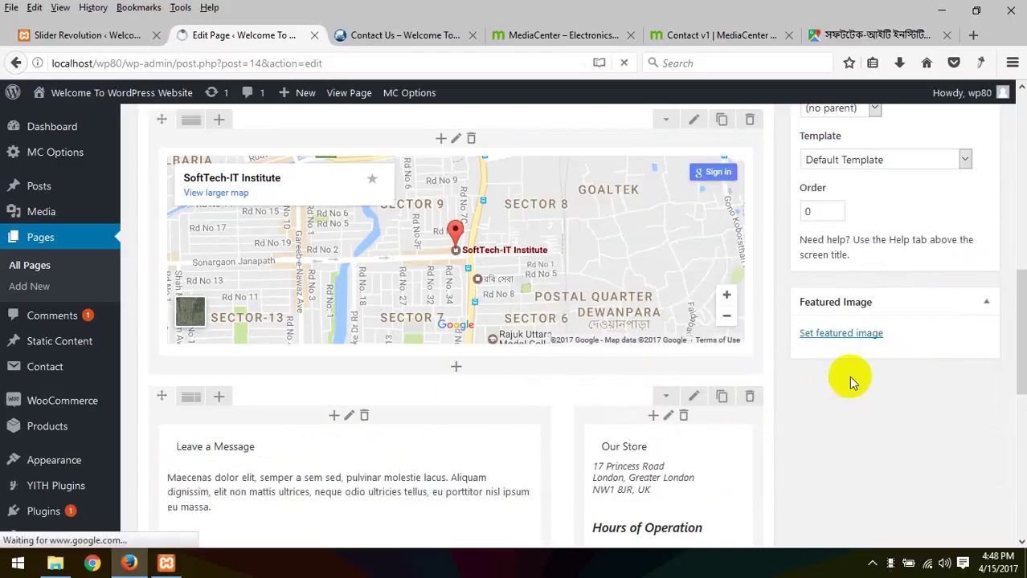
- Add a text block below the "Leave a Message" text, replace its source with the copied form HTML, and save it
scroll(683, 397, "down", 5)
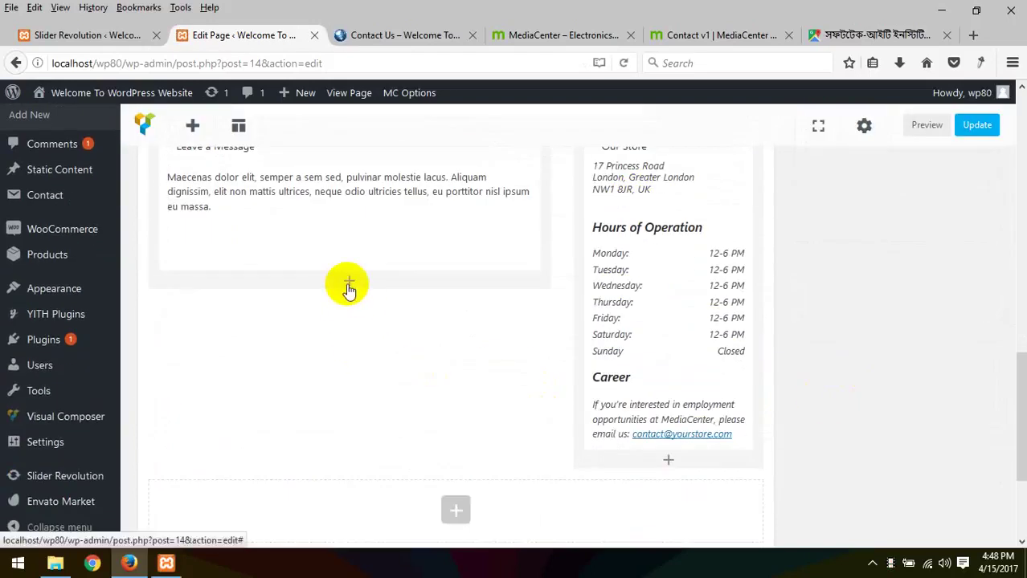
left_click(348, 283)
left_click(390, 238)
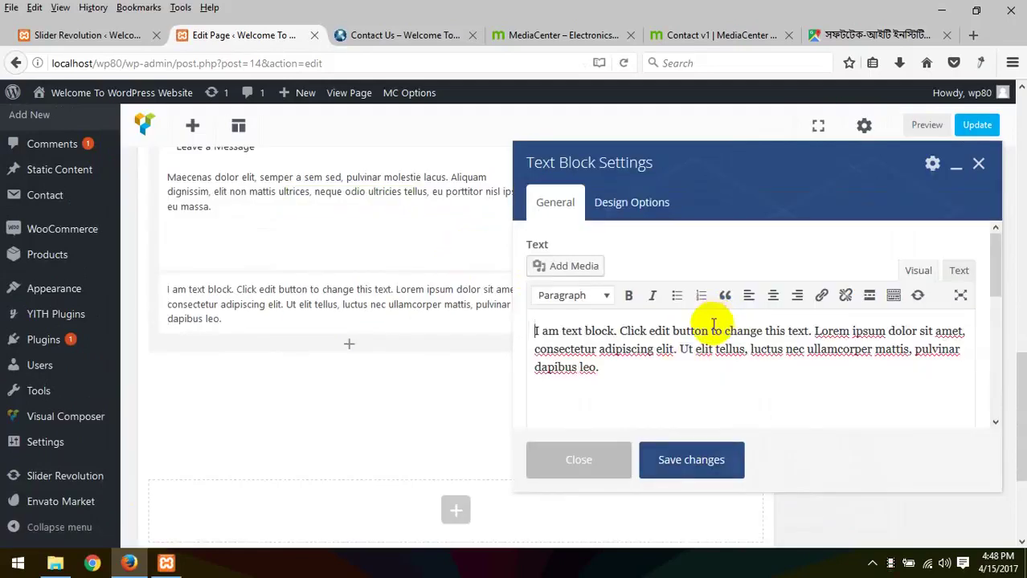
left_click(959, 271)
left_click(642, 397)
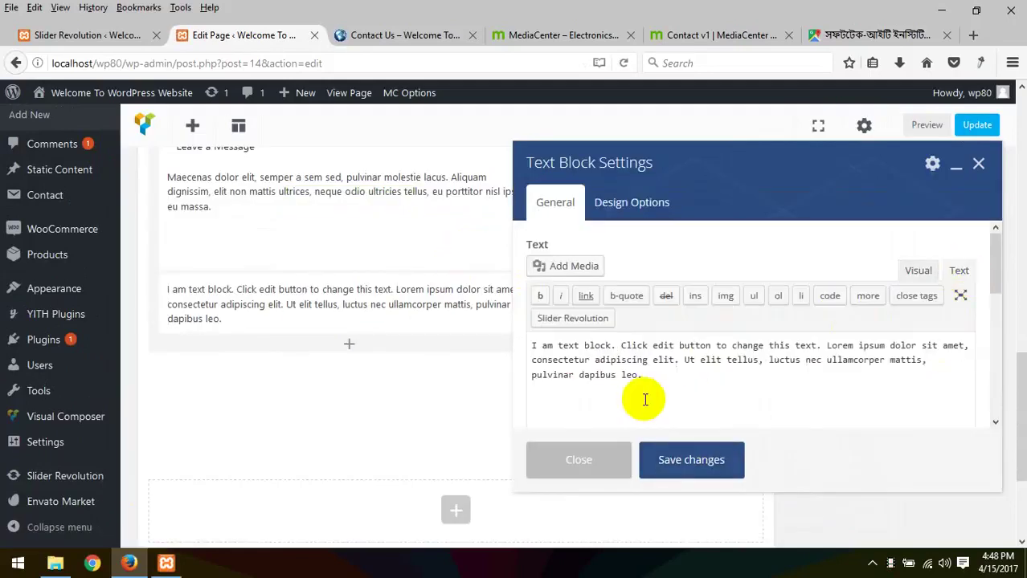
key("ctrl+a")
key("ctrl+v")
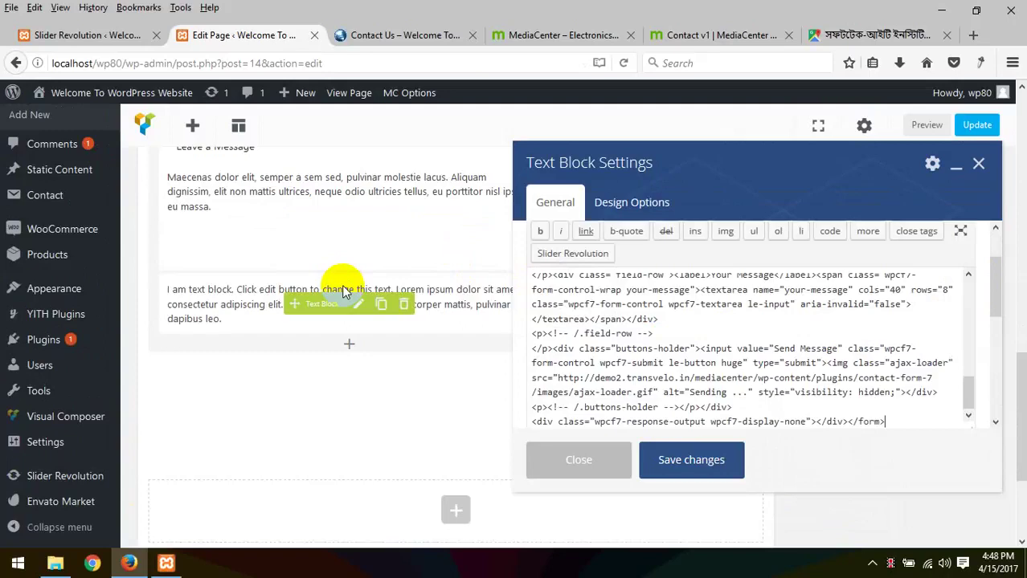
left_click(695, 460)
- Try to update the Contact Us page, and go back to its editor
scroll(871, 440, "up", 5)
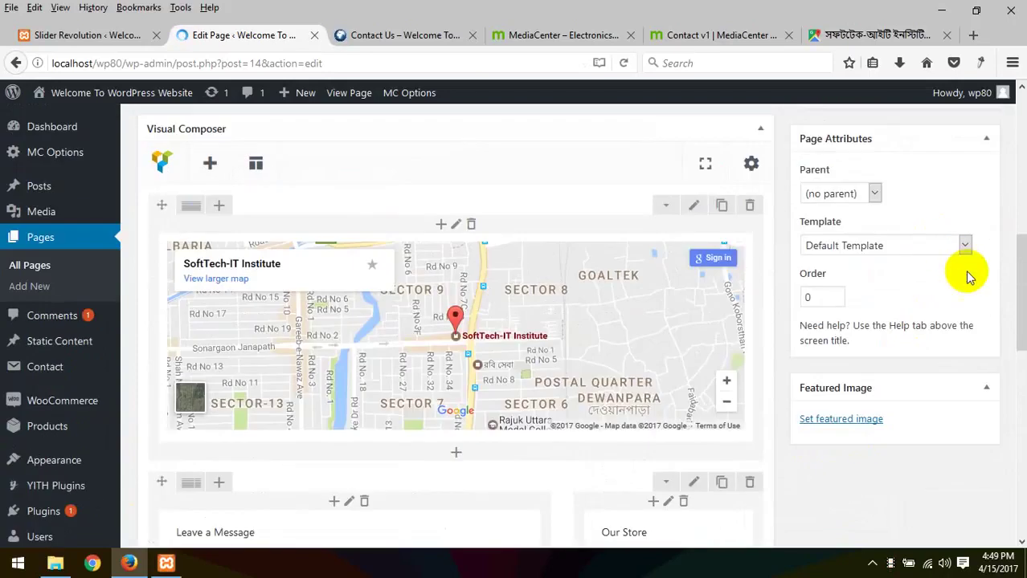
scroll(966, 276, "up", 4)
left_click(967, 263)
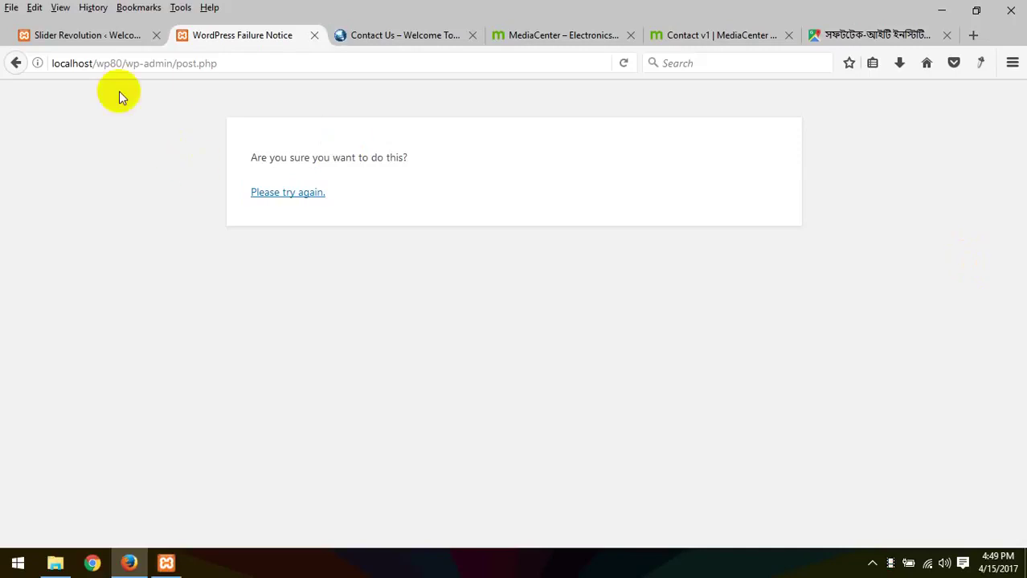
left_click(14, 62)
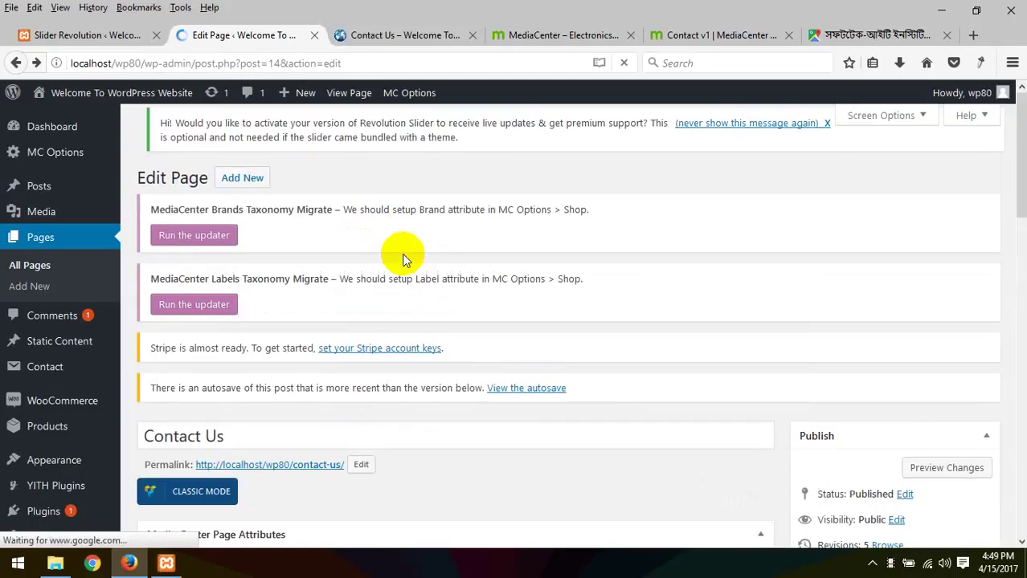
- Add a text block to the empty column beside the "Our Store" text
scroll(402, 253, "down", 10)
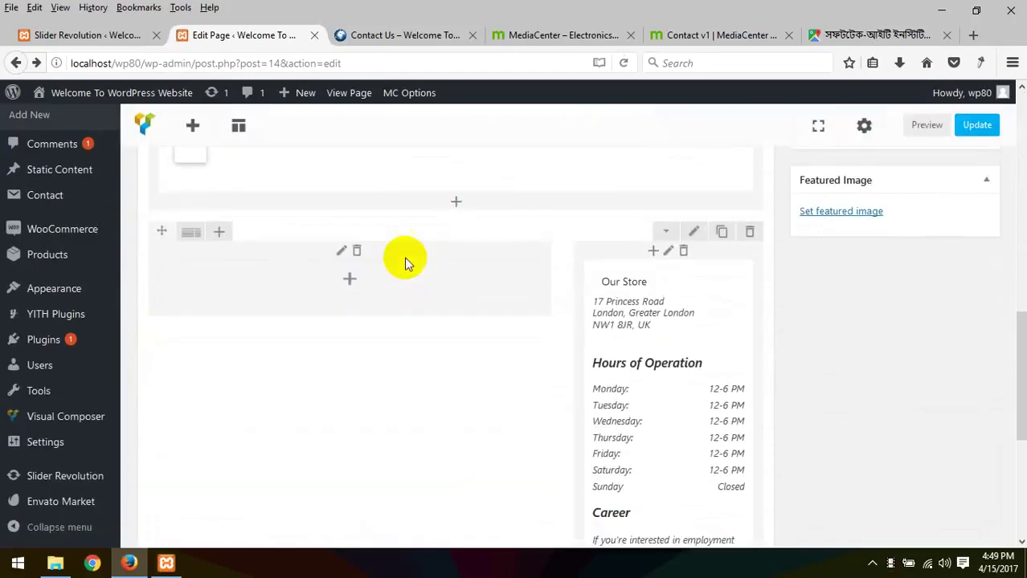
left_click(350, 187)
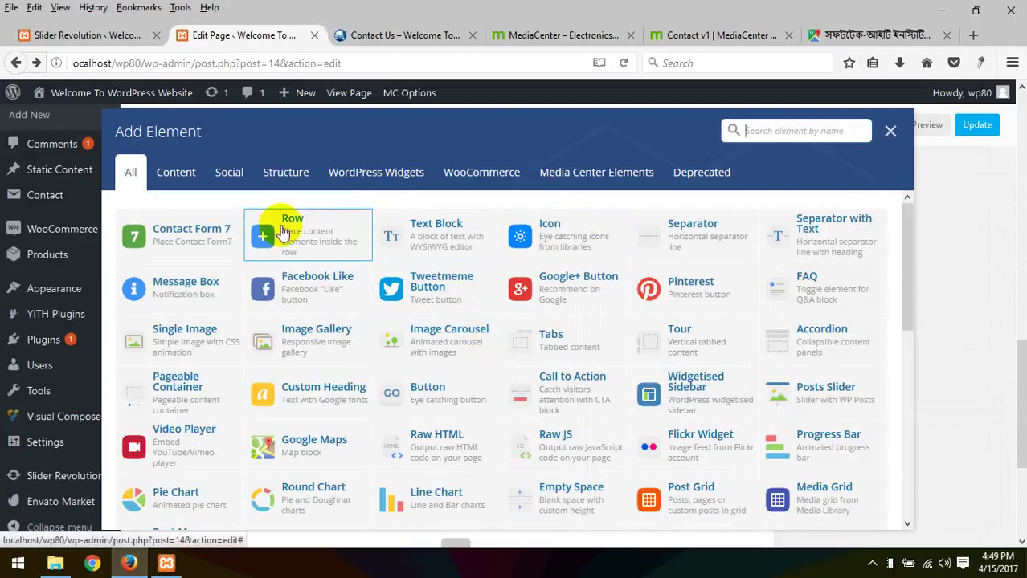
left_click(379, 229)
- Copy the "Leave a Message" heading and its paragraph from the demo's Contact v1 page
left_click(553, 36)
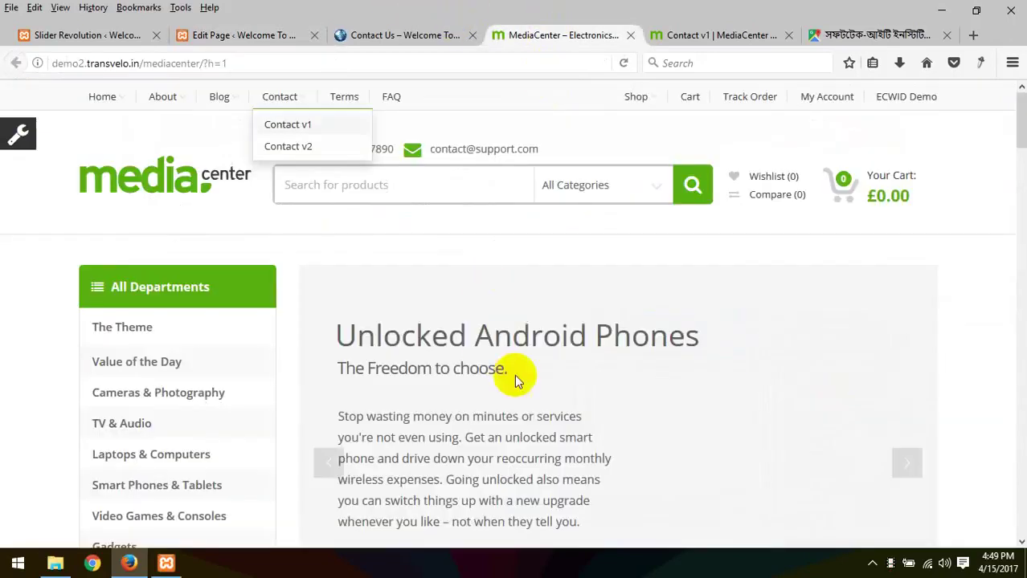
left_click(706, 32)
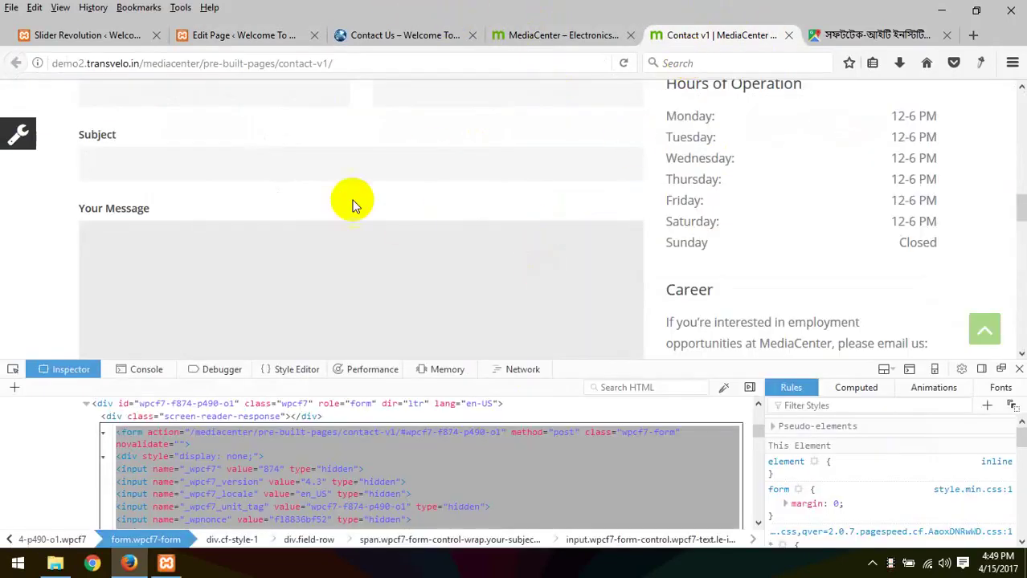
scroll(353, 202, "up", 5)
left_click_drag(489, 278, 78, 204)
key("ctrl+c")
- Replace the new text block's placeholder with the copied heading and paragraph, save it, and update the Contact Us page
left_click(309, 34)
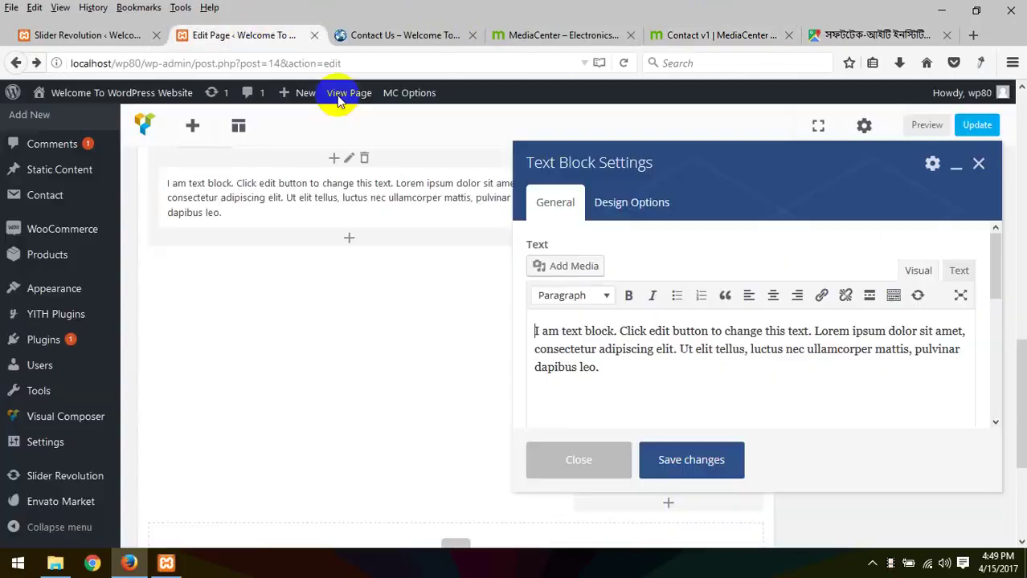
left_click_drag(642, 371, 378, 267)
key("ctrl+v")
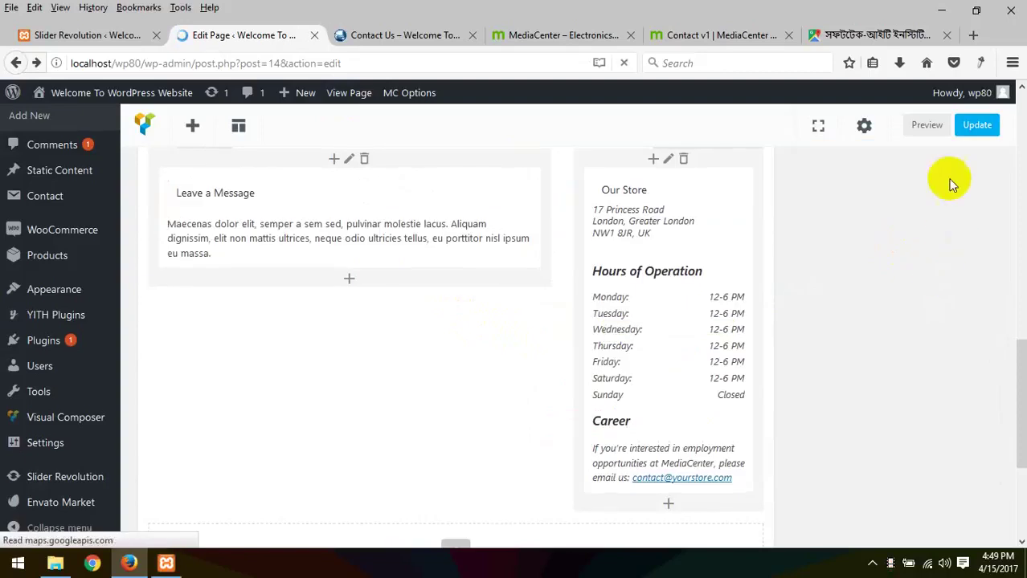
scroll(948, 178, "up", 5)
left_click(966, 207)
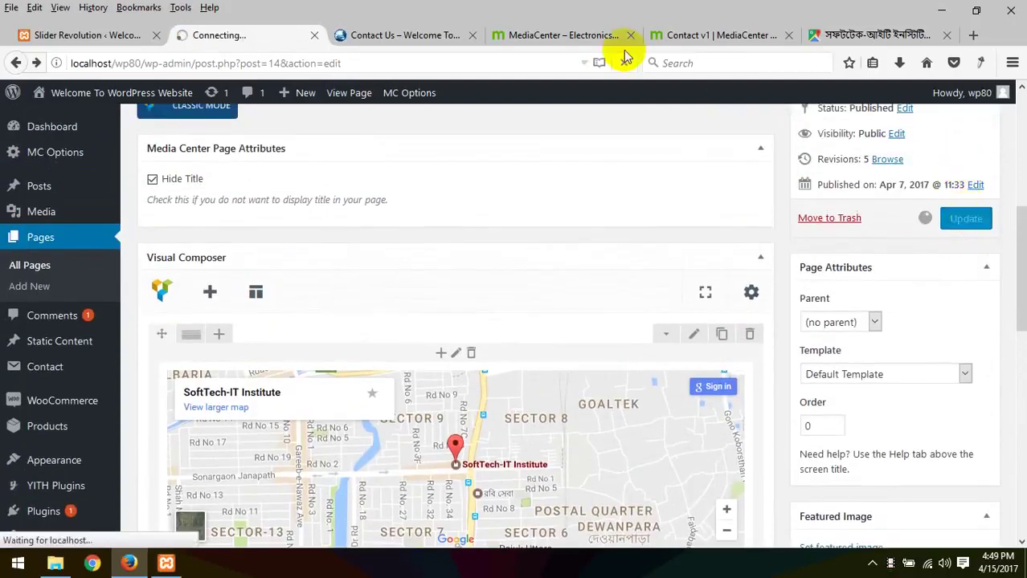
- Return to the demo's Contact v1 page and inspect the contact form's Your Name field
left_click(562, 35)
left_click(726, 40)
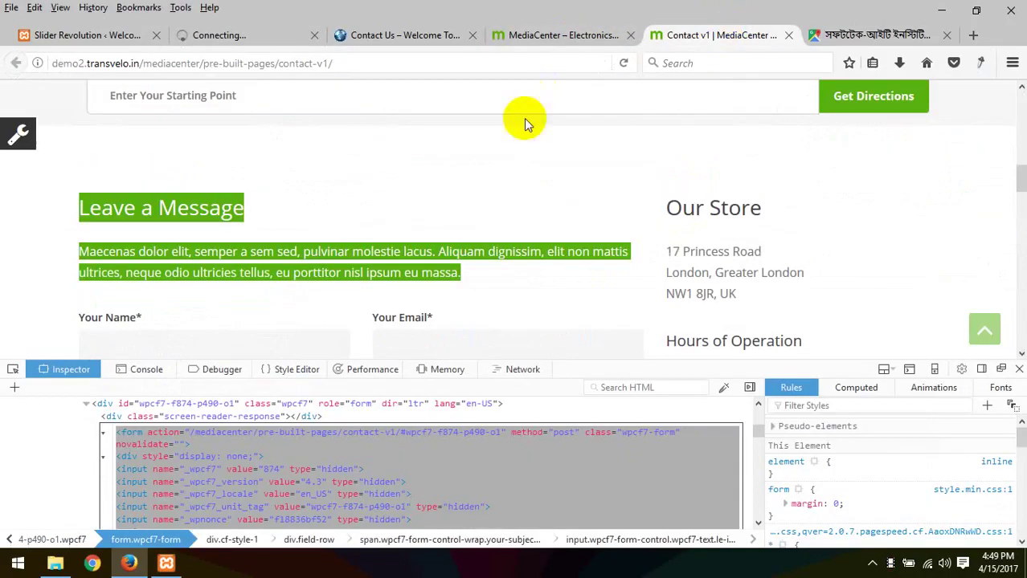
scroll(344, 257, "down", 3)
scroll(169, 148, "up", 2)
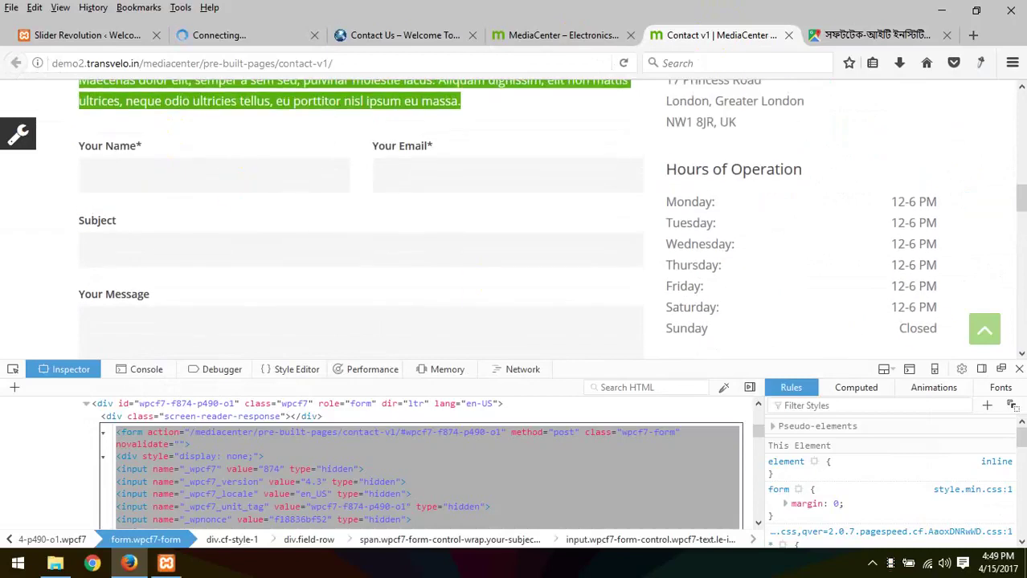
key("F12")
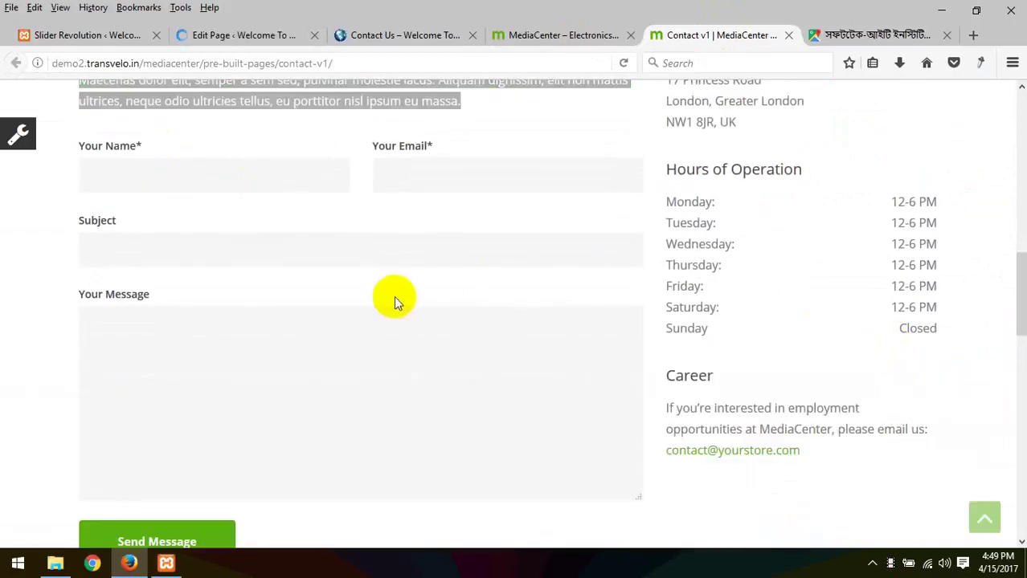
right_click(251, 182)
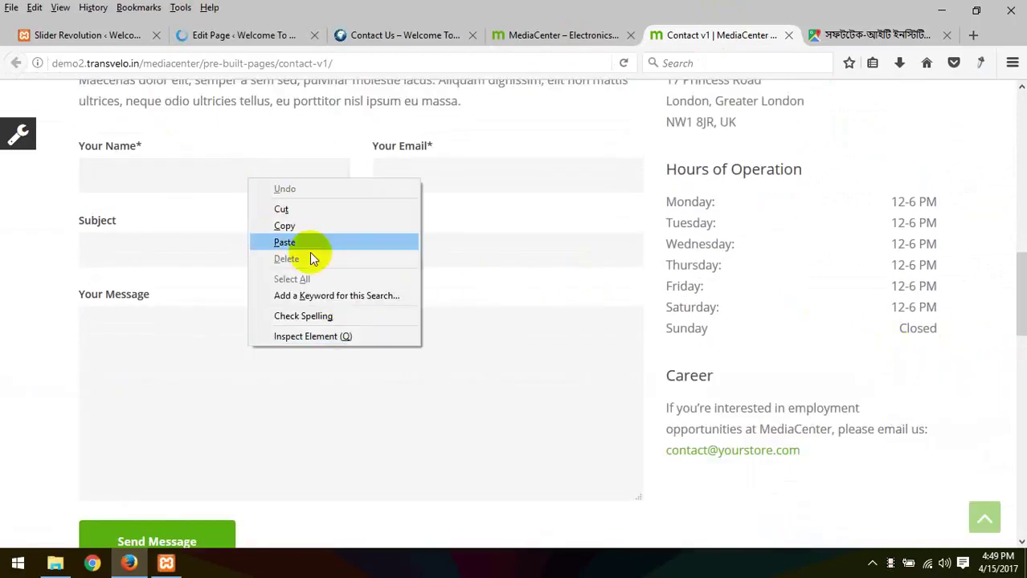
key("Escape")
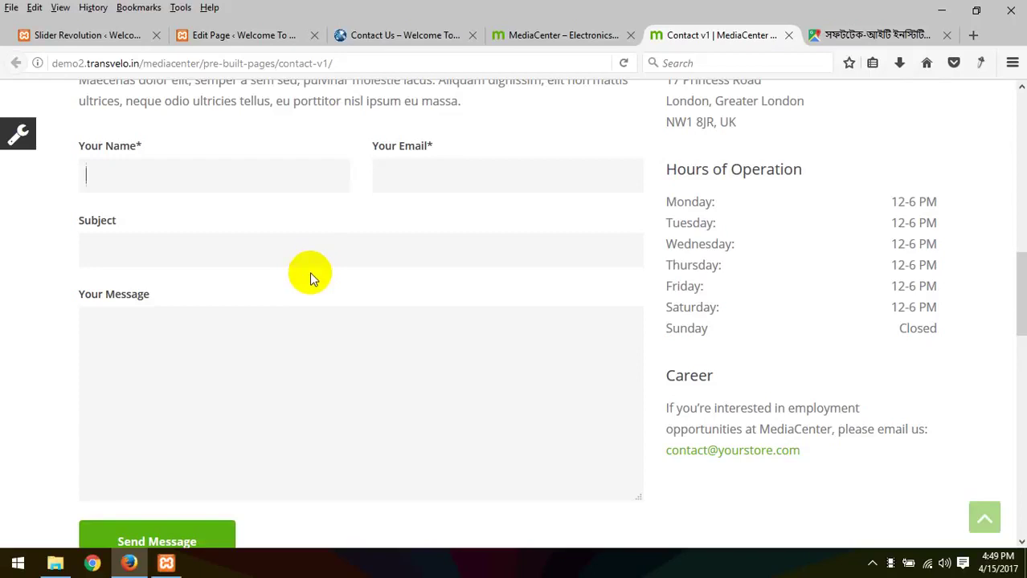
right_click(268, 178)
left_click(338, 342)
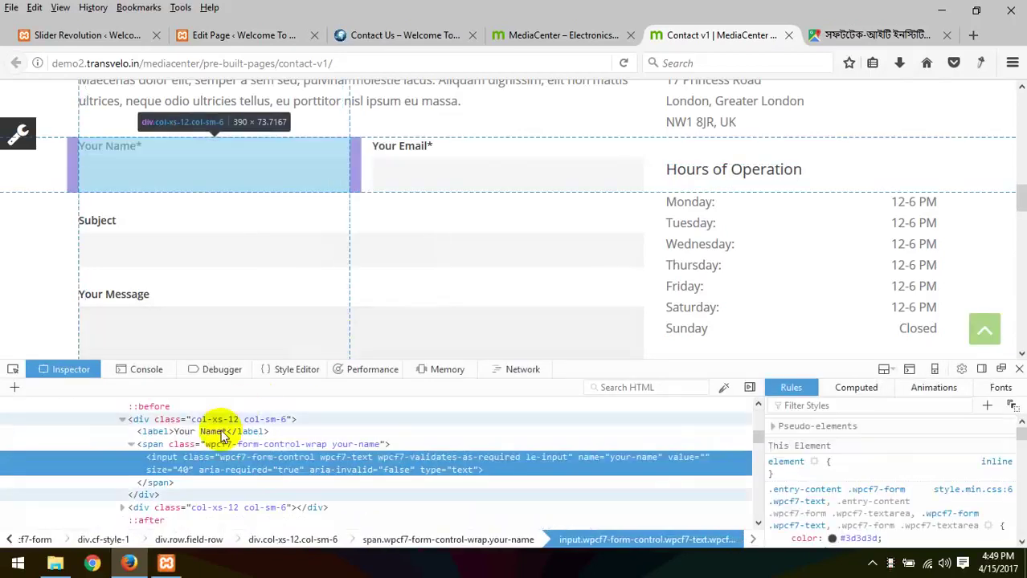
- Open the enclosing wpcf7-form element as editable HTML and copy all of its code
scroll(217, 442, "up", 2)
left_click(164, 434)
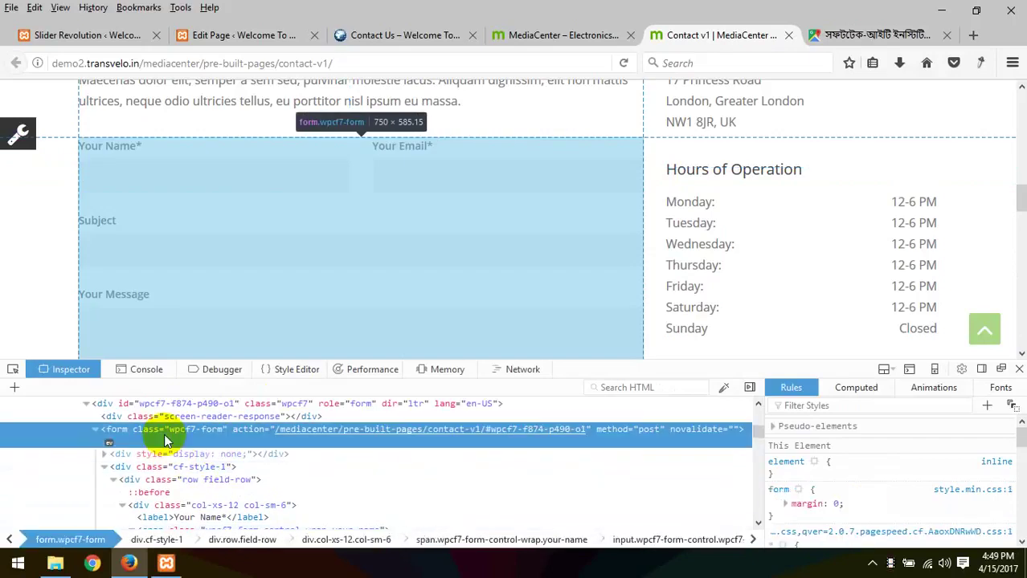
right_click(179, 434)
left_click(232, 158)
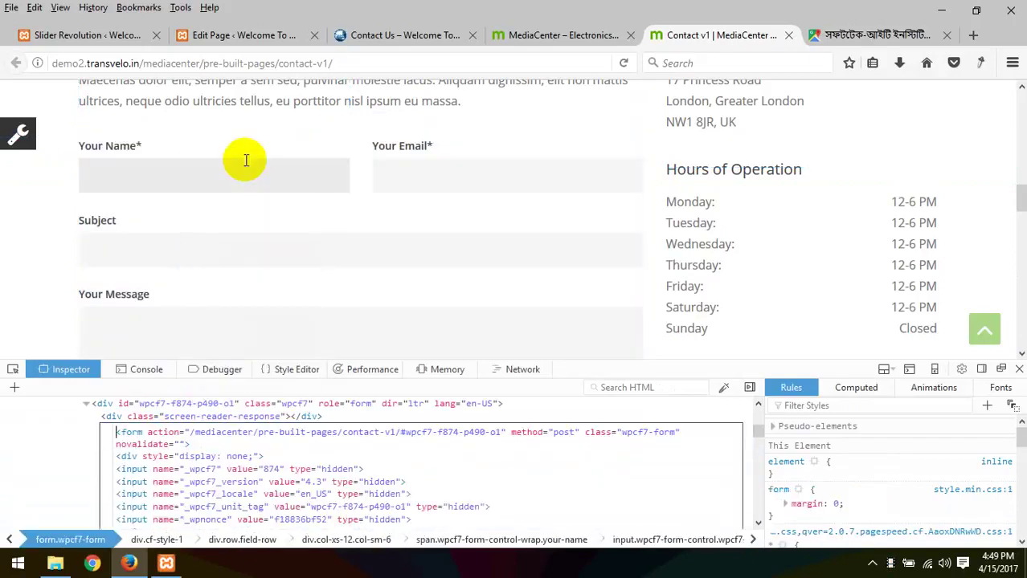
key("ctrl+a")
key("ctrl+c")
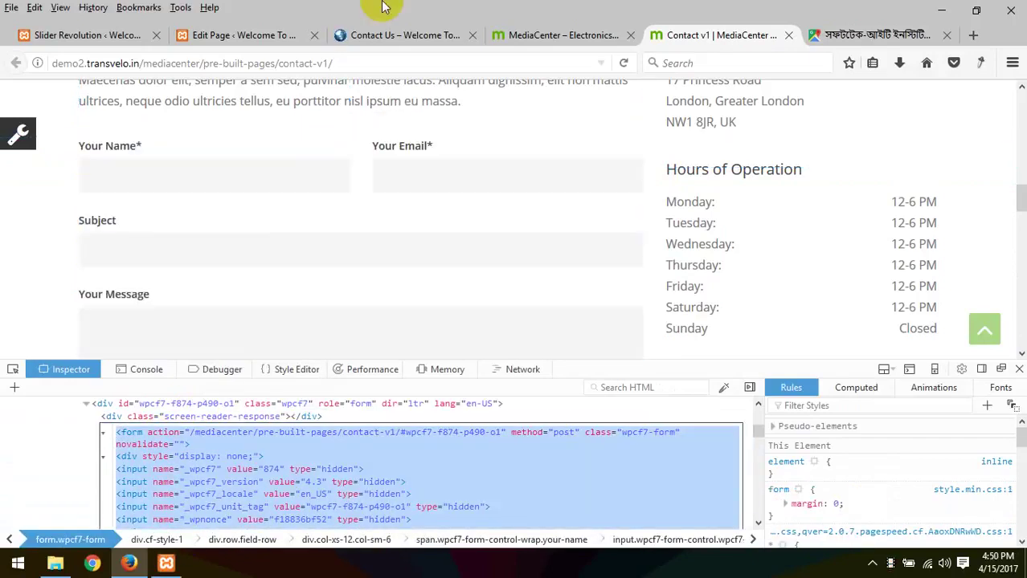
- Switch to the desktop and create a new text document there named index.html
left_click(945, 10)
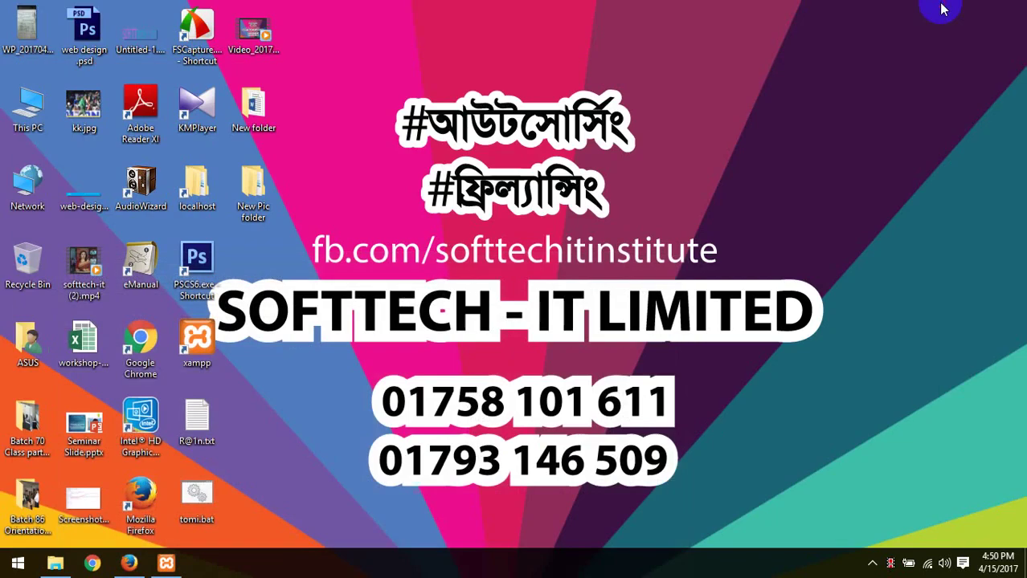
double_click(256, 189)
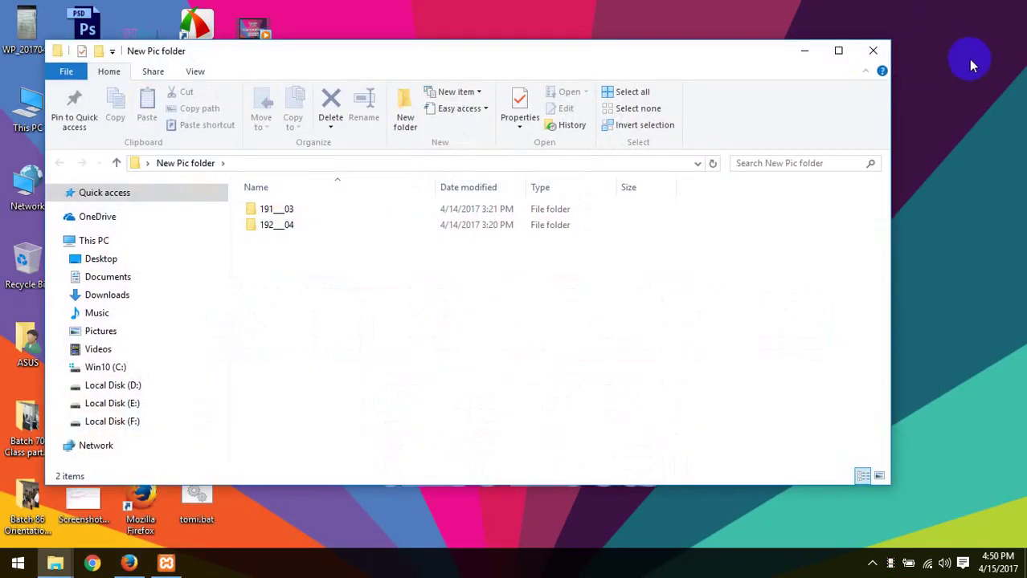
left_click(880, 50)
right_click(247, 283)
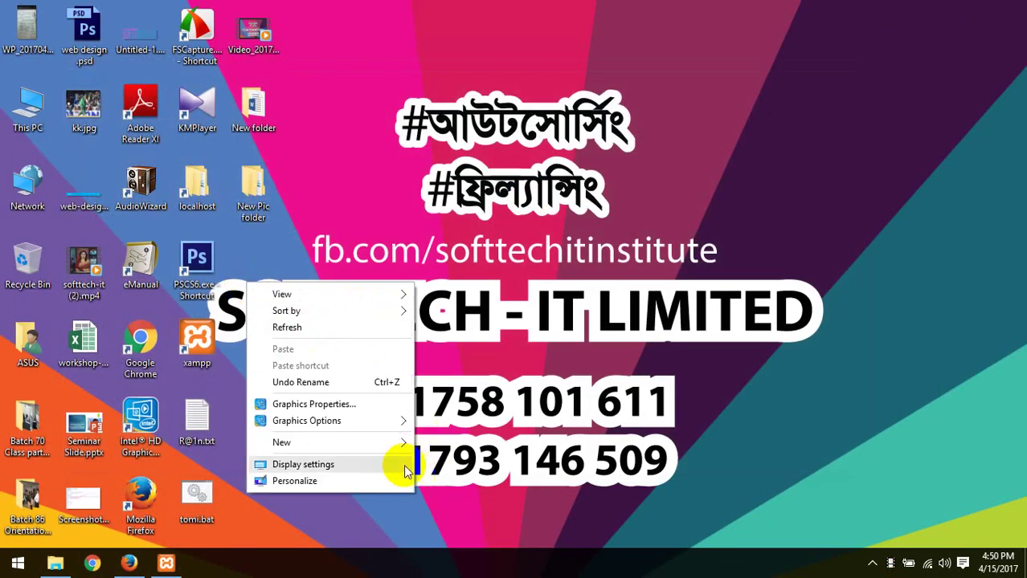
mouse_move(396, 455)
left_click(450, 402)
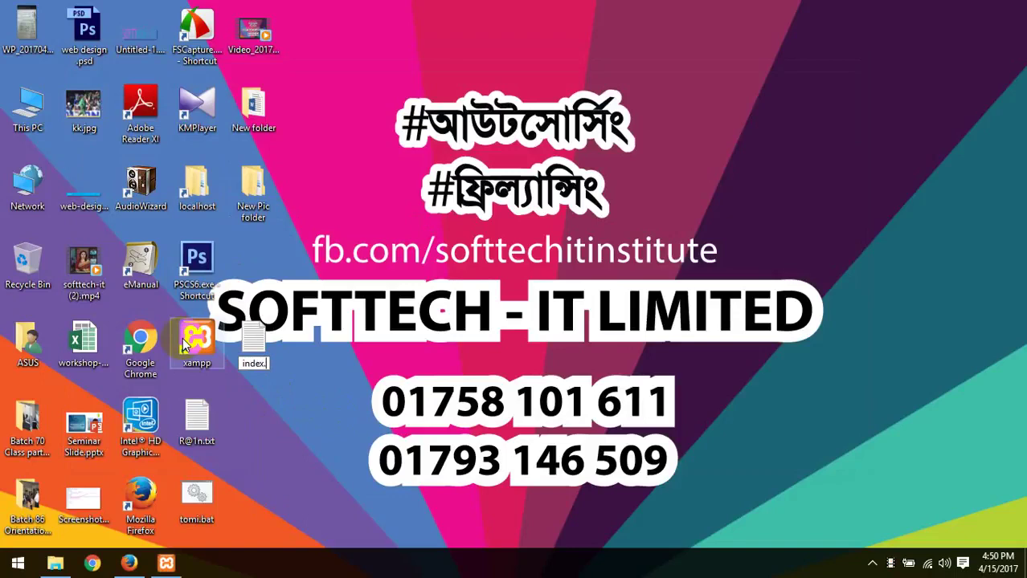
type("index.html")
key("Return")
key("Return")
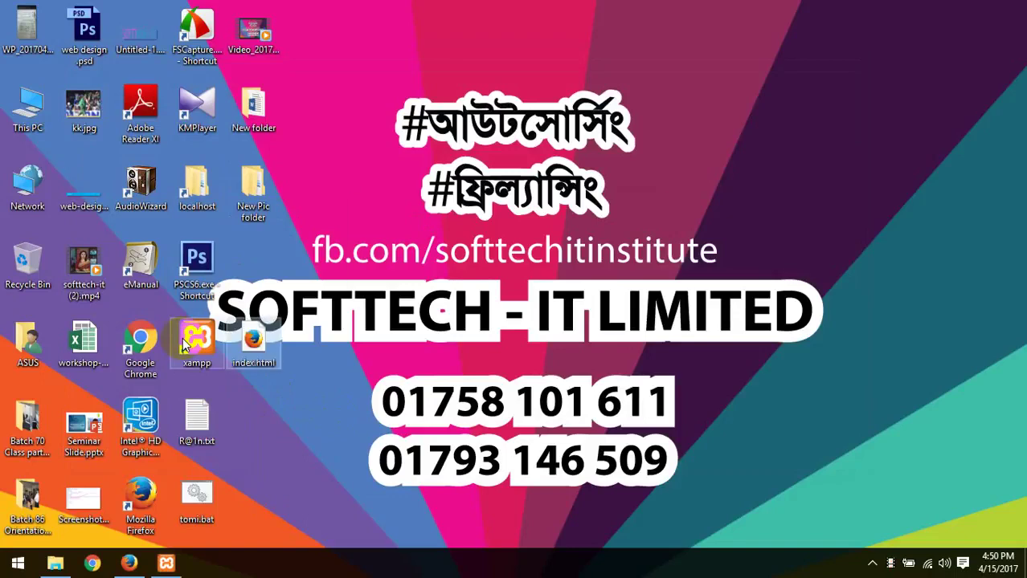
- Open the desktop's index.html in Notepad++ and close all other open files
right_click(273, 338)
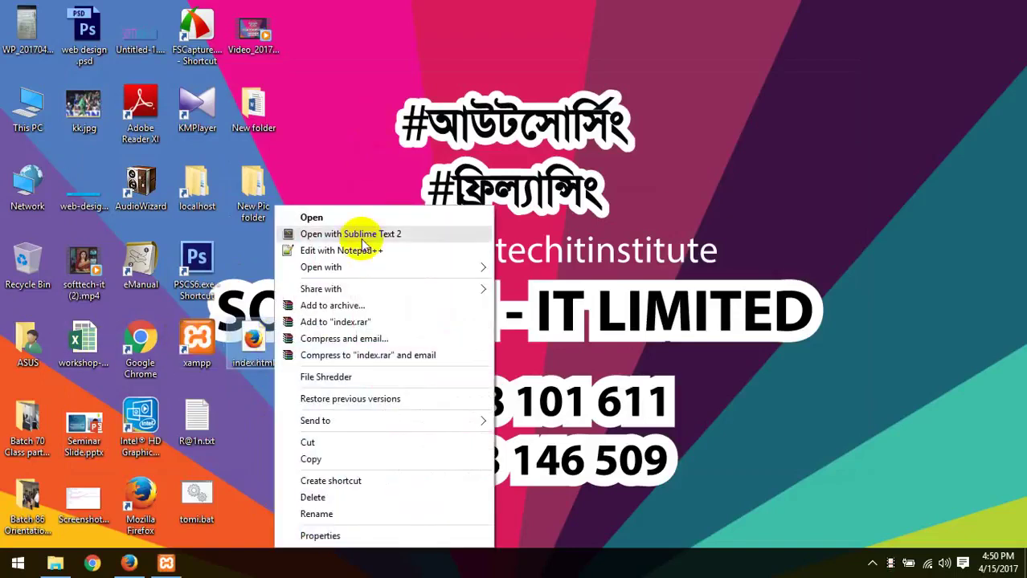
left_click(360, 249)
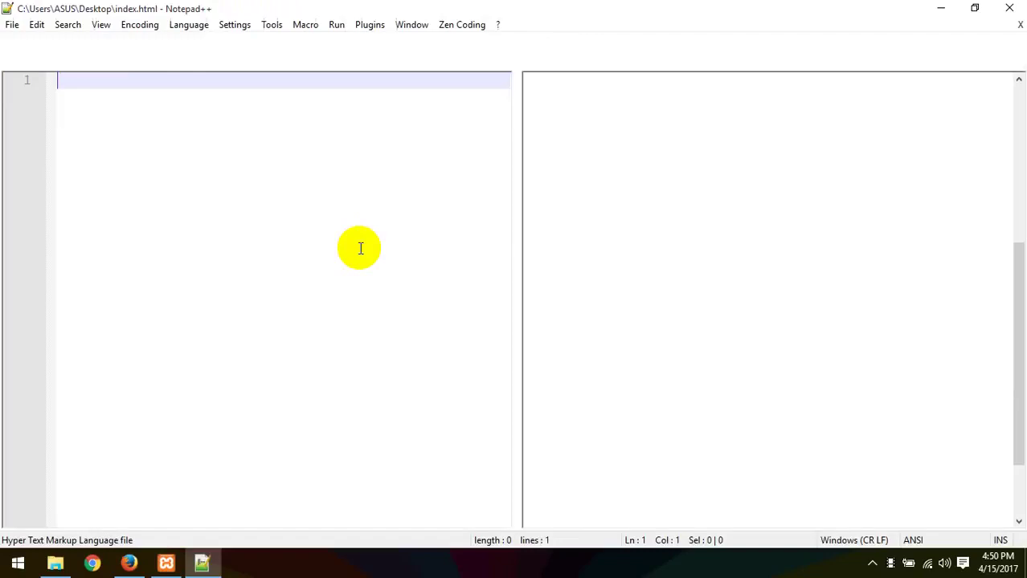
right_click(203, 101)
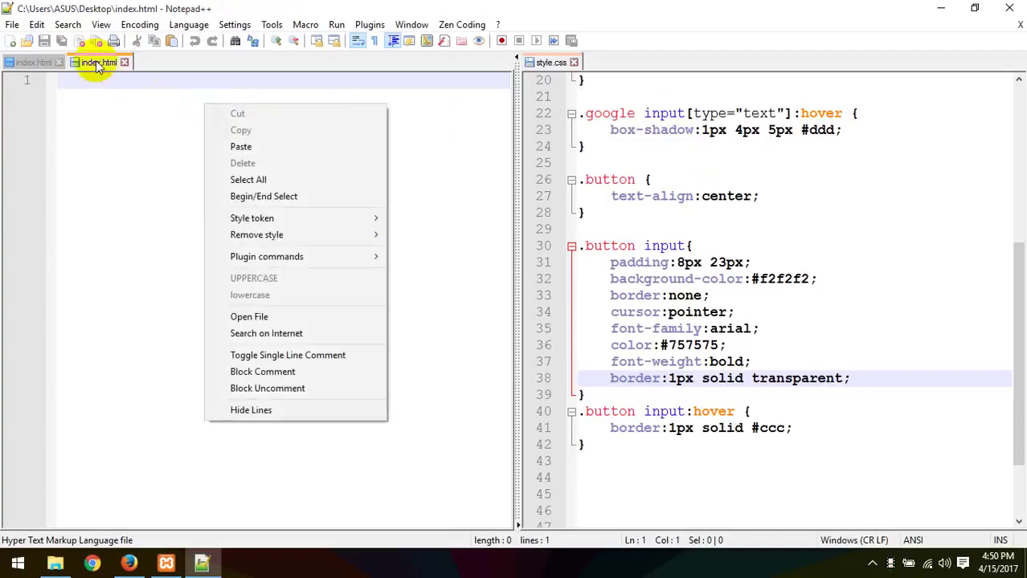
right_click(96, 62)
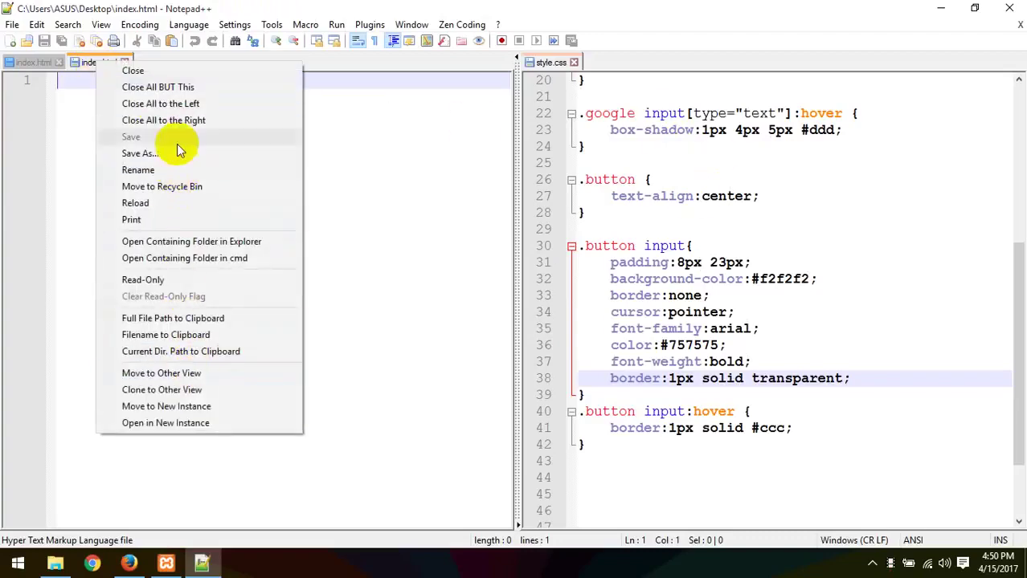
left_click(178, 89)
- Paste the copied contact form HTML into index.html and save the file
key("ctrl+v")
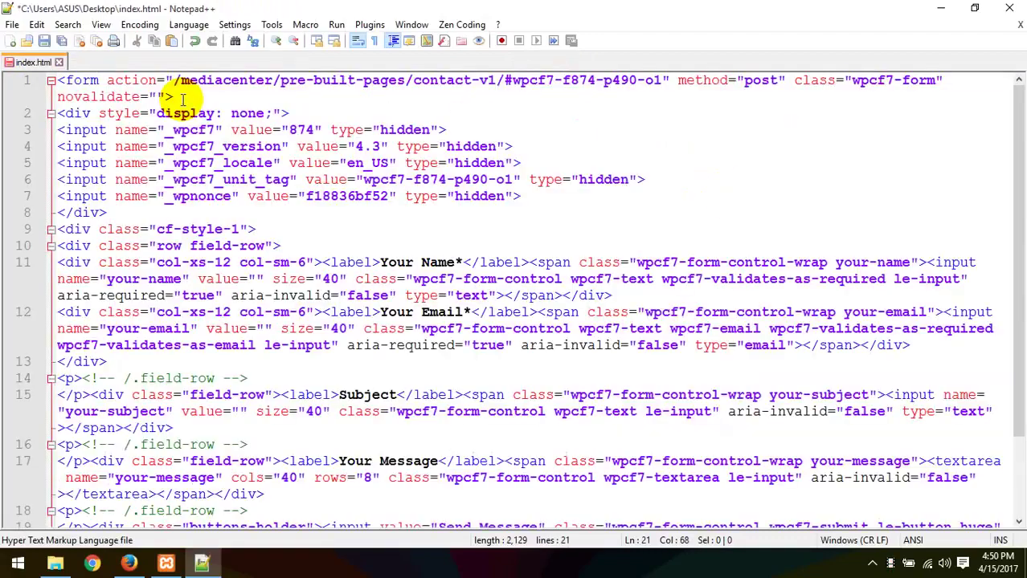
scroll(209, 205, "down", 2)
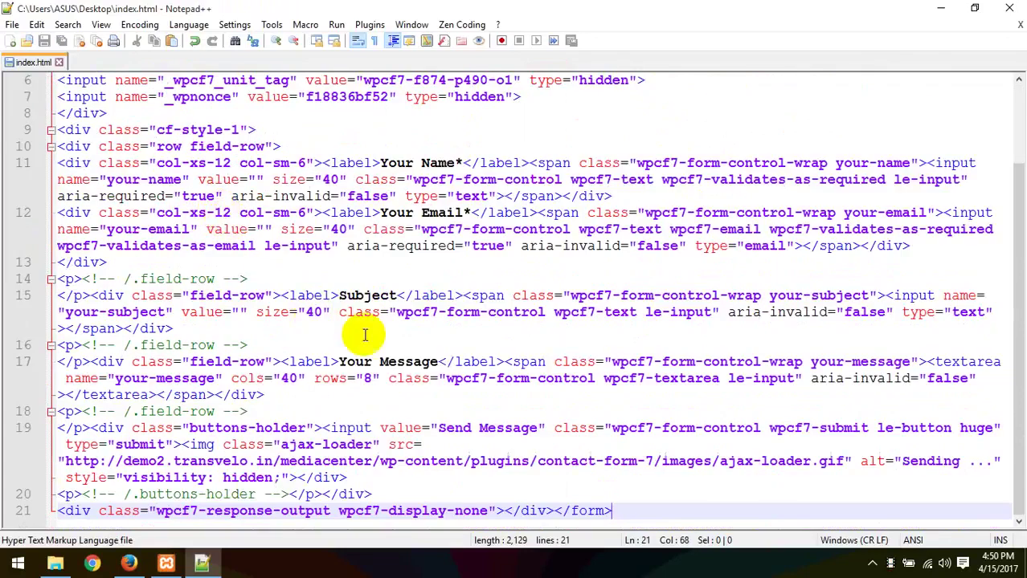
scroll(418, 334, "up", 2)
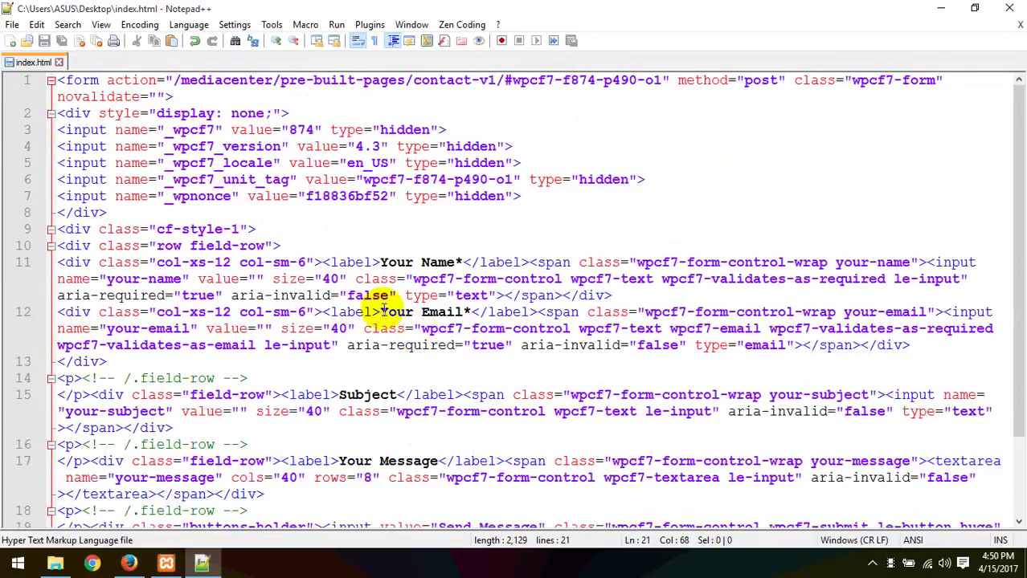
- Delete the display: none div with its hidden inputs and empty the form tag's action attribute
left_click(81, 114)
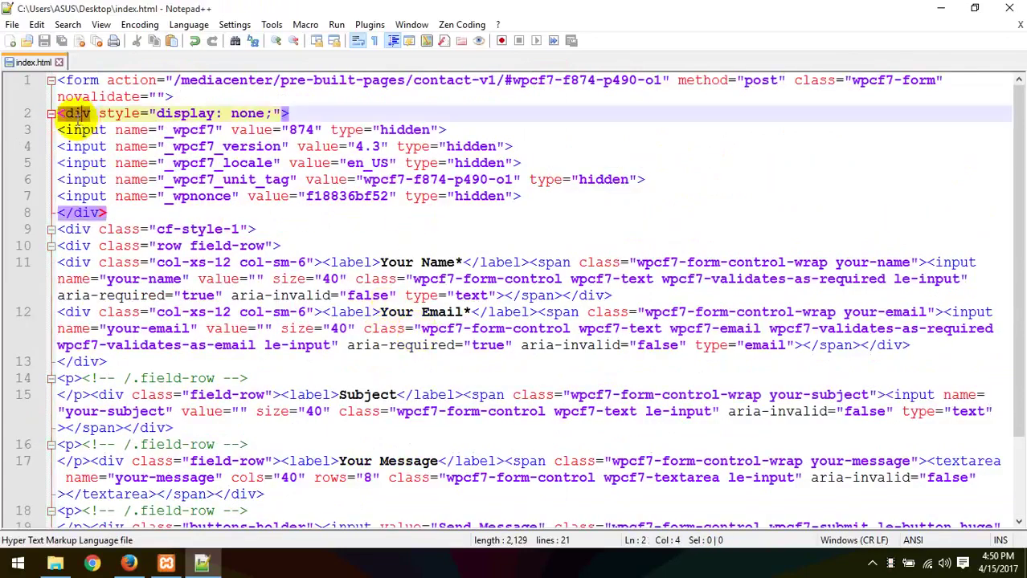
left_click_drag(113, 211, 7, 115)
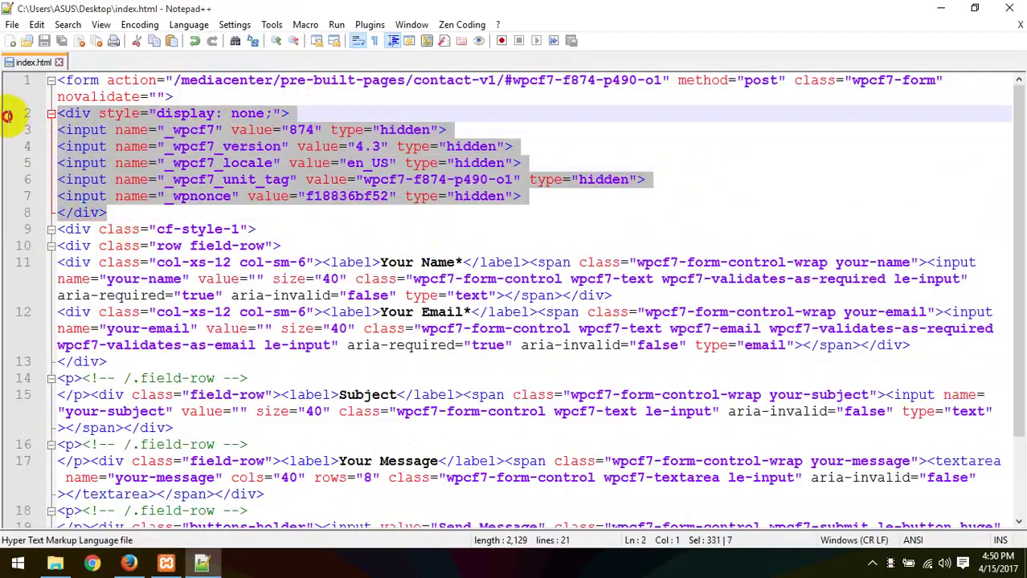
key("Delete")
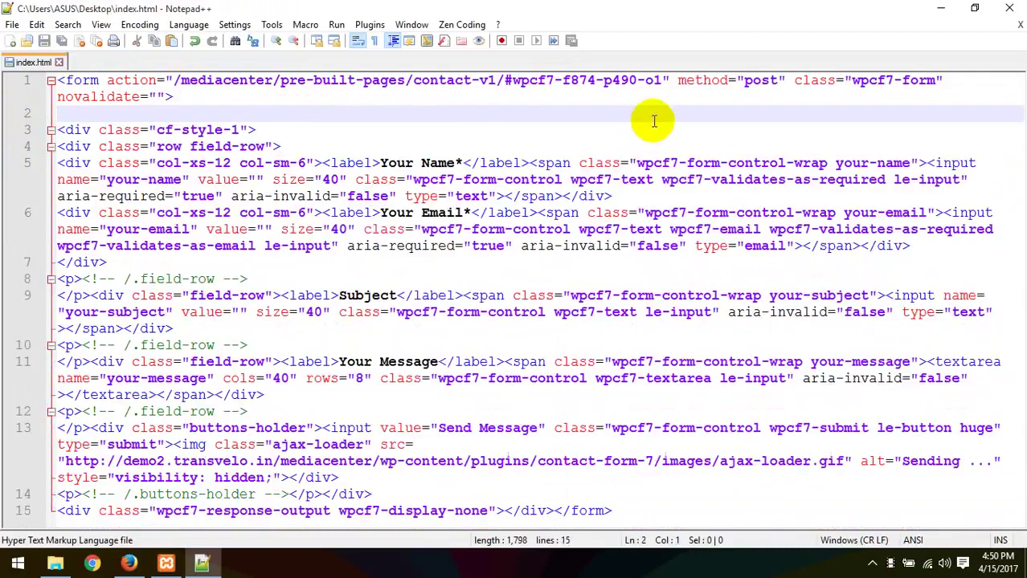
left_click_drag(666, 81, 181, 89)
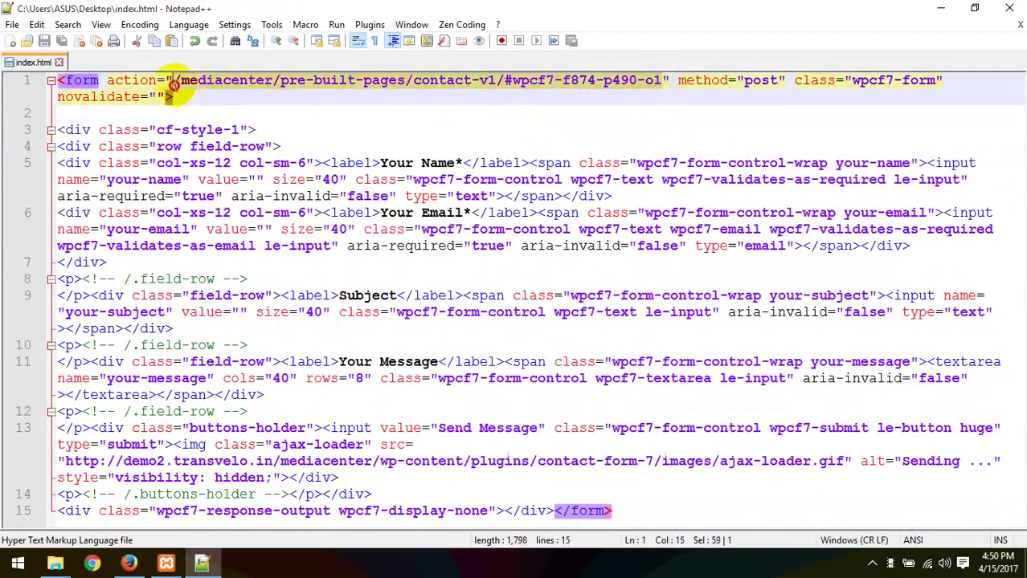
key("Delete")
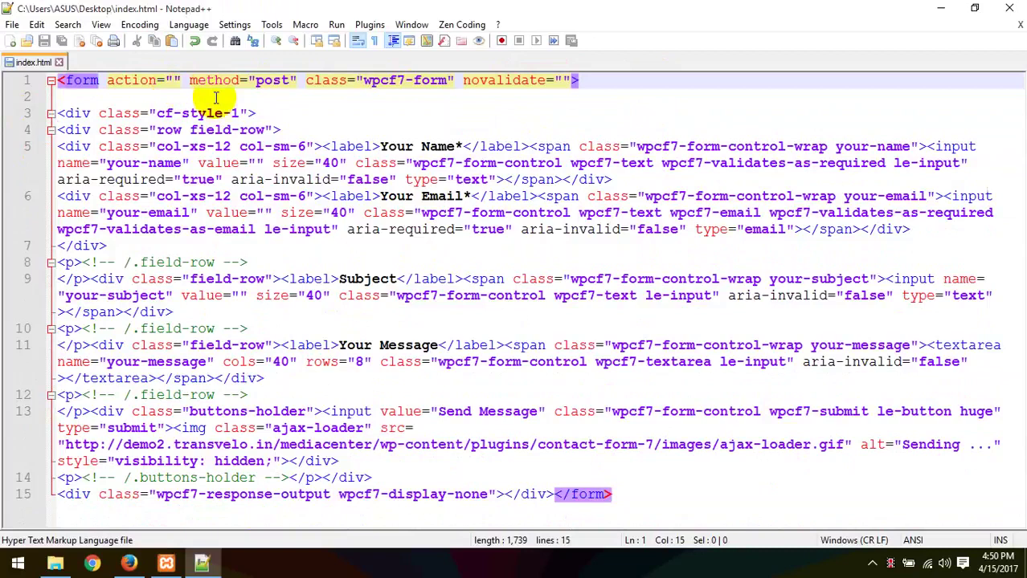
- Put the closing div tag of cf-style-1 and the closing form tag on their own lines and save the file
left_click(79, 113)
left_click(322, 477)
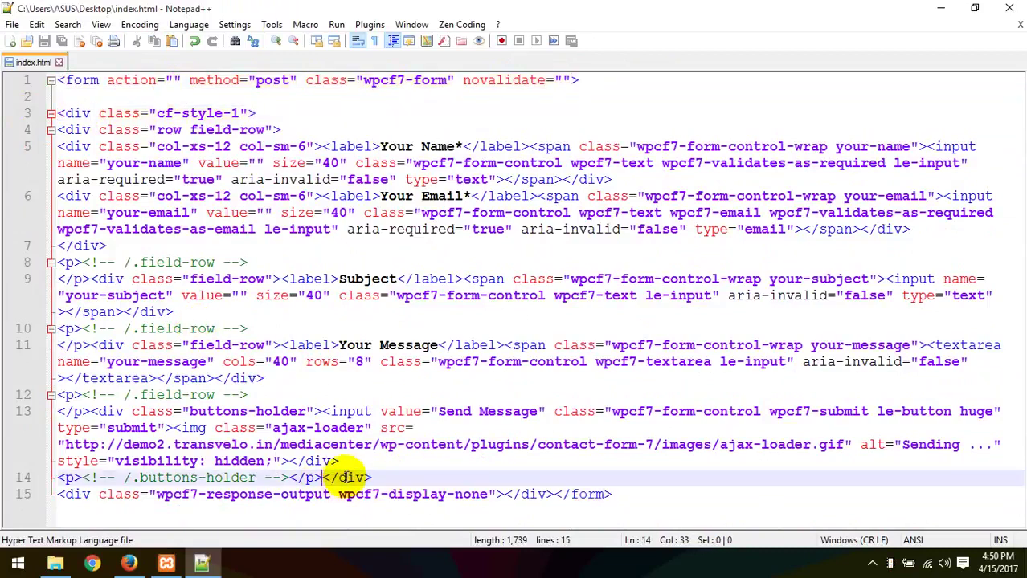
key("Return")
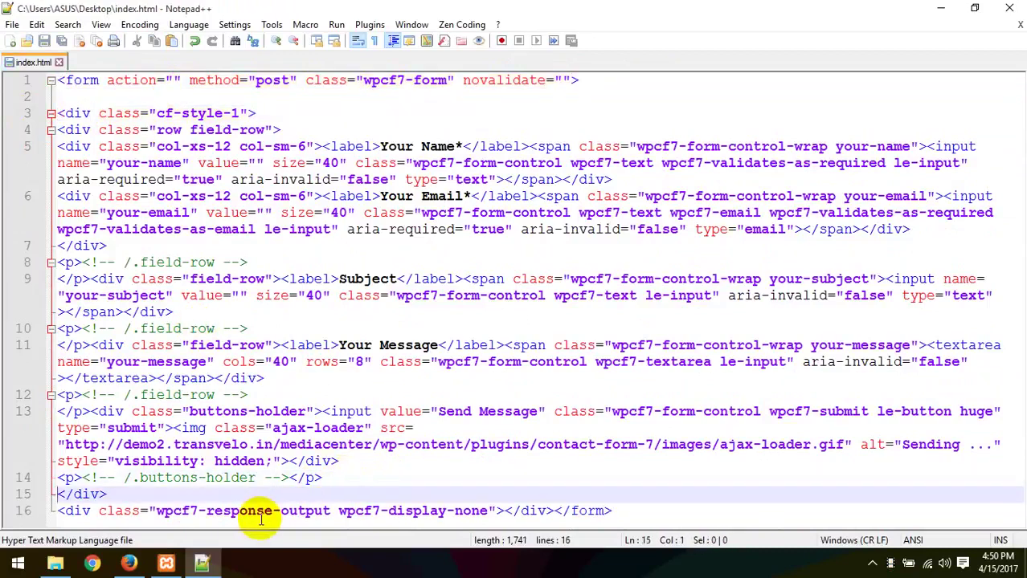
left_click(588, 511)
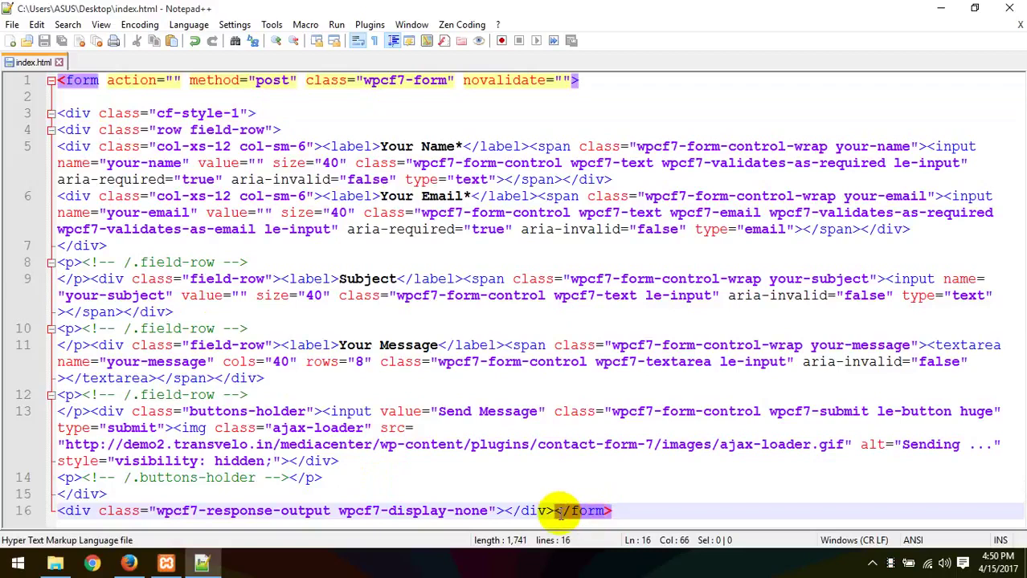
key("Return")
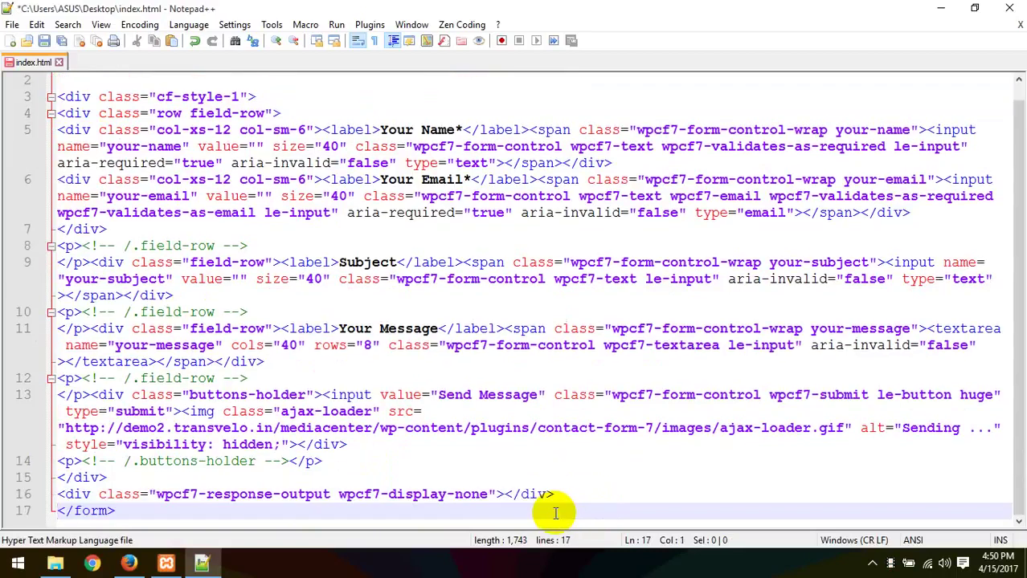
scroll(576, 456, "up", 1)
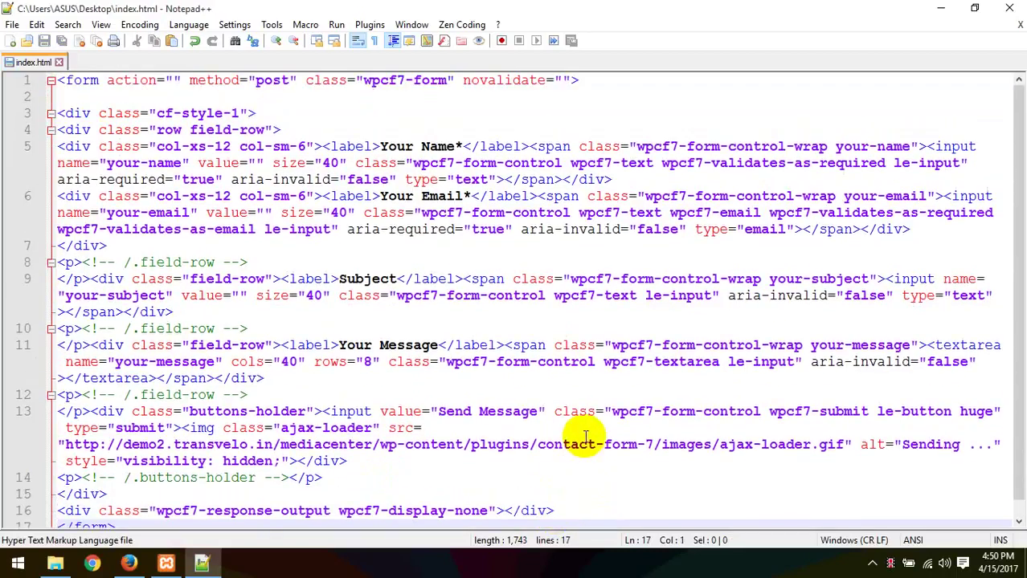
- Examine the label, span, cf-style-1 wrapper and buttons-holder tags in the form code
left_click(344, 146)
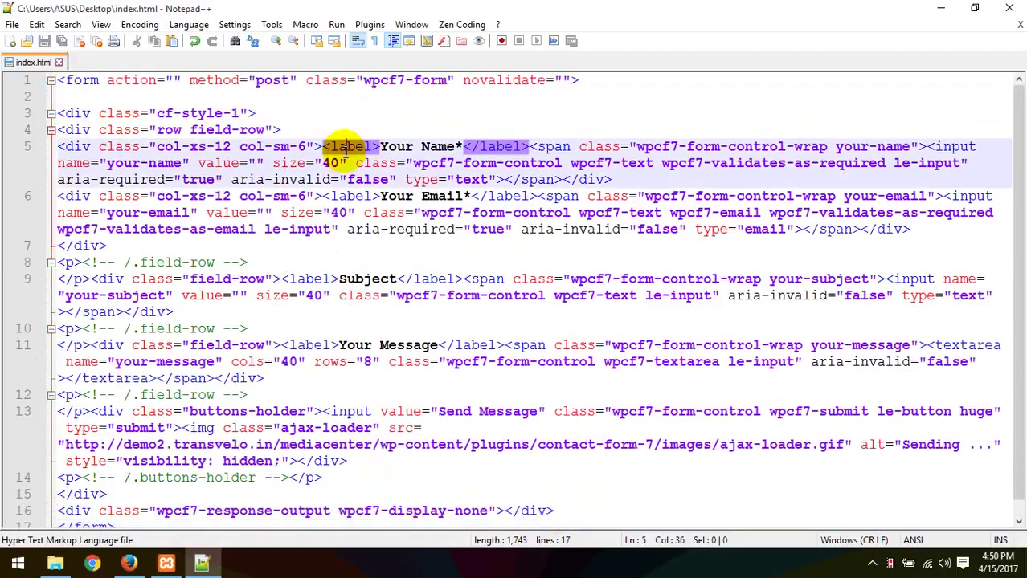
left_click(544, 147)
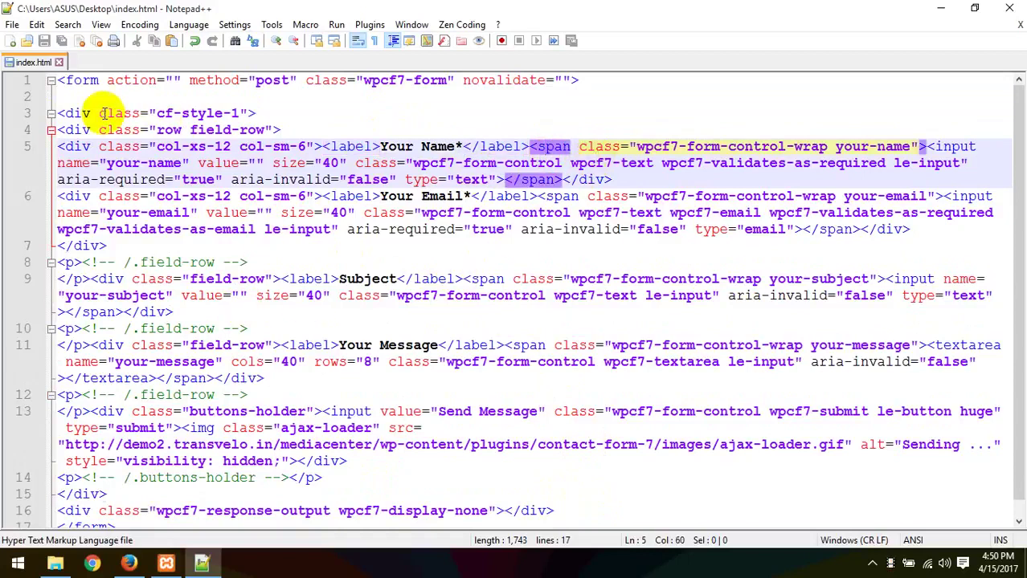
left_click(75, 113)
scroll(193, 354, "down", 1)
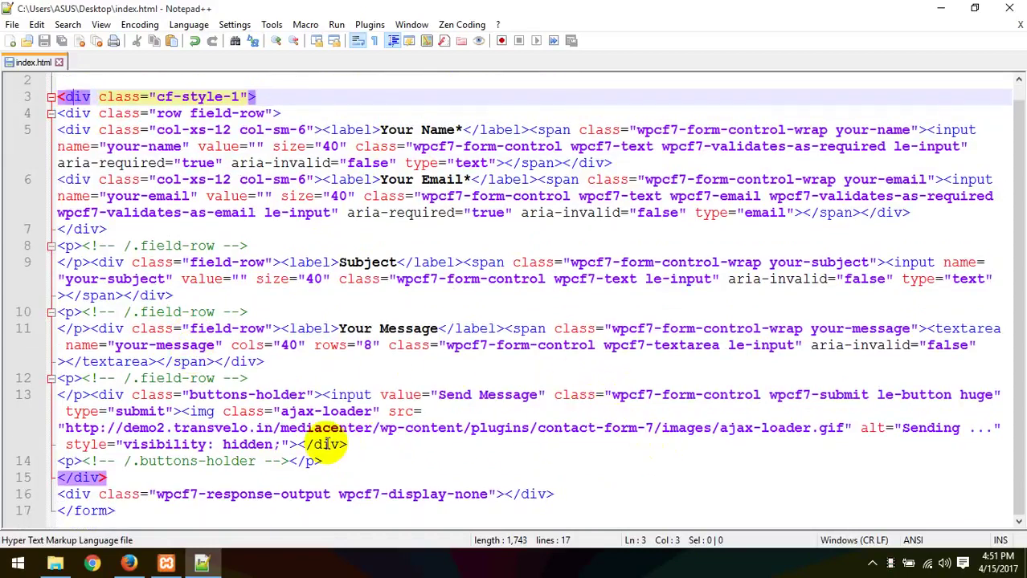
left_click(97, 428)
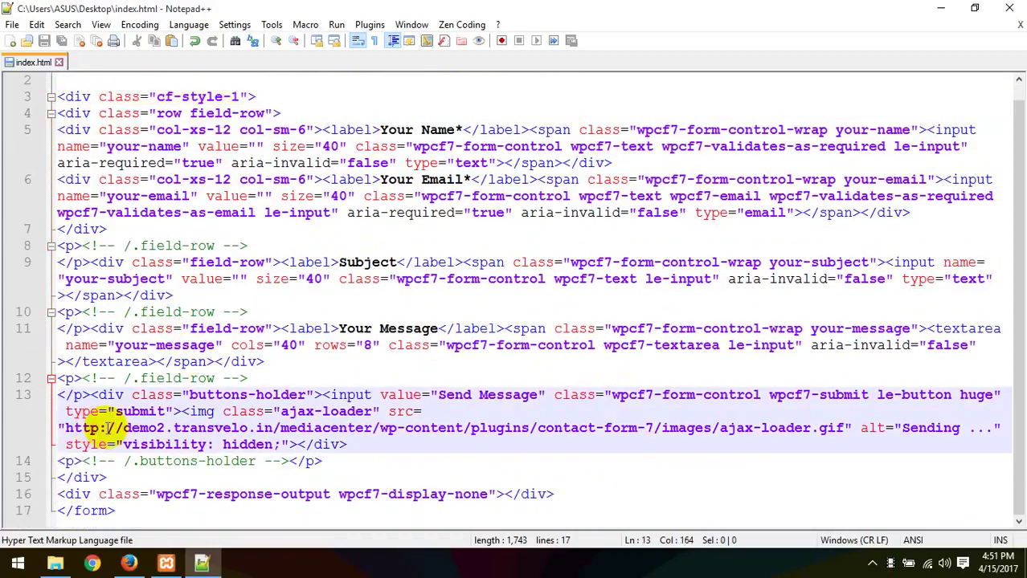
left_click(214, 395)
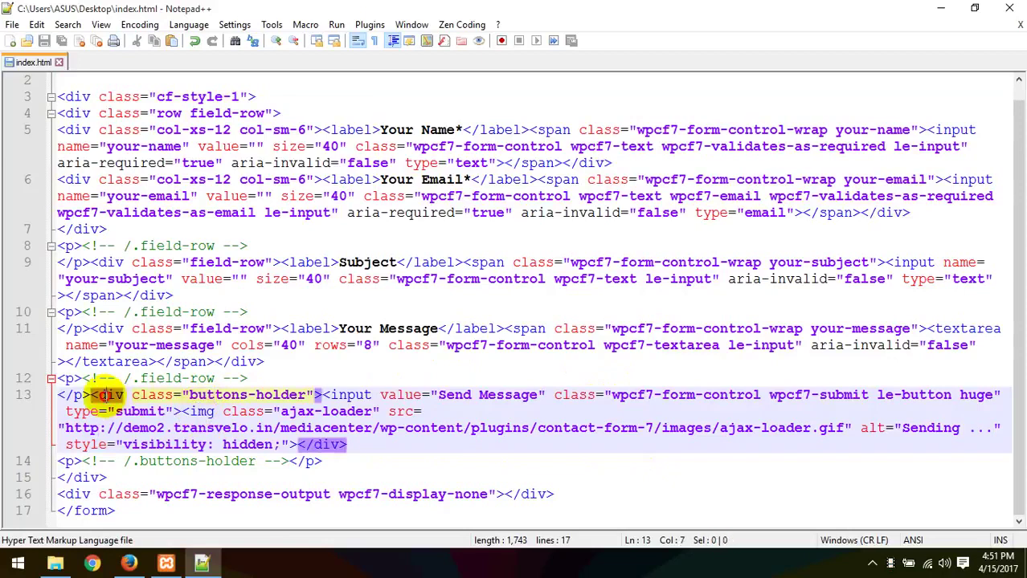
double_click(345, 394)
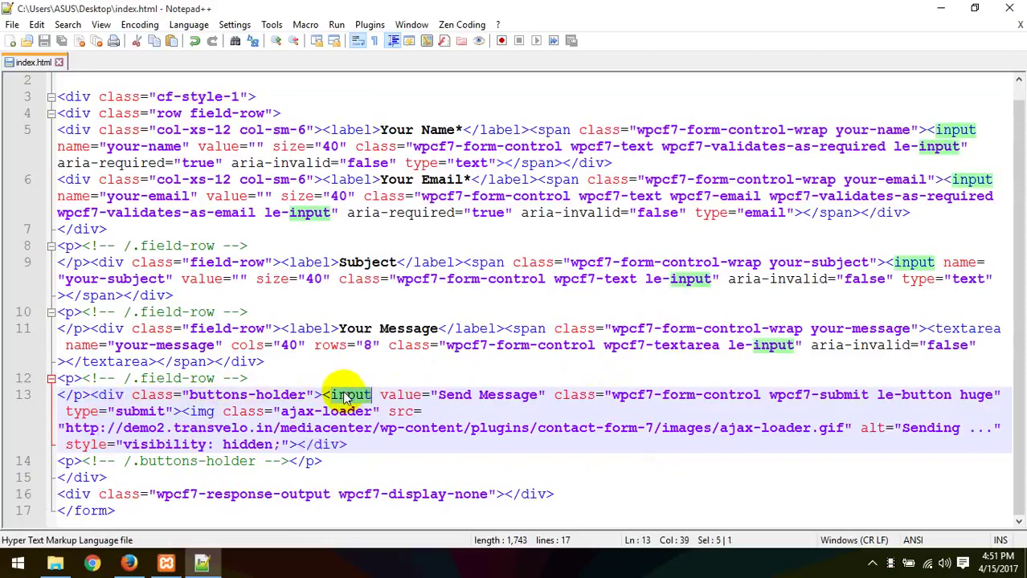
- Delete the ajax-loader img tag from the buttons-holder div and save index.html
left_click(182, 412)
left_click_drag(183, 412, 203, 412)
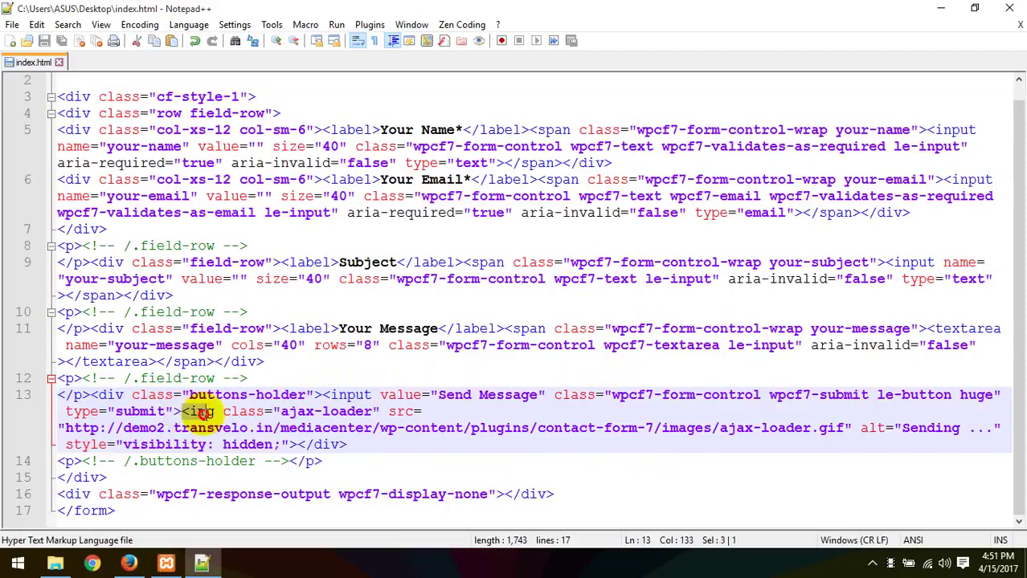
left_click(308, 444)
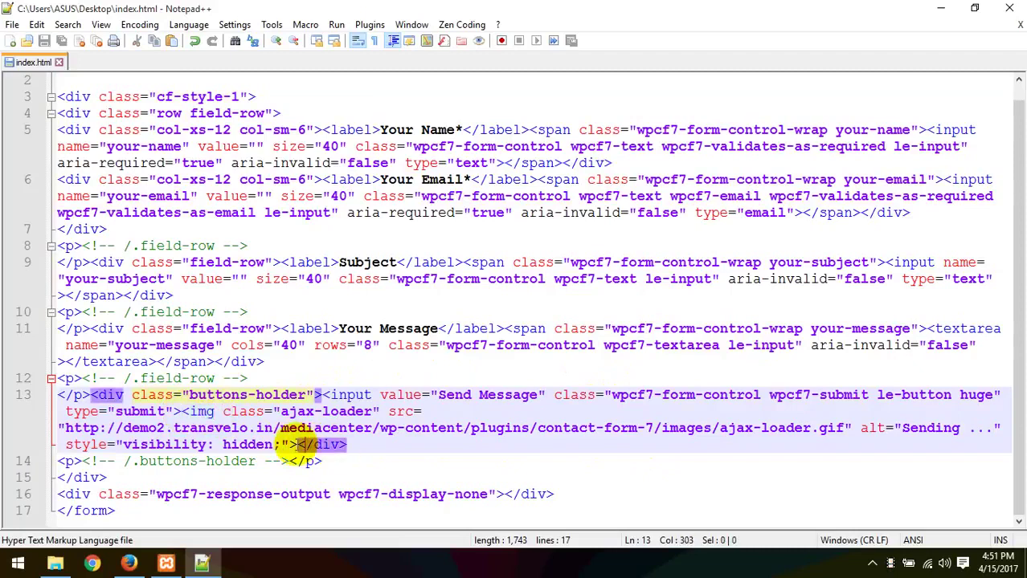
left_click_drag(289, 445, 183, 413)
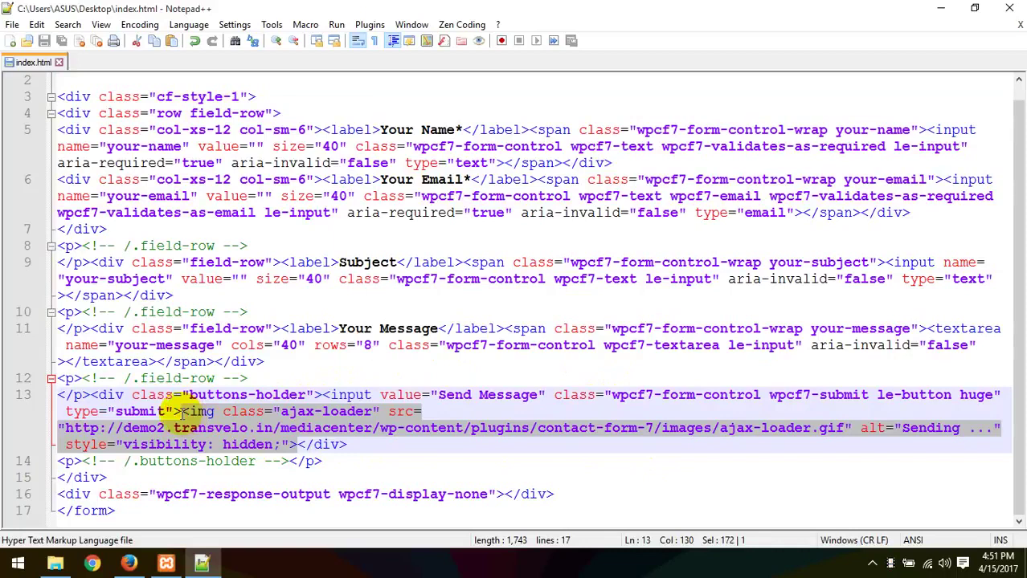
key("Delete")
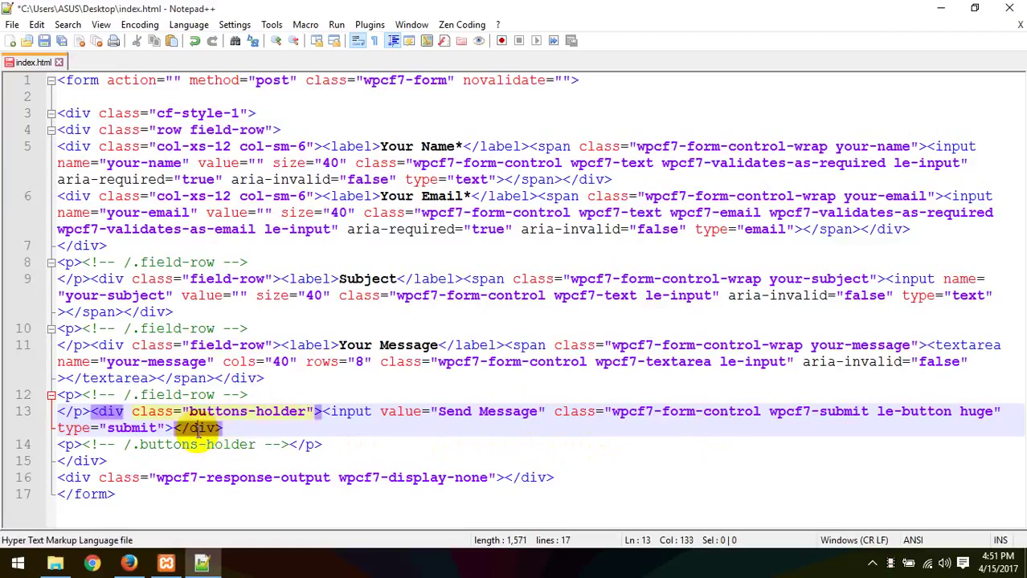
key("ctrl+s")
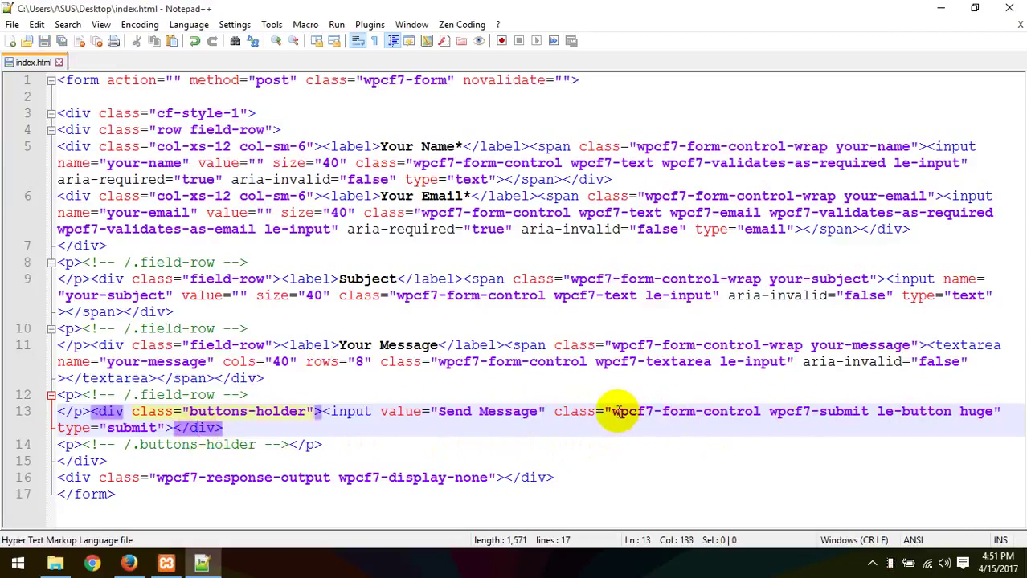
- Check the submit input's classes in the code and view the original form on the Contact v1 demo page in Firefox
left_click_drag(613, 411, 836, 411)
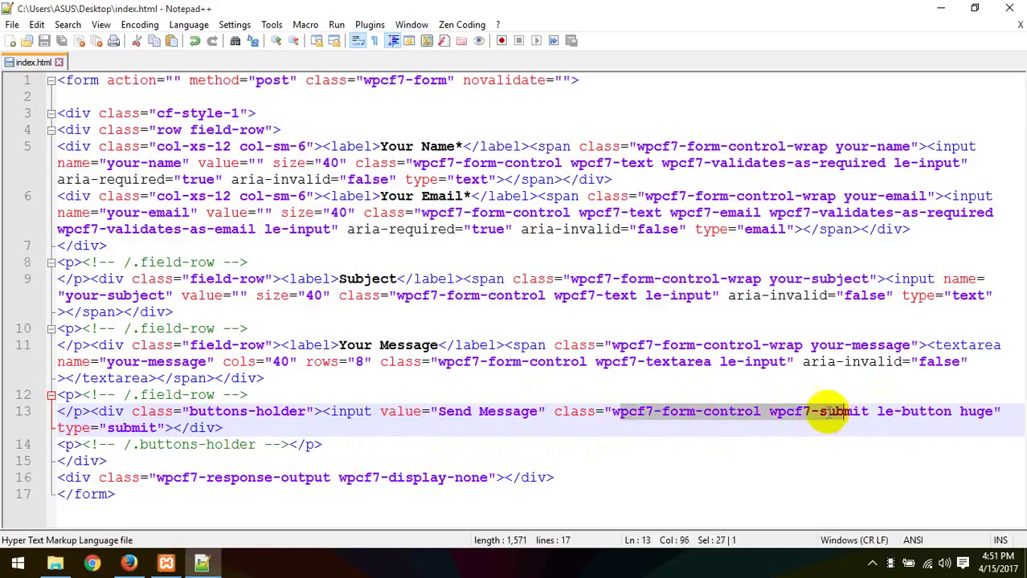
left_click(128, 564)
scroll(438, 217, "up", 2)
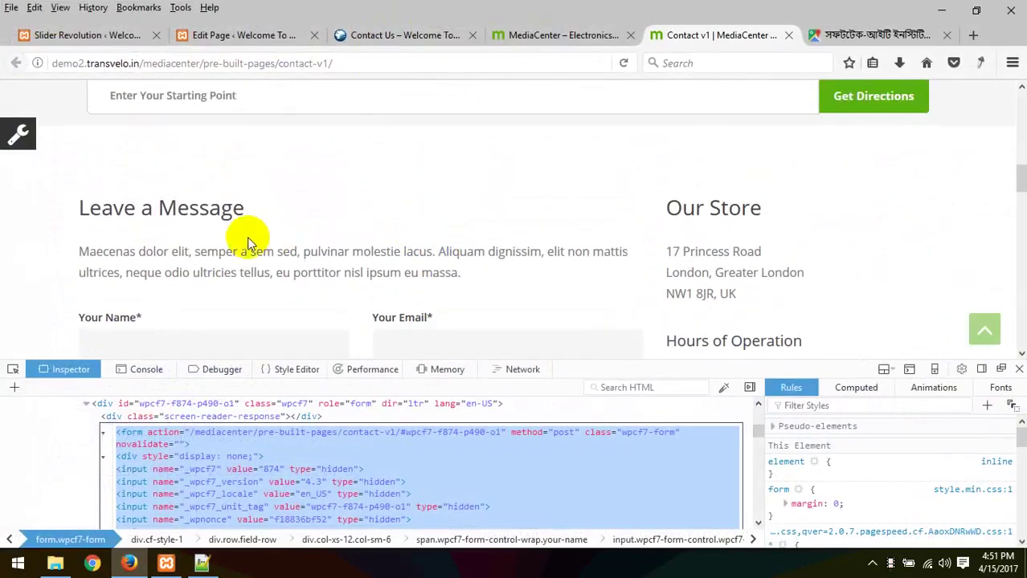
scroll(241, 233, "down", 3)
left_click(179, 114)
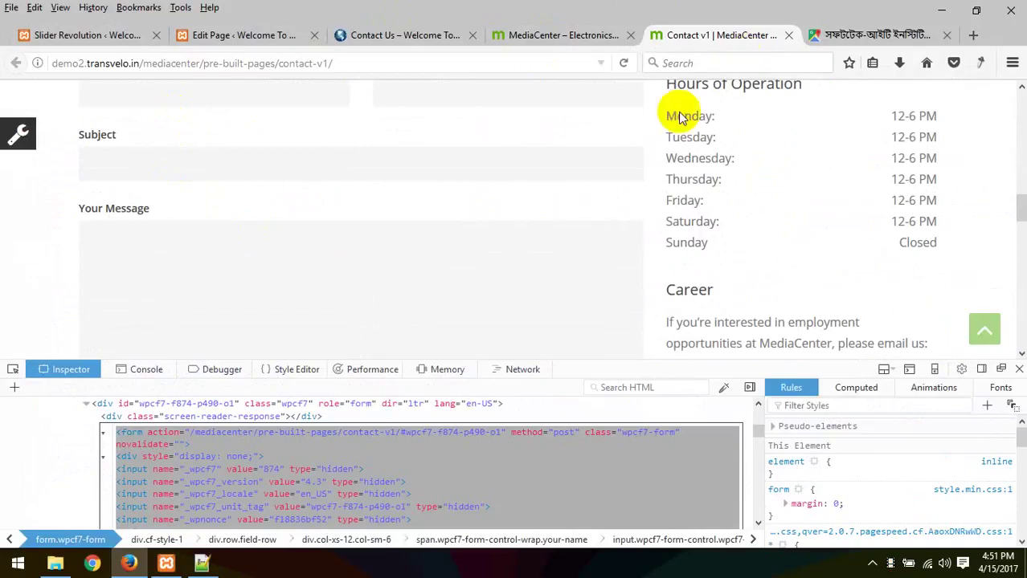
left_click(202, 564)
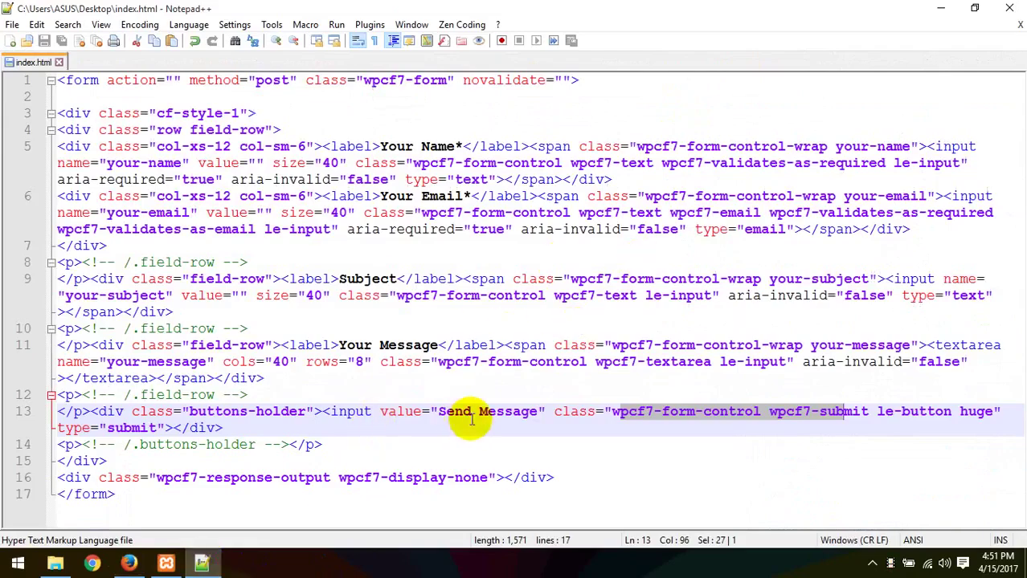
- Select and copy all of the cleaned form code in index.html
left_click(440, 400)
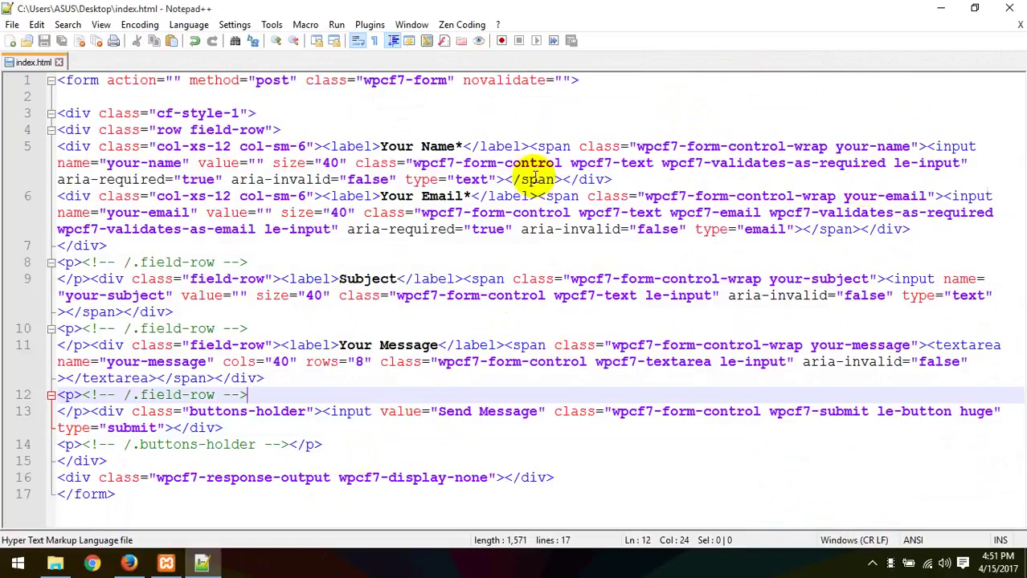
left_click(274, 203)
key("ctrl+a")
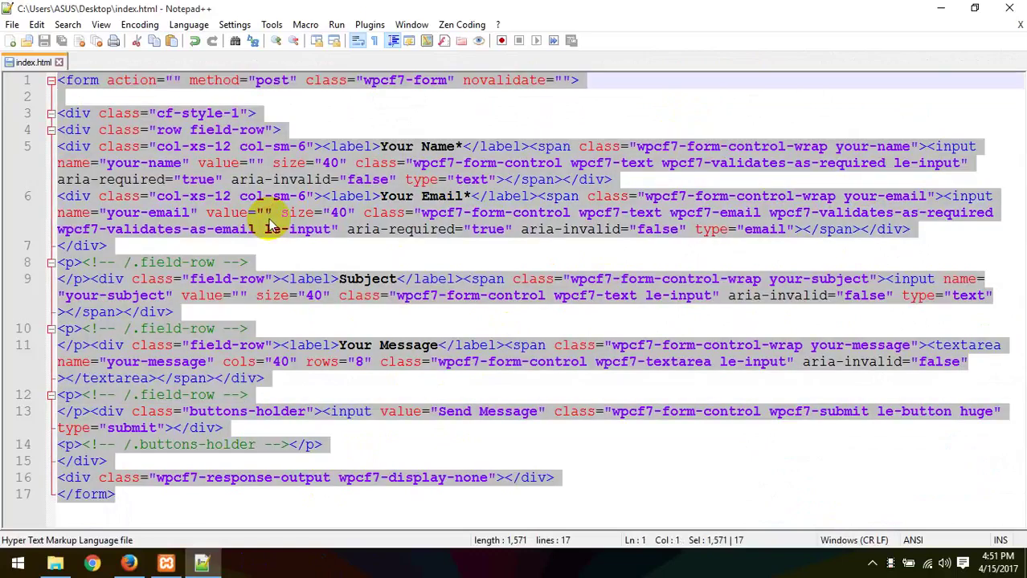
- Switch to the Contact Us page editor in Firefox and add a Text Block below the Leave a Message paragraph
left_click(128, 564)
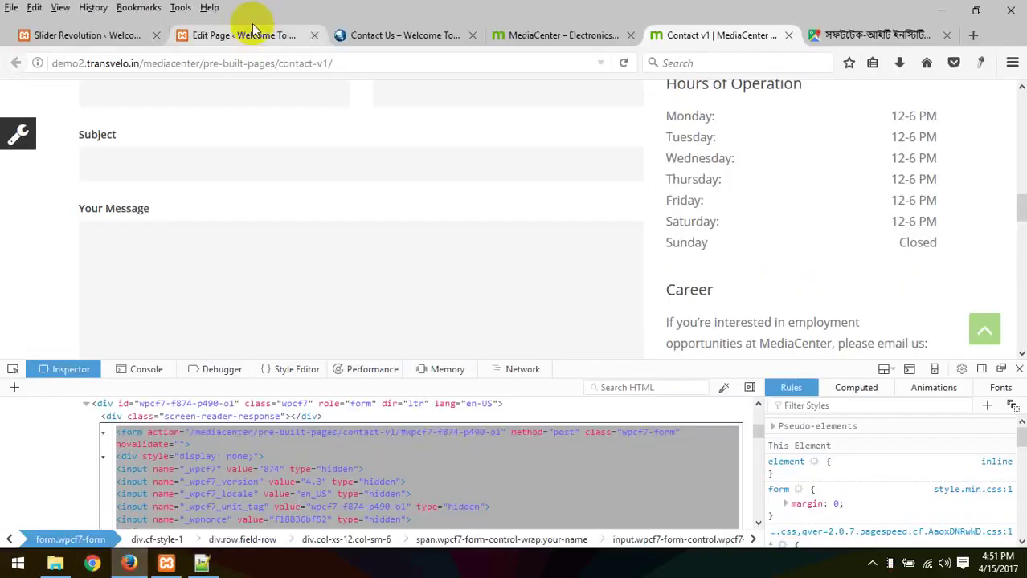
left_click(207, 41)
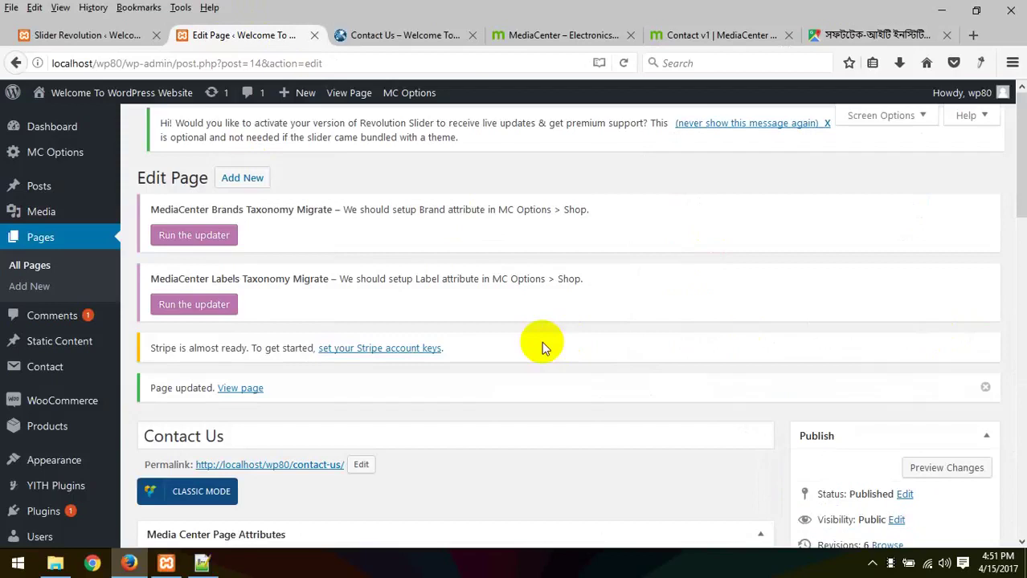
scroll(541, 341, "down", 15)
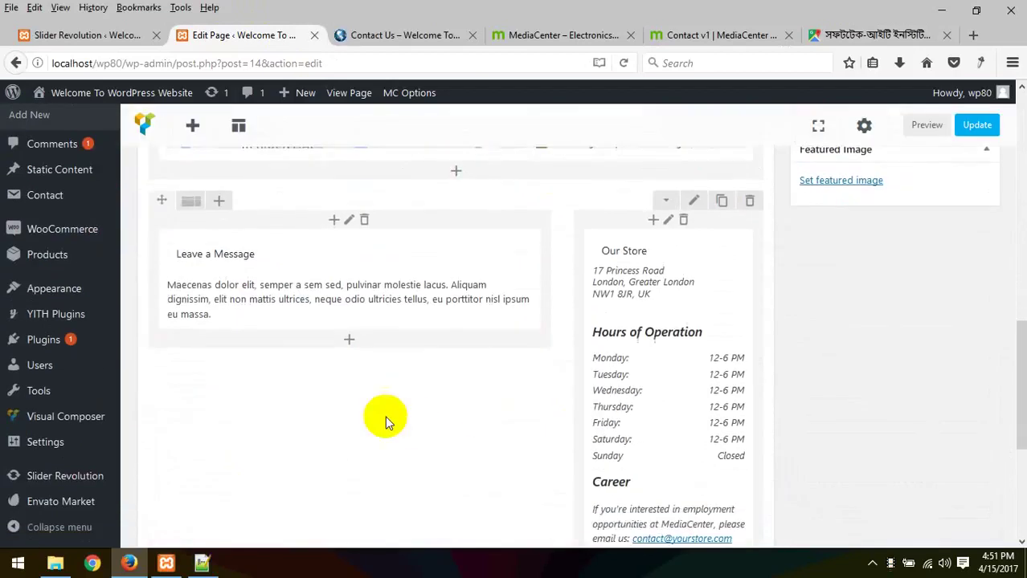
left_click(348, 324)
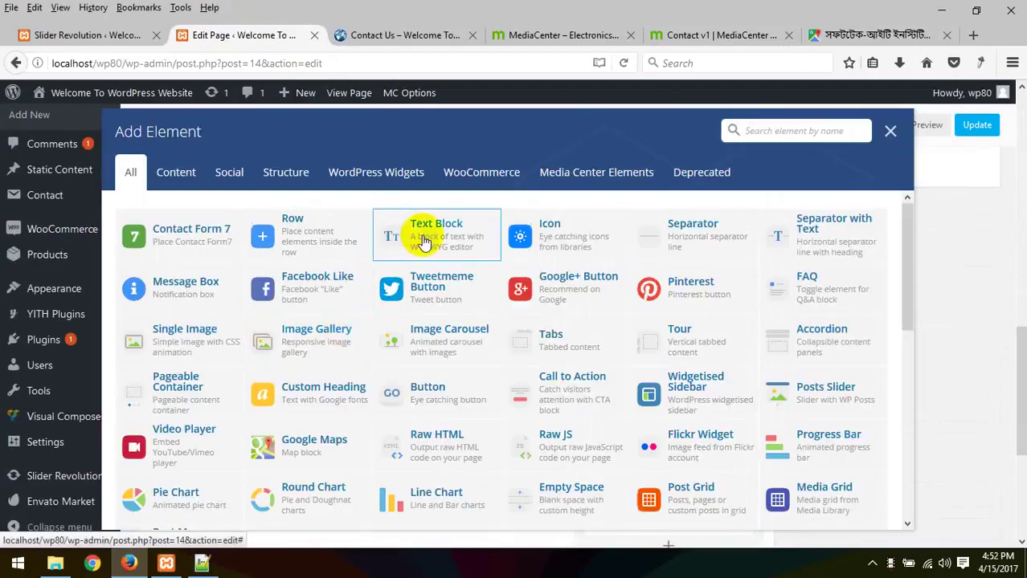
left_click(478, 255)
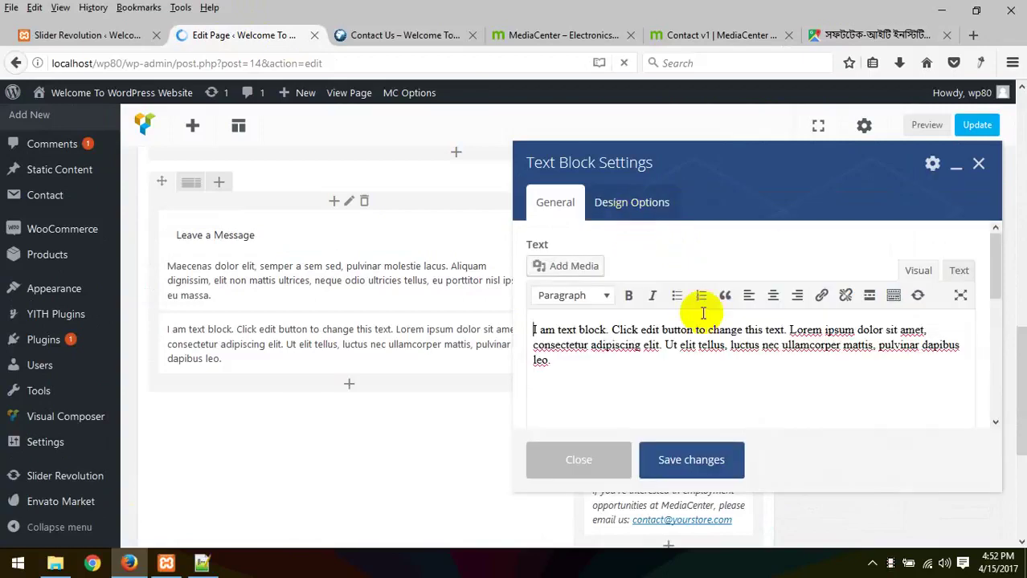
- Replace the new text block's placeholder with the copied contact form HTML, entered as source text instead of visual content
left_click_drag(557, 372, 436, 310)
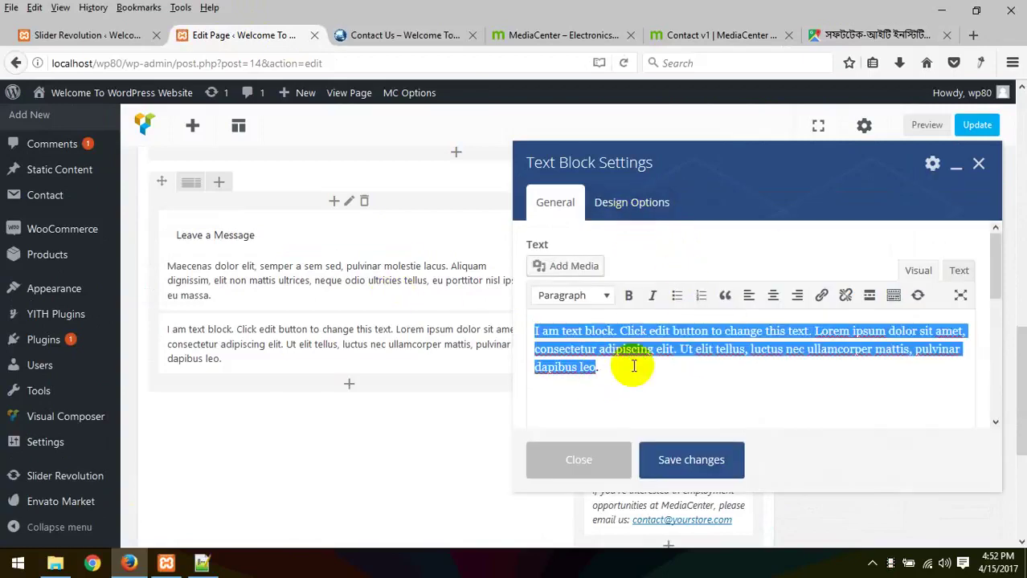
left_click(958, 271)
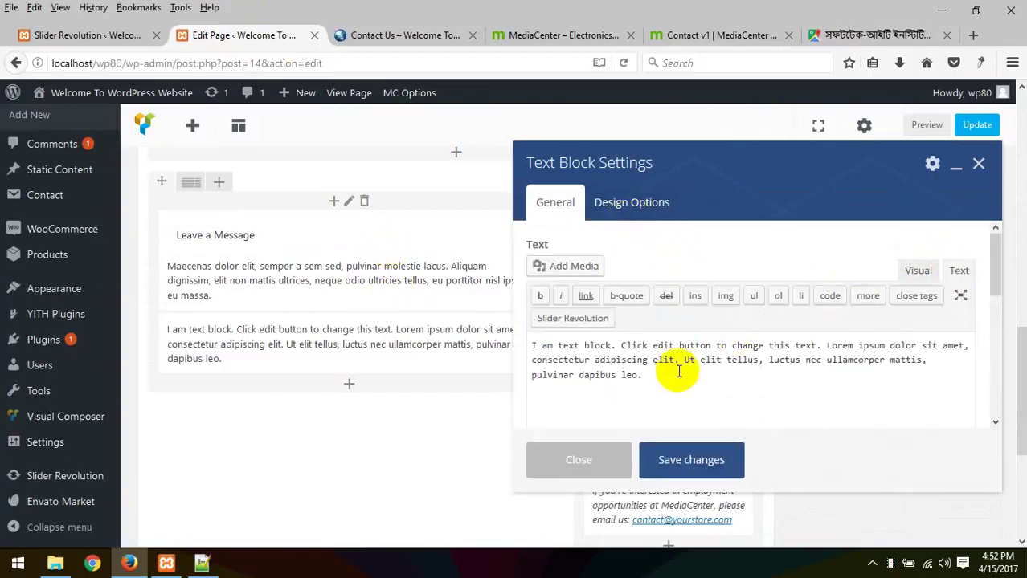
key("ctrl+a")
key("ctrl+v")
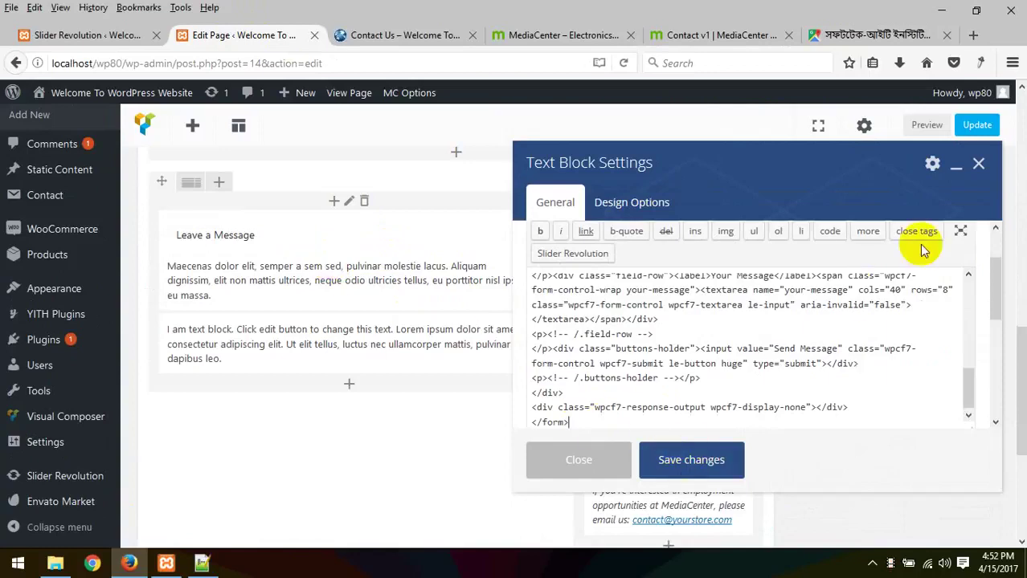
- Save the text block containing the contact form HTML and update the Contact Us page
scroll(962, 317, "up", 10)
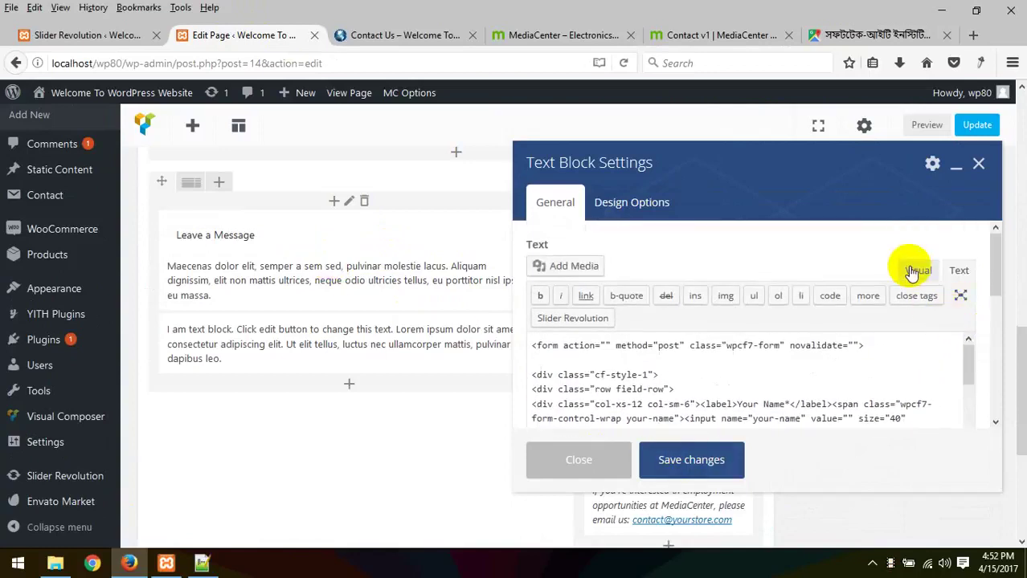
left_click(917, 271)
left_click(696, 458)
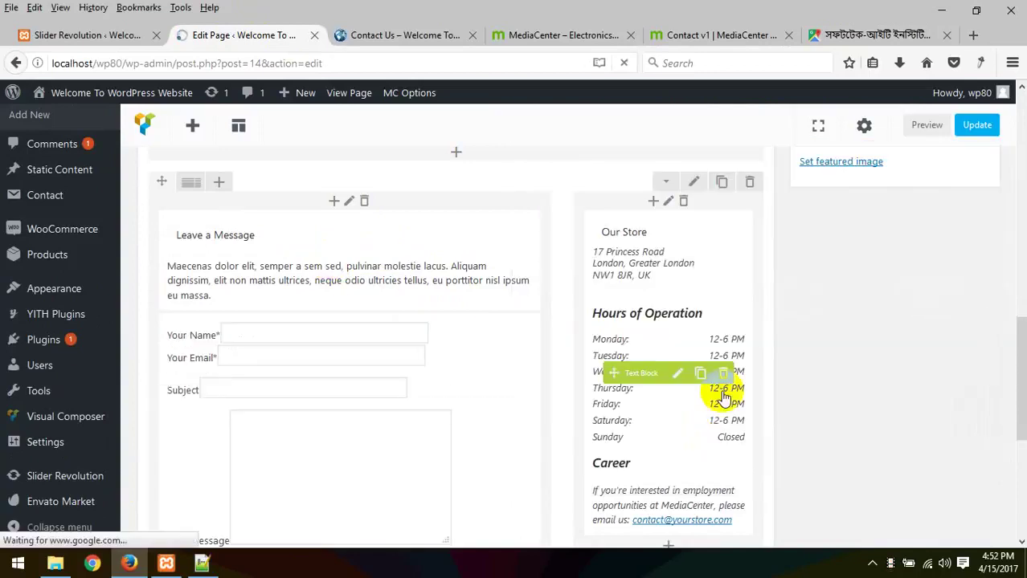
left_click(979, 127)
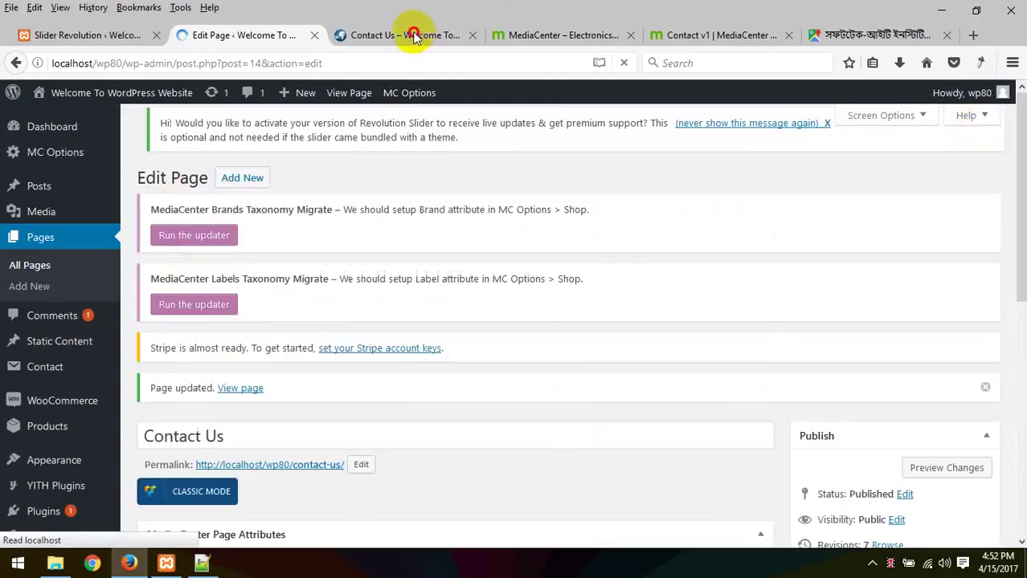
- Reload the live Contact Us page and examine the form displayed below the Leave a Message paragraph
left_click(413, 34)
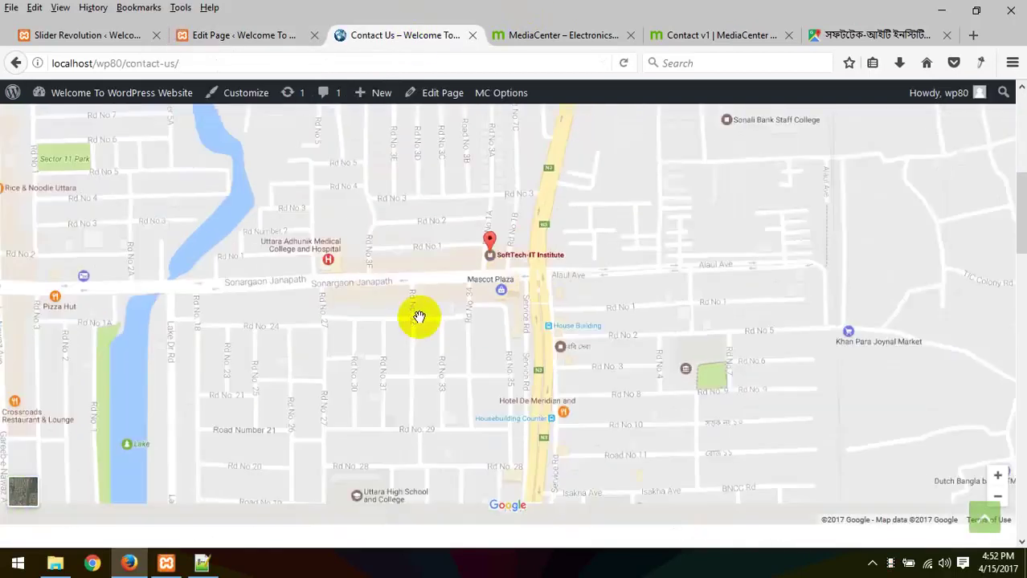
scroll(419, 316, "down", 2)
scroll(1018, 249, "down", 5)
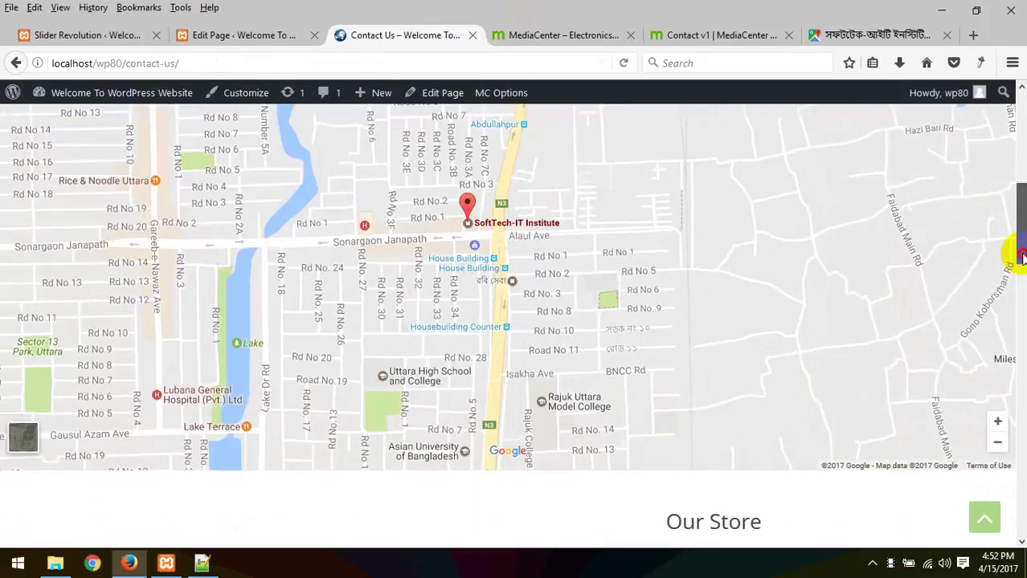
right_click(550, 268)
left_click(636, 279)
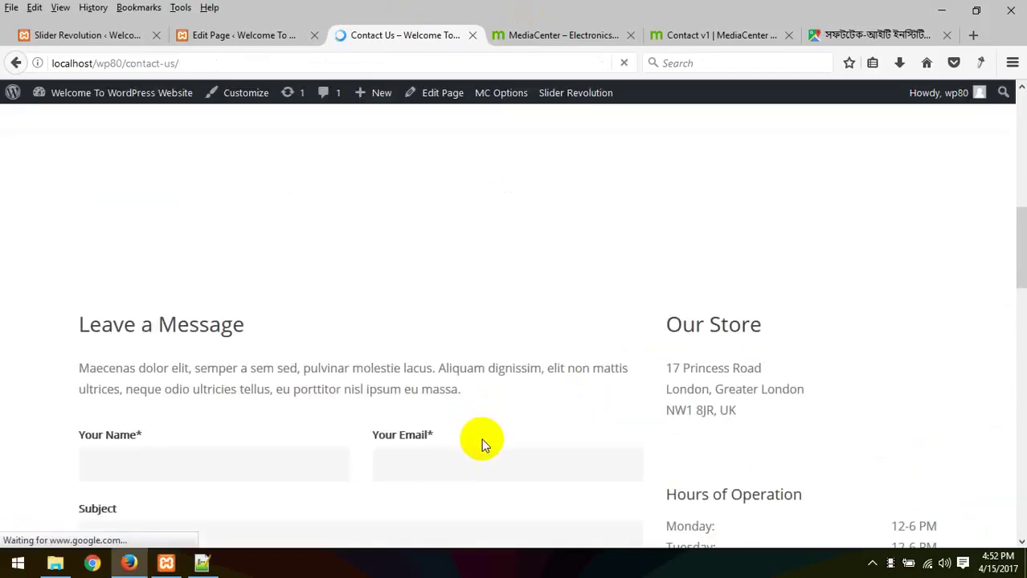
scroll(550, 402, "down", 5)
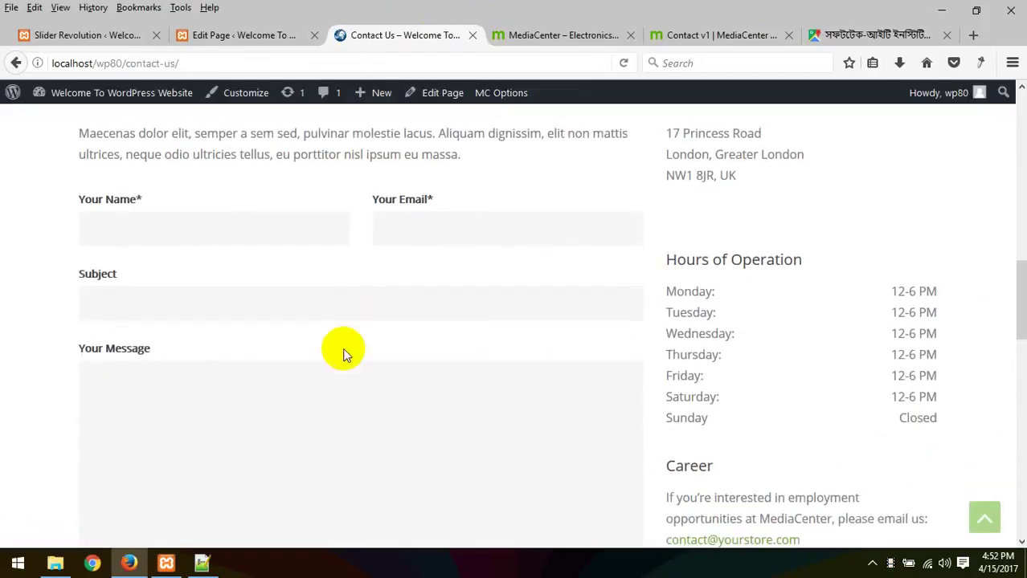
- Test the live contact form by submitting it empty with Send Message, and check its input fields
left_click(395, 339)
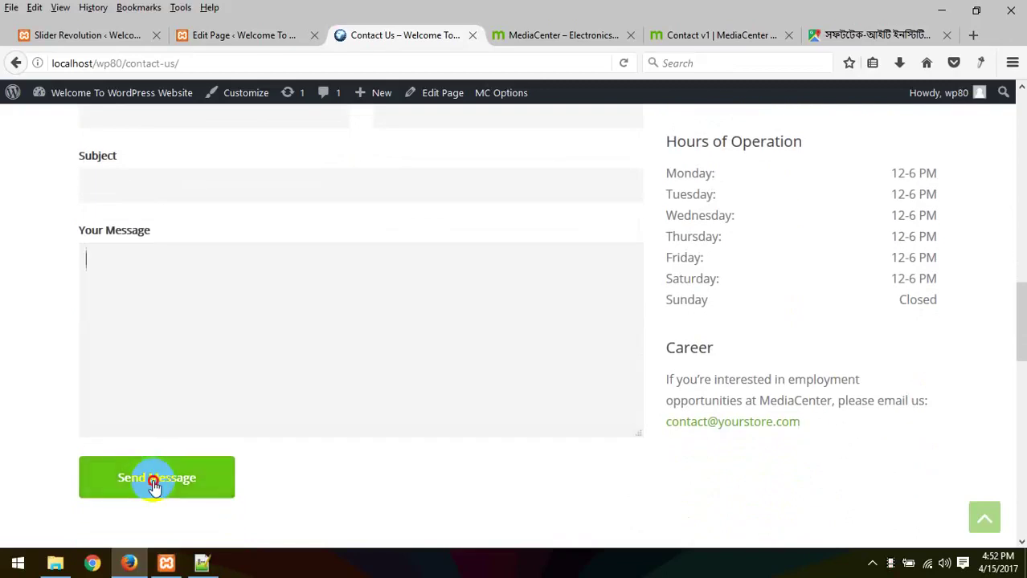
left_click(154, 485)
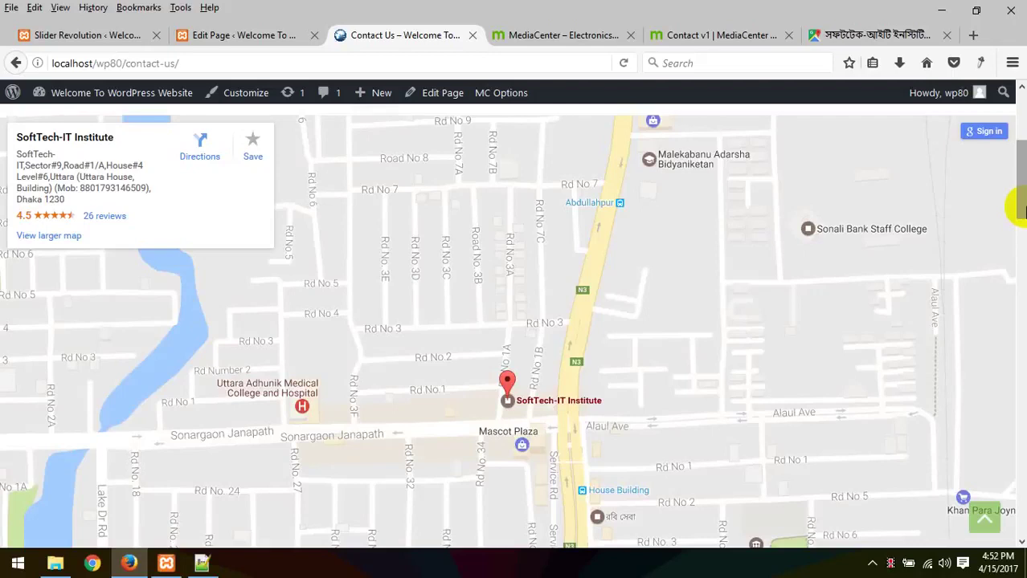
left_click_drag(1017, 213, 1021, 342)
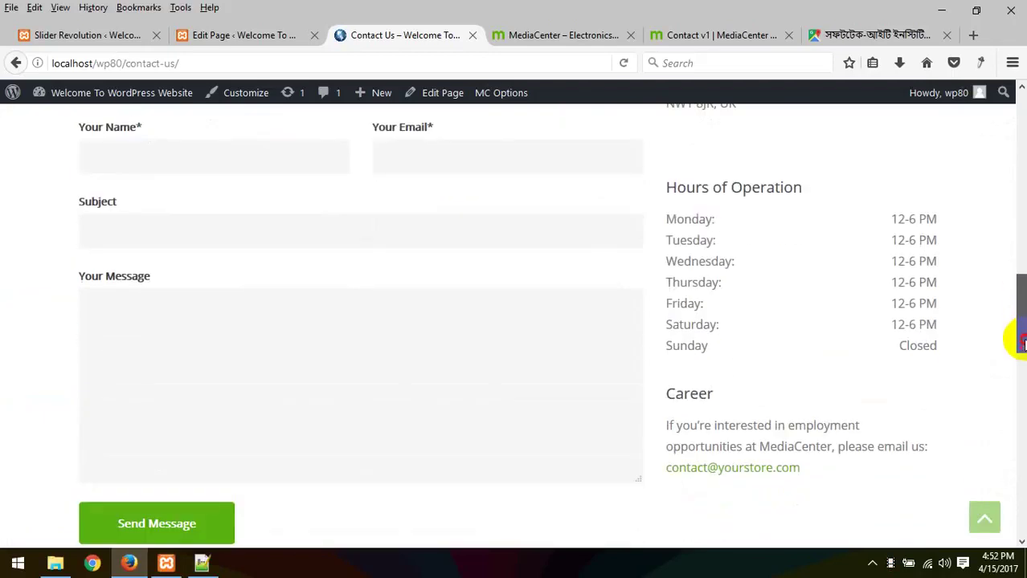
left_click(108, 321)
left_click(159, 162)
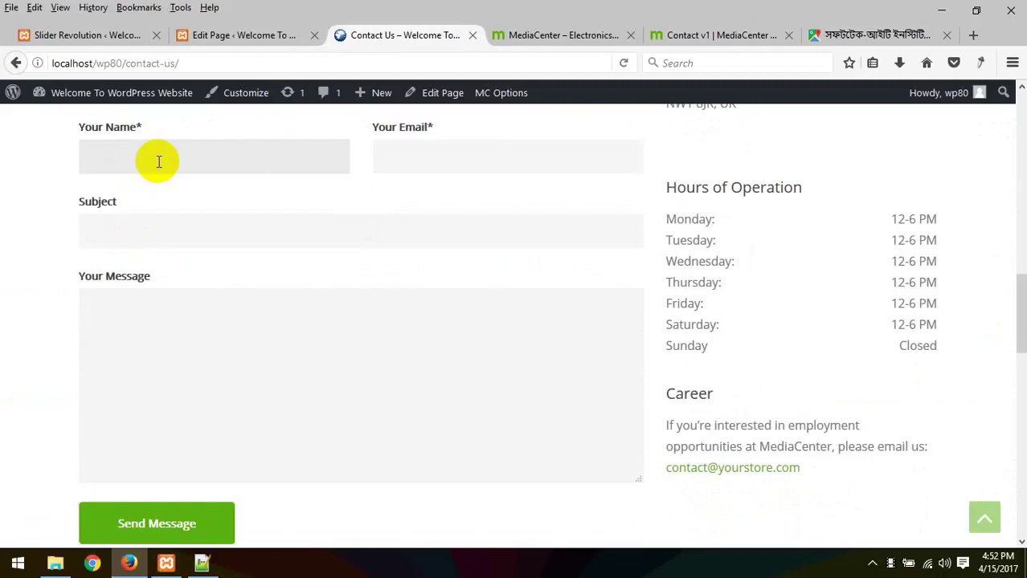
- Open the Contact Forms list in the Slider Revolution browser tab and dismiss its spam protection information panel
left_click(38, 34)
mouse_move(4, 321)
scroll(33, 322, "up", 3)
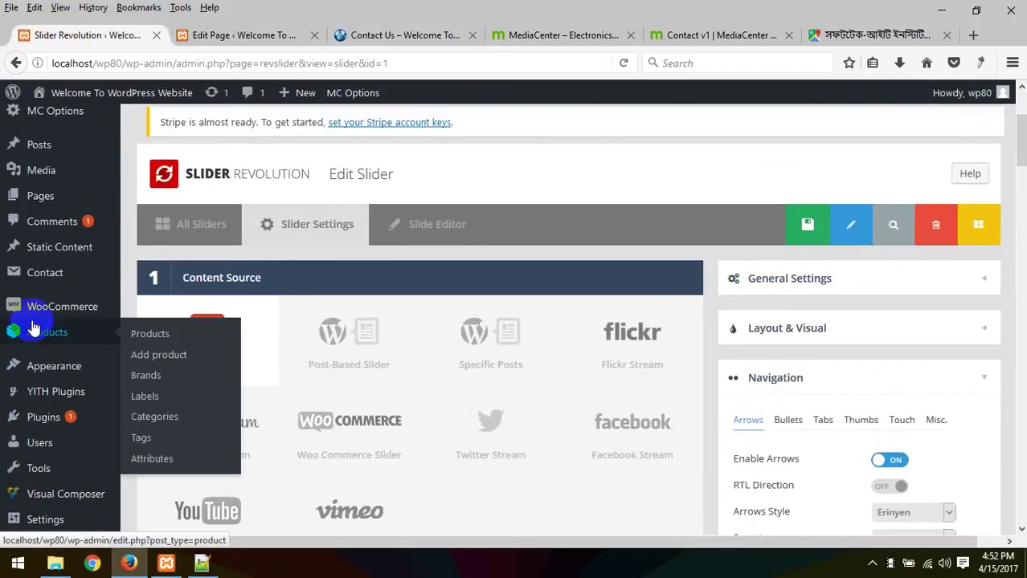
mouse_move(50, 281)
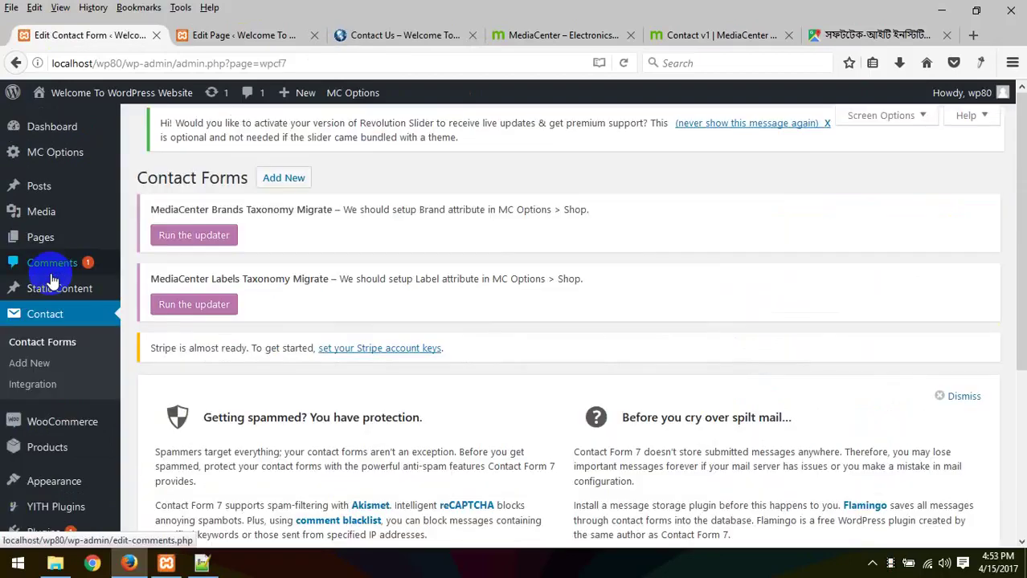
left_click(958, 397)
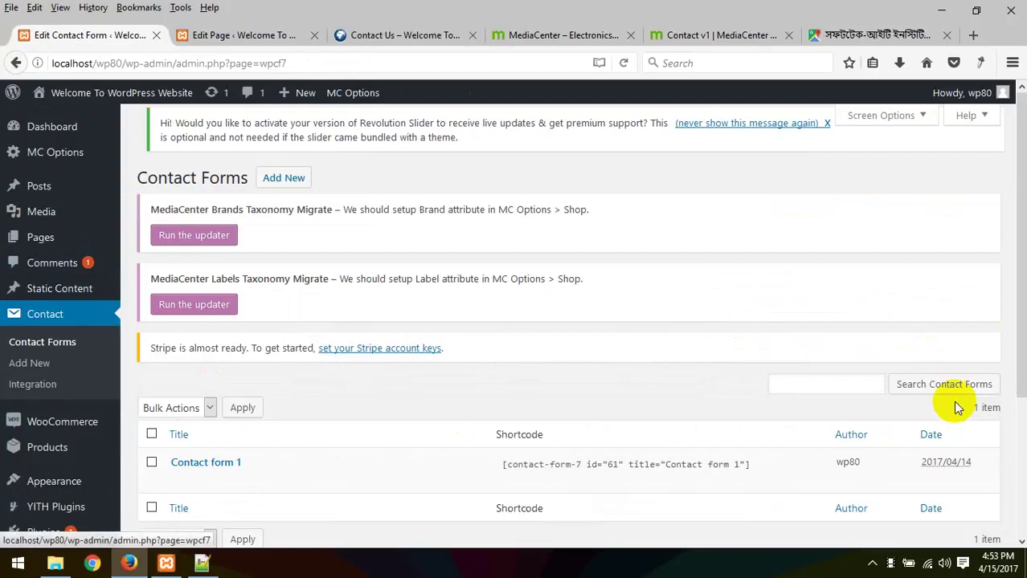
- Start a new contact form and bring up its default form template
scroll(411, 333, "down", 1)
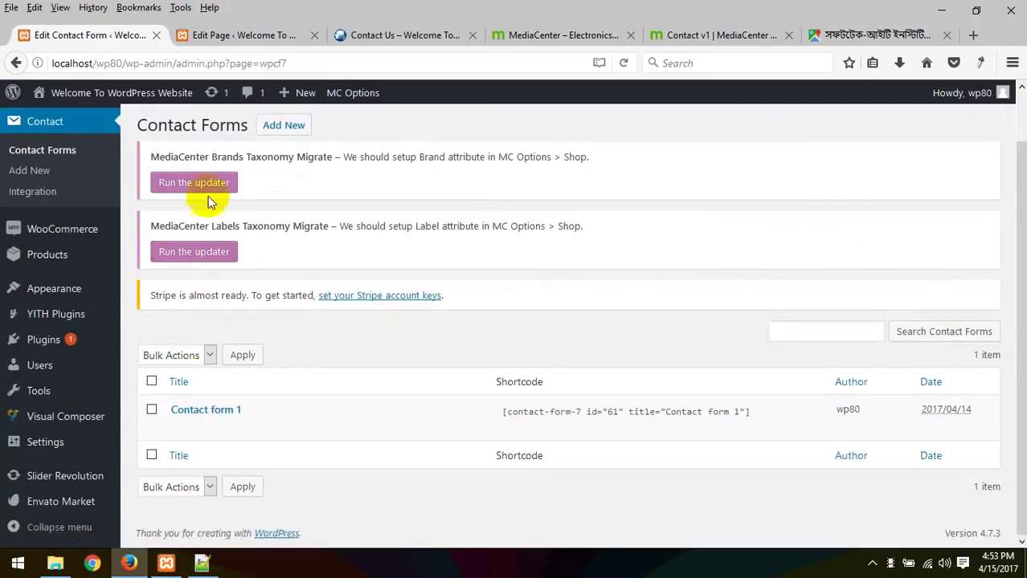
scroll(241, 196, "up", 1)
left_click(287, 182)
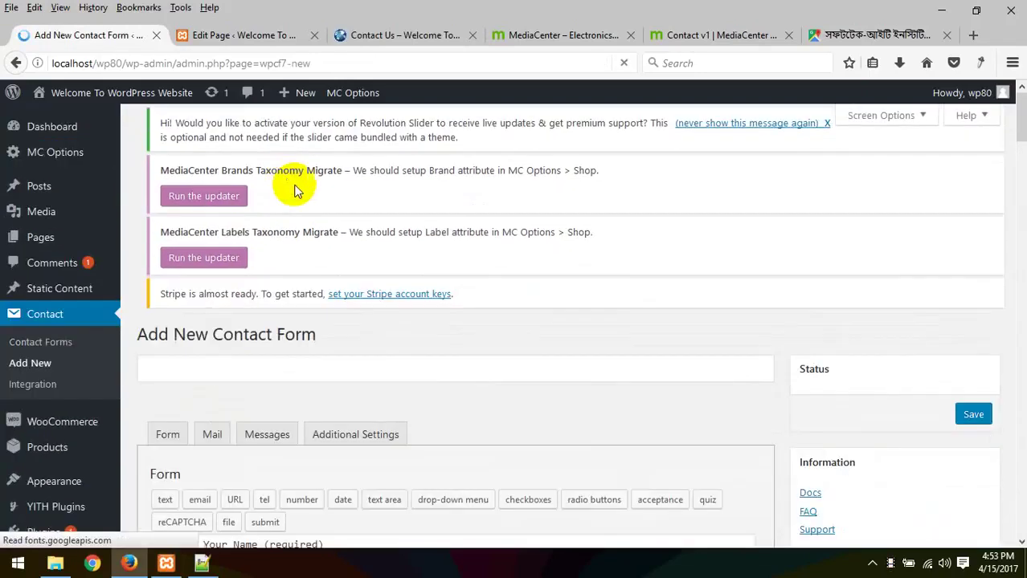
scroll(545, 392, "down", 3)
scroll(544, 392, "down", 2)
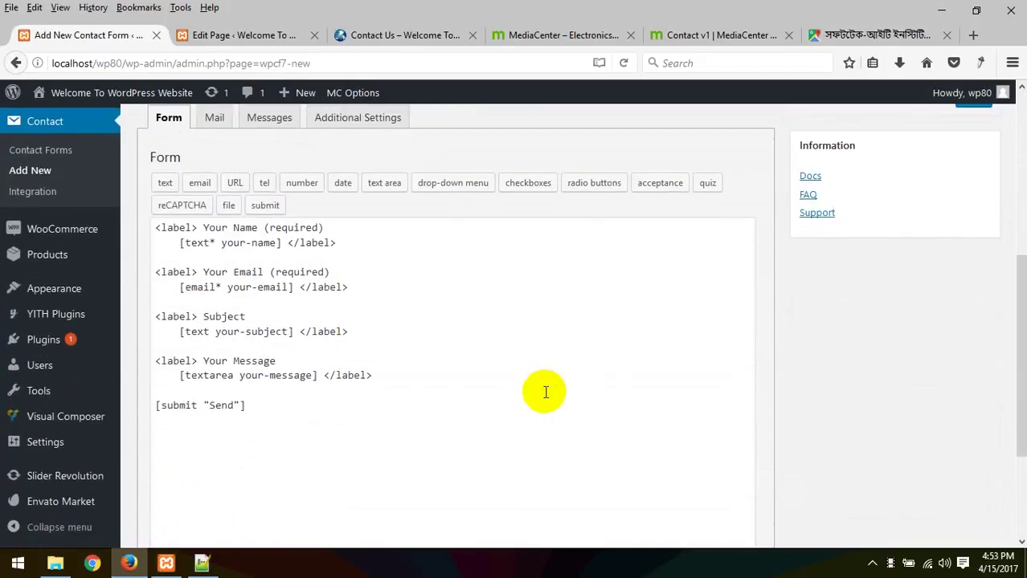
- Switch to index.html in Notepad++ and trace the opening and closing tags of the form and its nested divs
left_click(201, 562)
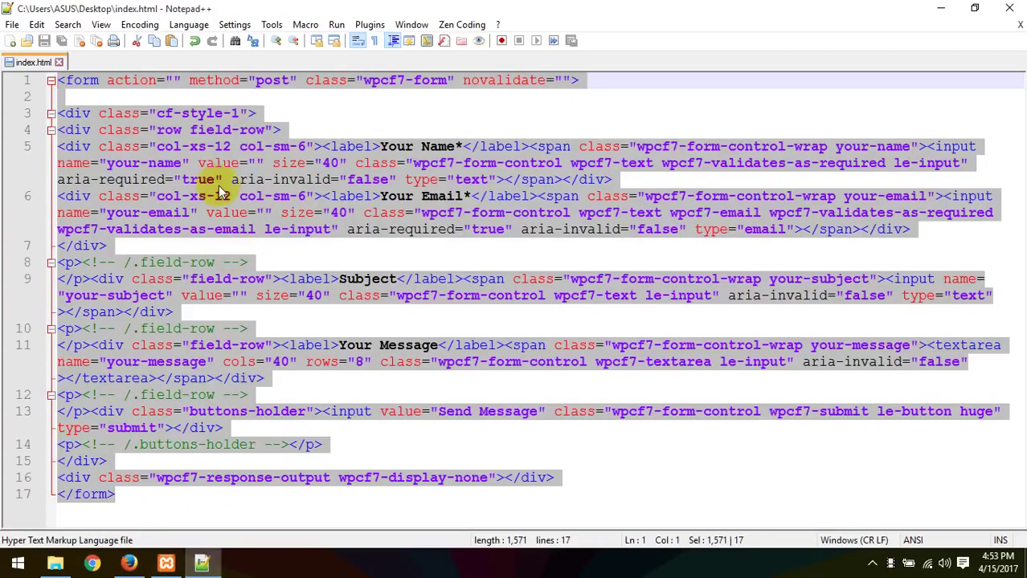
left_click(215, 130)
left_click(80, 81)
left_click(81, 114)
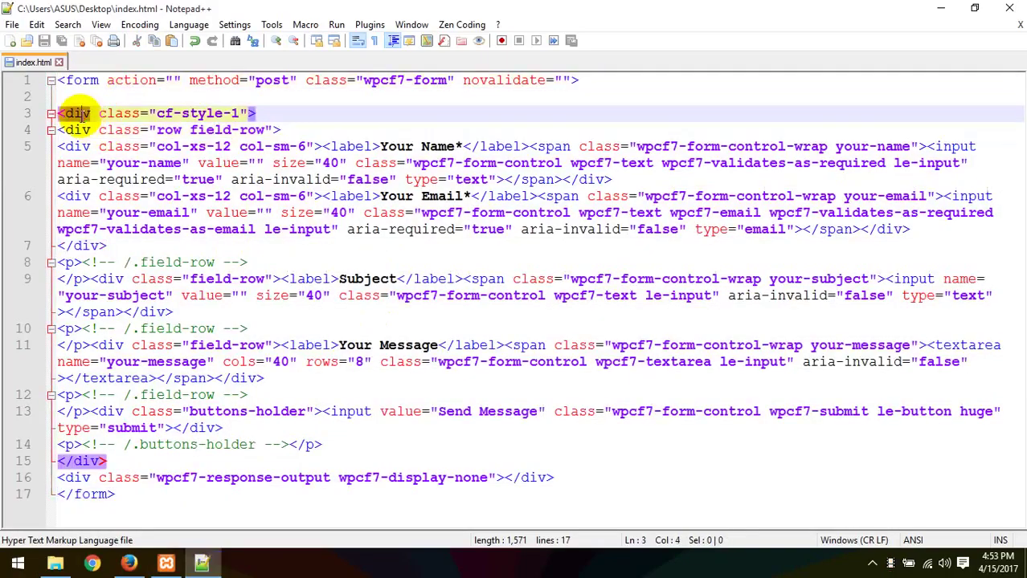
left_click(81, 130)
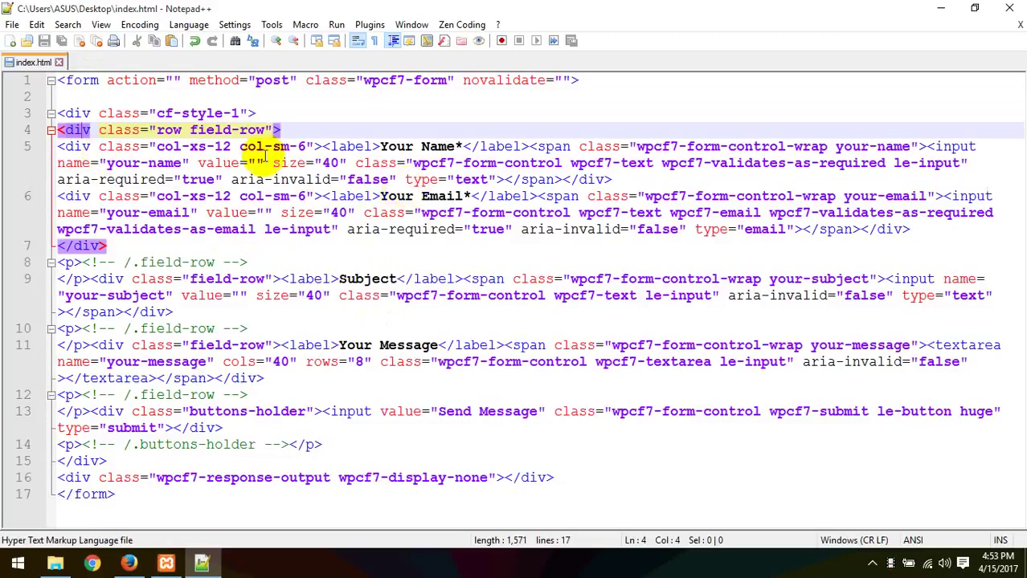
left_click(82, 146)
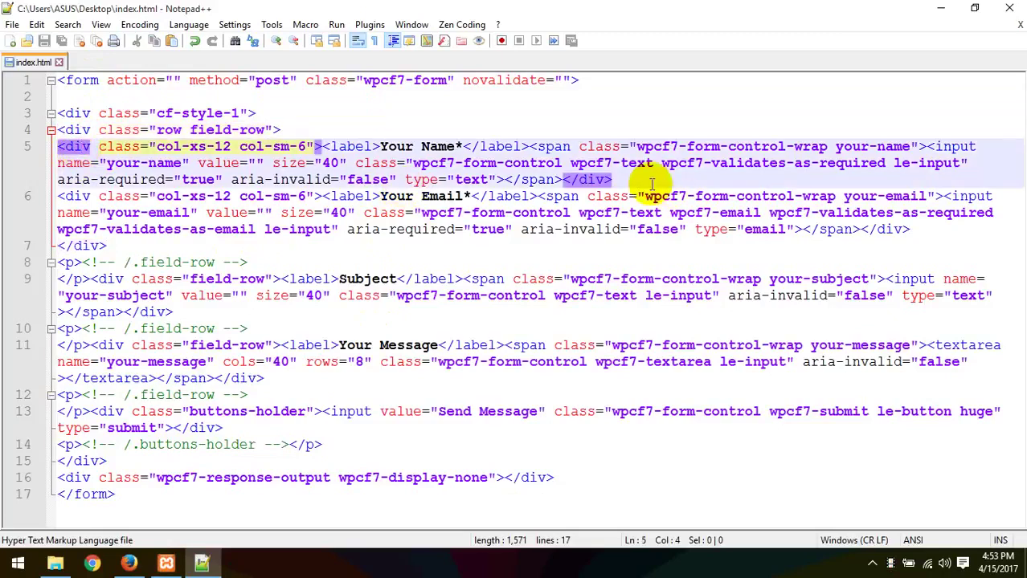
- Insert two blank lines between the Your Name and Your Email divs in index.html
left_click(615, 180)
key("Return")
key("Return")
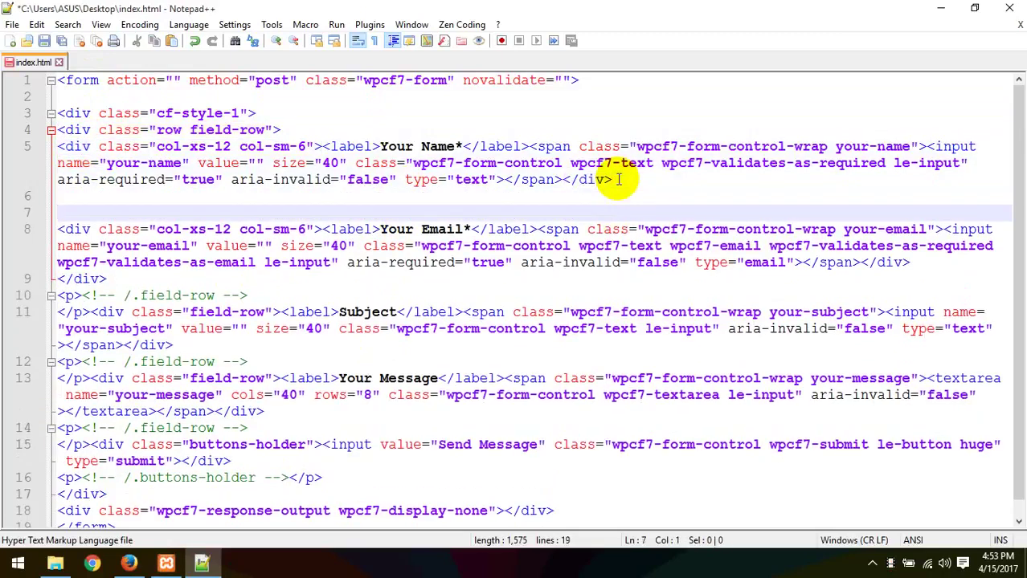
left_click(211, 277)
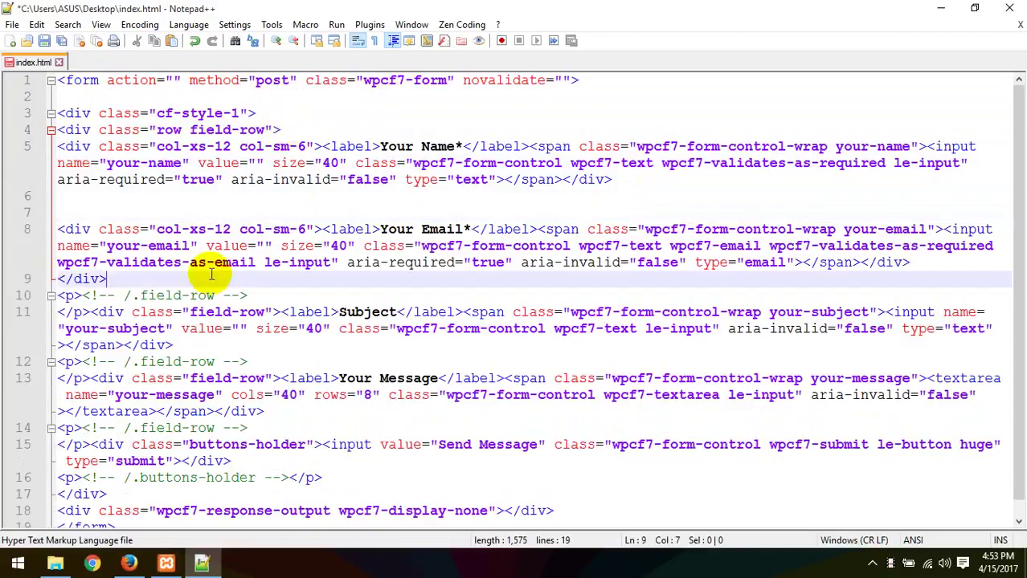
- Copy all the code in index.html and replace the new contact form's default template in Firefox with it
key("ctrl+a")
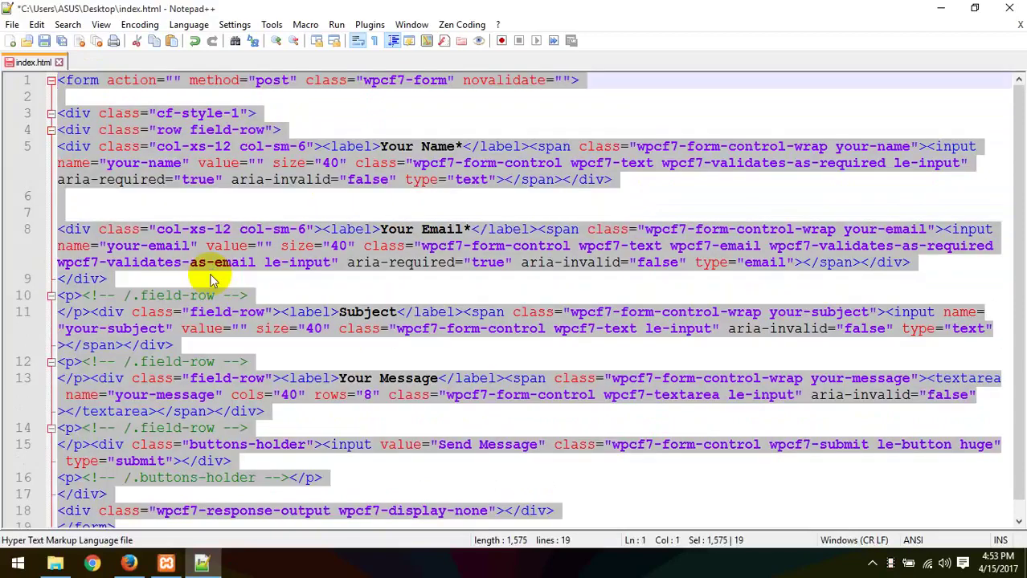
left_click(129, 563)
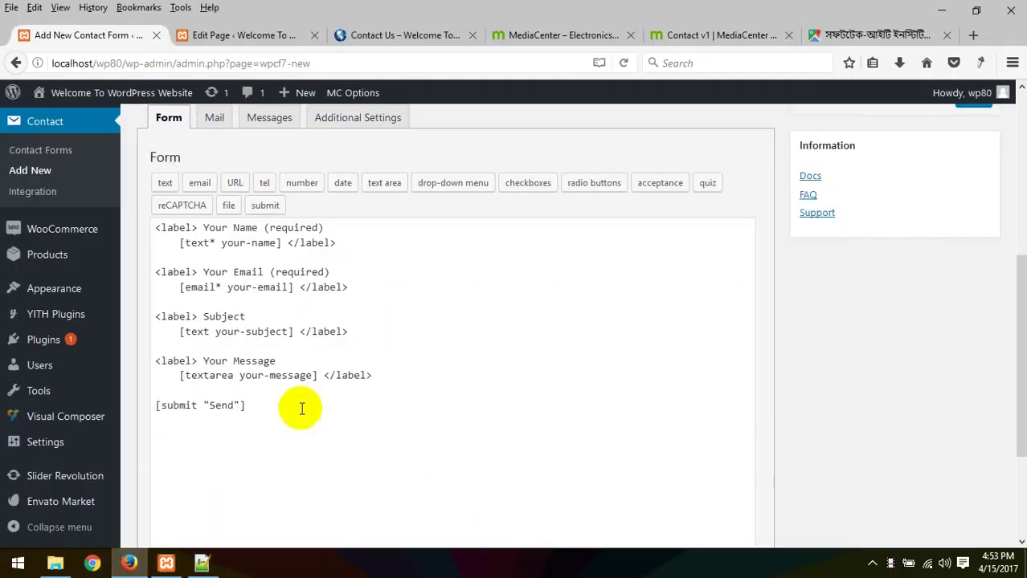
key("ctrl+a")
key("ctrl+v")
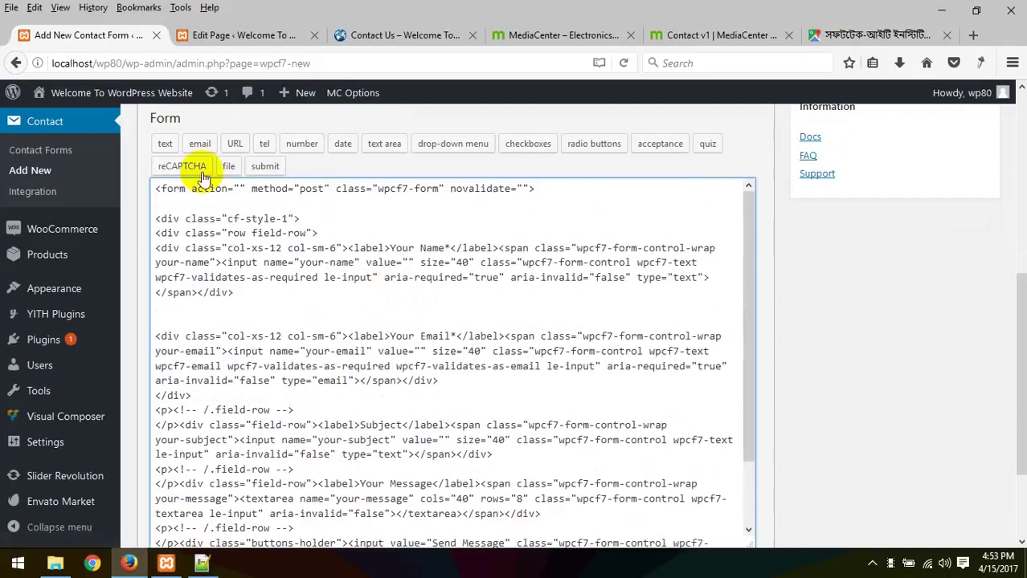
- Title the new contact form "media center" and save it
scroll(202, 177, "up", 5)
left_click(243, 363)
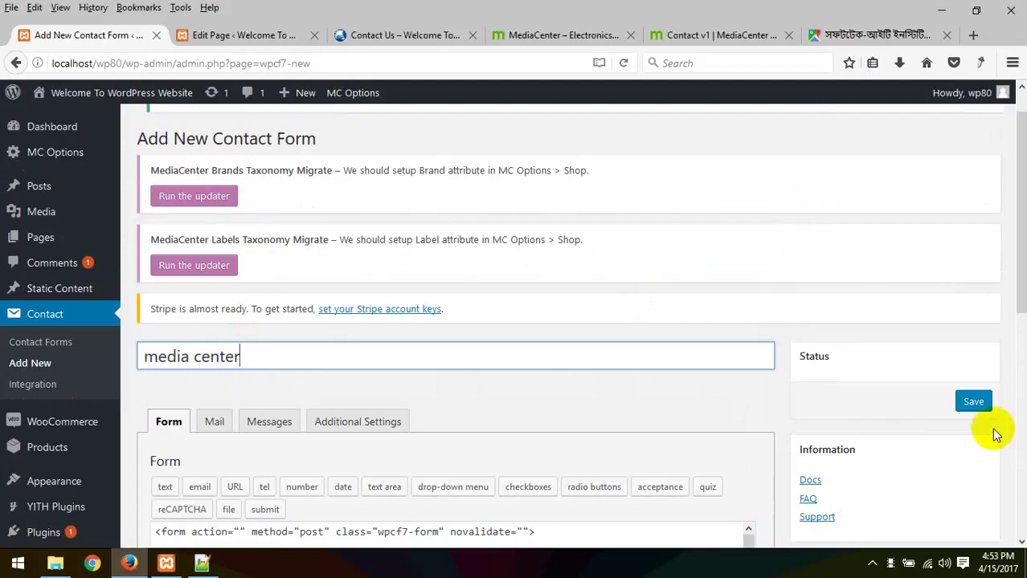
left_click(972, 400)
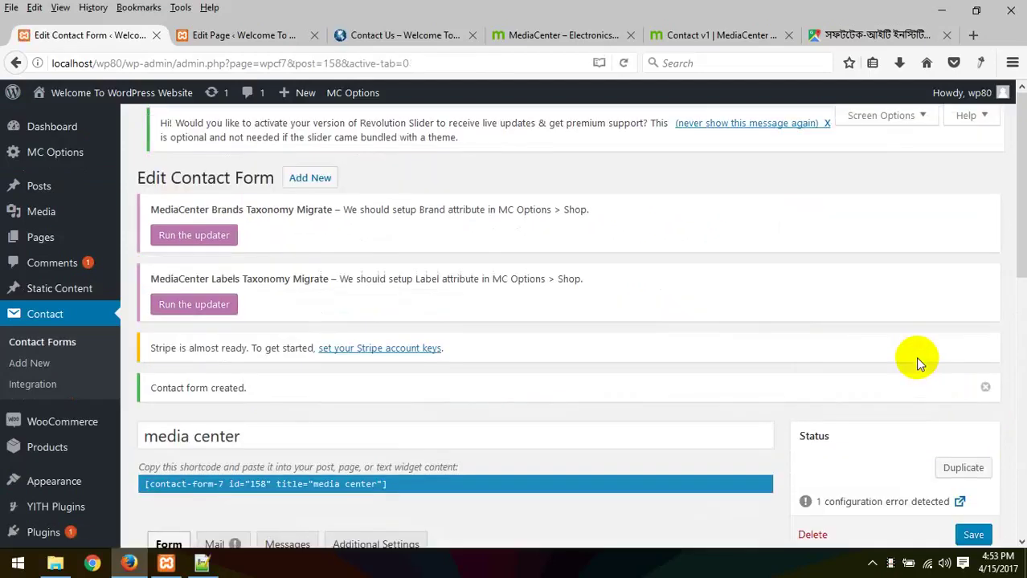
- Copy the shortcode of the media center contact form
scroll(631, 315, "down", 3)
left_click(407, 228)
key("ctrl+c")
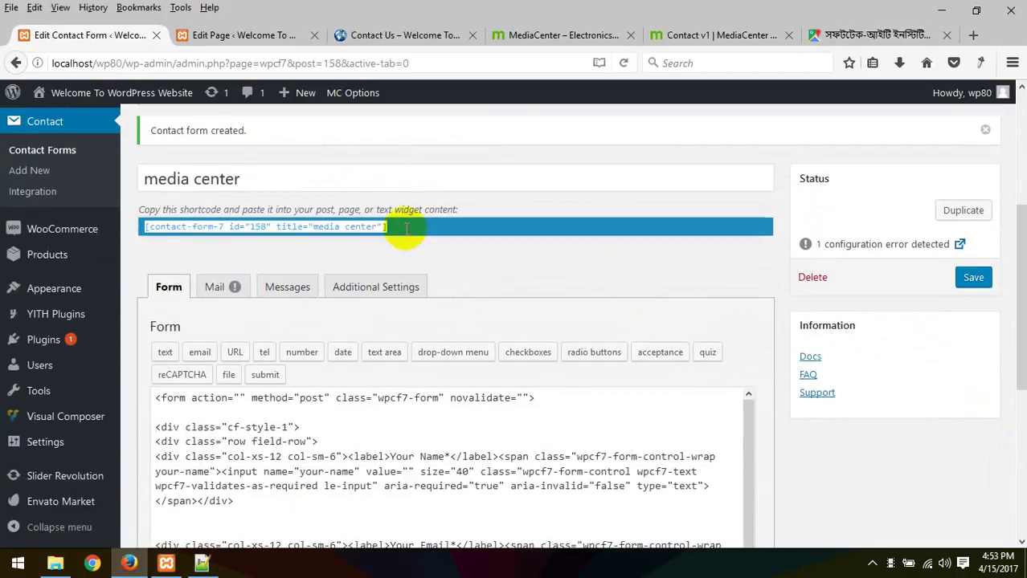
- Return to the Contact Us page editor and delete the text block containing the pasted form HTML
left_click(359, 35)
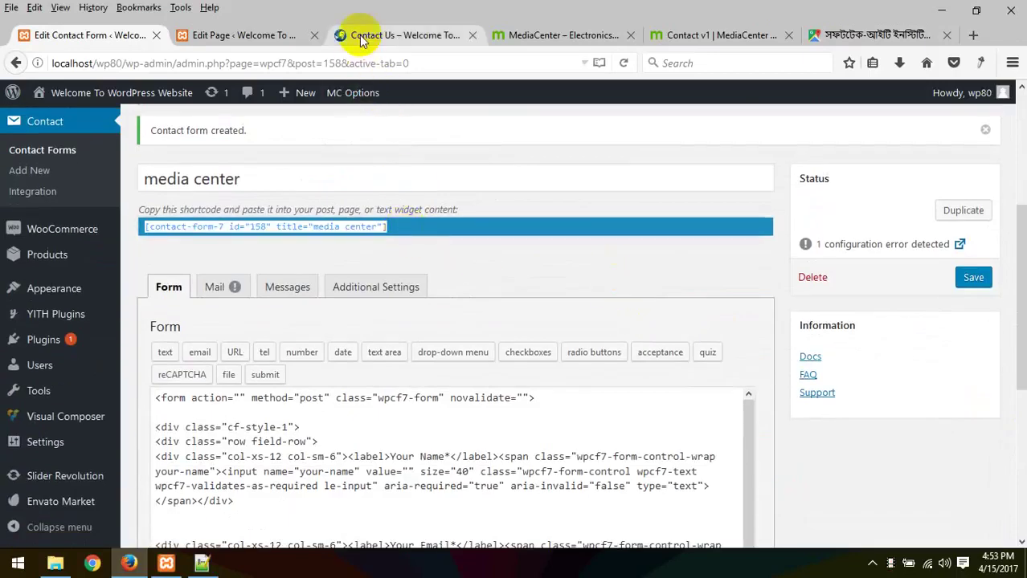
left_click(265, 35)
scroll(420, 286, "down", 7)
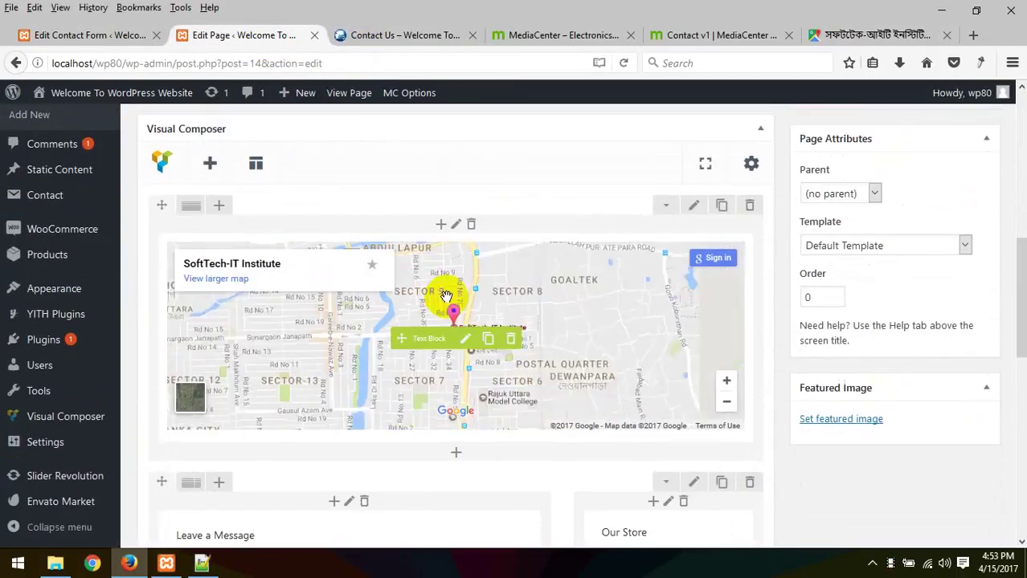
scroll(527, 317, "down", 5)
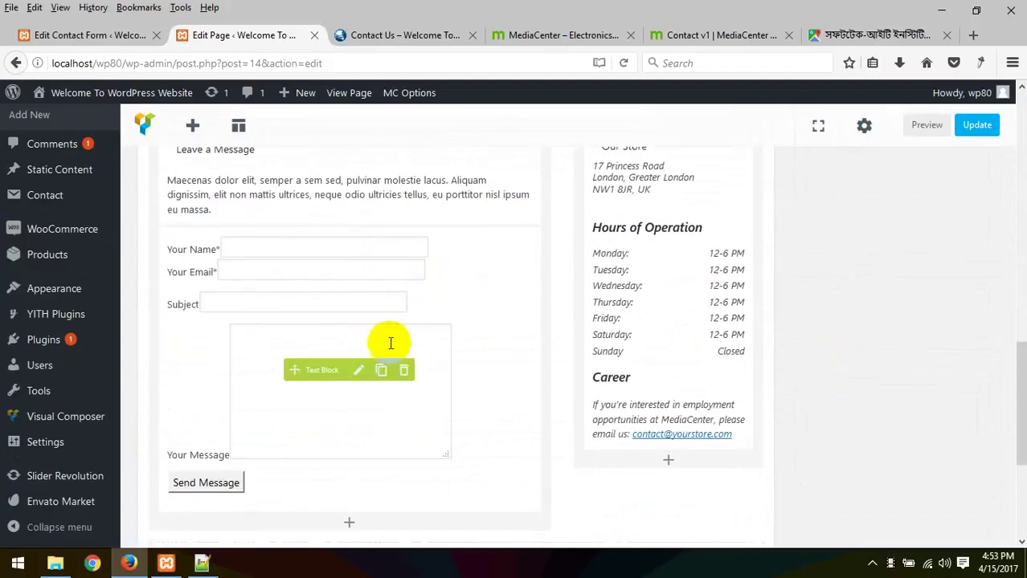
left_click(400, 371)
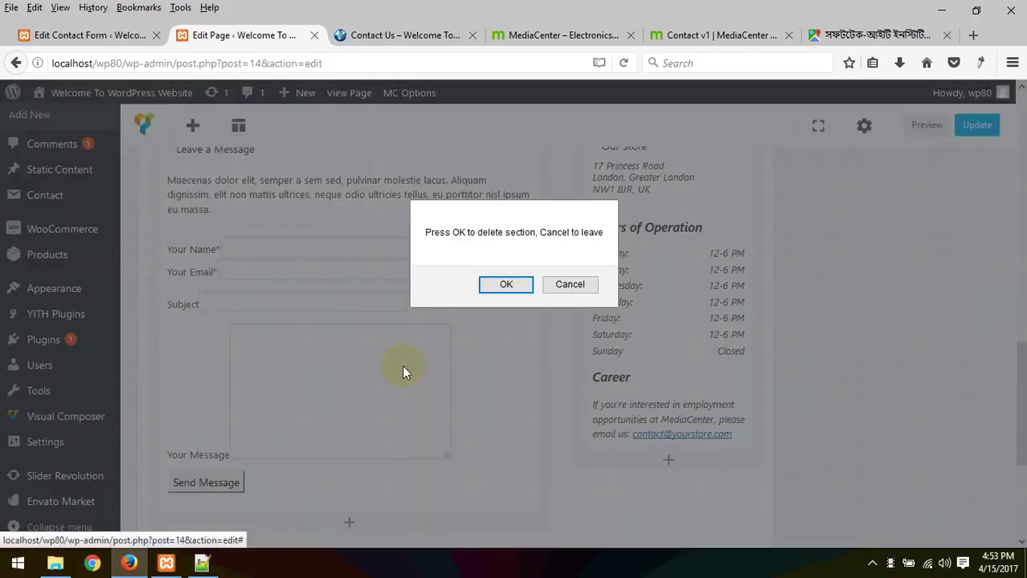
left_click(506, 286)
- Add the shortcode [contact-form-7 id="158" title="media center"] below the paragraph in the Leave a Message text block and save the block
mouse_move(351, 228)
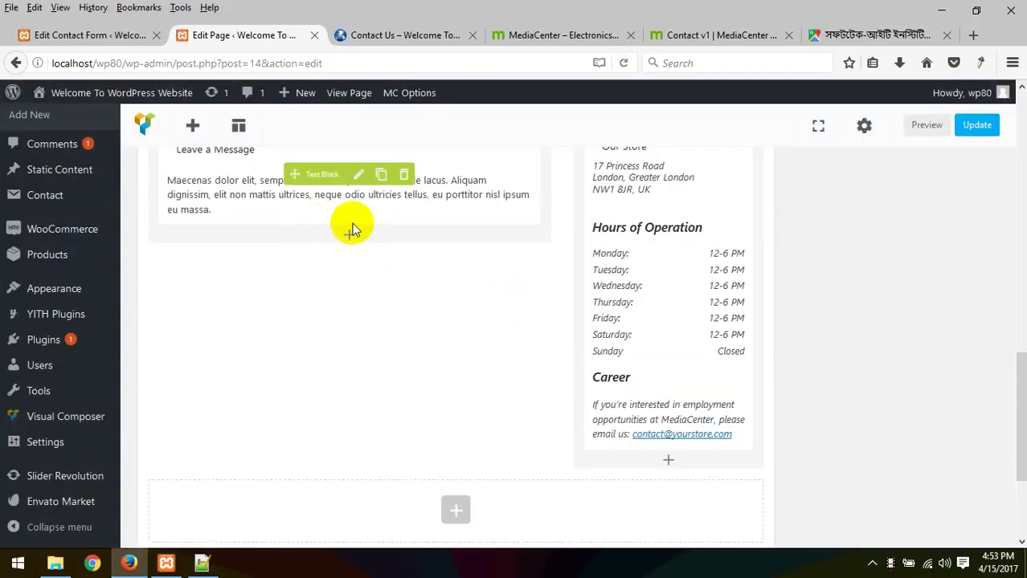
left_click(358, 177)
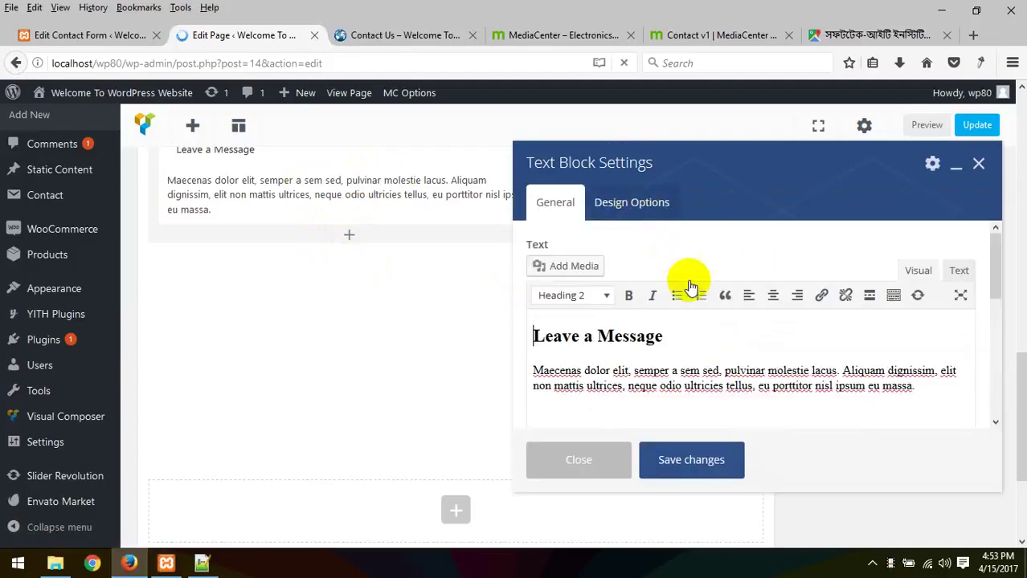
left_click(958, 270)
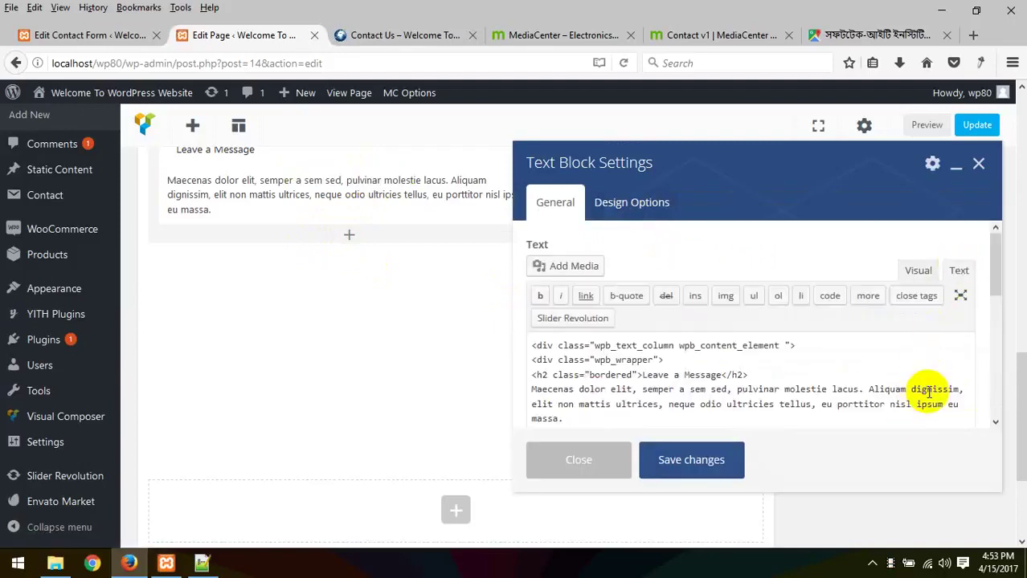
scroll(927, 398, "down", 1)
scroll(926, 398, "down", 1)
scroll(911, 269, "up", 2)
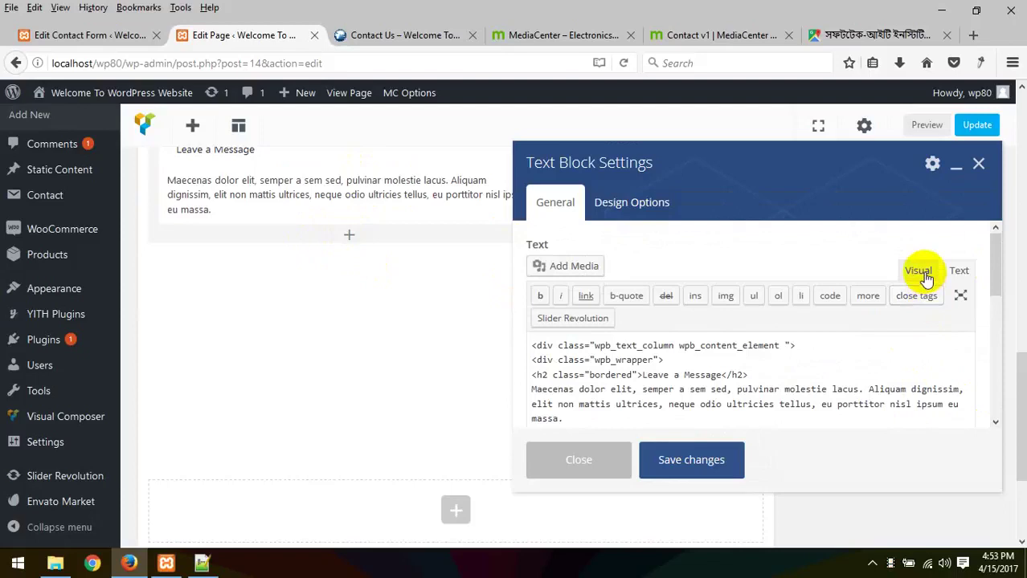
left_click(920, 271)
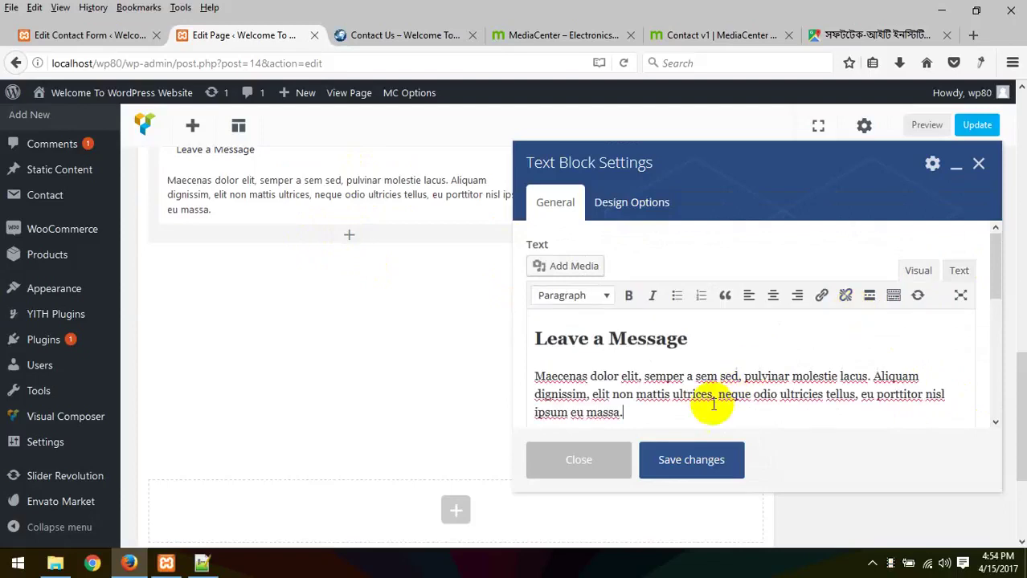
left_click(653, 415)
key("Return")
scroll(677, 339, "down", 5)
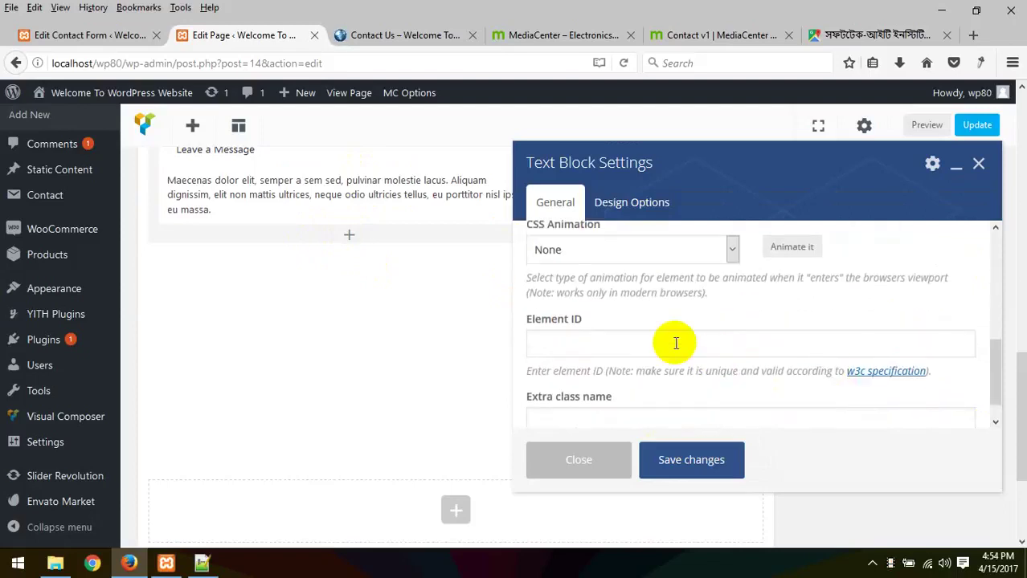
scroll(675, 343, "up", 3)
key("ctrl+v")
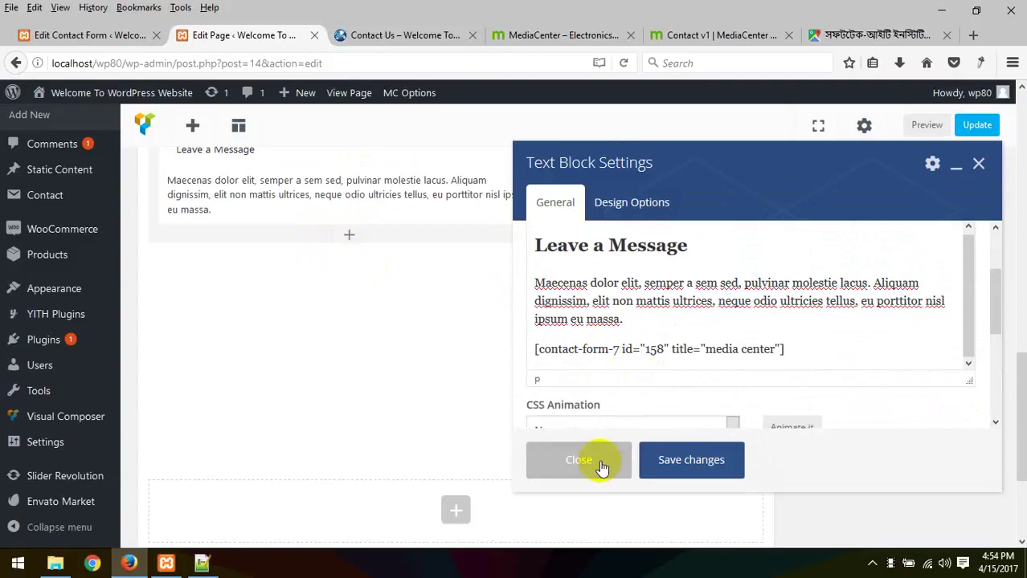
left_click(694, 471)
- Update the Contact Us page and reload its live view, resending the form data
scroll(817, 428, "up", 3)
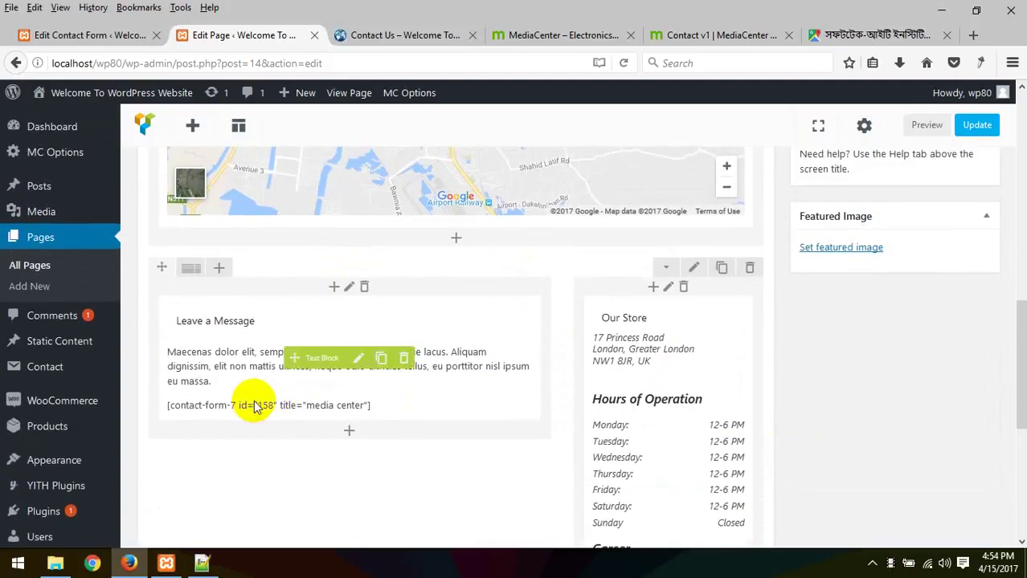
scroll(986, 344, "up", 5)
left_click(965, 132)
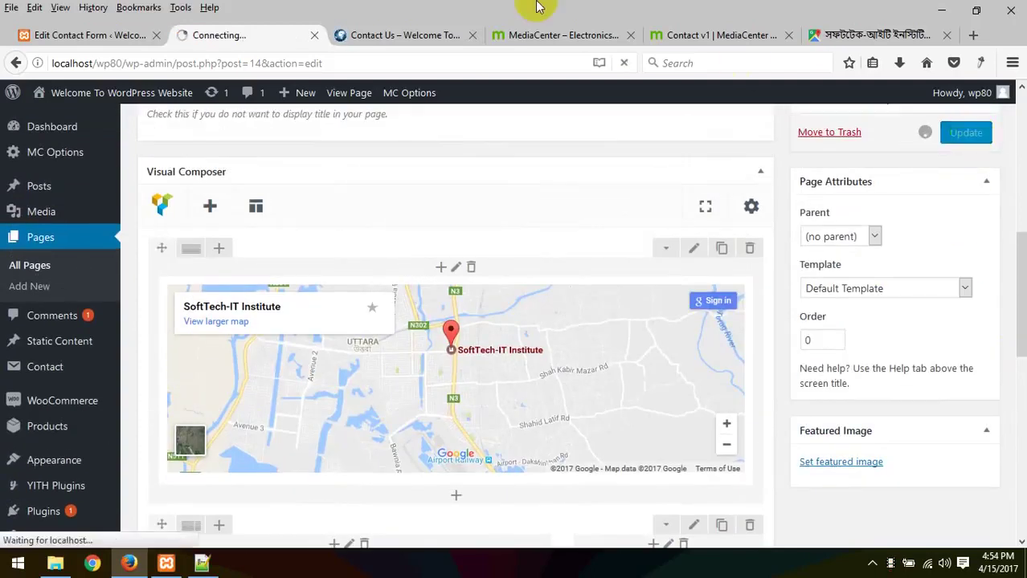
left_click(368, 32)
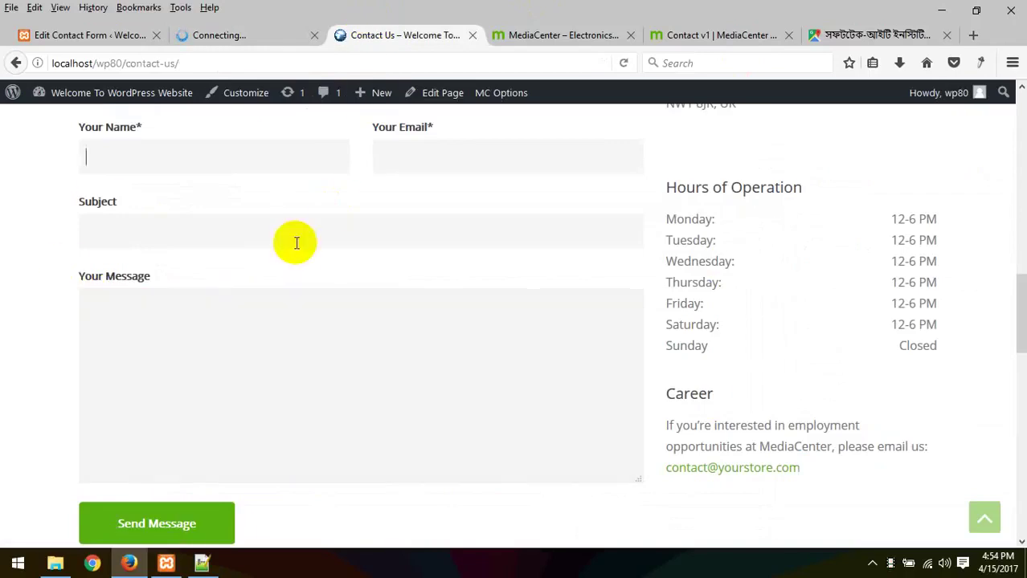
right_click(6, 245)
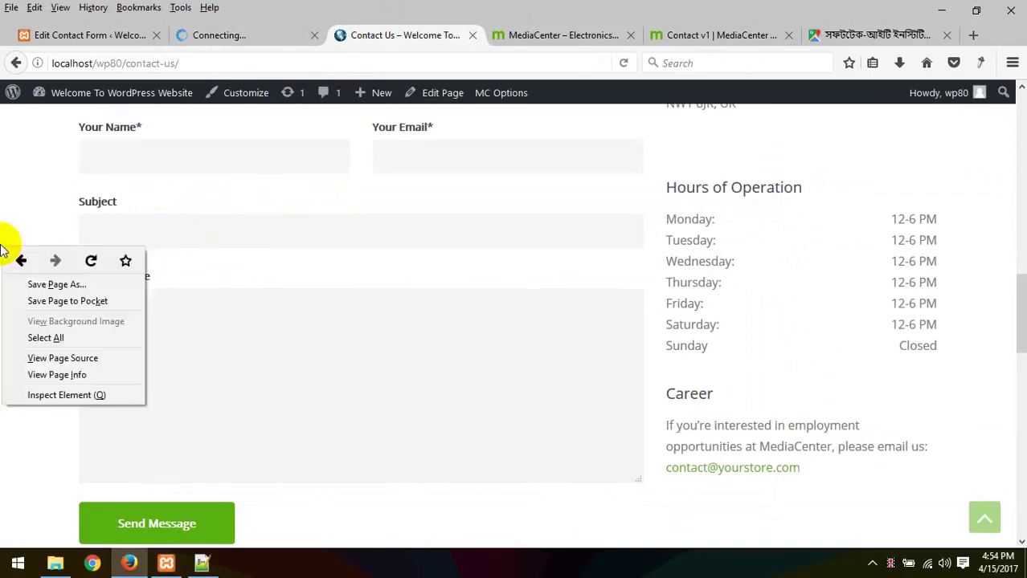
left_click(91, 261)
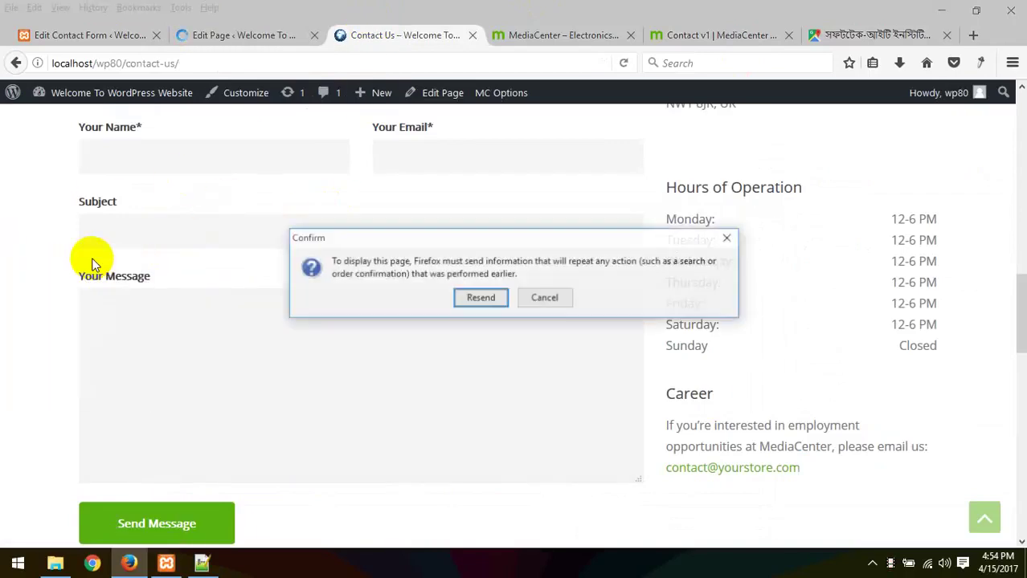
left_click(481, 298)
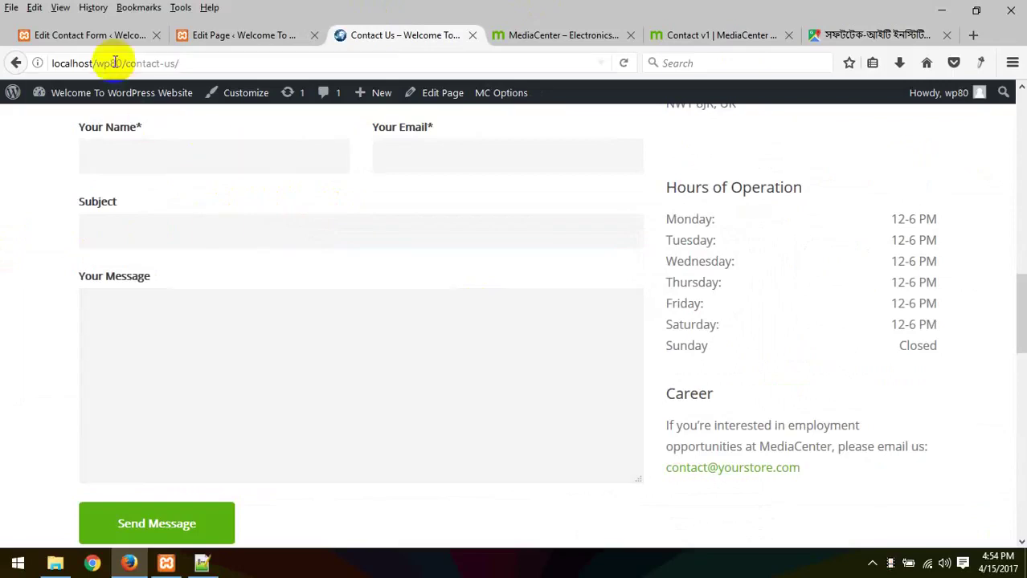
- Check the media center form template, then switch to index.html in Notepad++ and put the Your Name column's div tags on separate lines
left_click(77, 37)
scroll(492, 438, "down", 3)
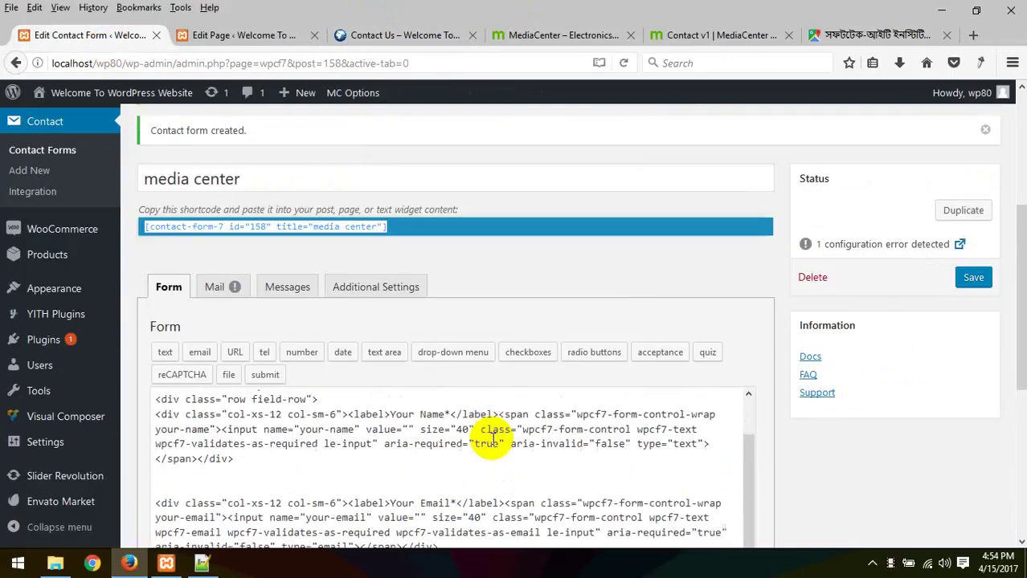
scroll(492, 438, "up", 1)
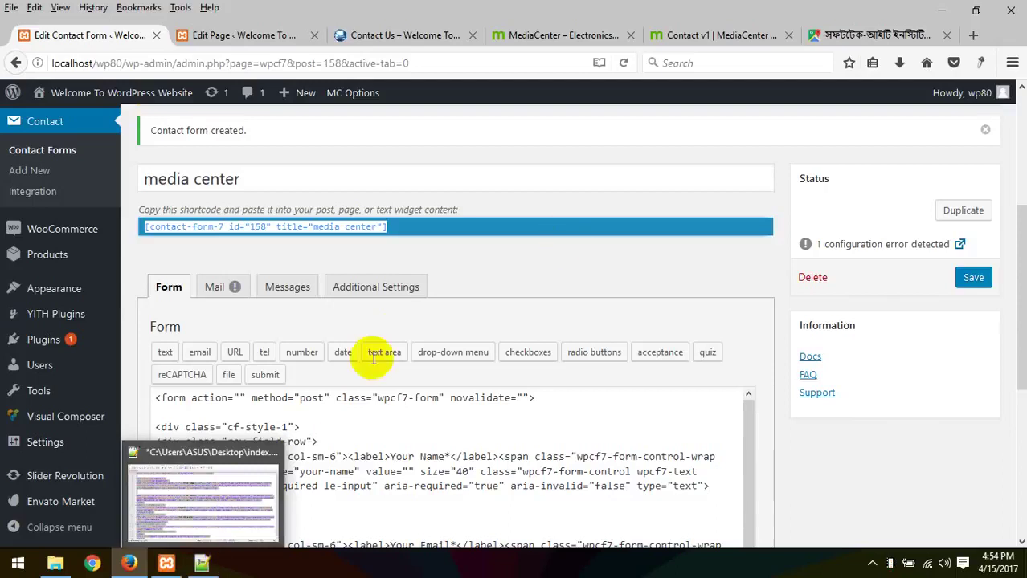
left_click(228, 556)
left_click(70, 130)
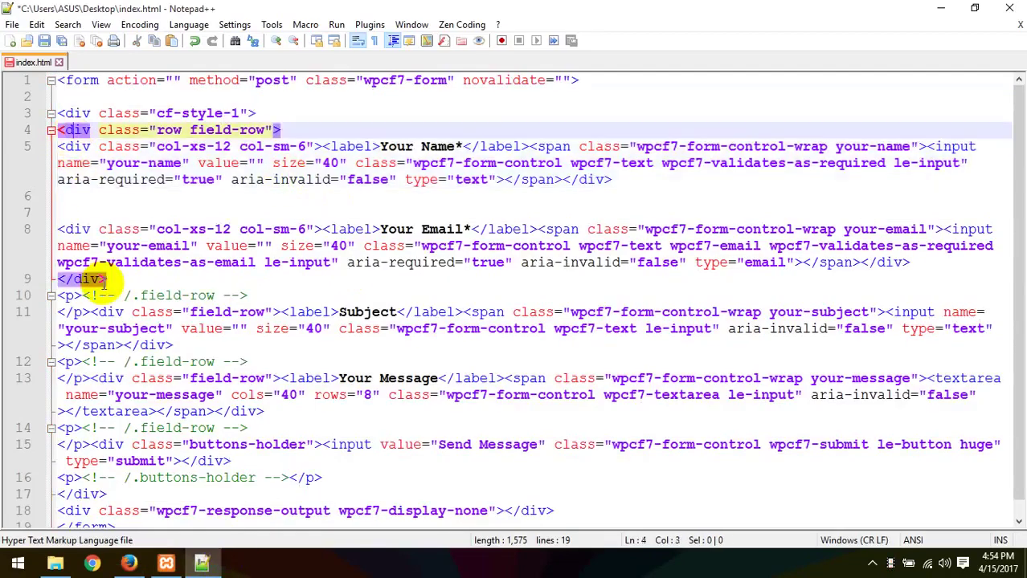
left_click(71, 146)
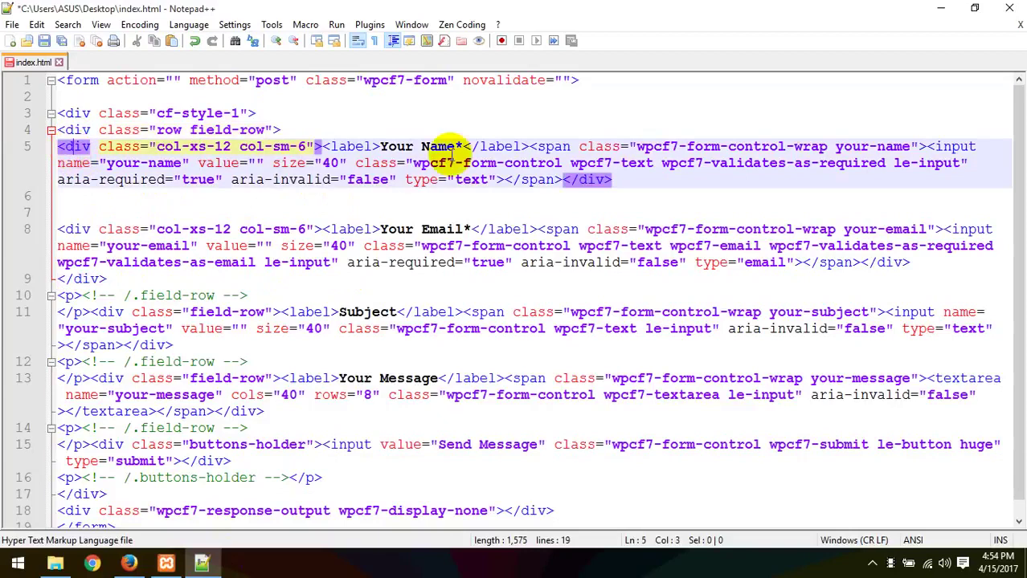
left_click(322, 147)
key("Return")
key("Return")
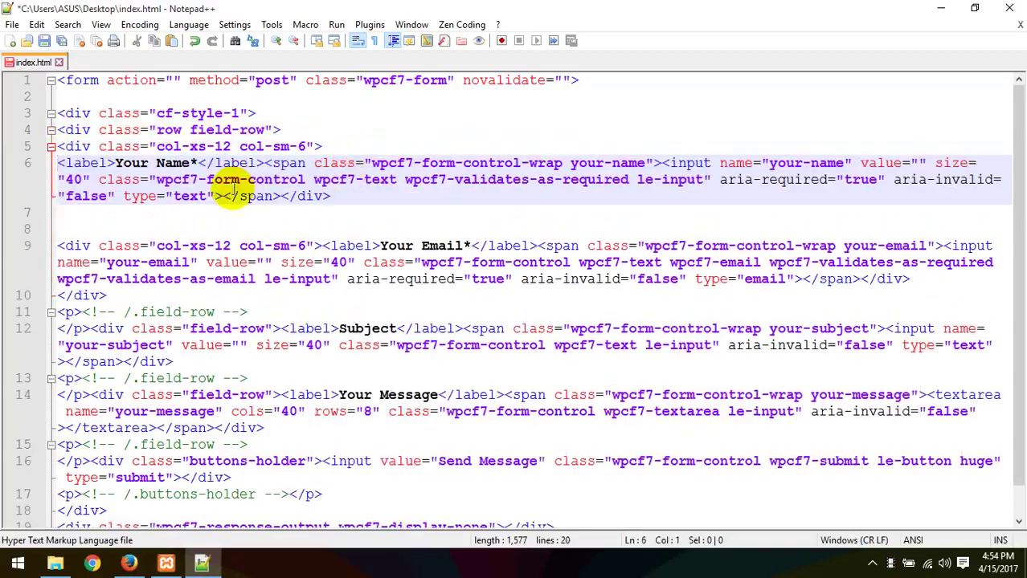
left_click(282, 212)
key("Return")
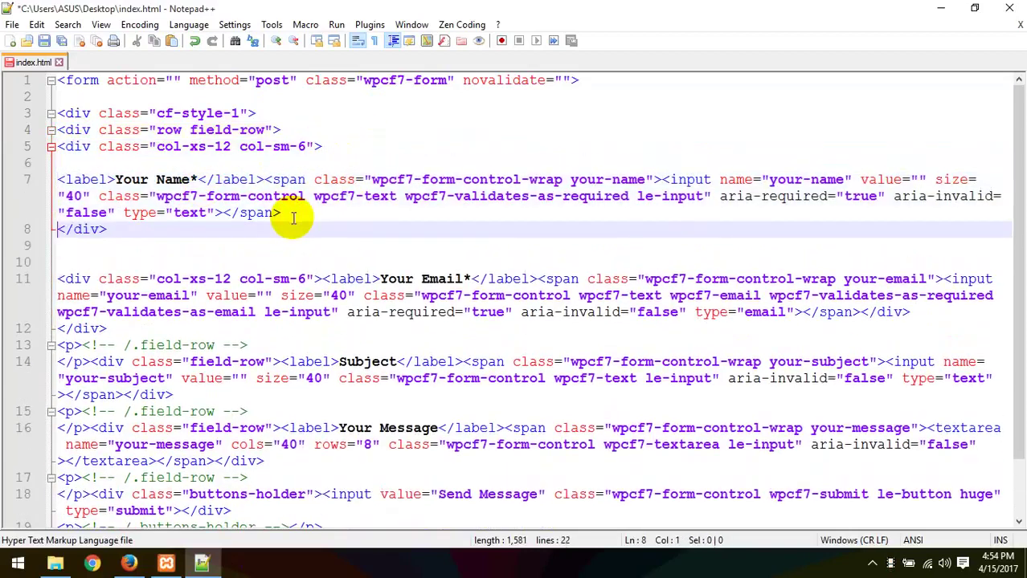
- Isolate the your-name input tag from its opening and closing span tags with blank lines
left_click(87, 179)
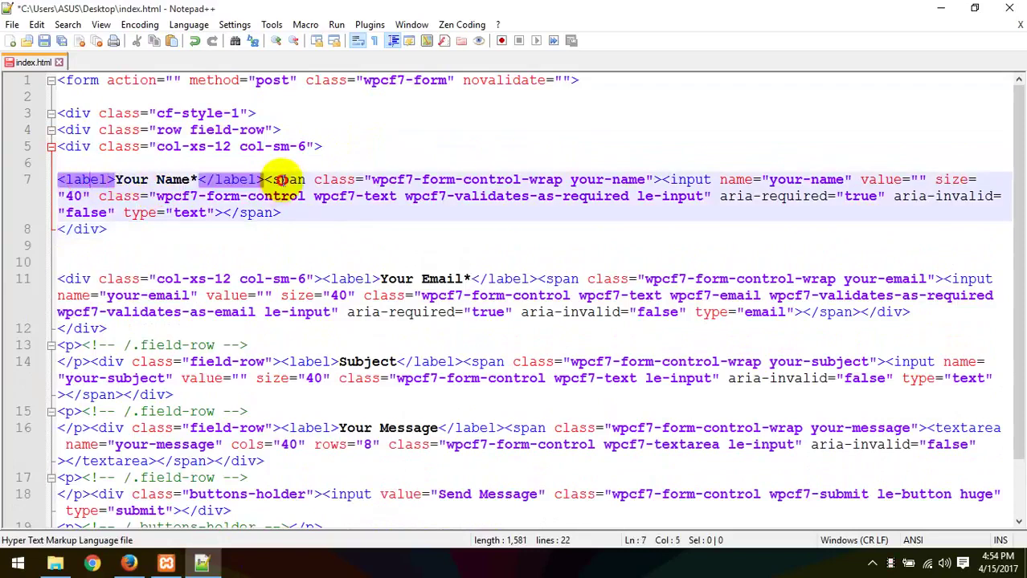
left_click(279, 180)
left_click(658, 179)
key("Return")
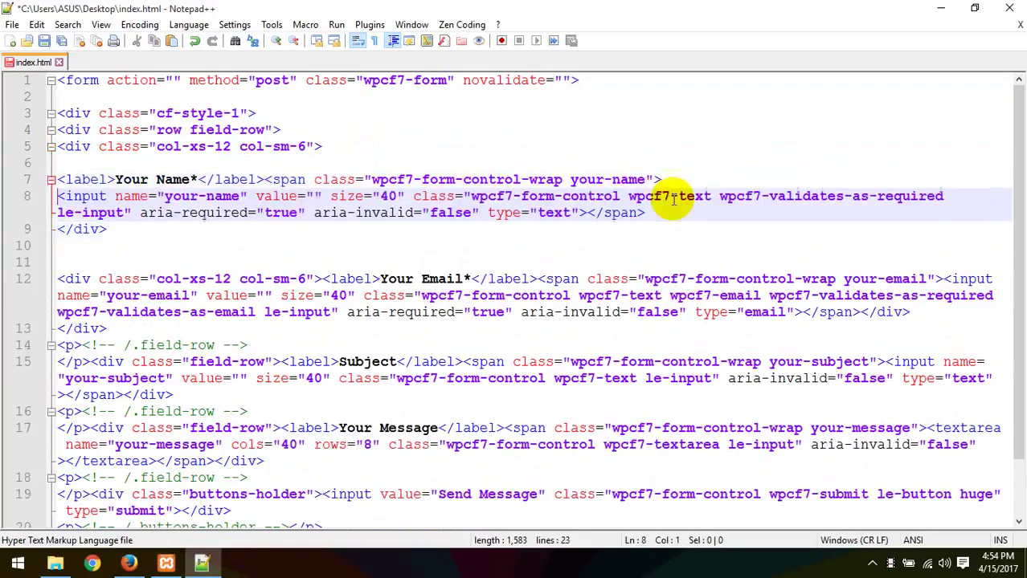
key("Return")
left_click(80, 213)
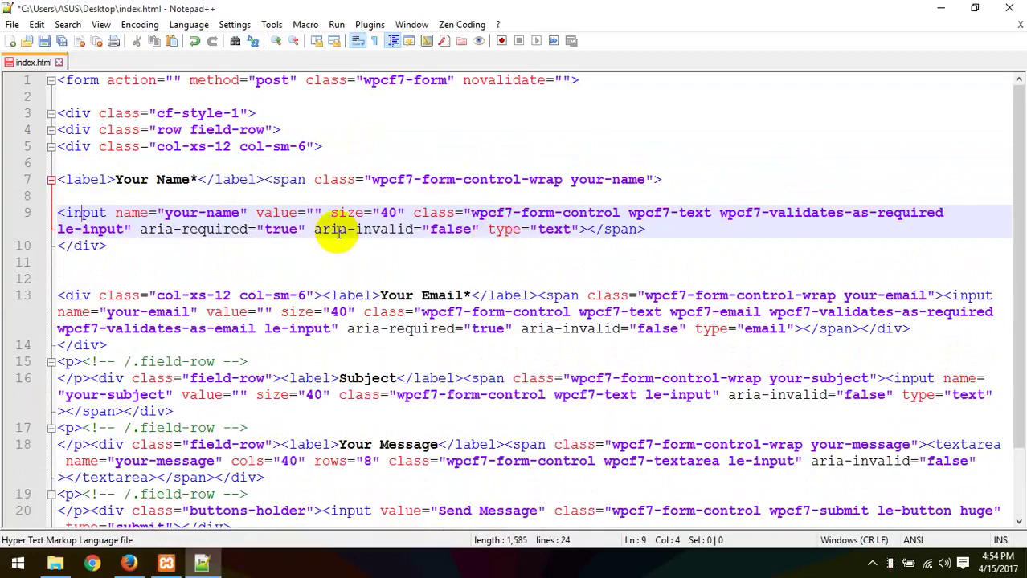
key("Return")
key("Return")
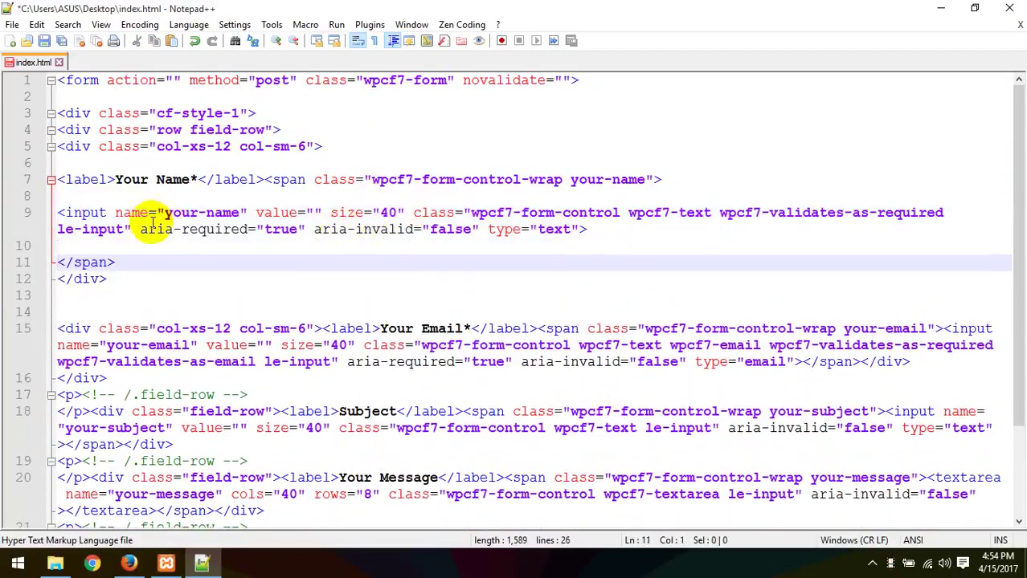
left_click(80, 212)
- Isolate the your-email input tag from its opening and closing span tags with blank lines and save index.html
scroll(120, 257, "down", 2)
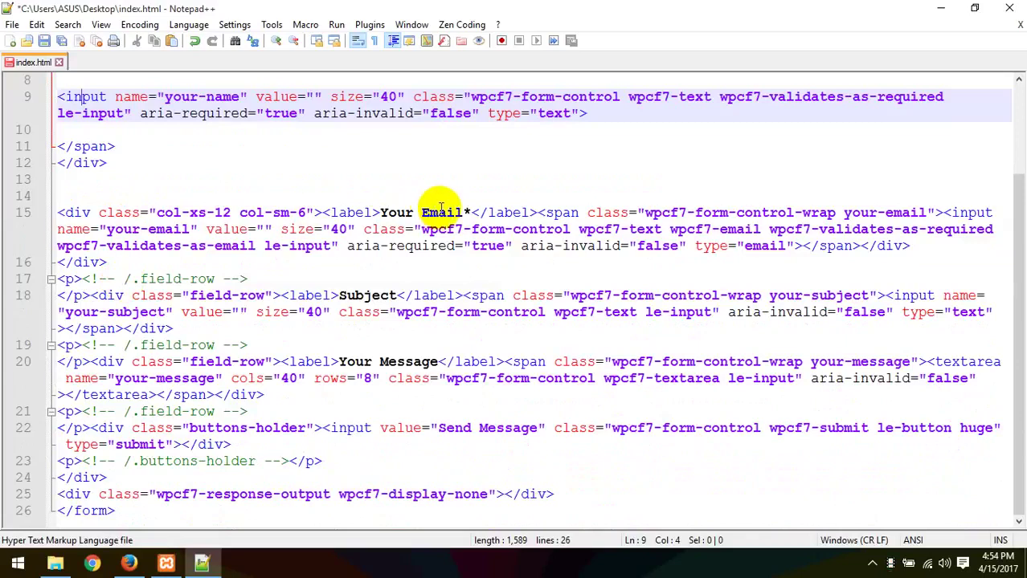
left_click(554, 213)
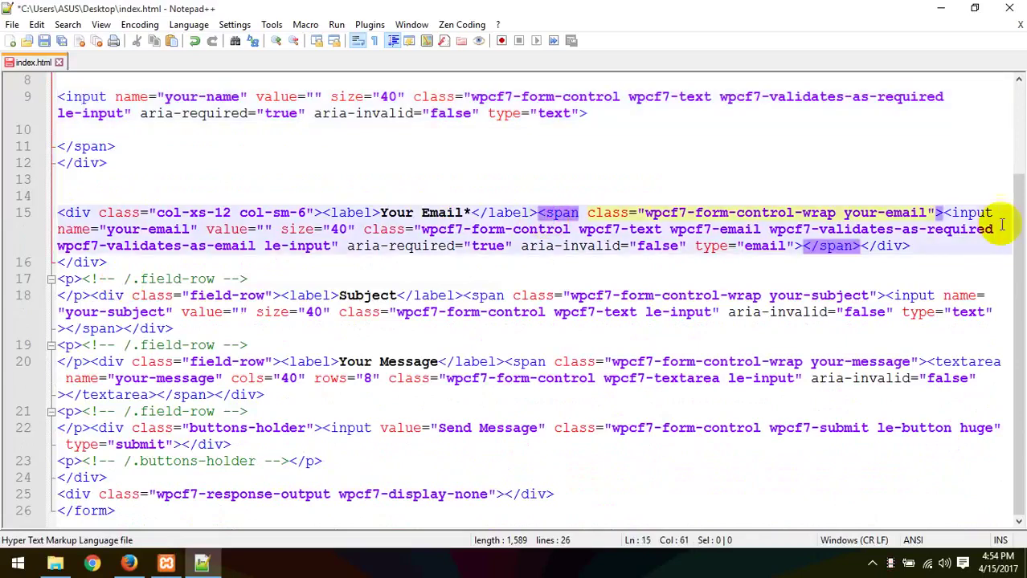
left_click(943, 213)
key("Return")
key("Return")
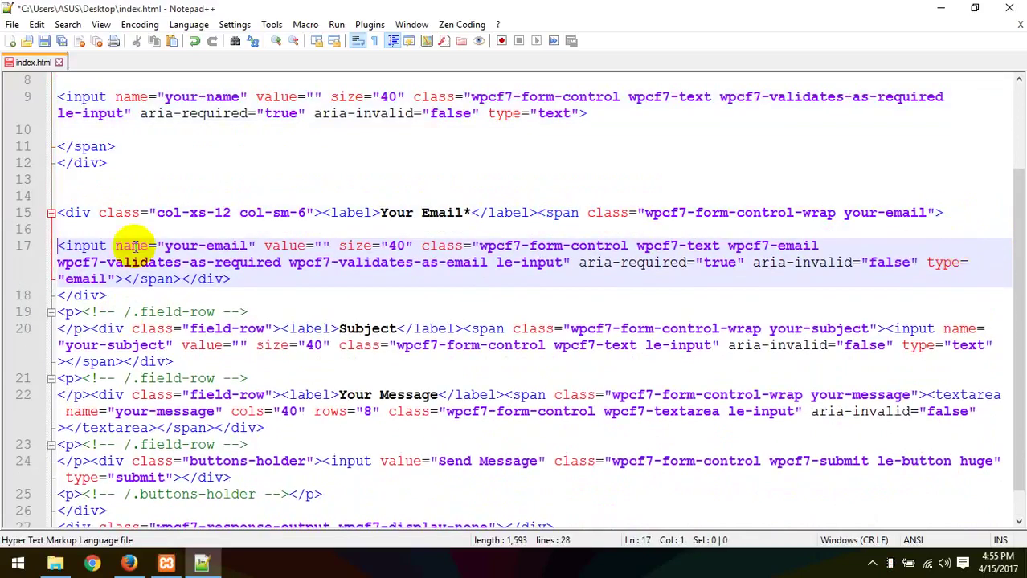
left_click(67, 244)
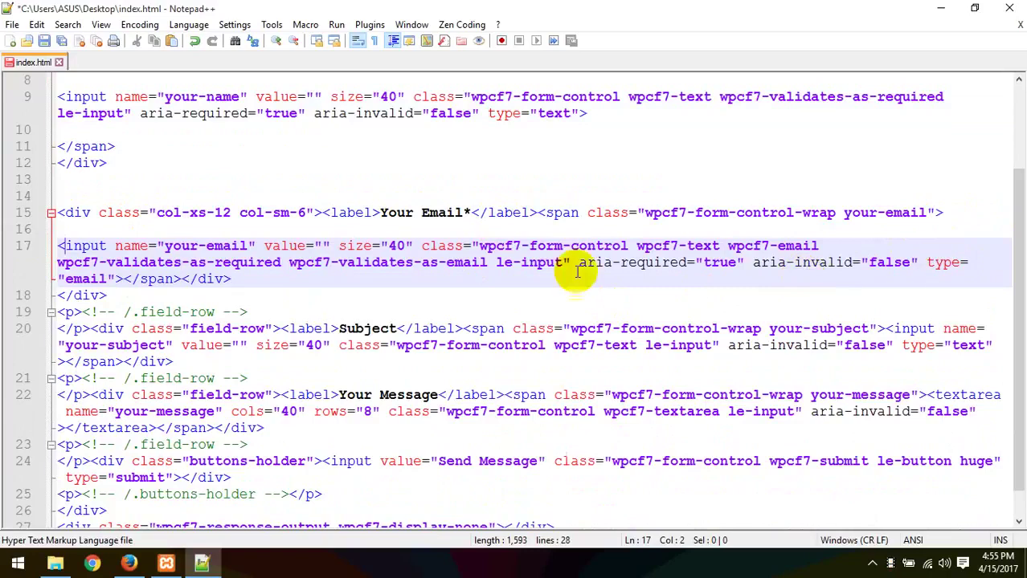
left_click(117, 279)
key("Return")
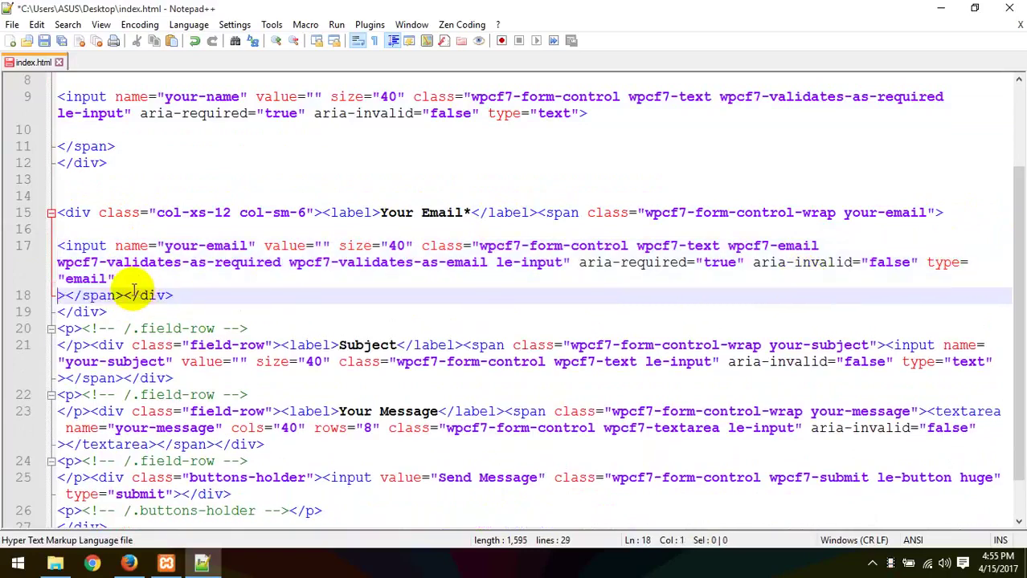
key("BackSpace")
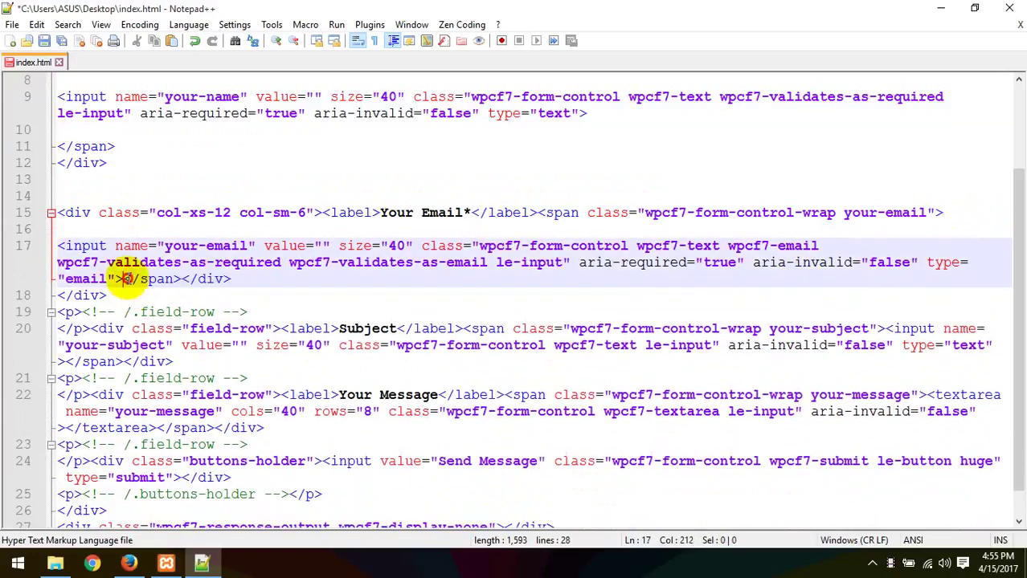
key("Return")
key("Return")
key("Return")
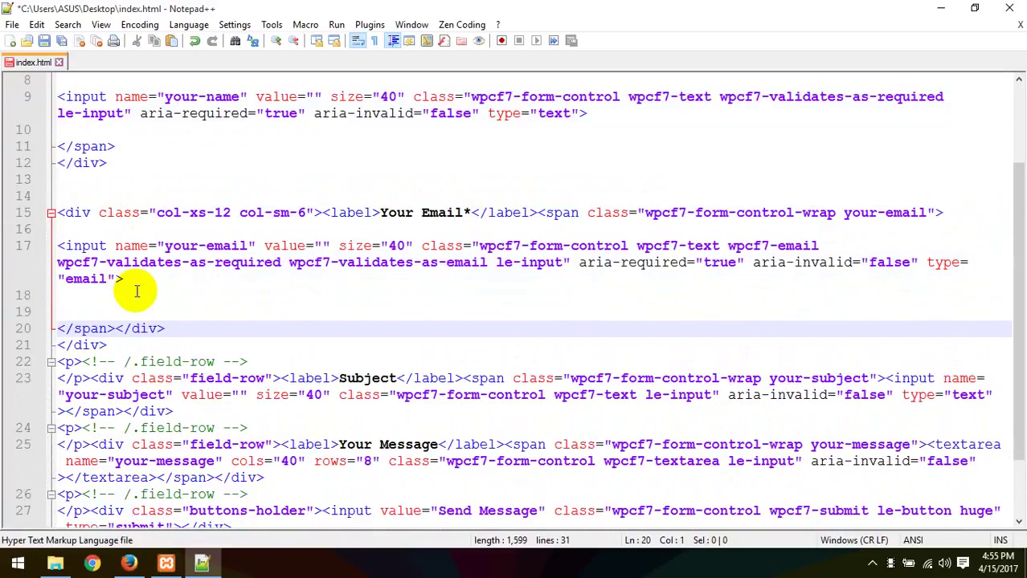
- Separate the your-subject input tag from its opening span tag with two blank lines
scroll(197, 271, "up", 2)
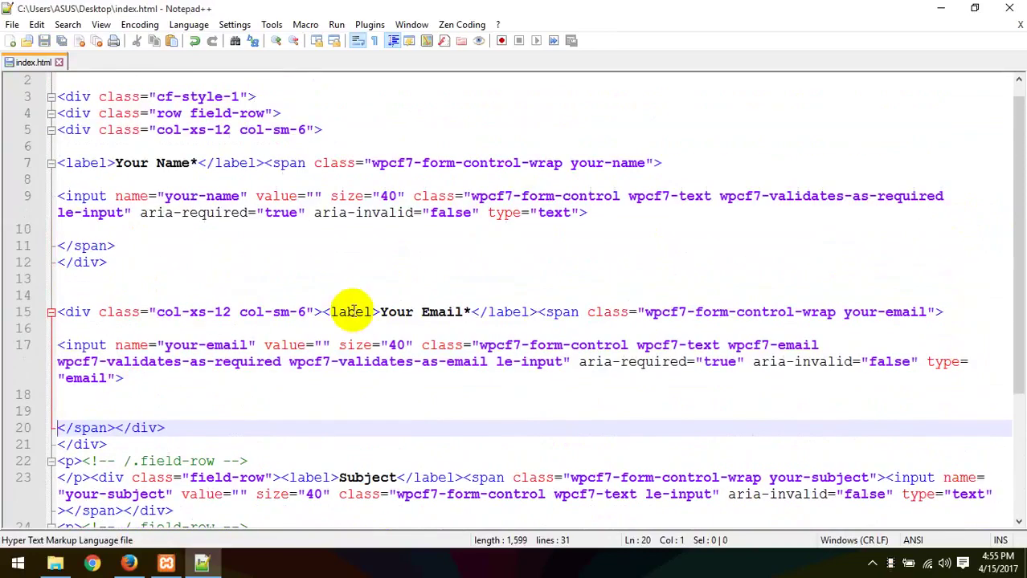
double_click(172, 164)
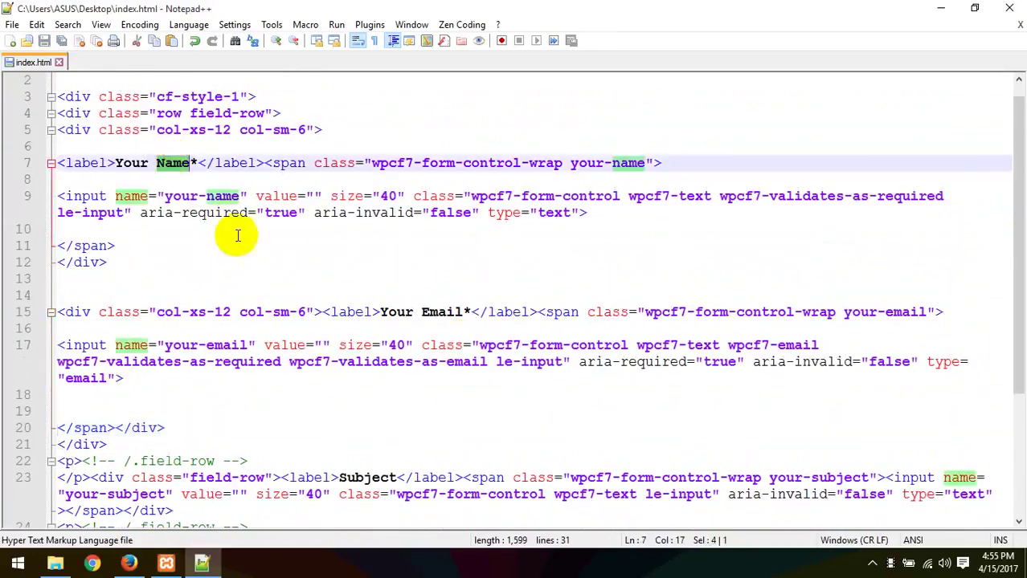
double_click(448, 313)
scroll(451, 319, "down", 1)
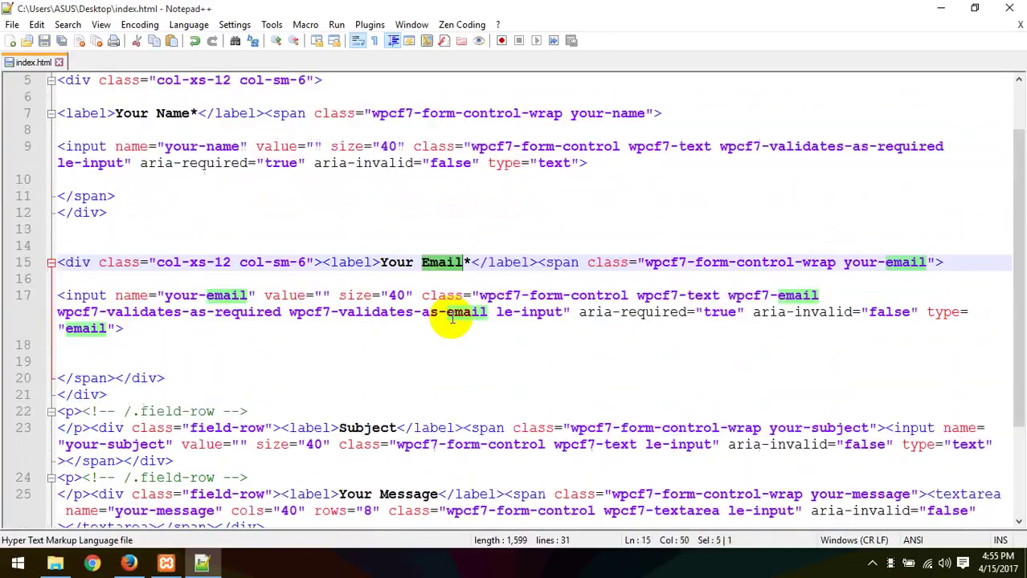
scroll(450, 318, "down", 2)
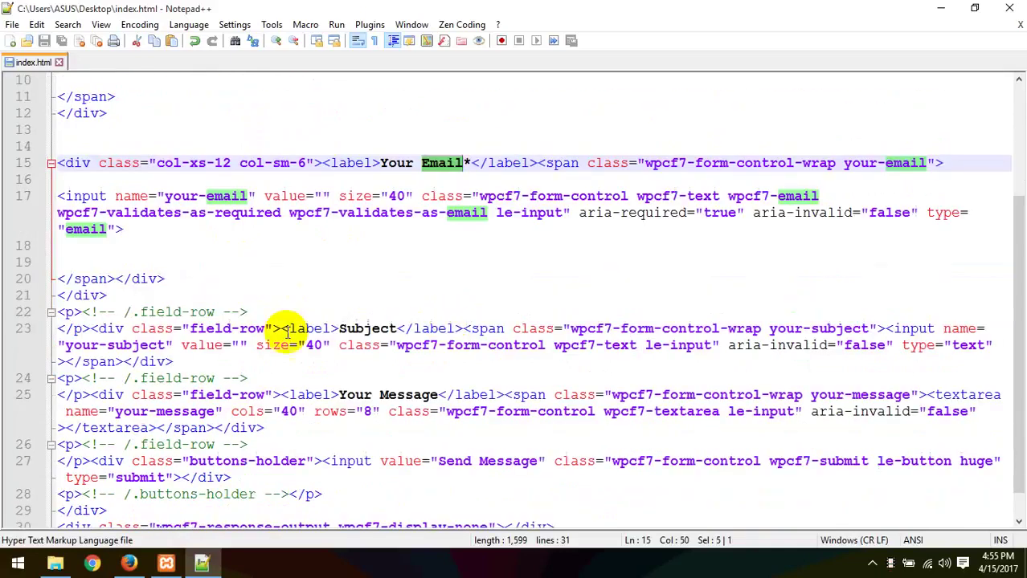
left_click(125, 329)
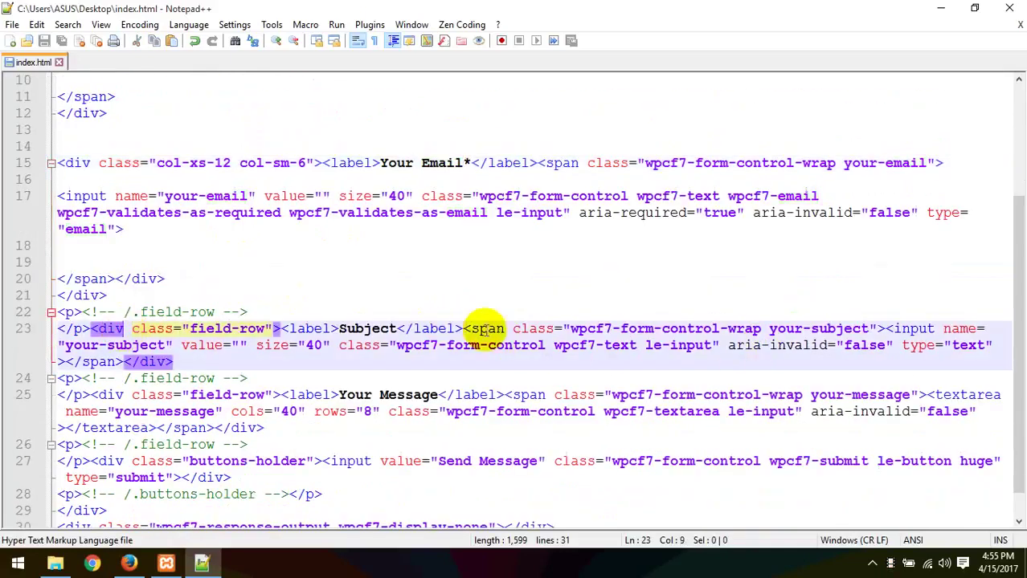
left_click(887, 330)
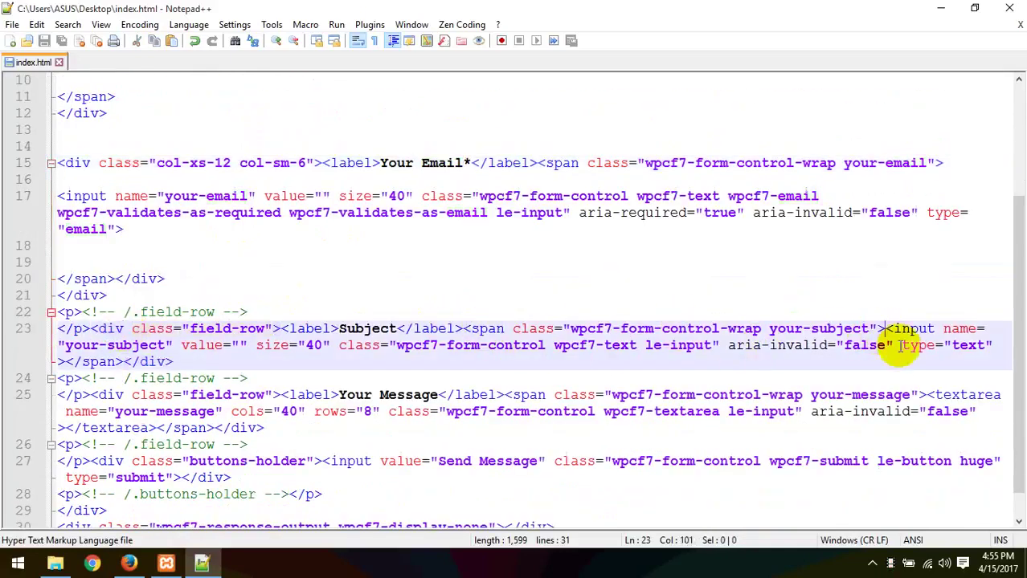
key("Return")
key("Return")
key("Return")
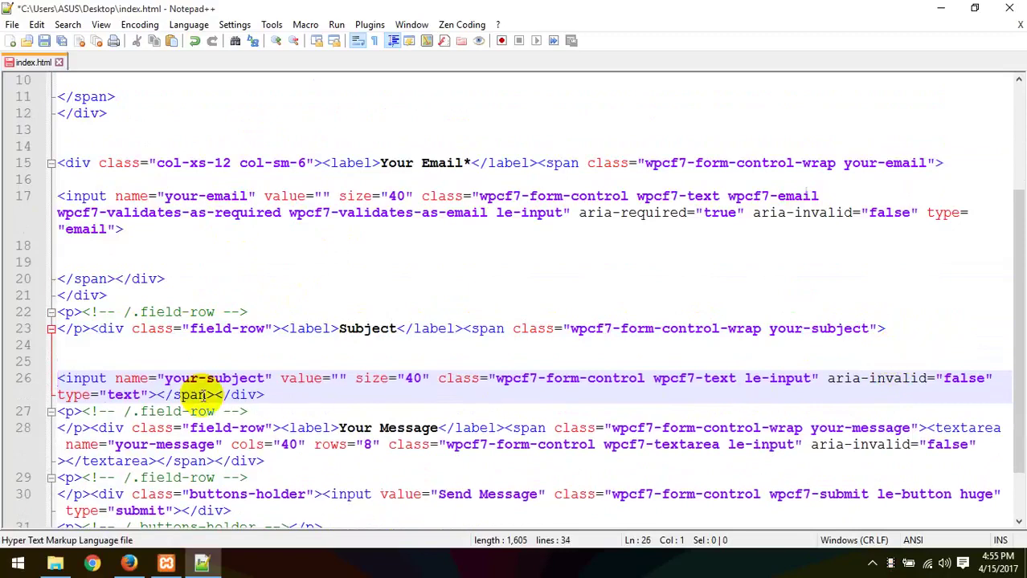
- Move the closing span and div tags after the your-subject input below two blank lines and save index.html
left_click(158, 395)
key("Return")
key("Return")
key("Return")
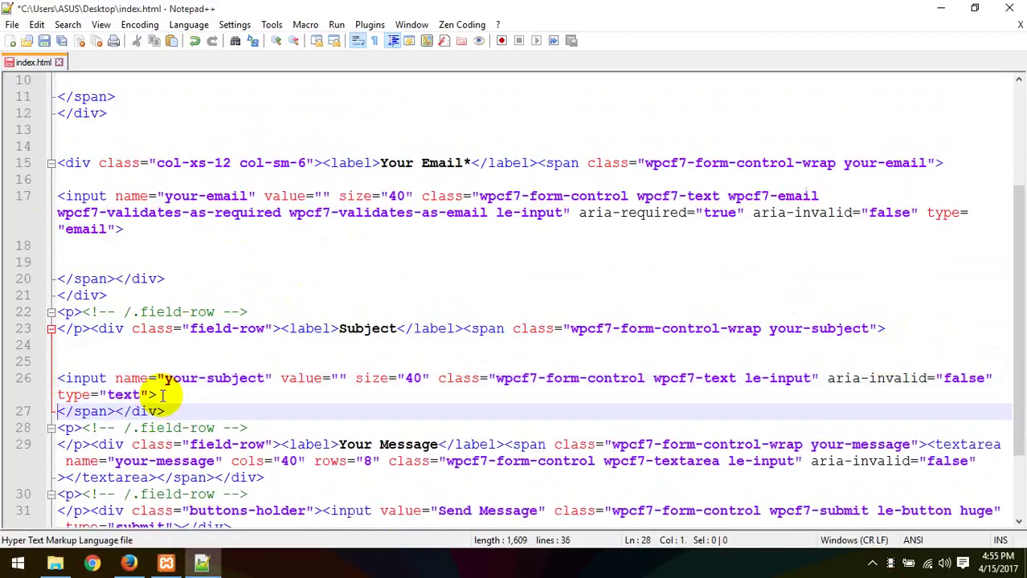
key("ctrl+s")
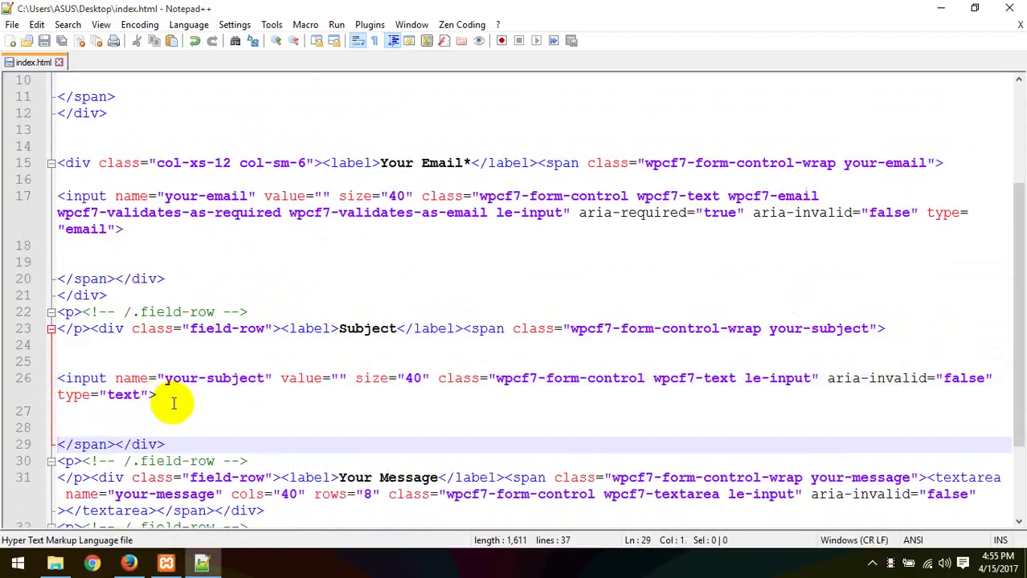
- Isolate the your-message textarea element from its opening and closing span tags with blank lines
scroll(239, 407, "down", 3)
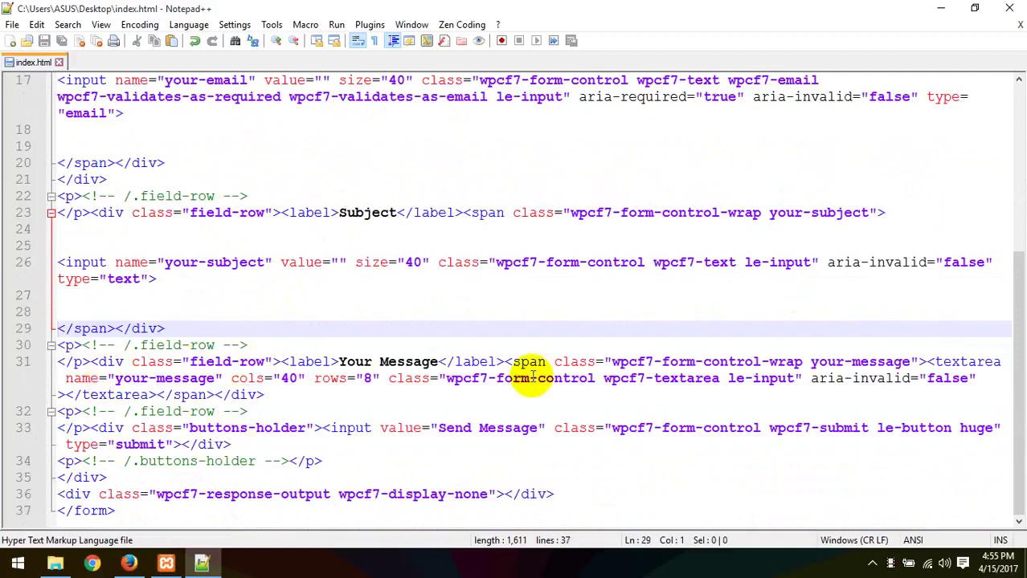
left_click(930, 361)
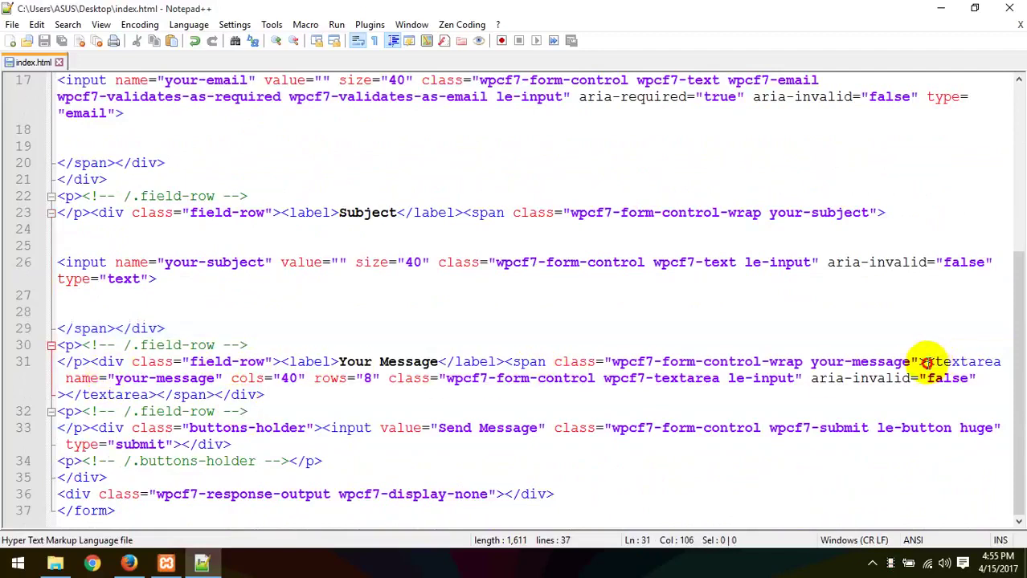
key("Return")
key("Return")
key("Return")
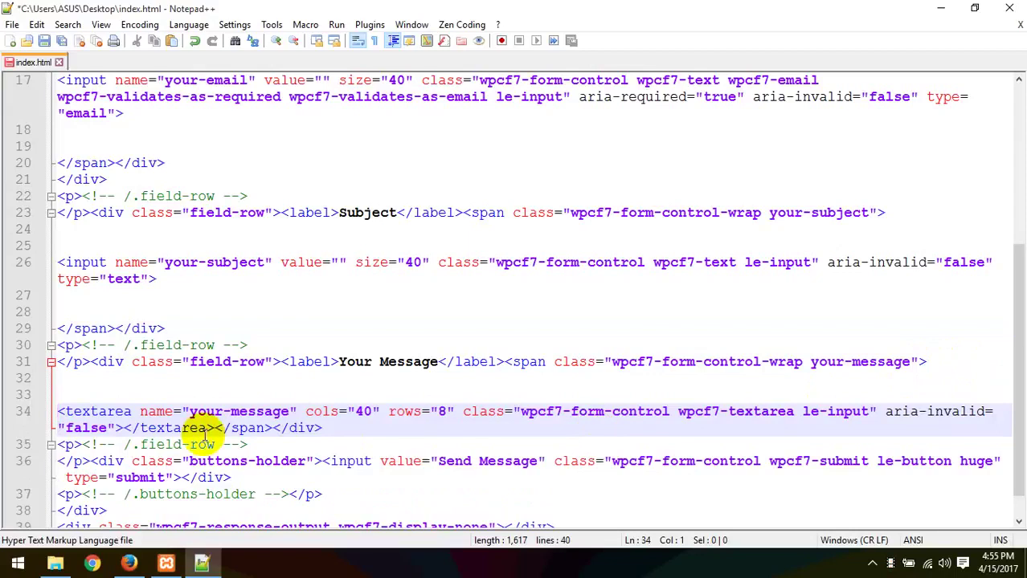
left_click(217, 428)
key("Return")
key("Return")
key("Return")
key("Return")
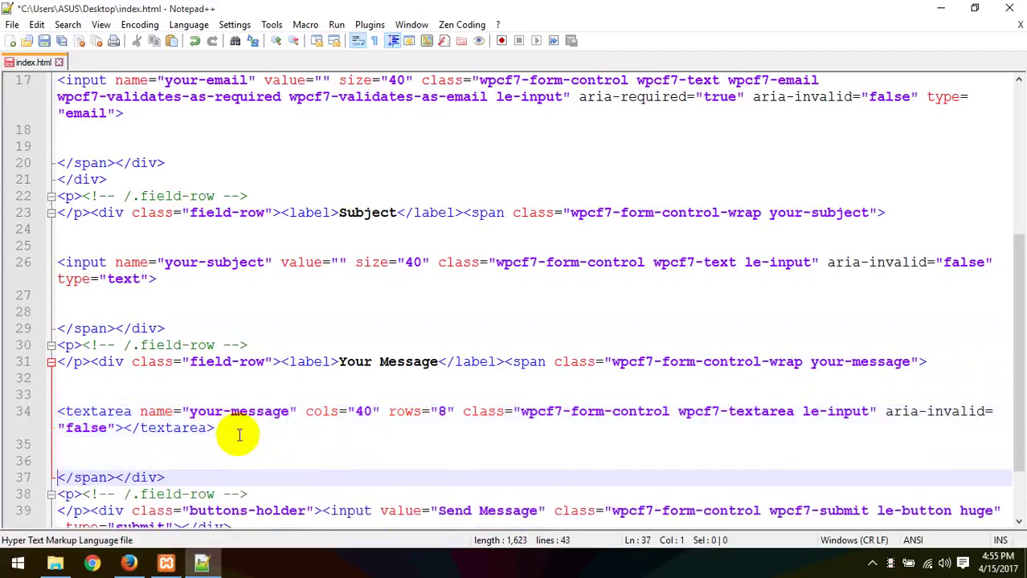
- Isolate the Send Message submit input from its enclosing buttons-holder div tags with blank lines and save index.html
scroll(288, 428, "down", 2)
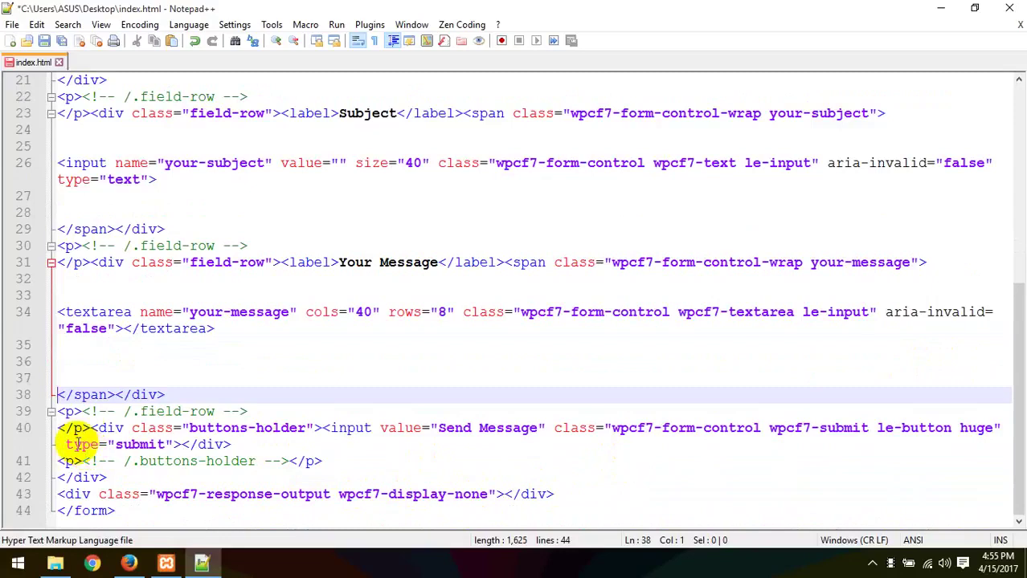
left_click(106, 428)
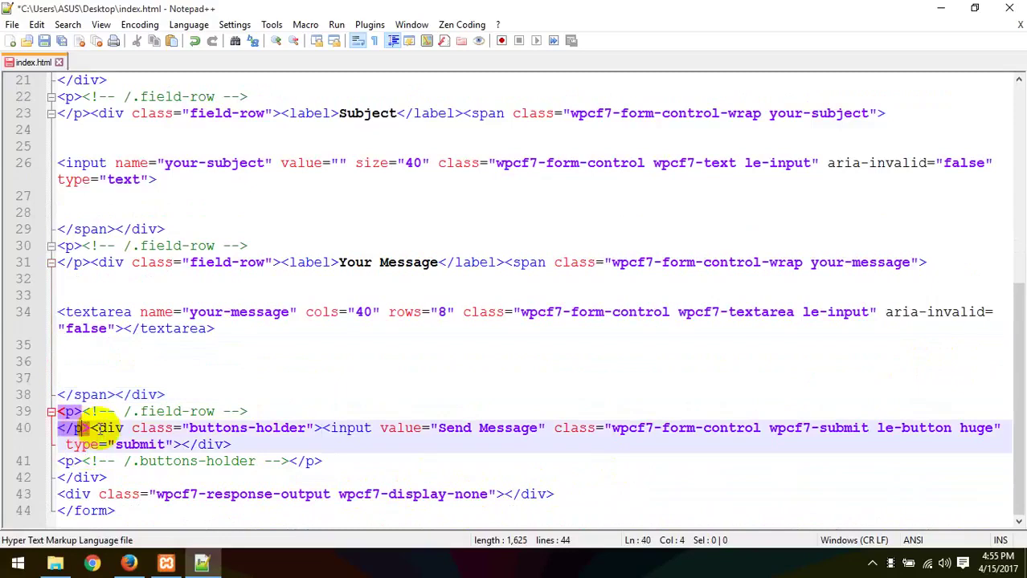
left_click(322, 427)
key("Return")
key("Return")
scroll(271, 470, "down", 1)
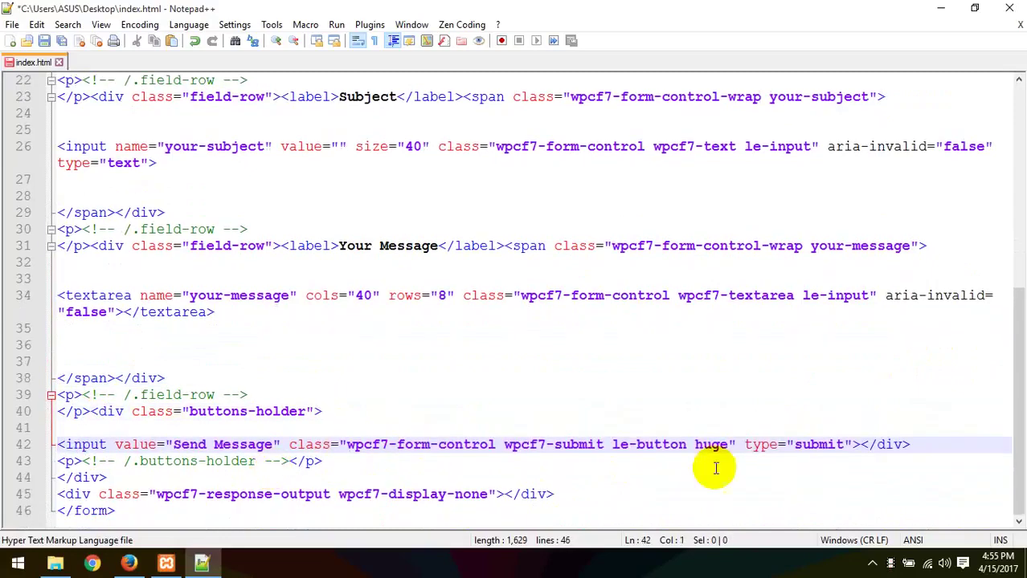
key("Return")
key("Return")
key("Return")
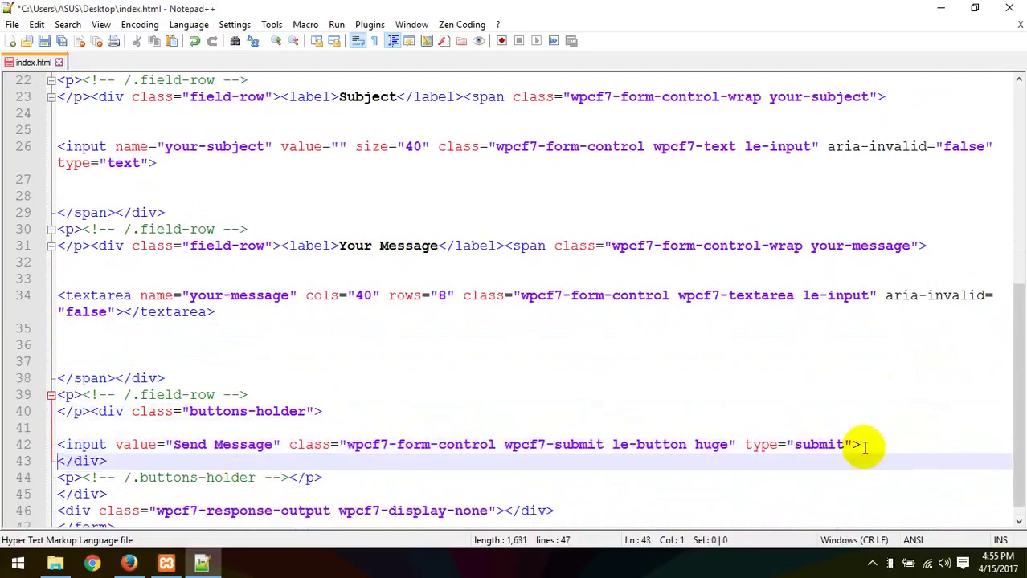
key("ctrl+s")
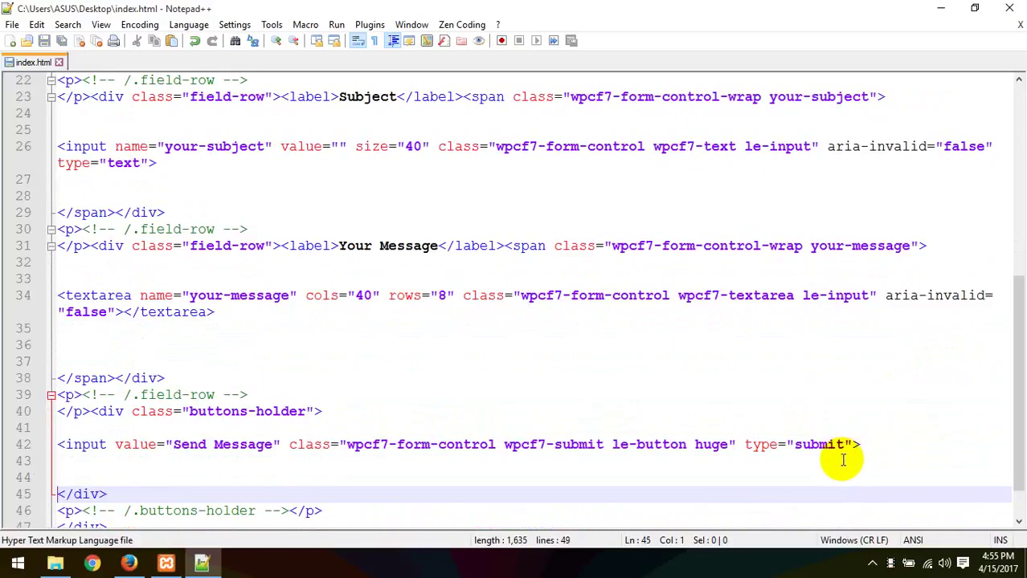
scroll(534, 406, "up", 7)
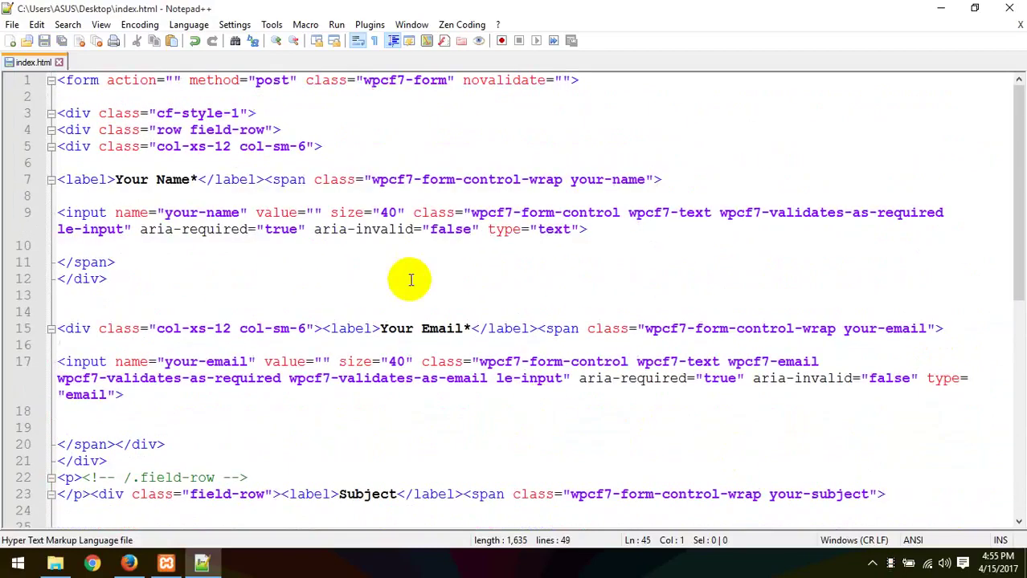
left_click(71, 80)
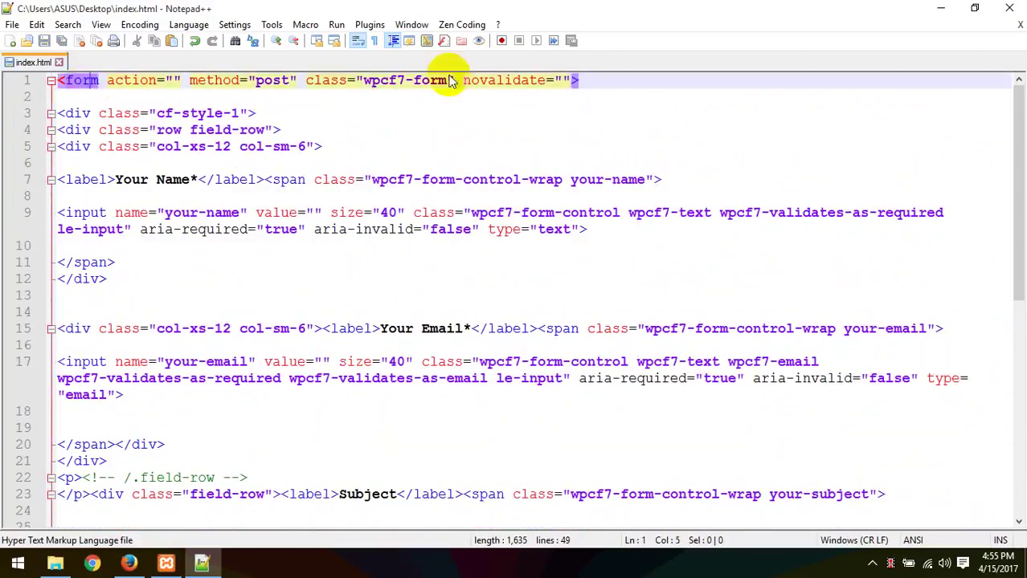
left_click(617, 80)
left_click_drag(617, 79, 3, 83)
key("ctrl+c")
key("Delete")
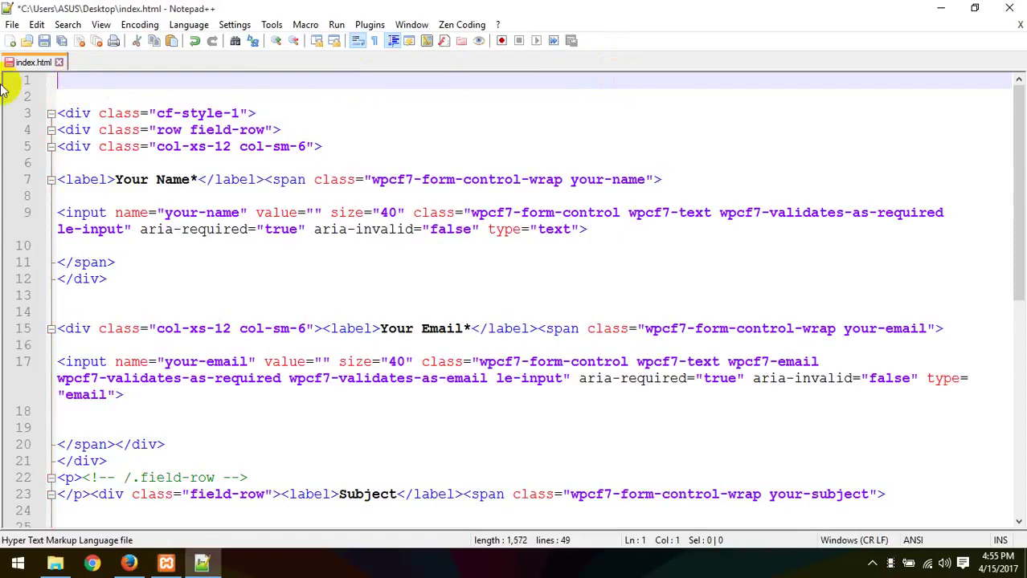
key("ctrl+v")
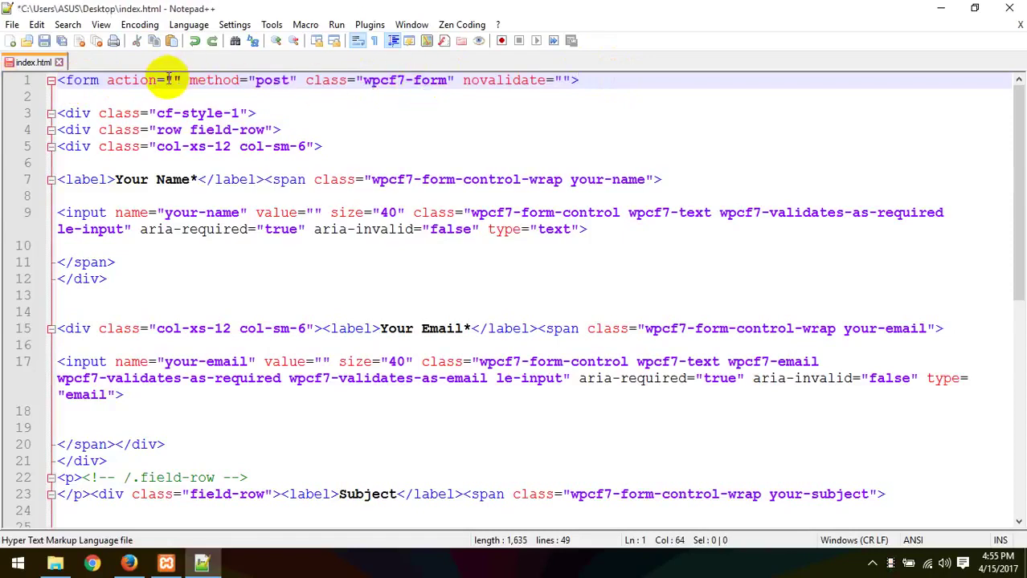
double_click(79, 82)
type("div")
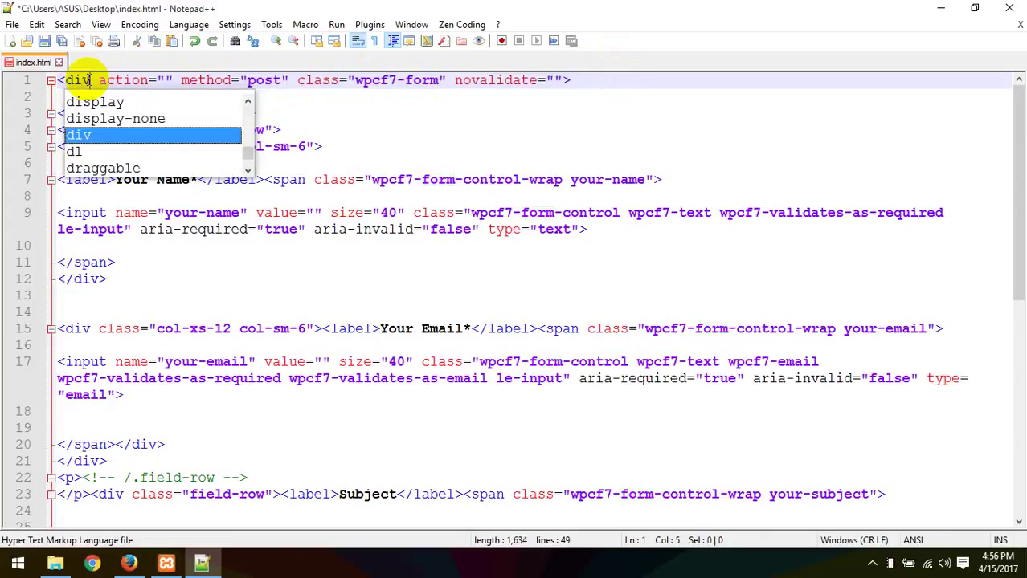
key("ctrl+z")
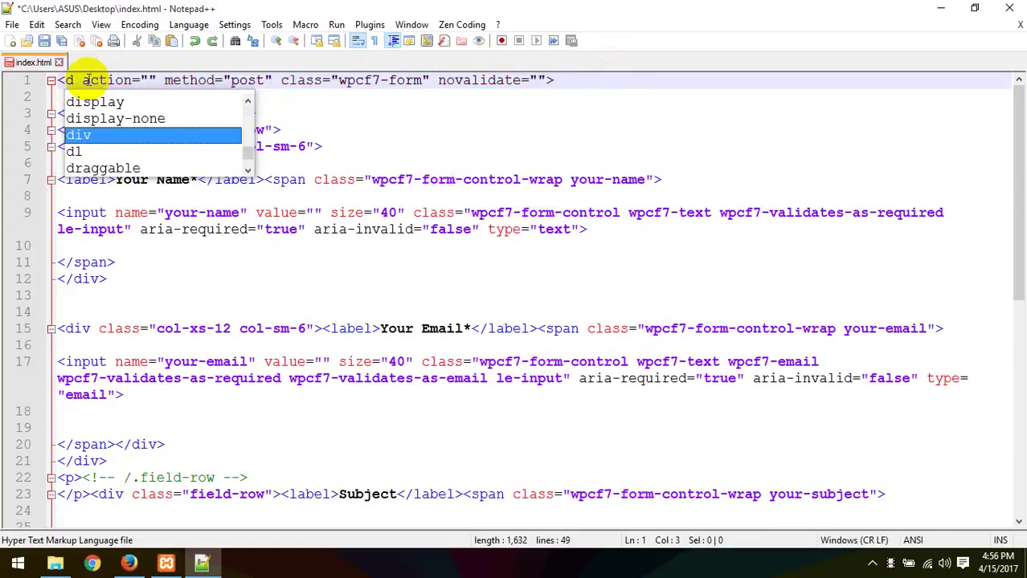
key("ctrl+z")
key("Escape")
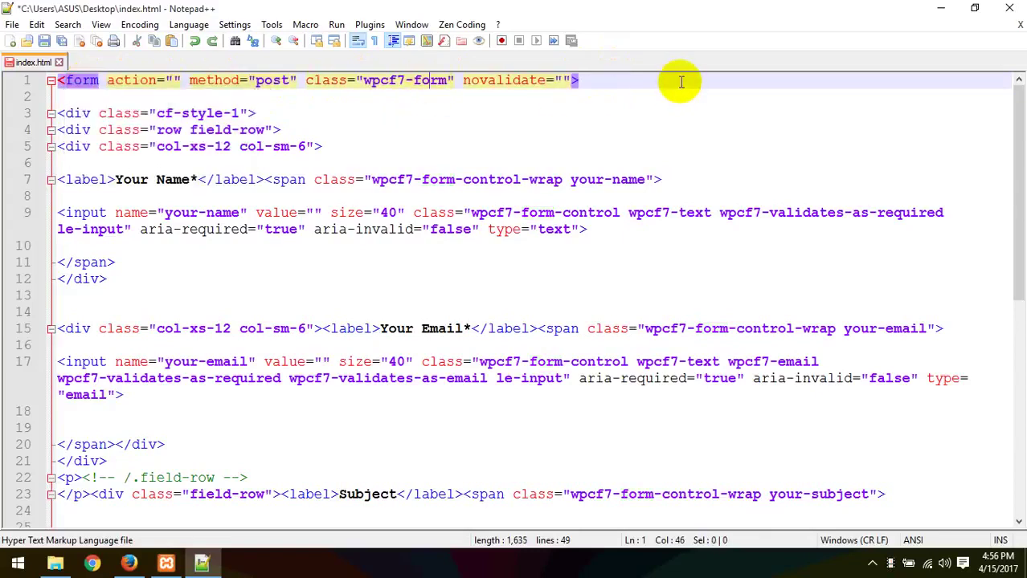
- Delete the opening wpcf7-form form tag and the empty lines above the cf-style-1 div
left_click_drag(681, 81, 5, 60)
key("Delete")
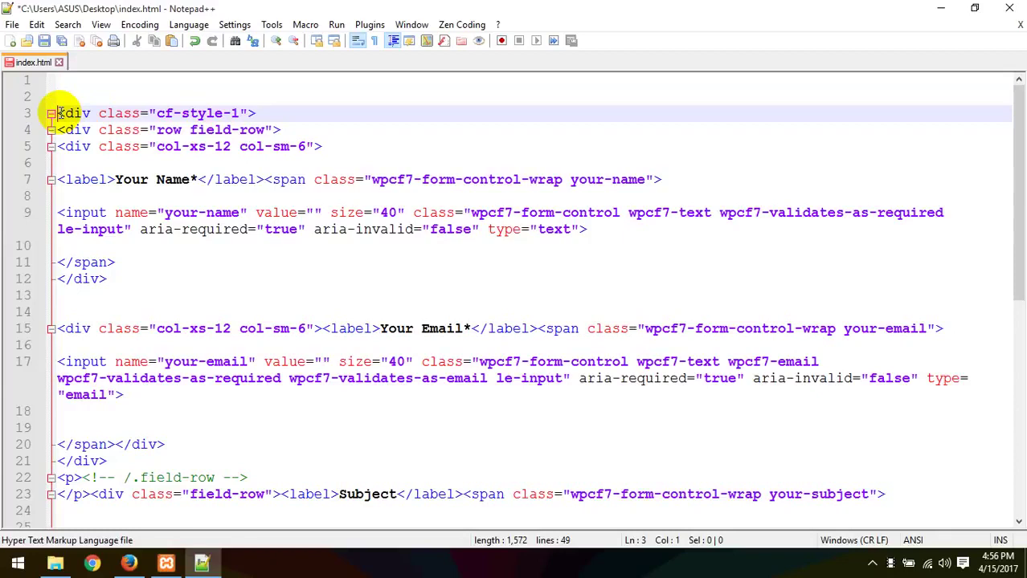
key("Delete")
key("Delete")
- Delete the closing form tag and the wpcf7-response-output div at the end of the file and save index.html
key("ctrl+End")
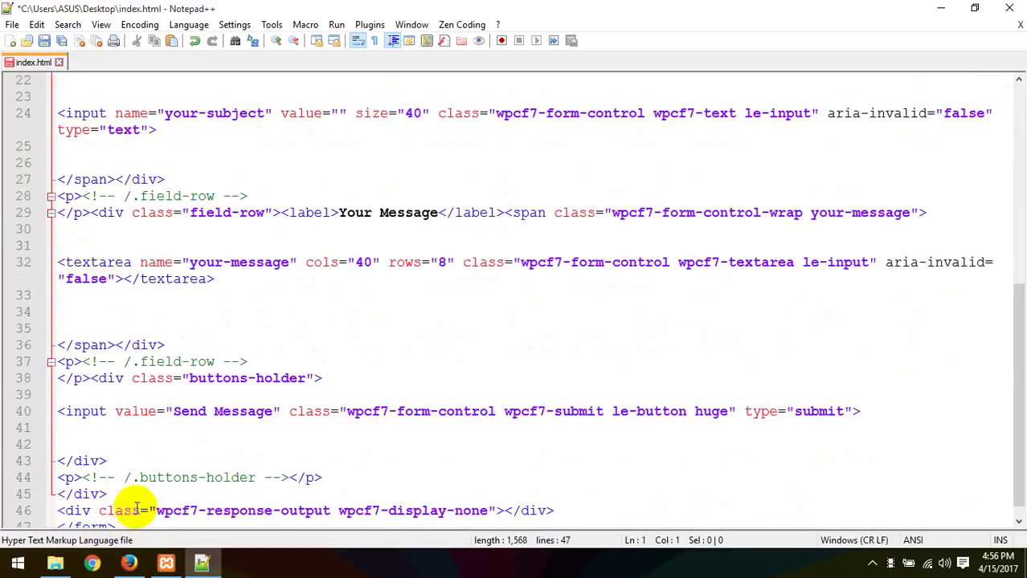
left_click_drag(165, 511, 69, 511)
key("Delete")
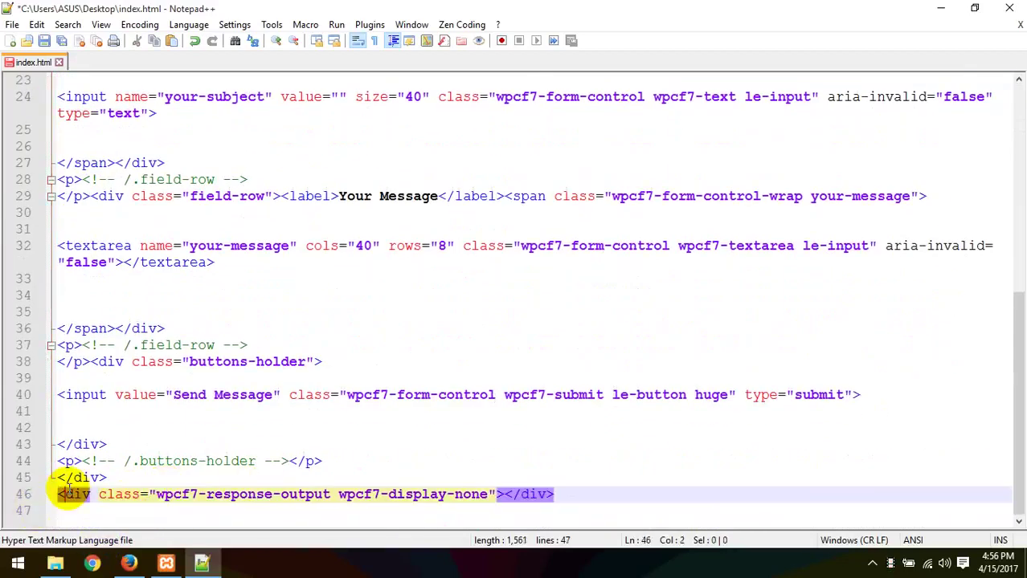
left_click_drag(554, 494, 572, 483)
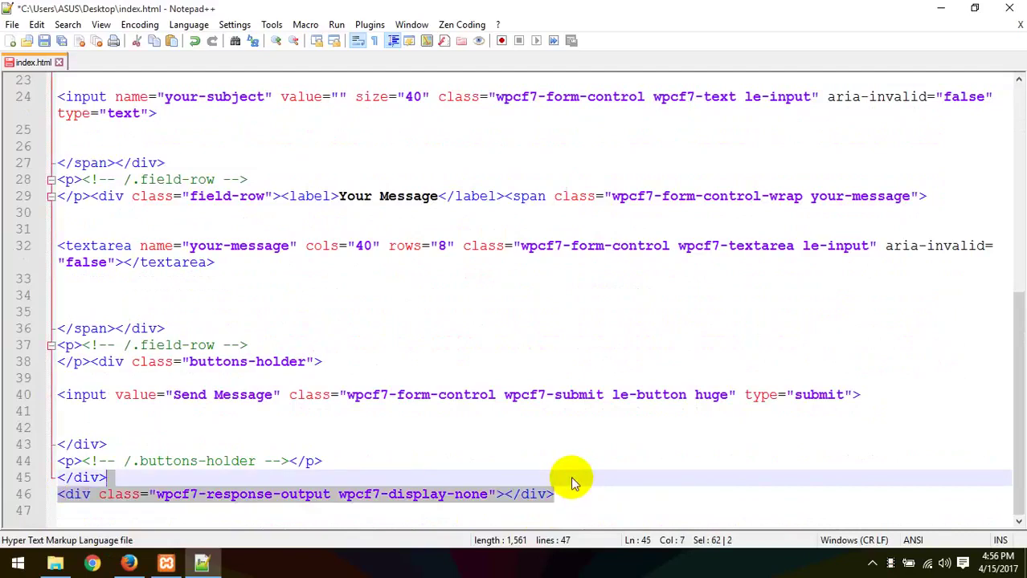
key("Delete")
- Delete the opening cf-style-1 div tag, plus the buttons-holder comment paragraph and the outer closing div tag at the file's end
left_click(88, 493)
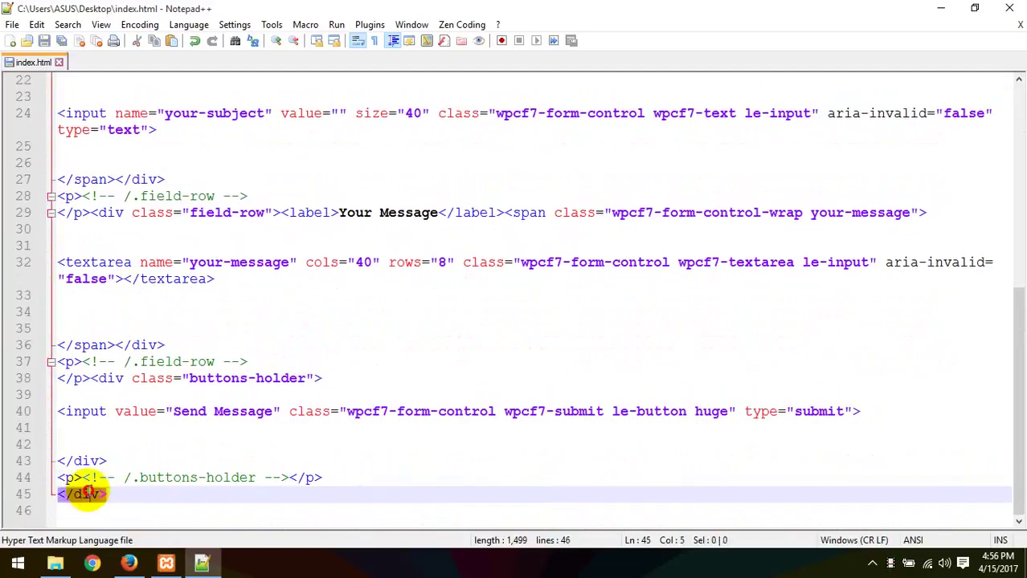
scroll(87, 492, "up", 7)
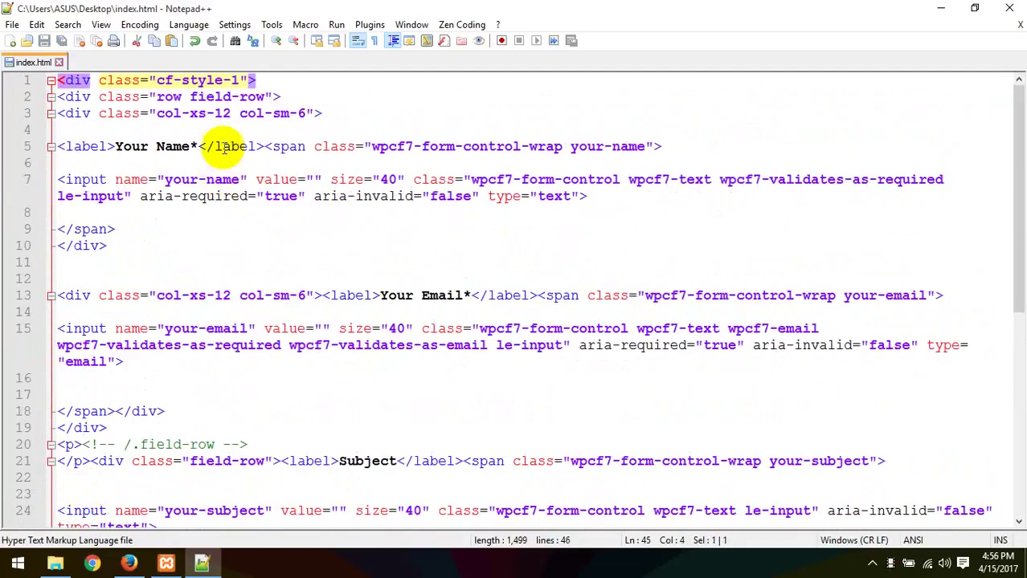
left_click_drag(273, 83, 40, 84)
key("Delete")
scroll(177, 213, "down", 7)
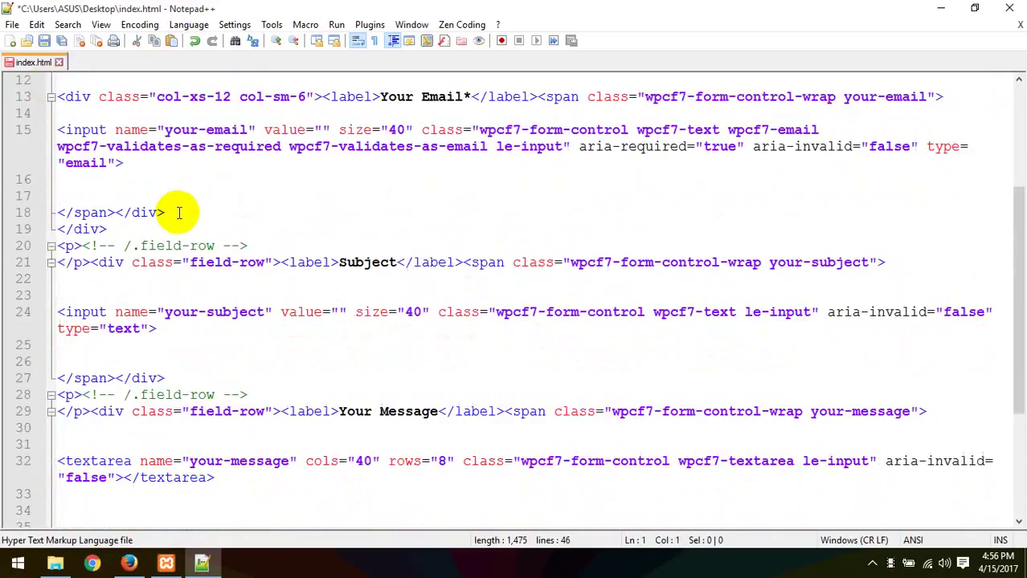
left_click_drag(348, 493, 349, 462)
key("Delete")
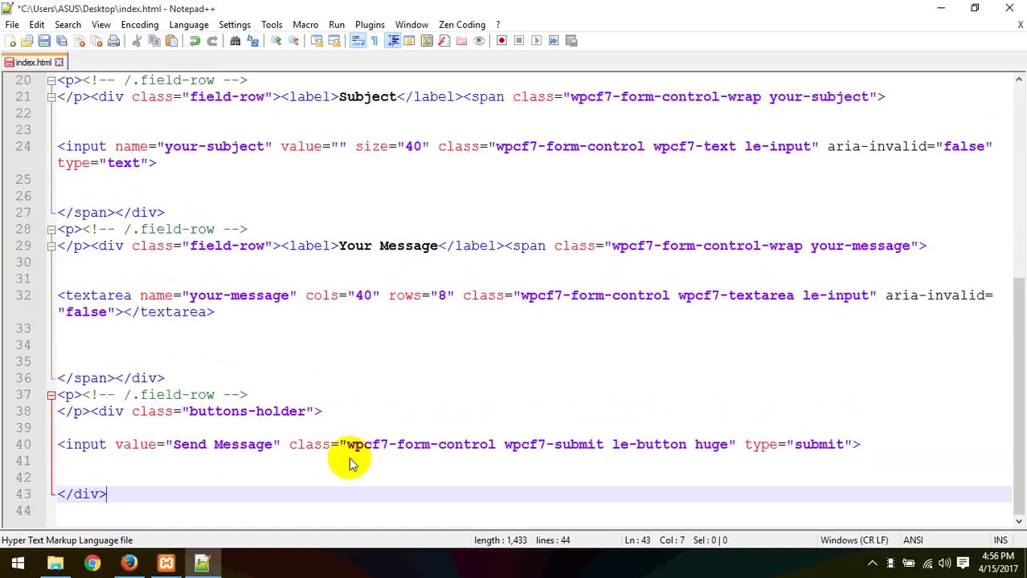
left_click(90, 495)
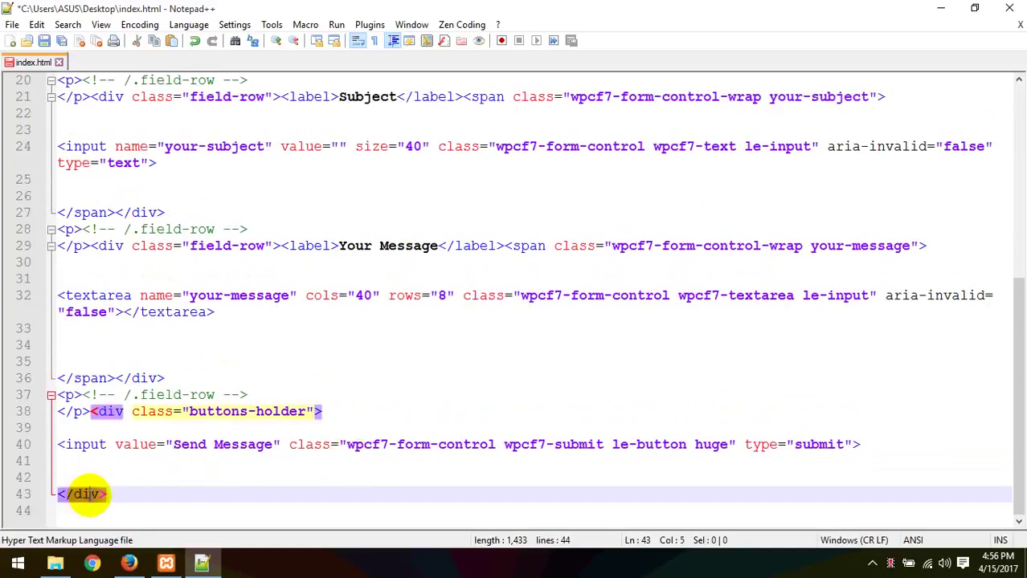
left_click(91, 410)
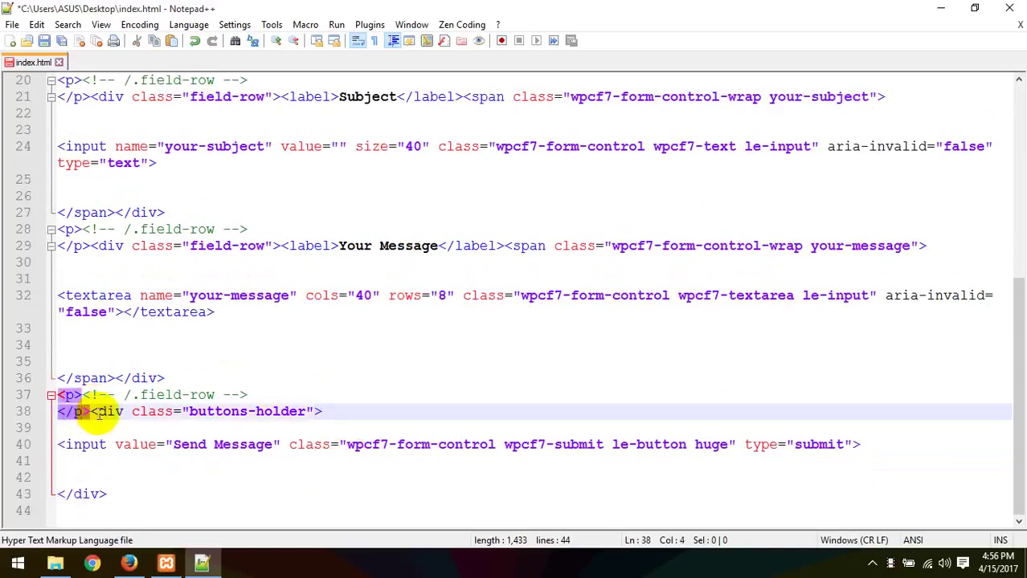
- Save index.html and copy its entire cleaned-up form markup
left_click(98, 413)
left_click_drag(90, 411, 47, 401)
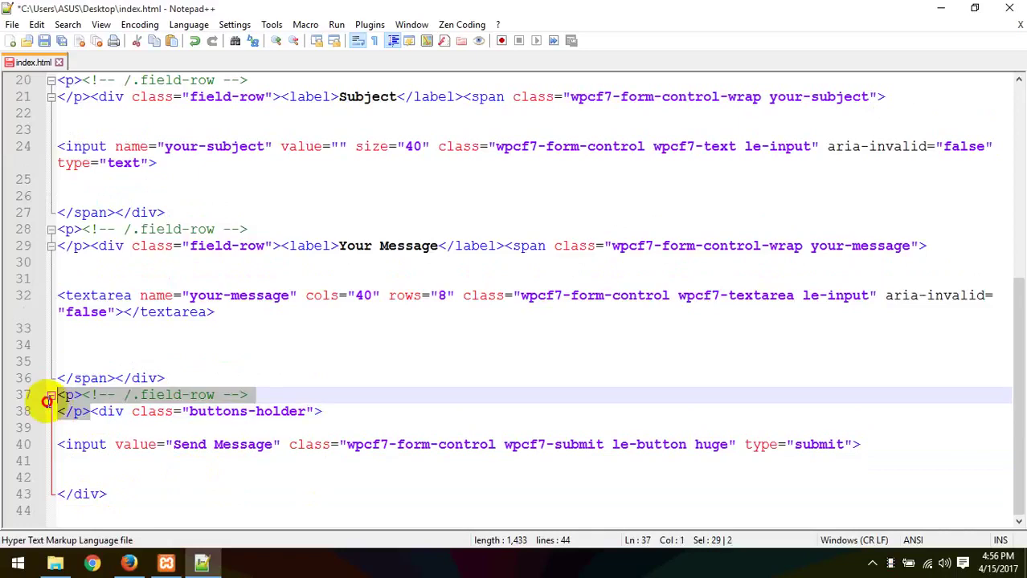
key("ctrl+s")
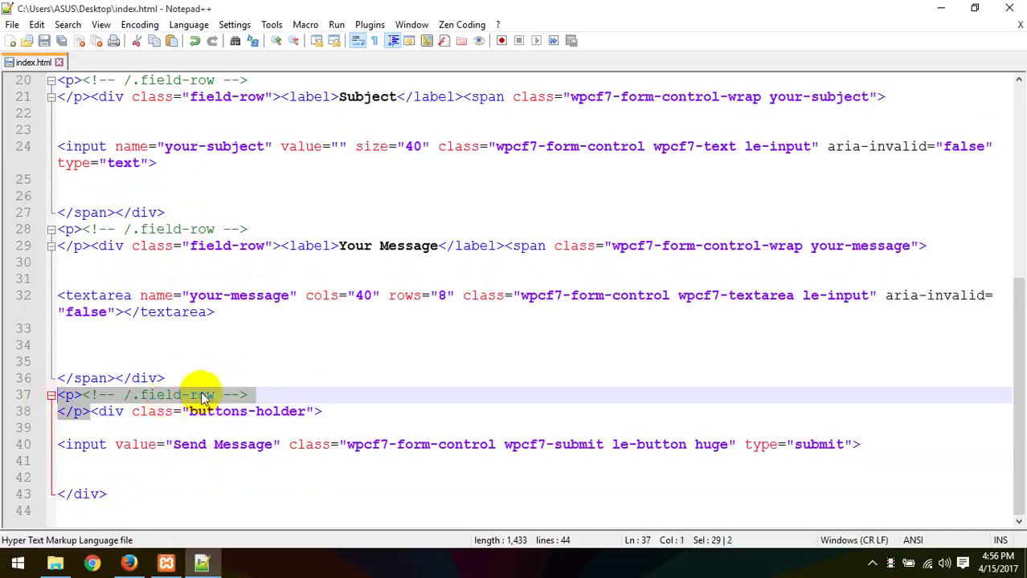
left_click(208, 393)
key("ctrl+a")
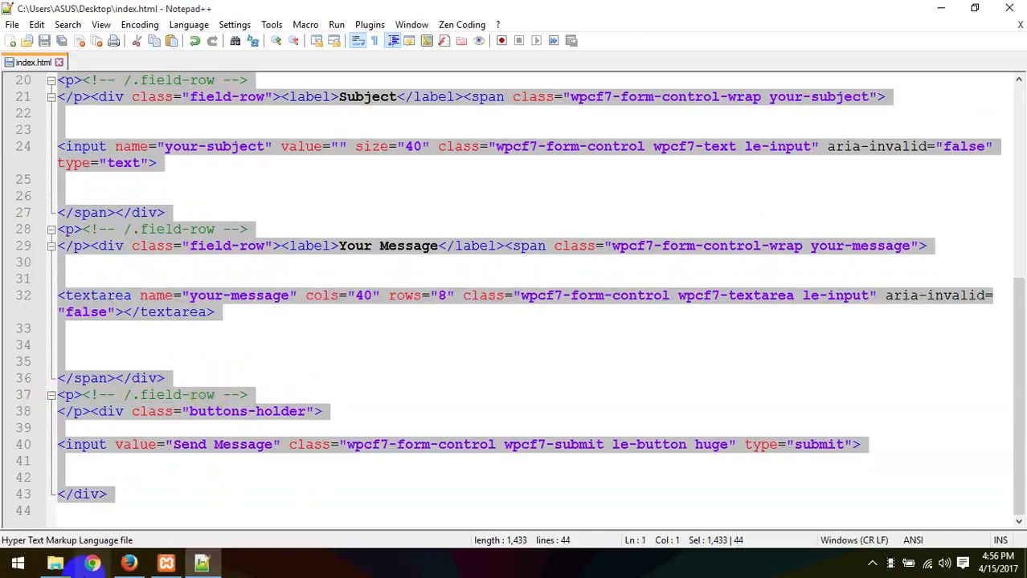
- Switch to Firefox, replace the media center contact form's template with the copied markup, and save the form
left_click(129, 563)
left_click(269, 435)
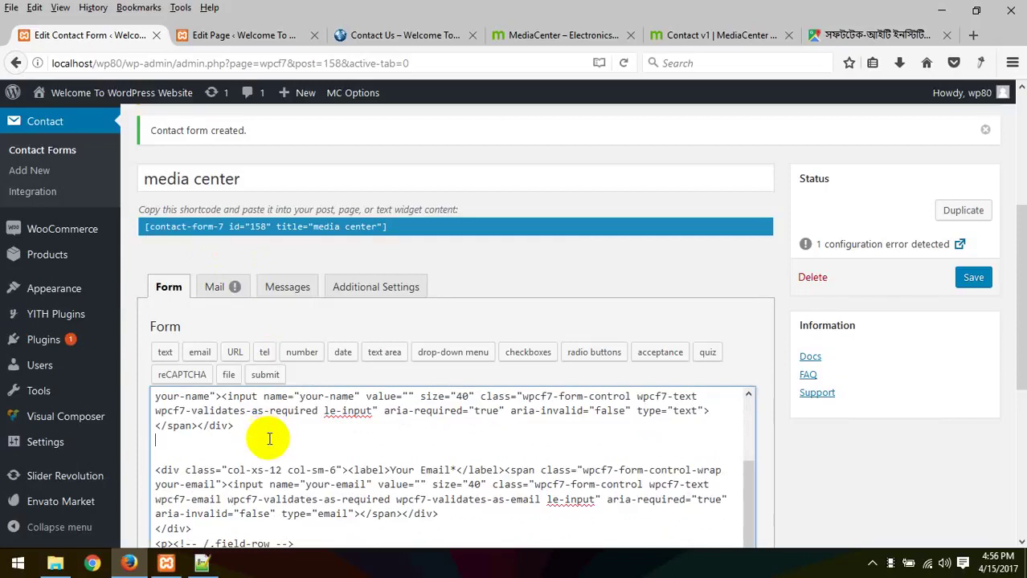
key("ctrl+a")
key("ctrl+v")
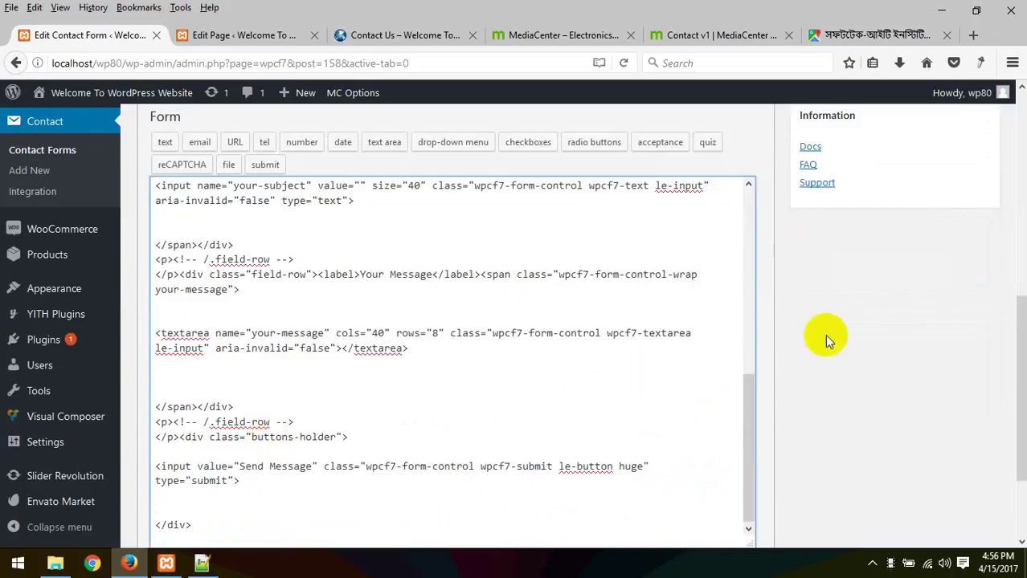
scroll(824, 337, "up", 5)
left_click(974, 498)
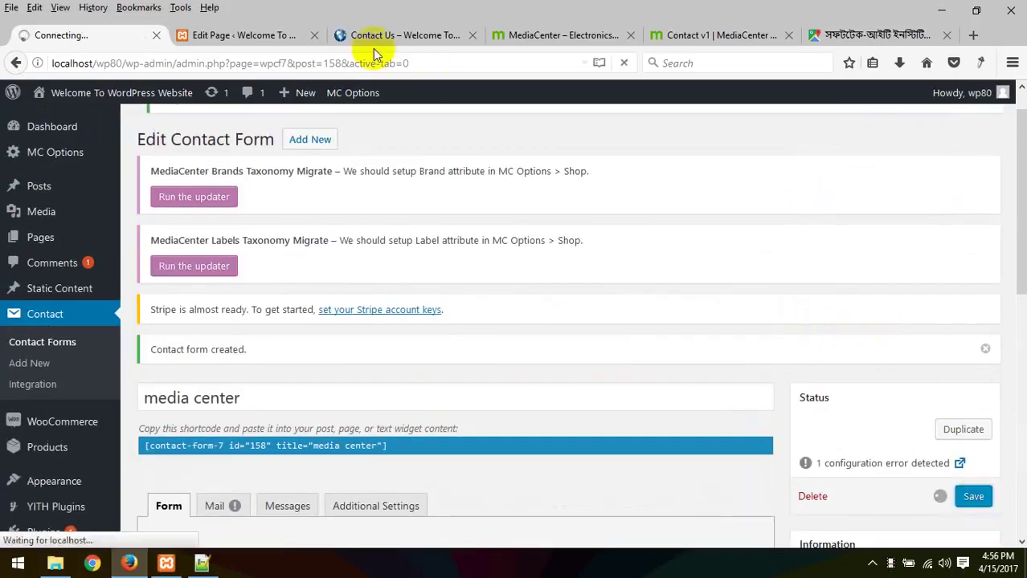
- Reload the live Contact Us page, resending its data, and check the layout of the Leave a Message form fields
left_click(241, 35)
left_click(397, 34)
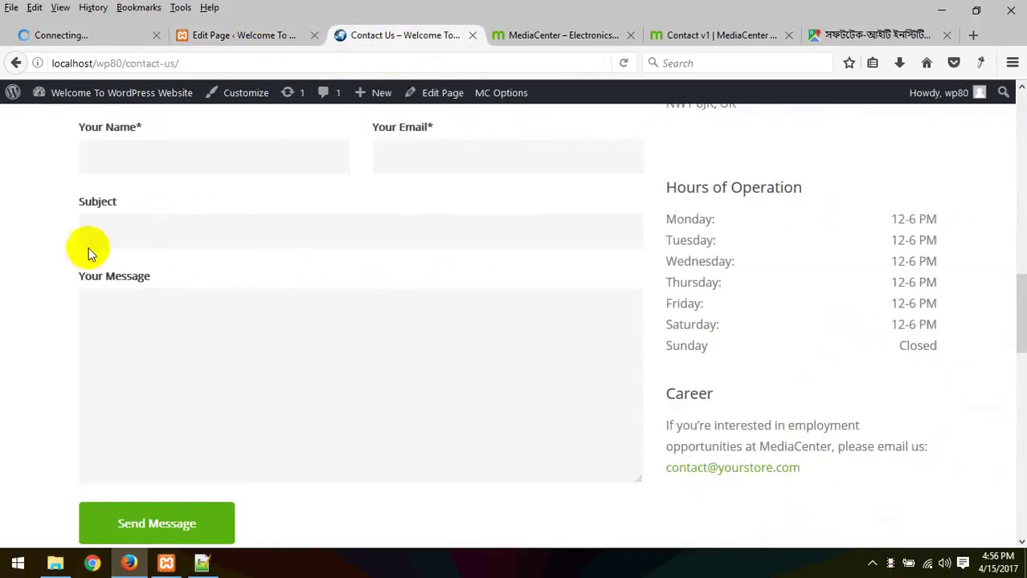
right_click(32, 249)
key("Escape")
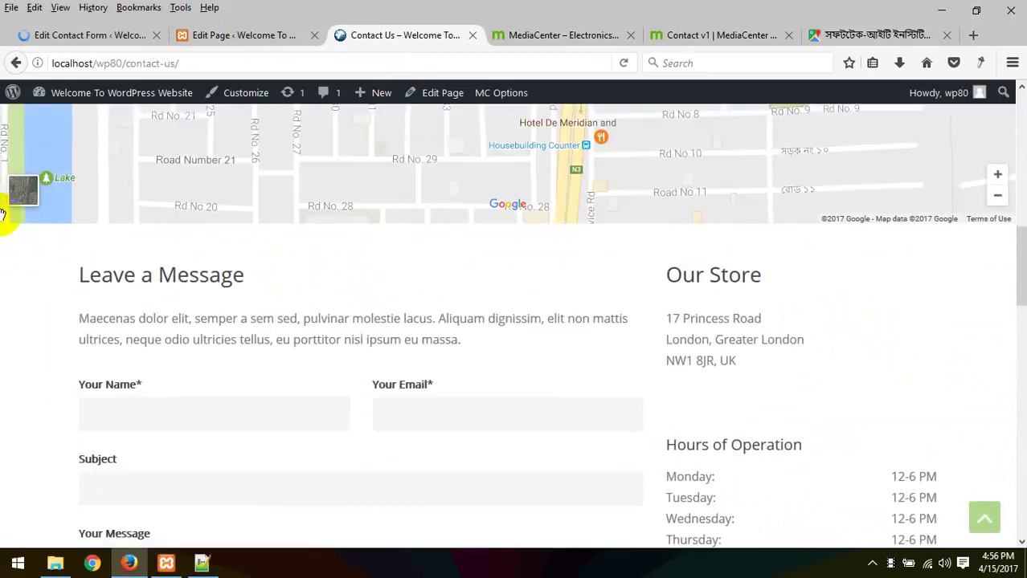
scroll(41, 338, "down", 3)
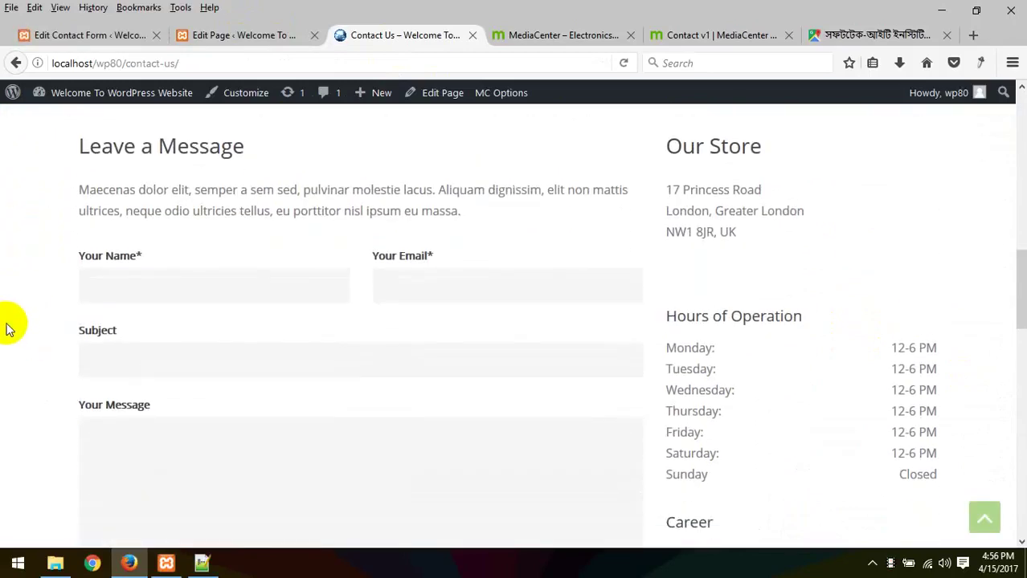
key("F5")
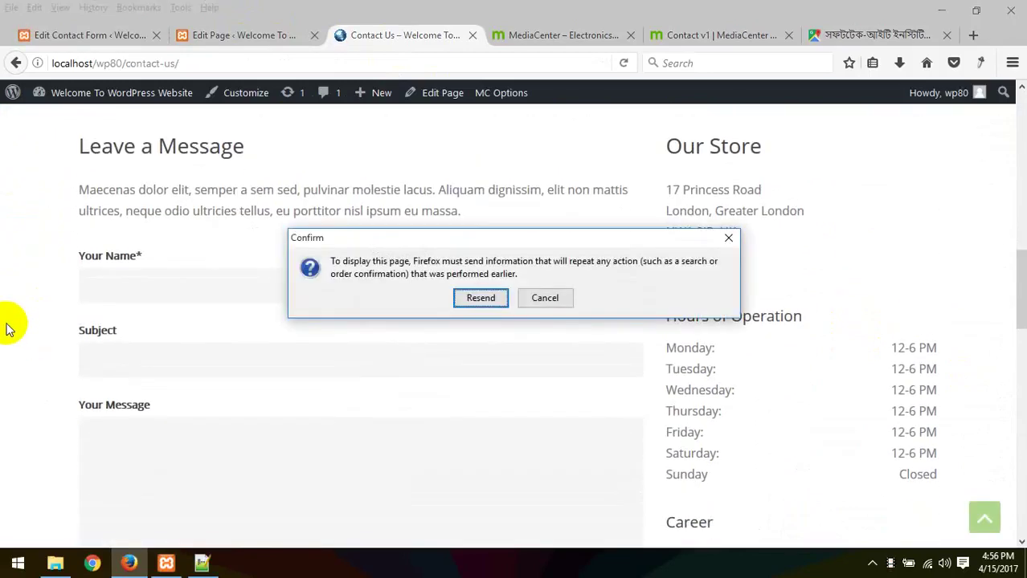
left_click(498, 304)
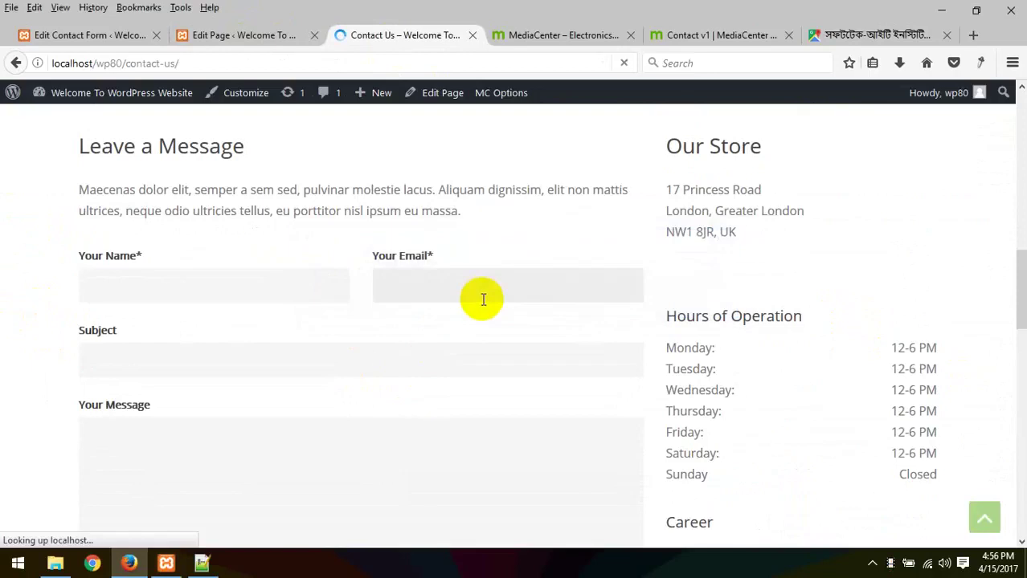
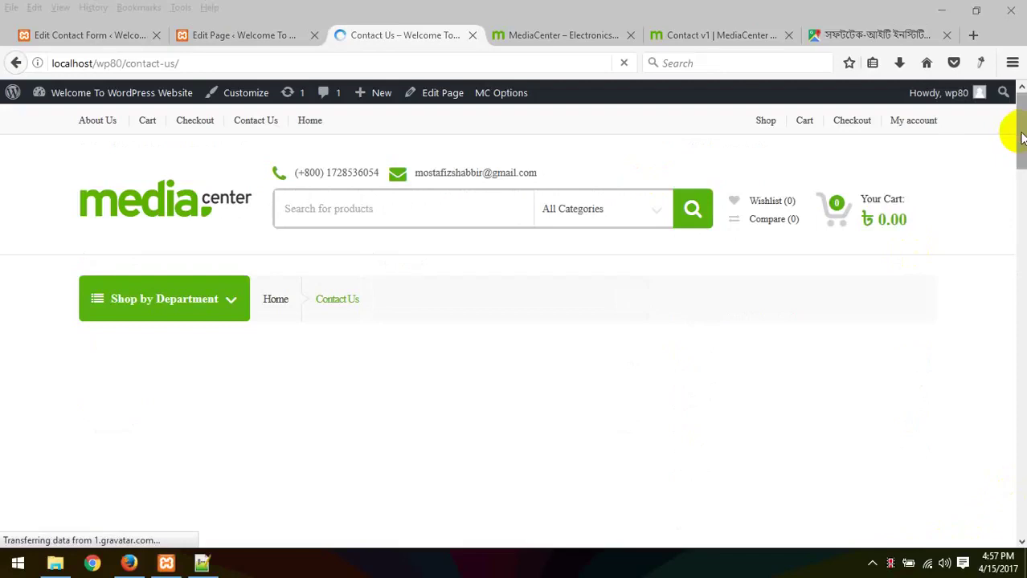
left_click_drag(1024, 145, 1023, 241)
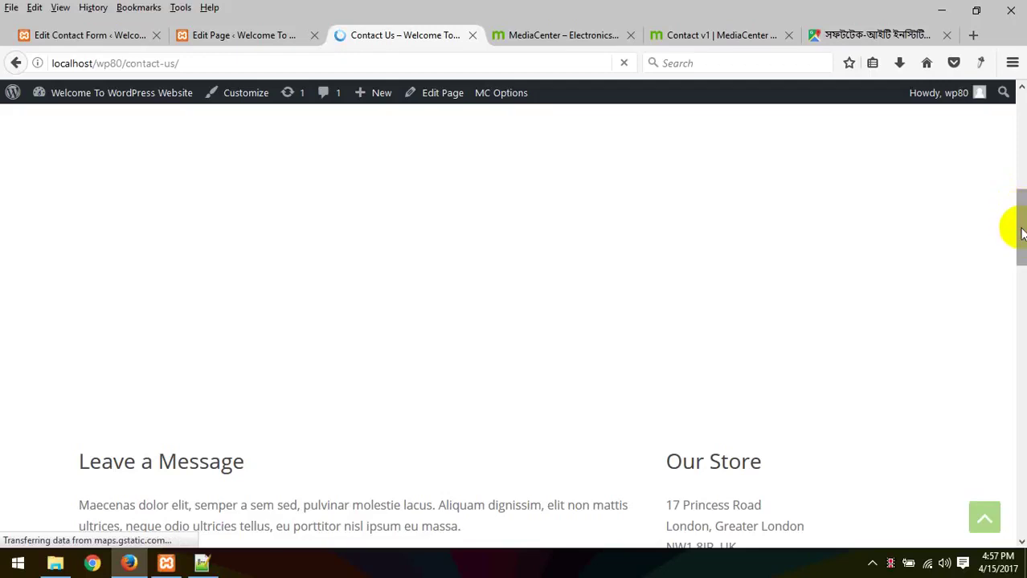
left_click_drag(1022, 233, 1021, 296)
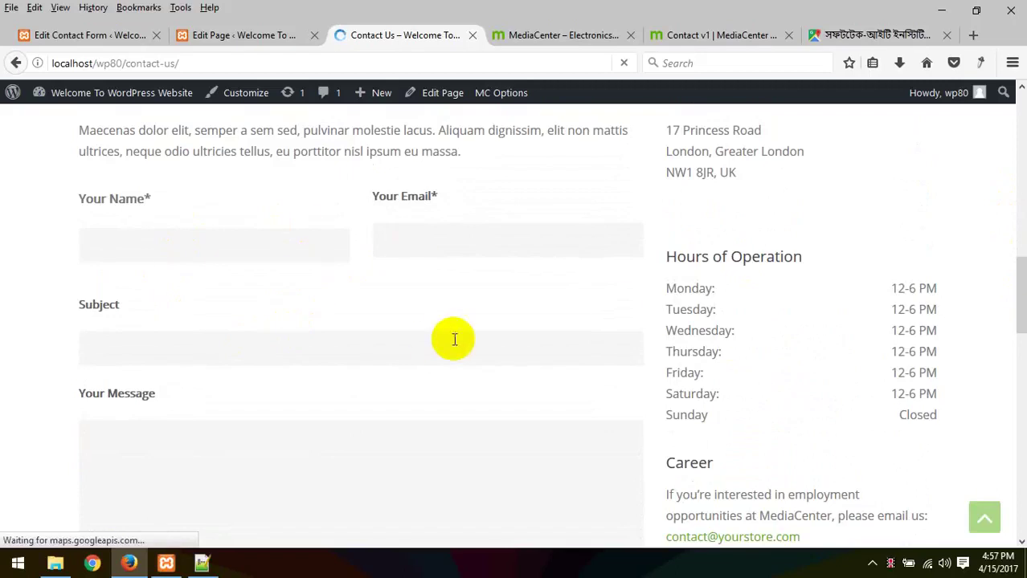
left_click(202, 245)
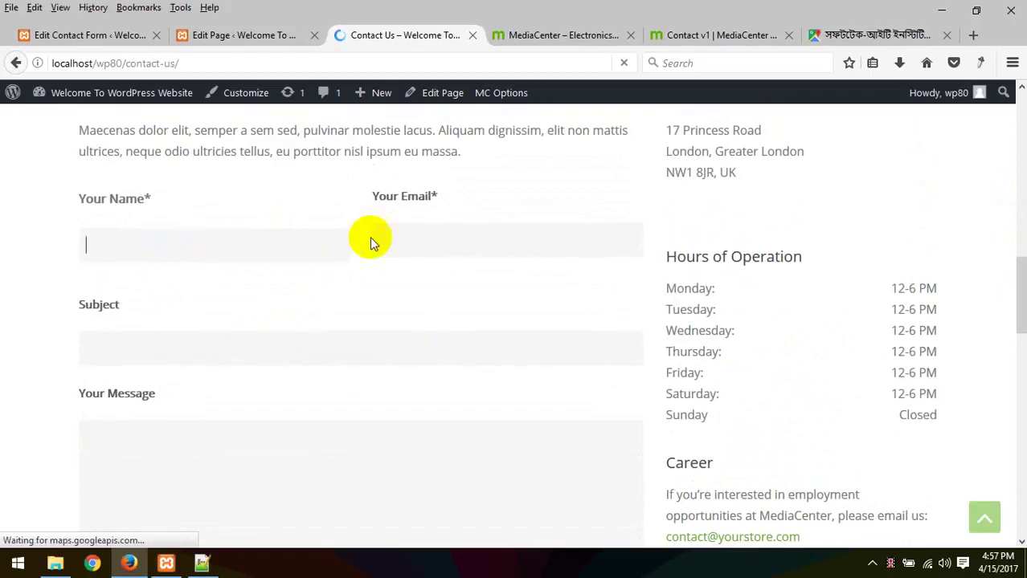
left_click(399, 245)
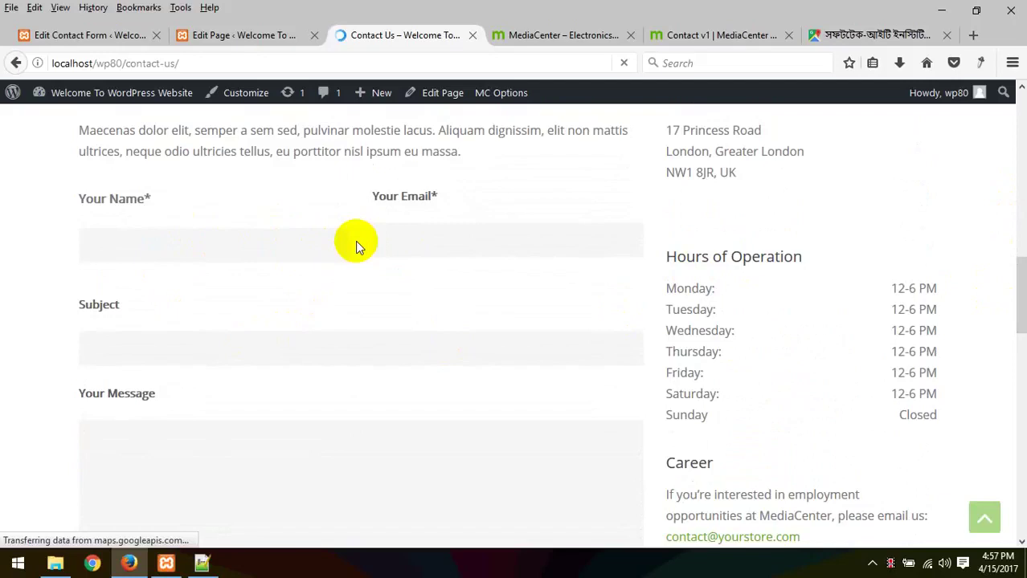
left_click(111, 36)
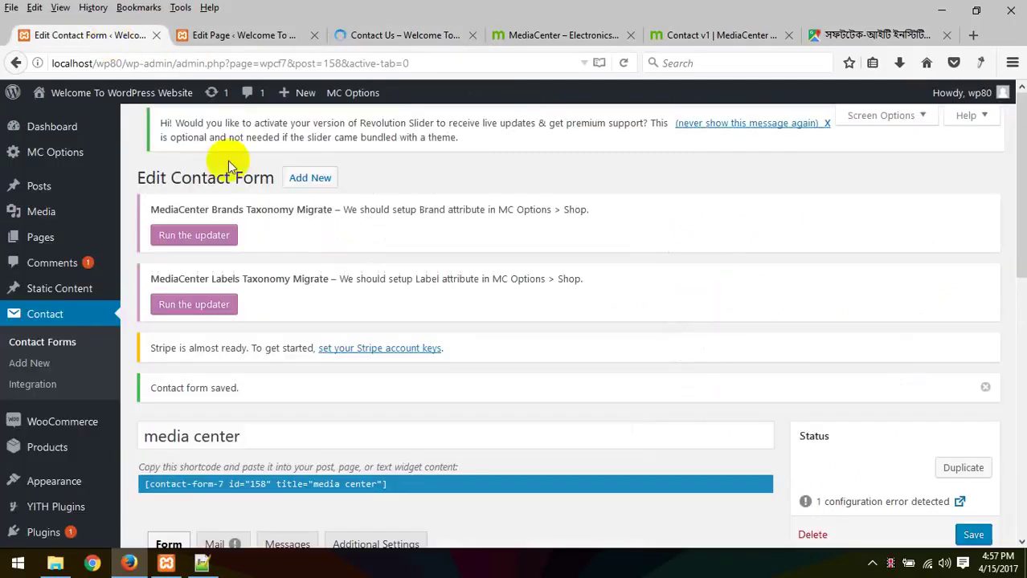
left_click(202, 564)
scroll(209, 221, "up", 7)
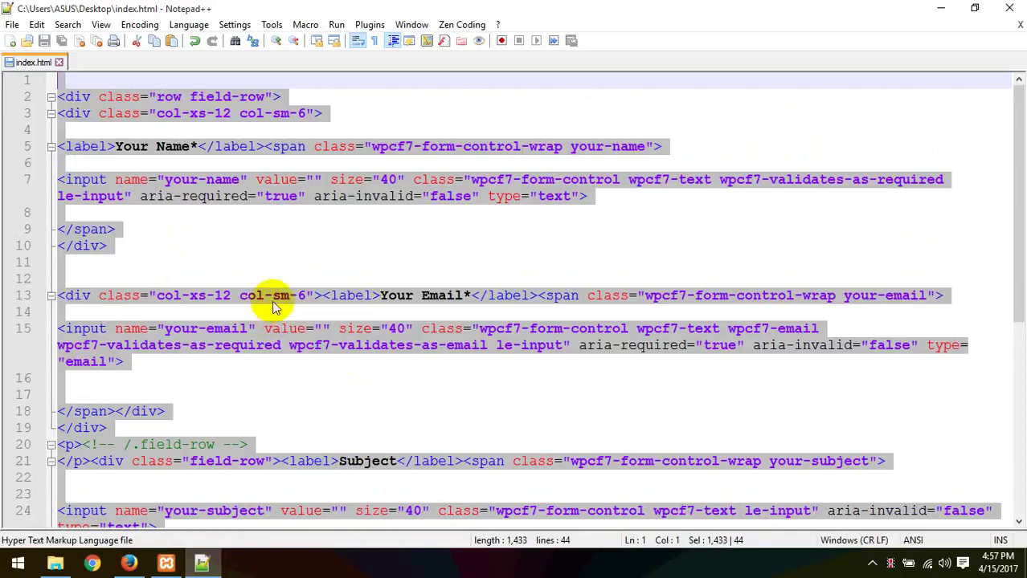
left_click(269, 280)
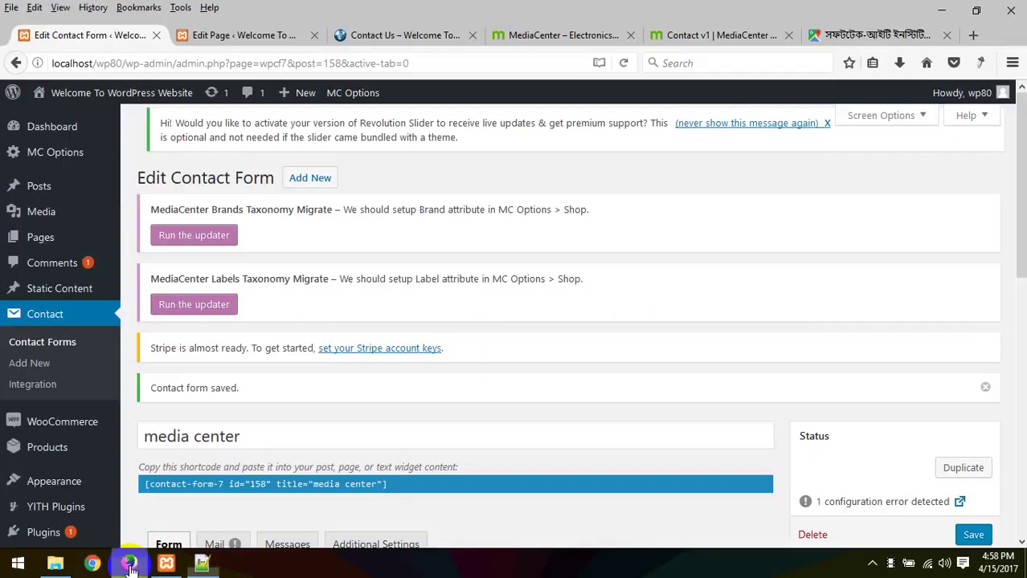
left_click(129, 564)
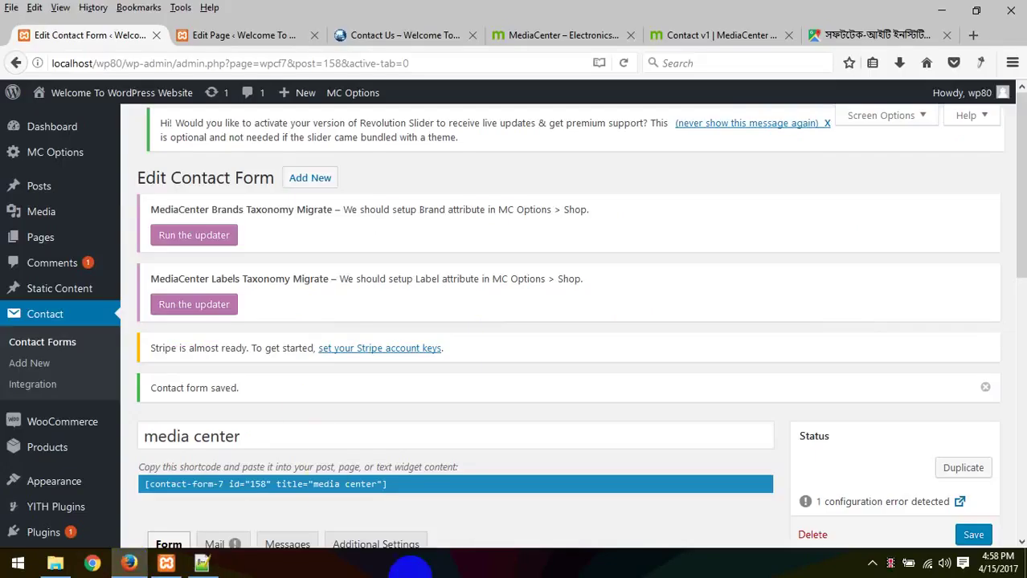
left_click(205, 565)
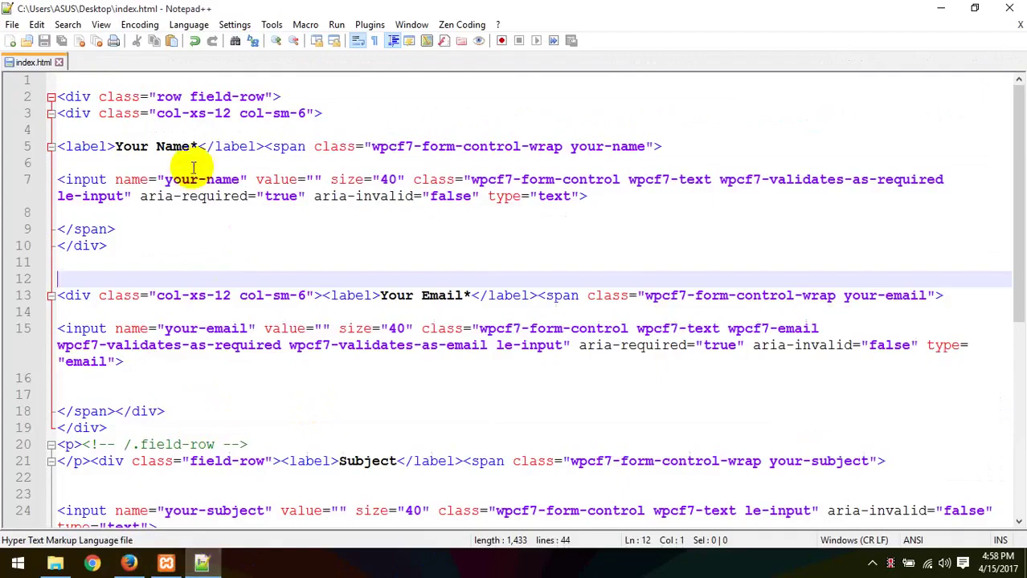
left_click(128, 564)
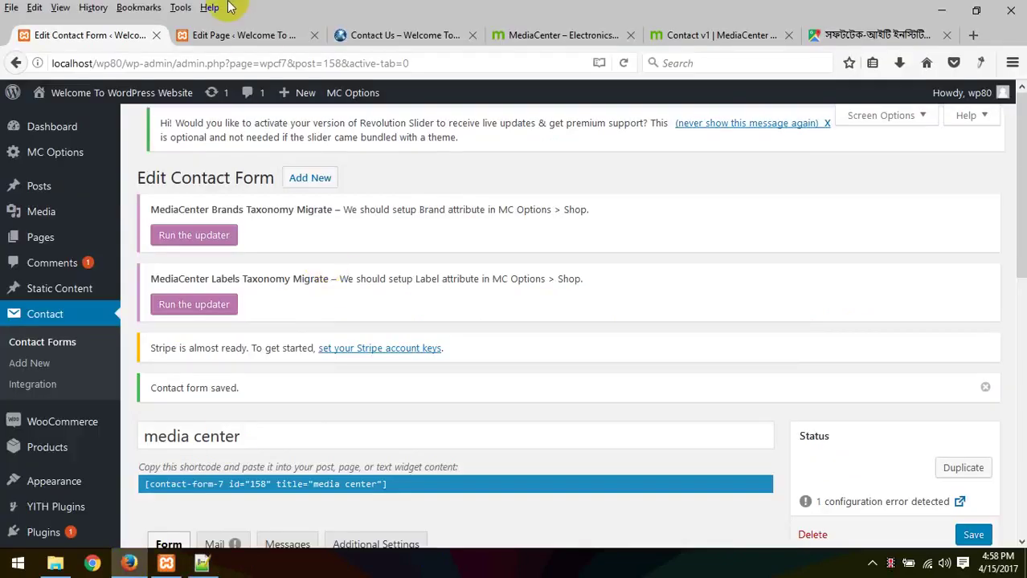
left_click(229, 34)
scroll(414, 267, "down", 2)
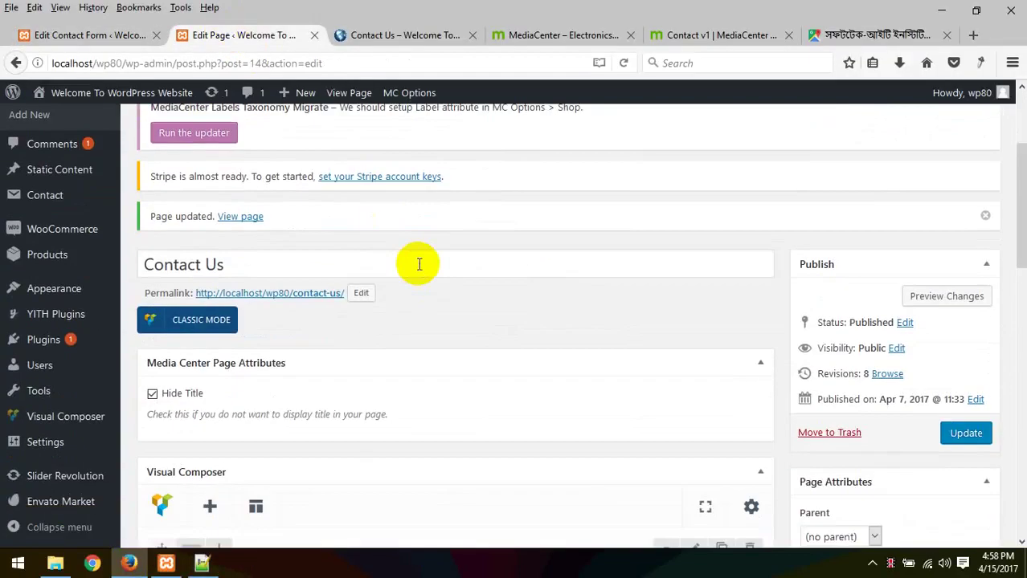
scroll(412, 147, "down", 4)
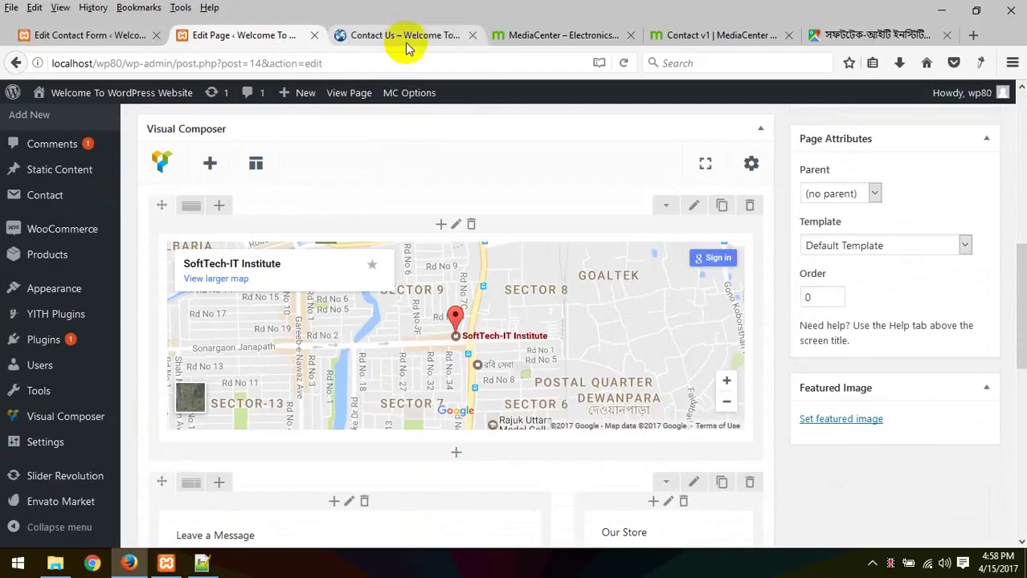
- Check the your-name input's type in index.html and open the text form-tag generator in the media center form editor
left_click(46, 34)
scroll(464, 406, "down", 5)
scroll(591, 390, "up", 1)
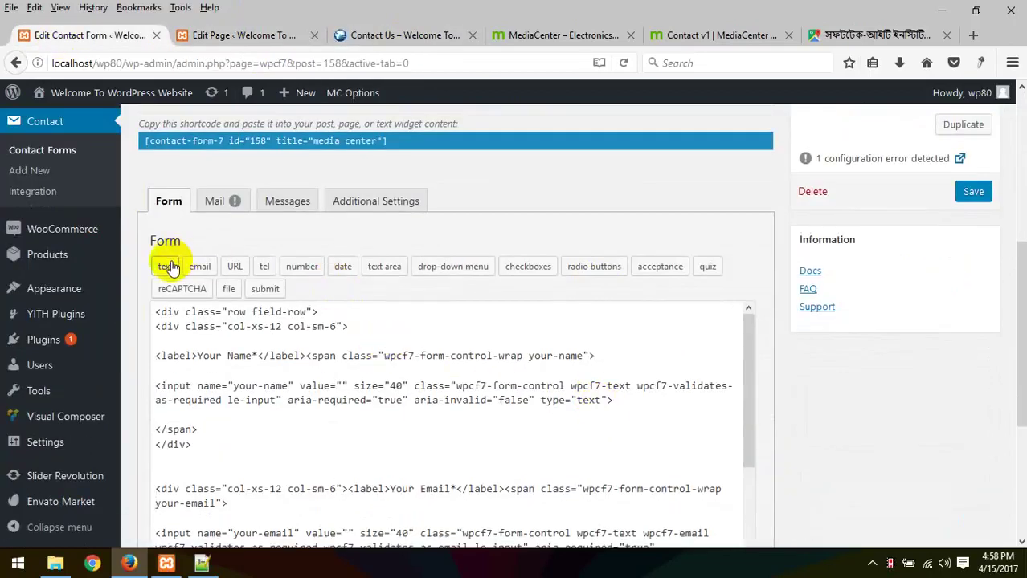
left_click(202, 564)
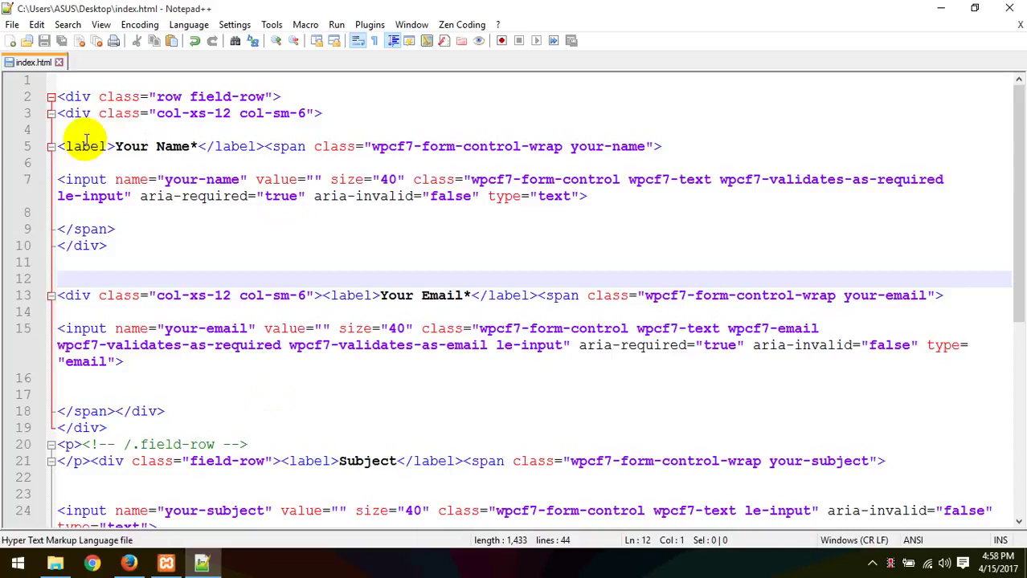
left_click(73, 180)
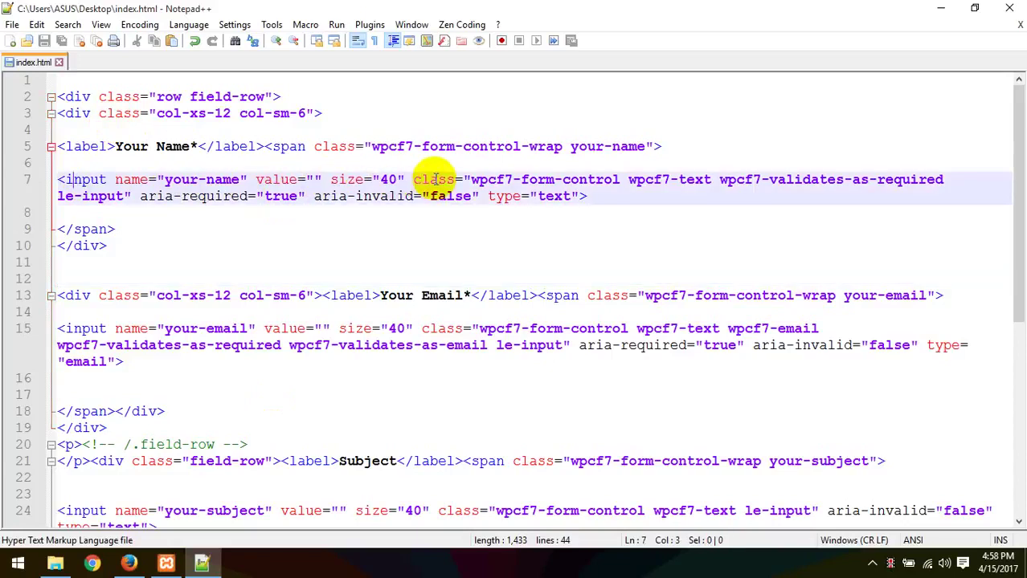
double_click(554, 199)
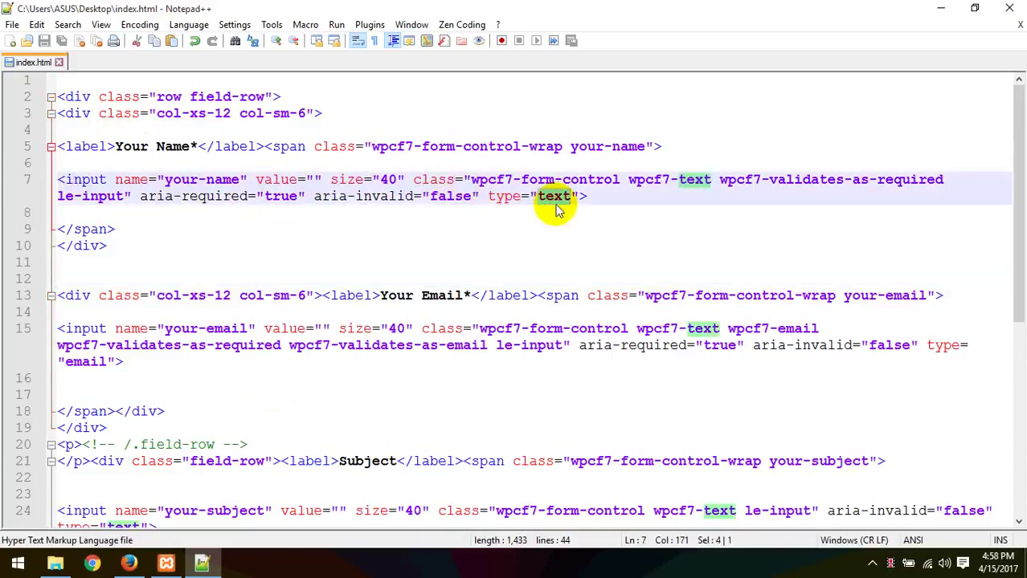
left_click(128, 564)
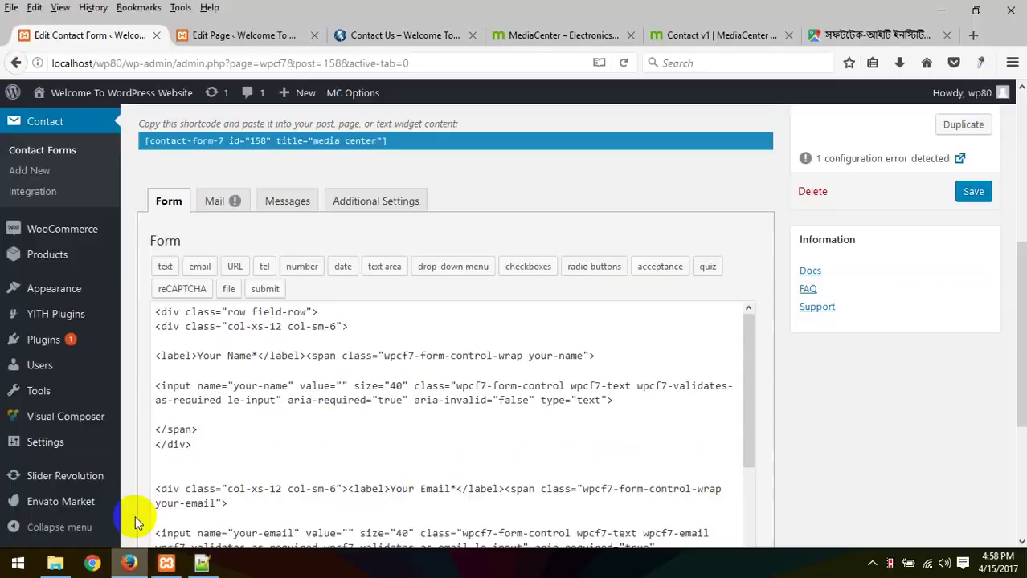
left_click(164, 266)
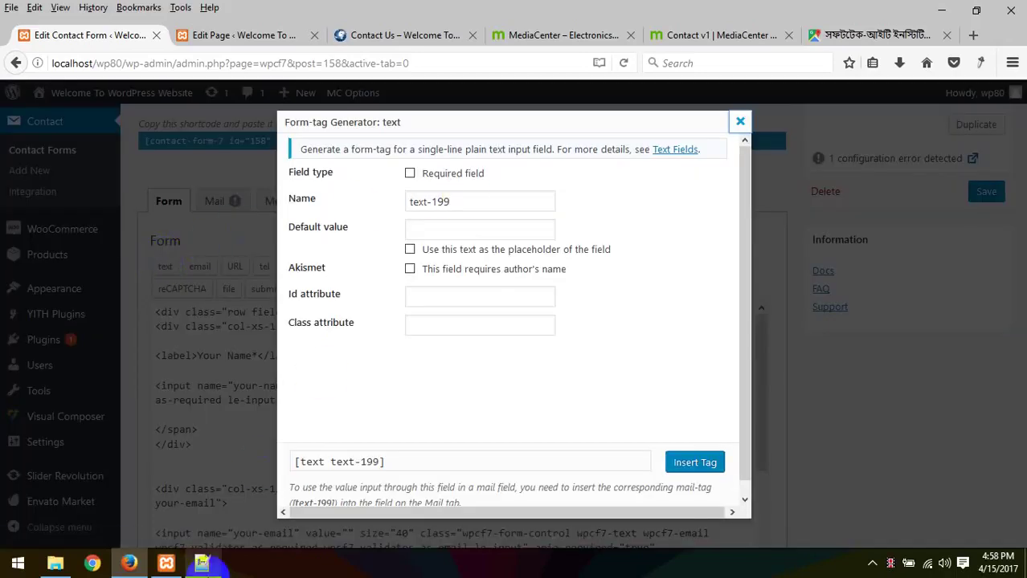
- Check the Your Name label in index.html for the required asterisk and mark the text form tag as a required field
left_click(205, 564)
left_click(198, 135)
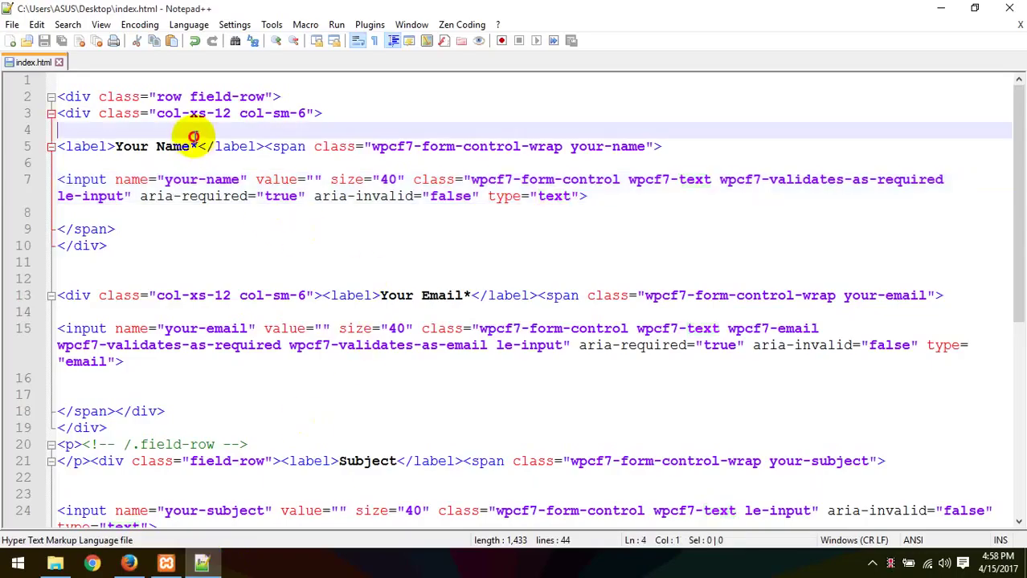
left_click(192, 151)
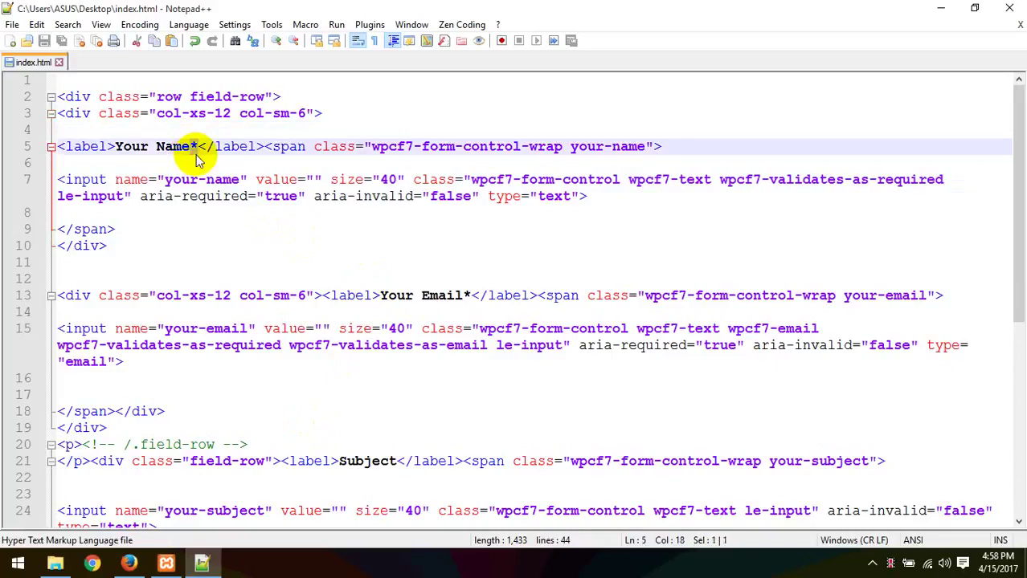
left_click(128, 565)
left_click(411, 175)
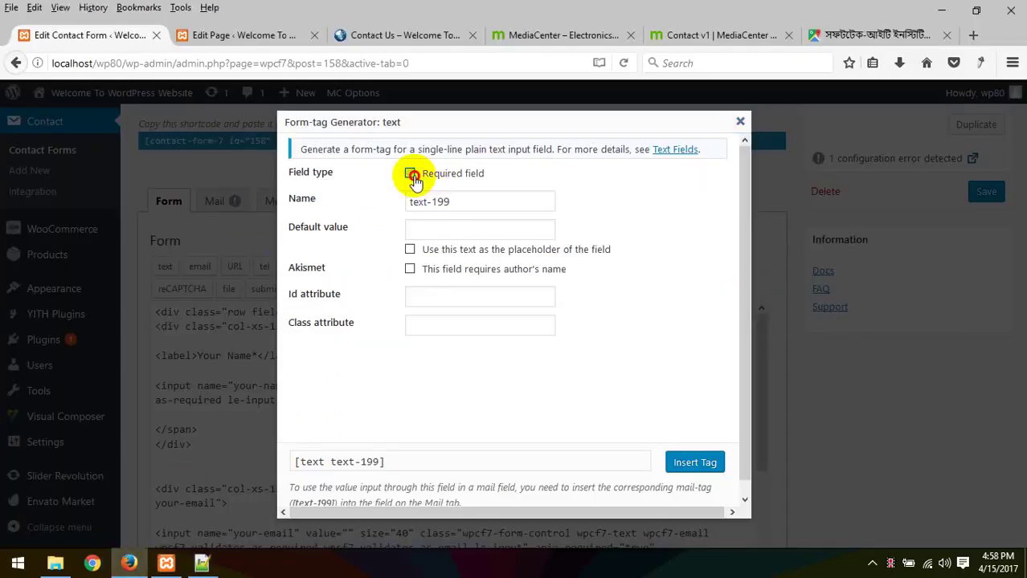
- Try the Your Name* label text copied from index.html as the text tag's default value and placeholder
left_click(424, 229)
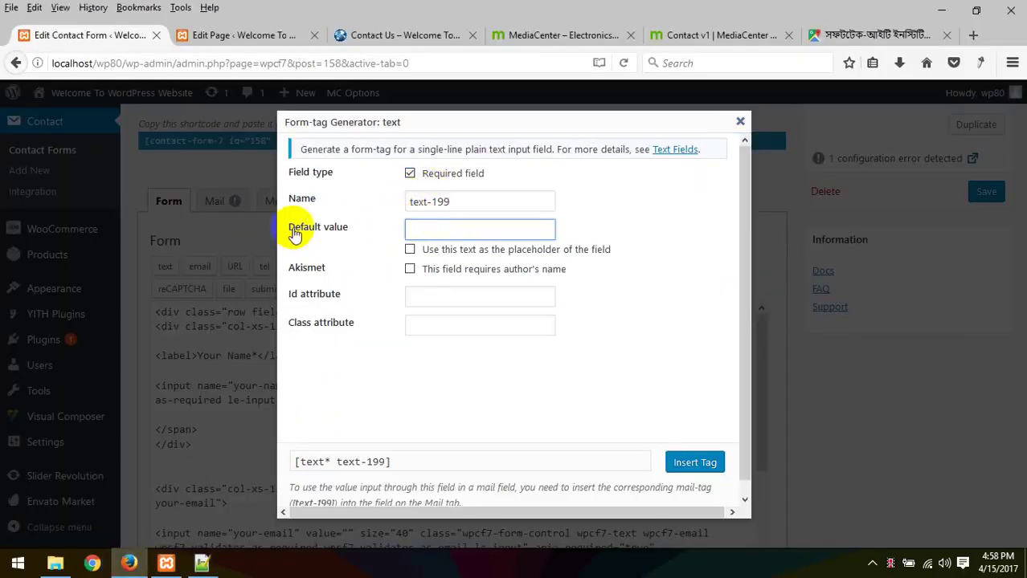
left_click(203, 563)
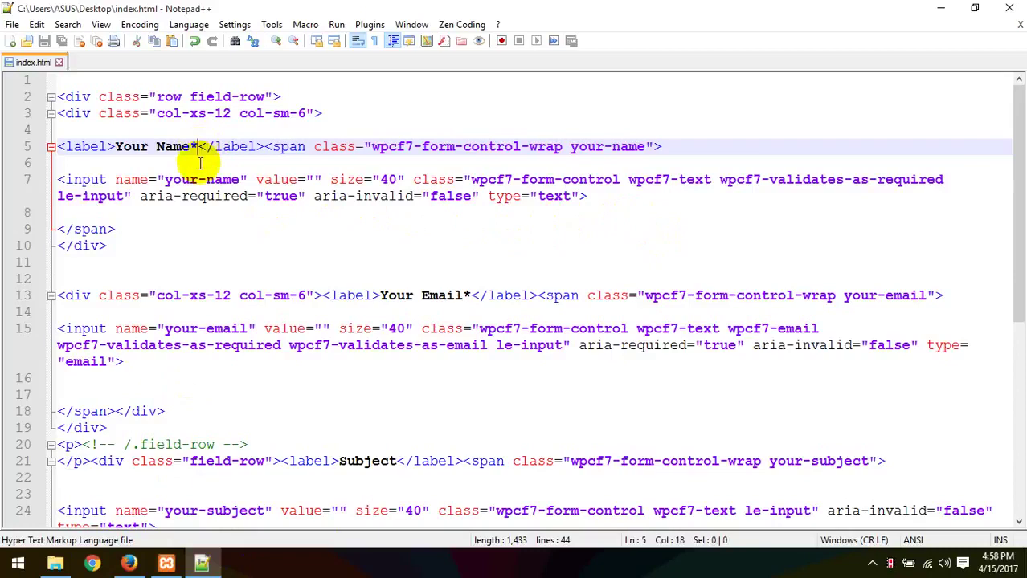
left_click_drag(201, 146, 118, 146)
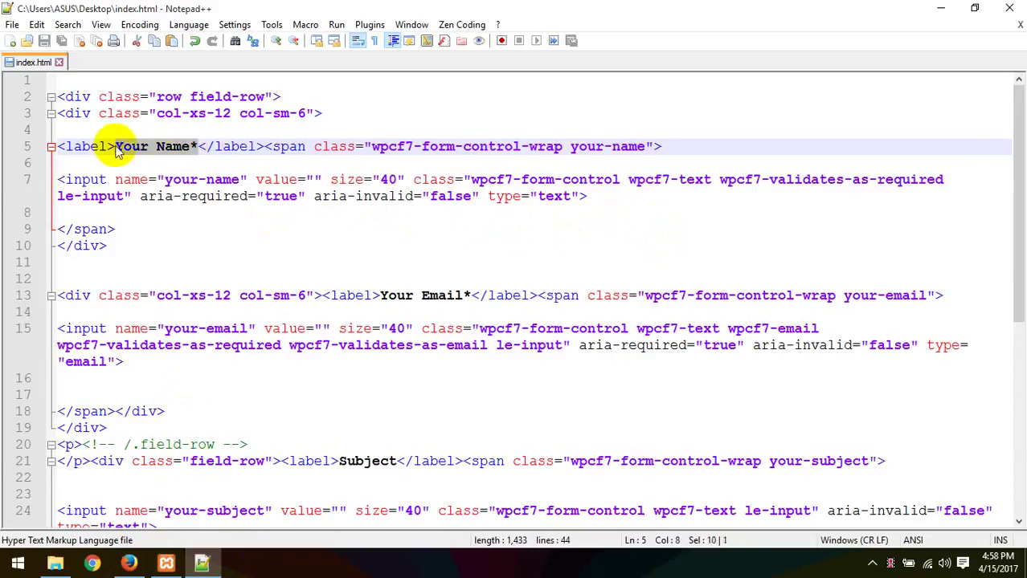
right_click(115, 148)
left_click(159, 174)
left_click(129, 564)
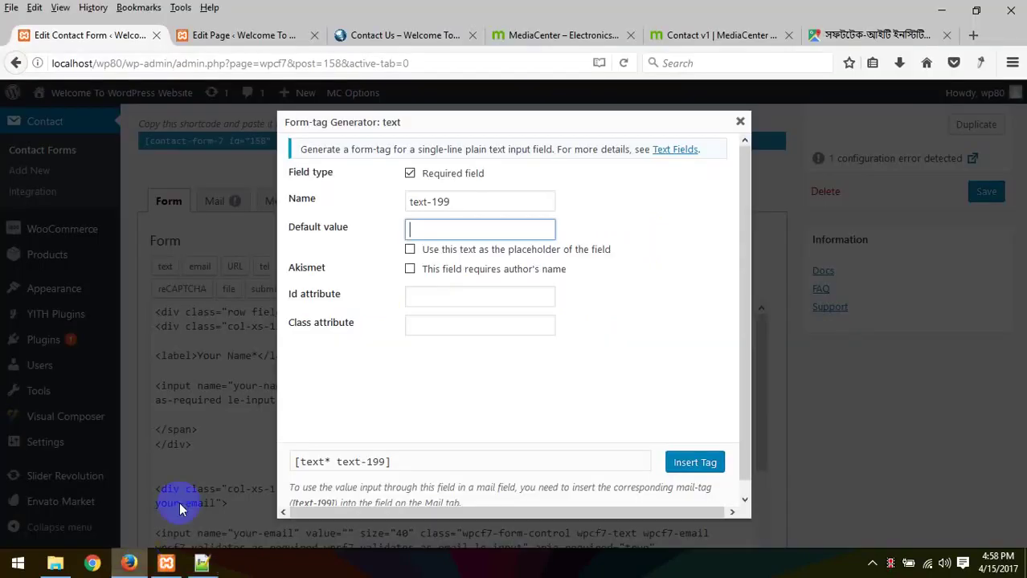
left_click(410, 228)
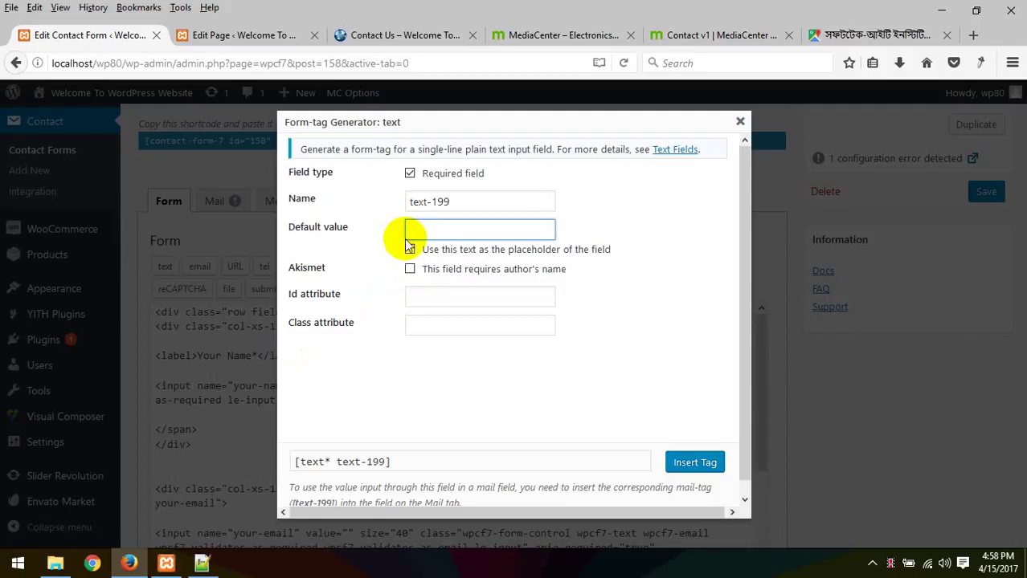
key("ctrl+v")
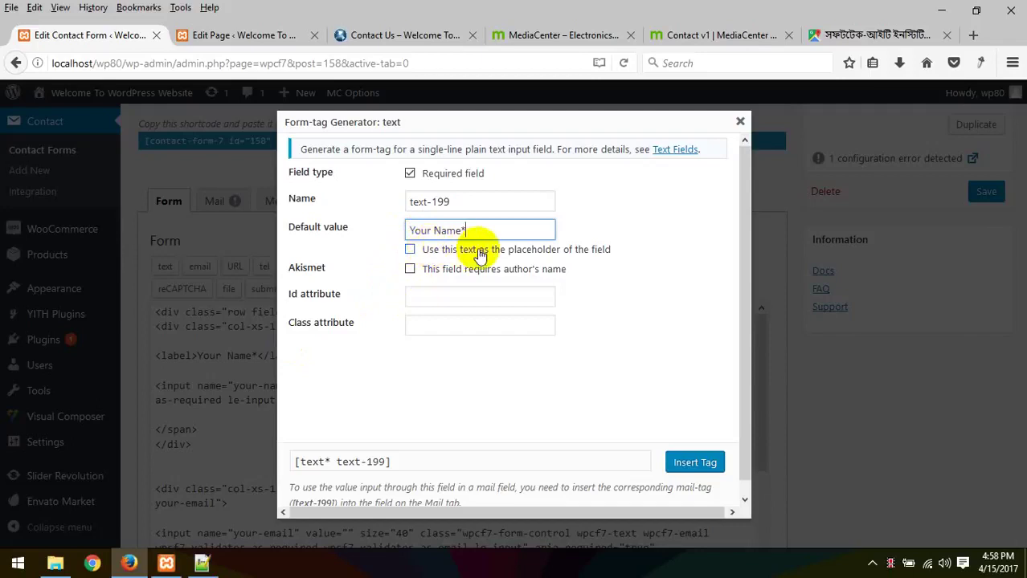
left_click(567, 251)
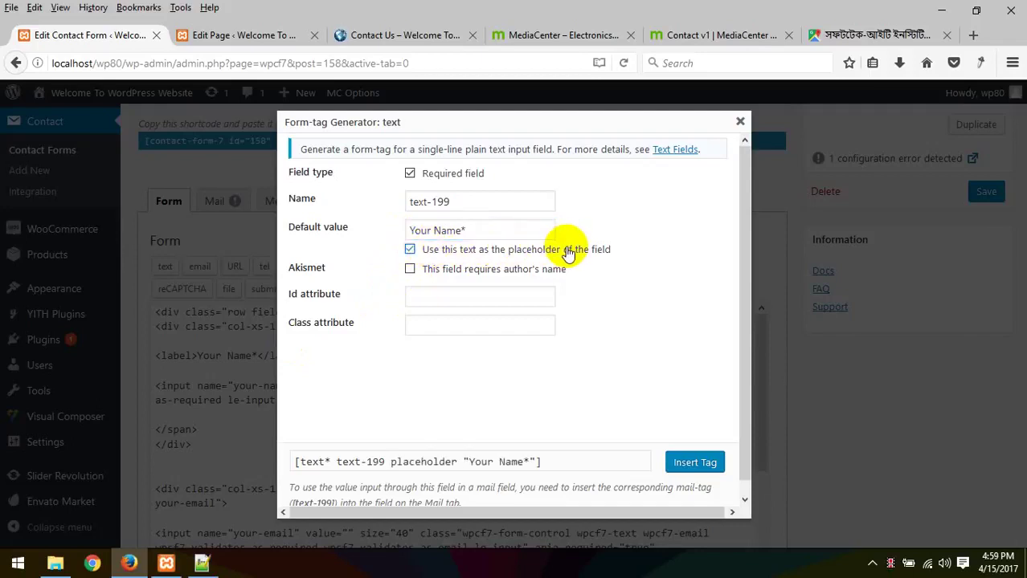
left_click(567, 251)
left_click_drag(482, 229, 305, 224)
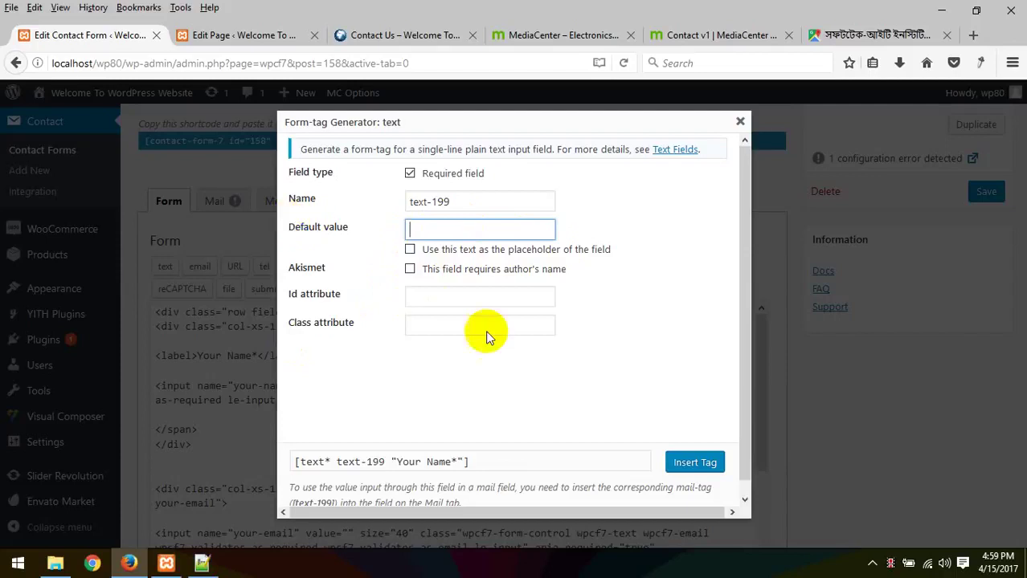
- Copy the your-name input's class list from index.html into the text form tag's class attribute in Firefox
left_click(202, 563)
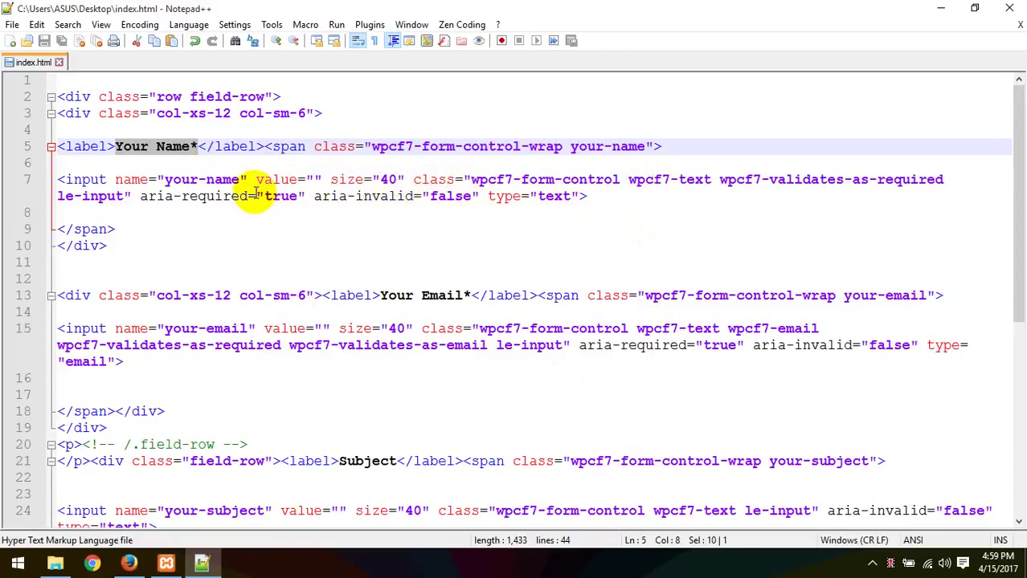
left_click_drag(471, 179, 126, 198)
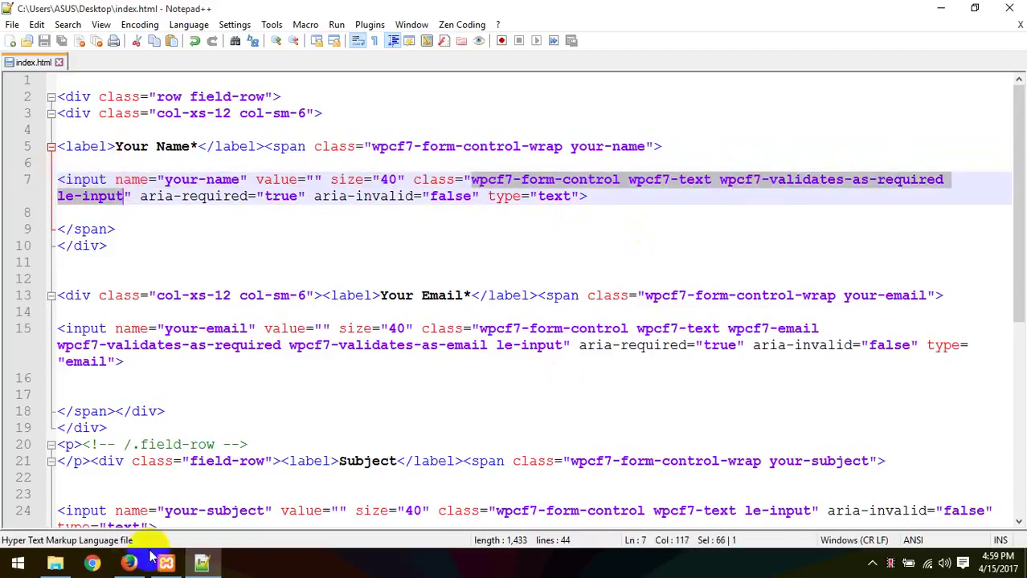
left_click(128, 565)
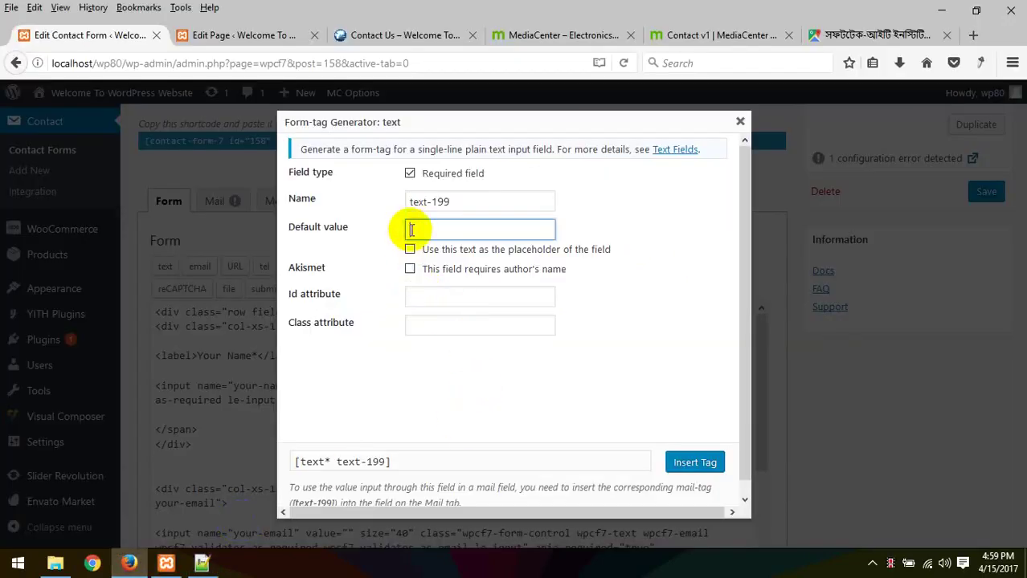
left_click(408, 325)
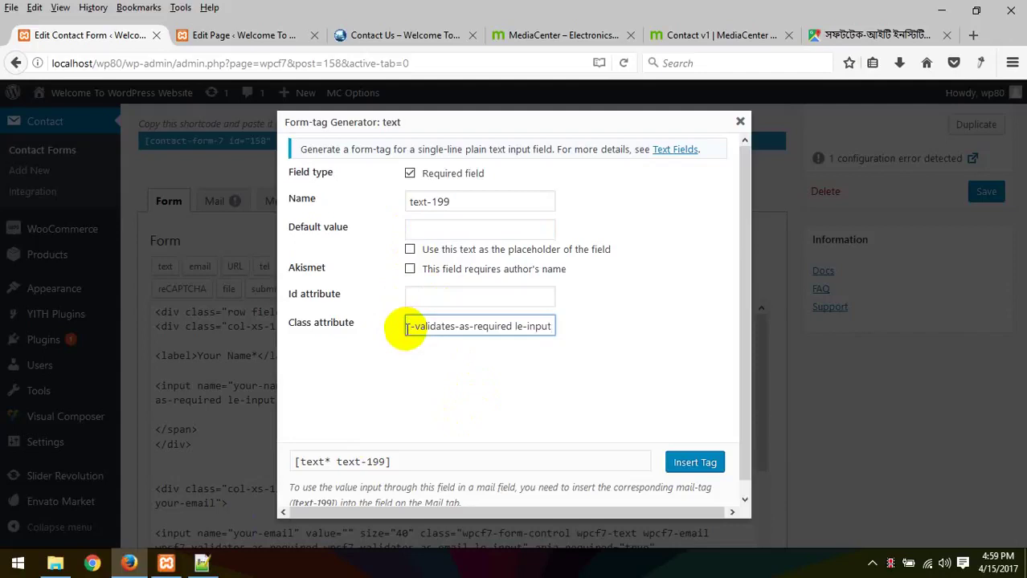
left_click(647, 307)
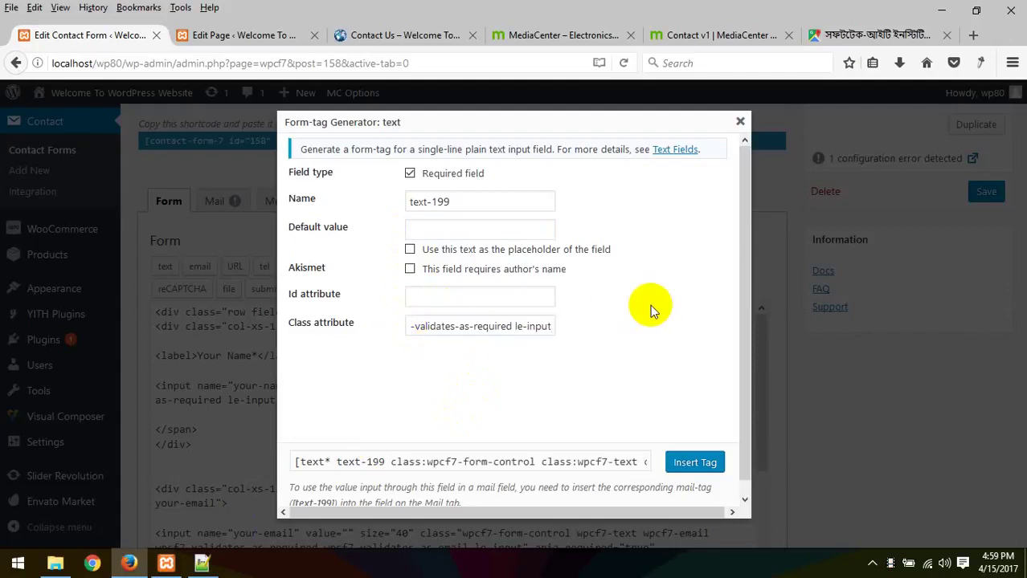
- Copy the generated text form tag and replace the your-name input in index.html with it
left_click(378, 462)
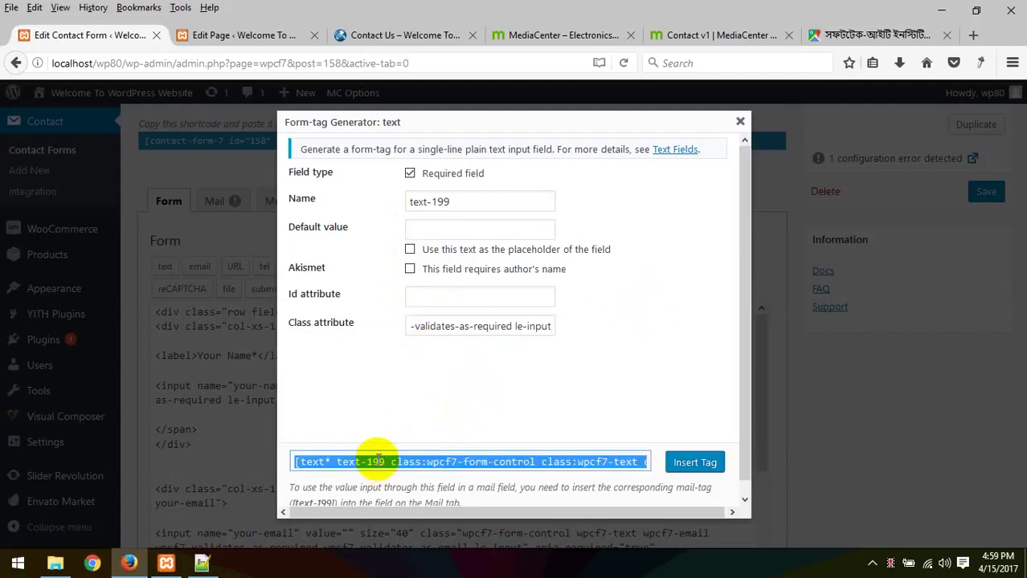
left_click(737, 121)
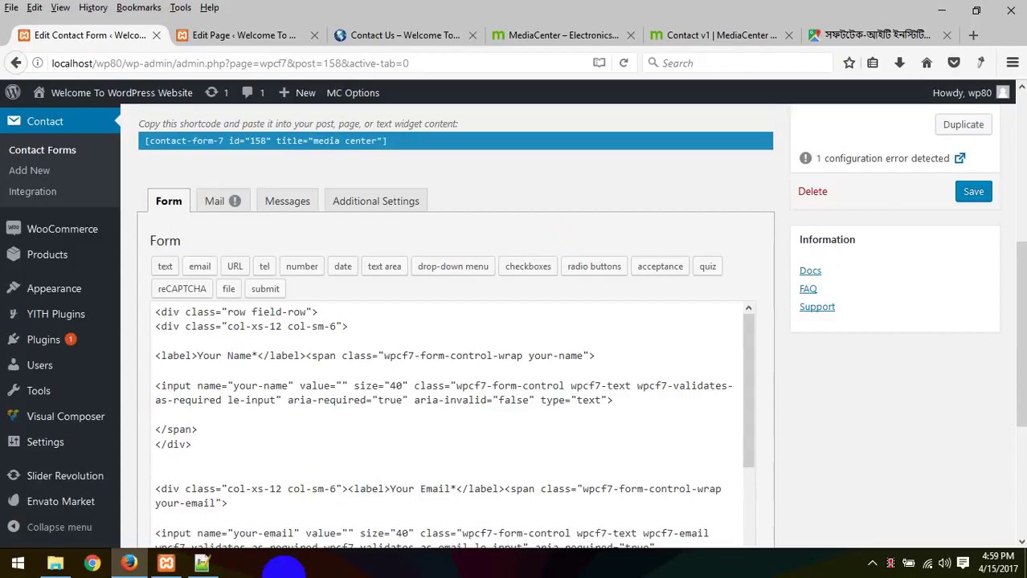
left_click(202, 563)
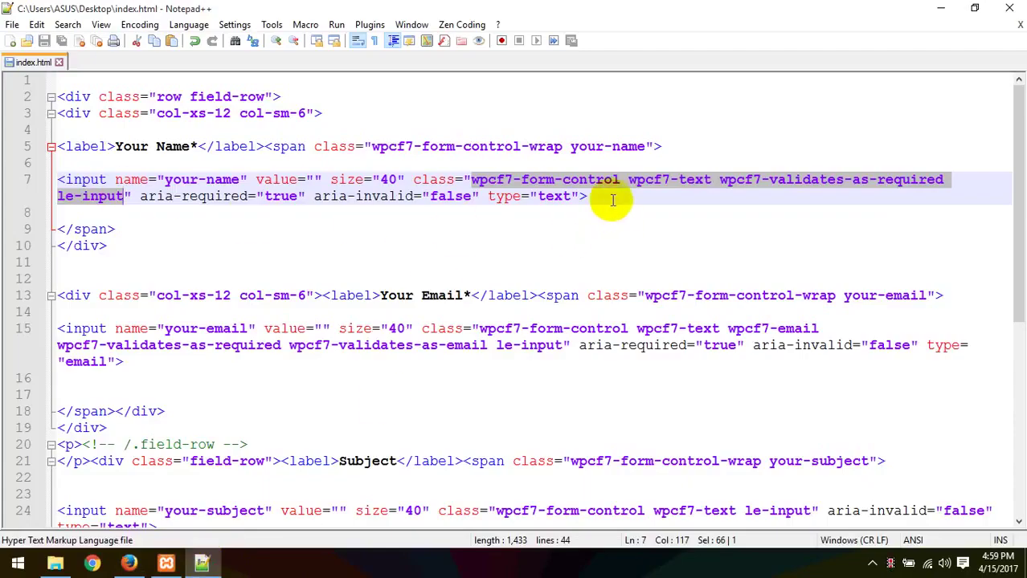
left_click_drag(609, 197, 47, 180)
key("ctrl+v")
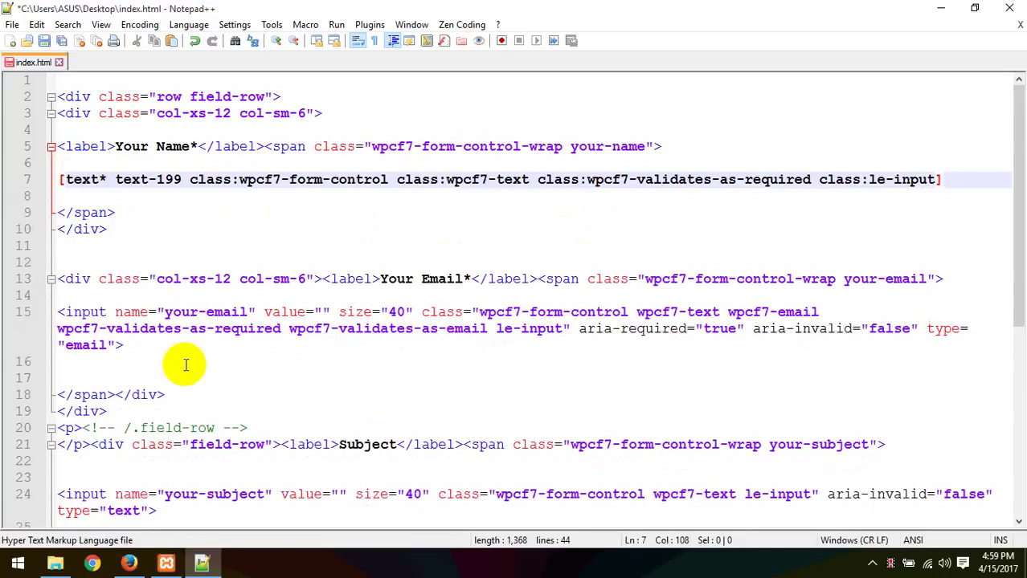
- Check the your-email input's type in index.html and return to the form editor in Firefox
left_click(131, 346)
left_click(16, 333)
left_click(668, 357)
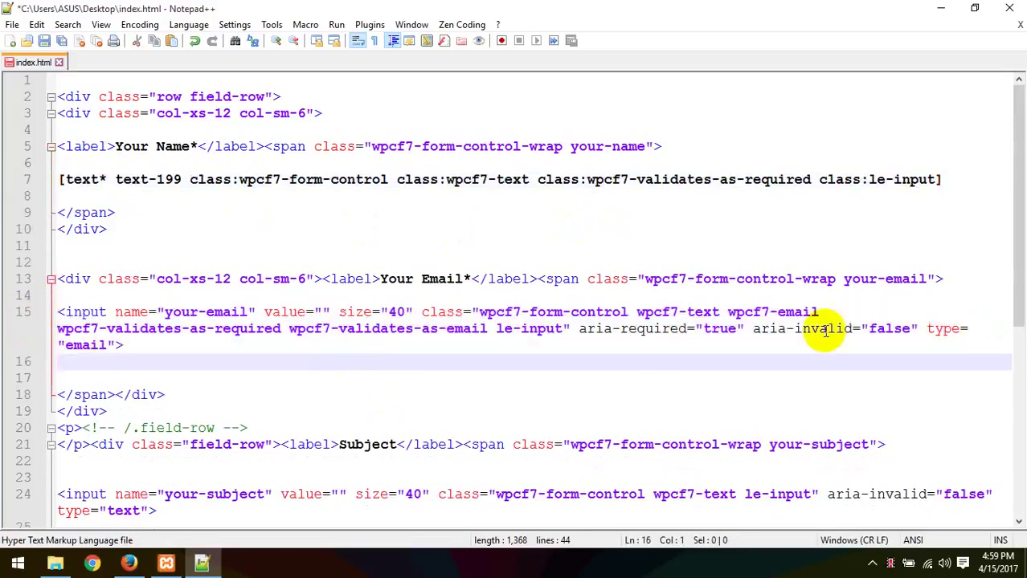
double_click(87, 344)
left_click(127, 564)
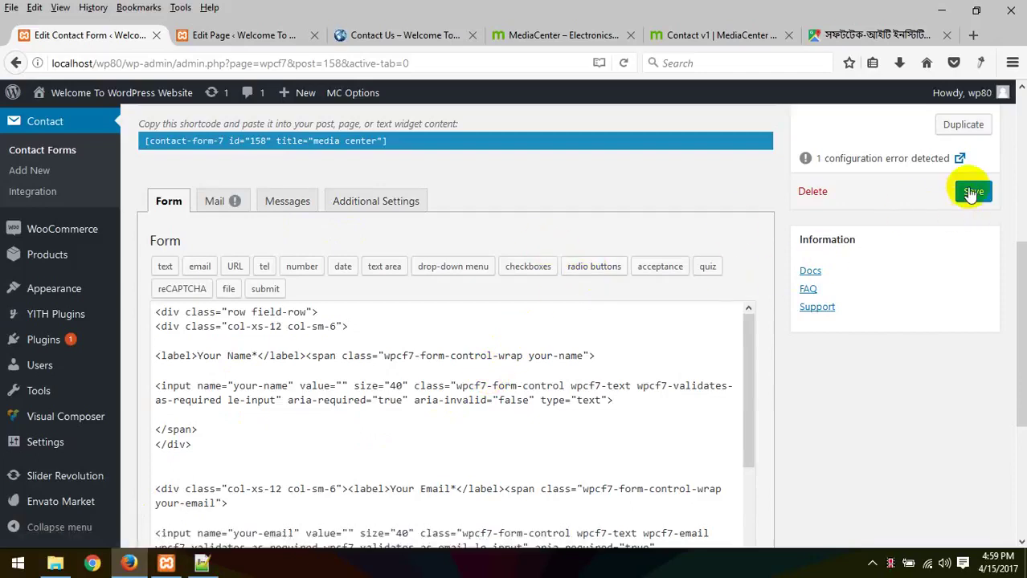
- Compare the text form tag's name in the generator with the tag in index.html, and save the media center form
left_click(164, 267)
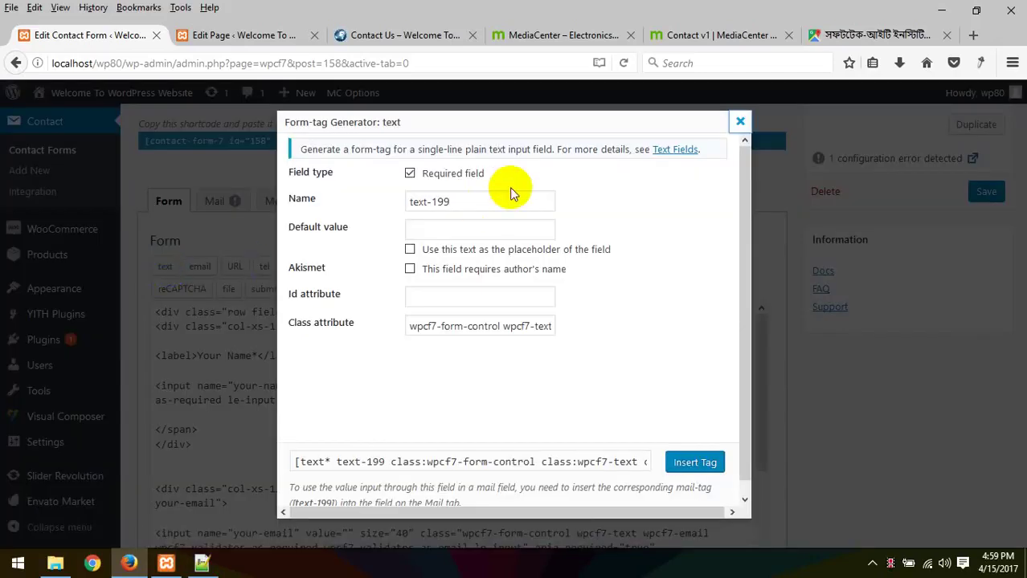
left_click(491, 203)
double_click(435, 201)
left_click(444, 201)
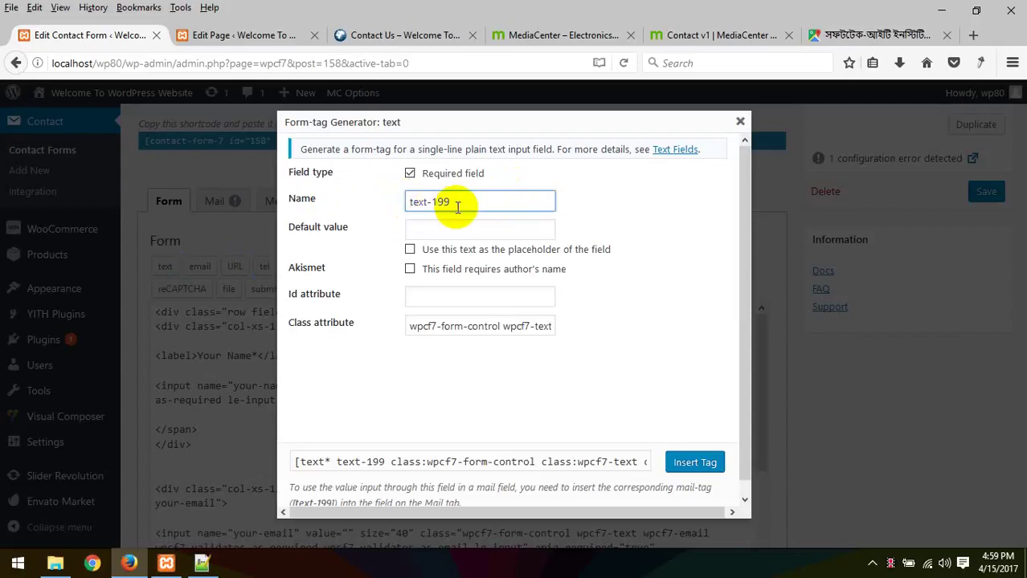
left_click_drag(431, 204, 410, 203)
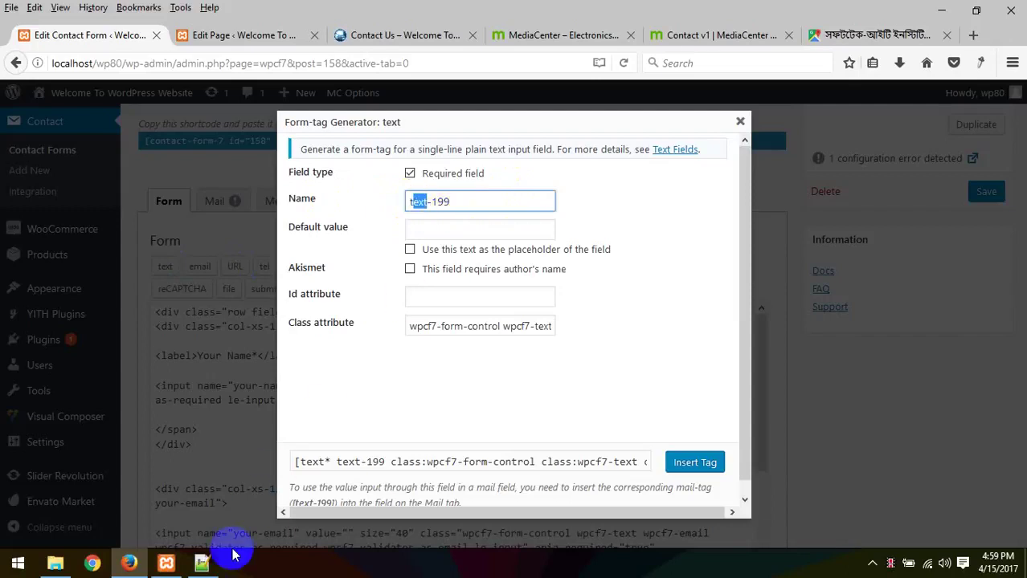
left_click(202, 563)
left_click_drag(190, 182, 131, 181)
left_click(129, 563)
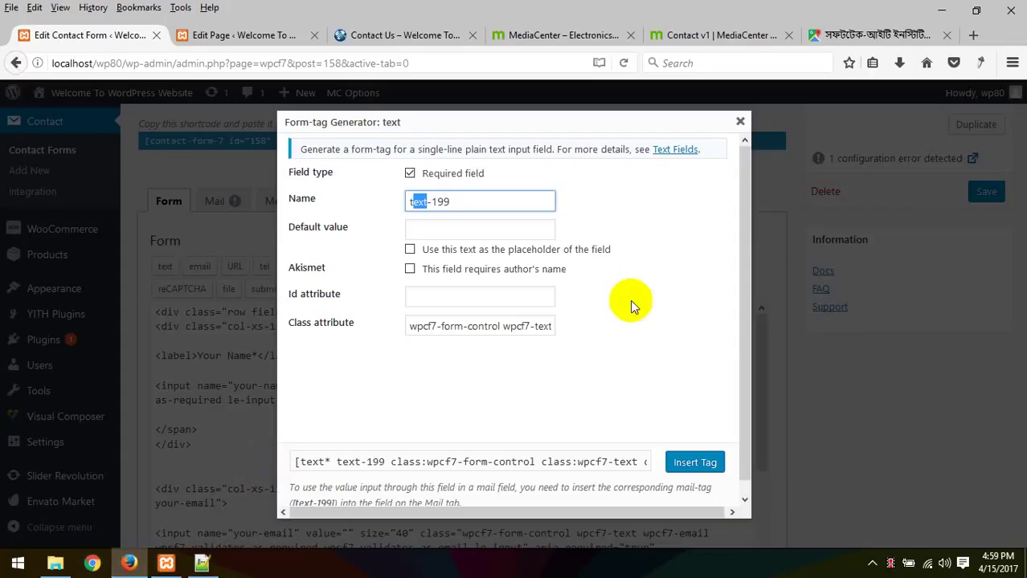
left_click(740, 122)
left_click(975, 193)
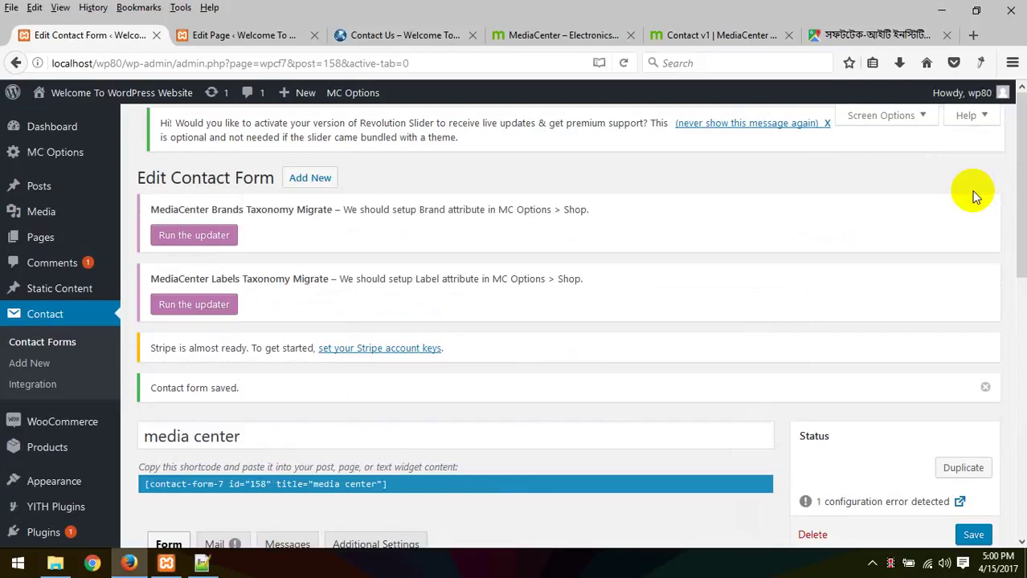
- Set up a required email form tag using the class list copied from the your-email input in index.html
scroll(887, 253, "down", 5)
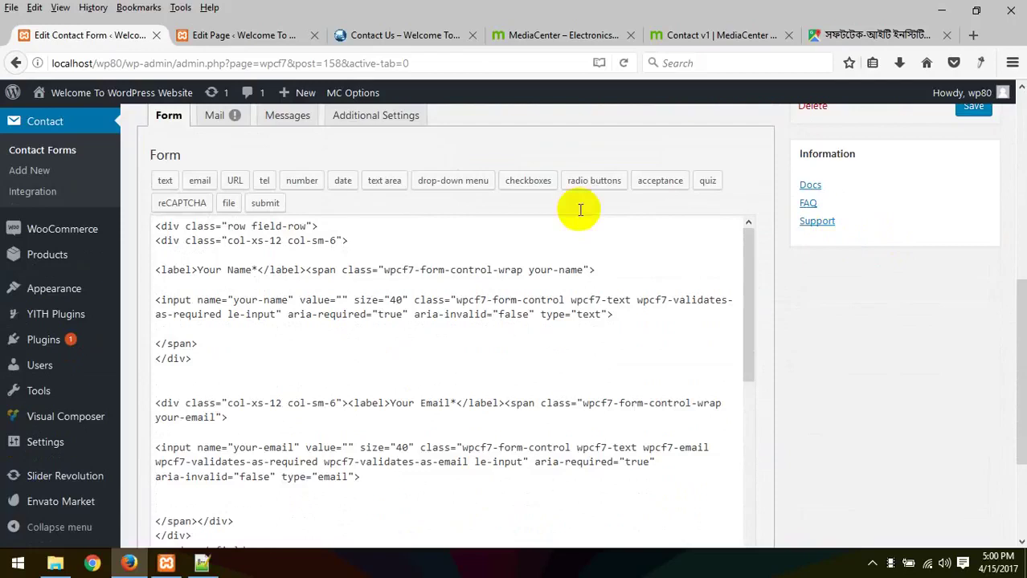
left_click(200, 181)
left_click(202, 563)
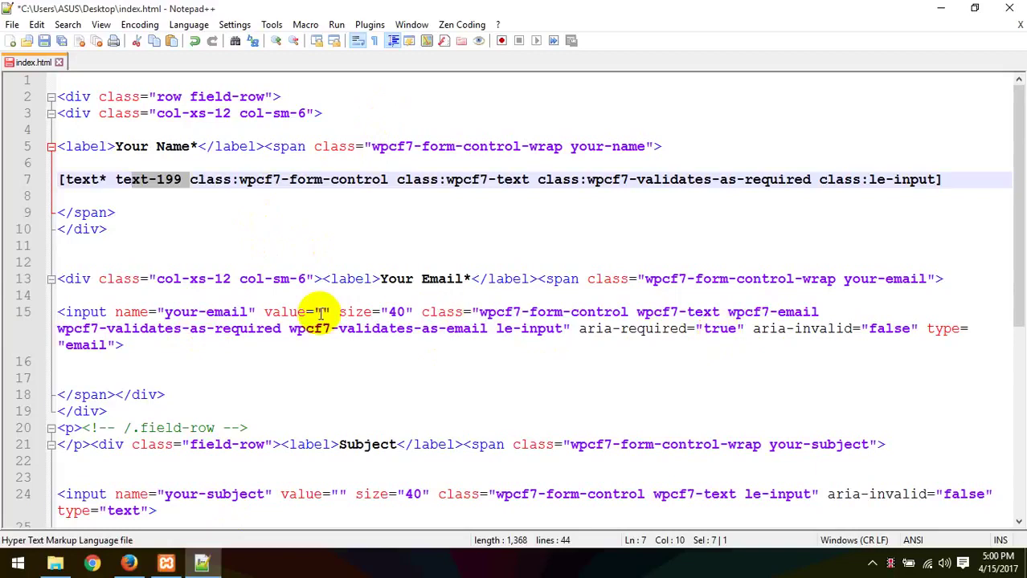
left_click_drag(480, 313, 560, 333)
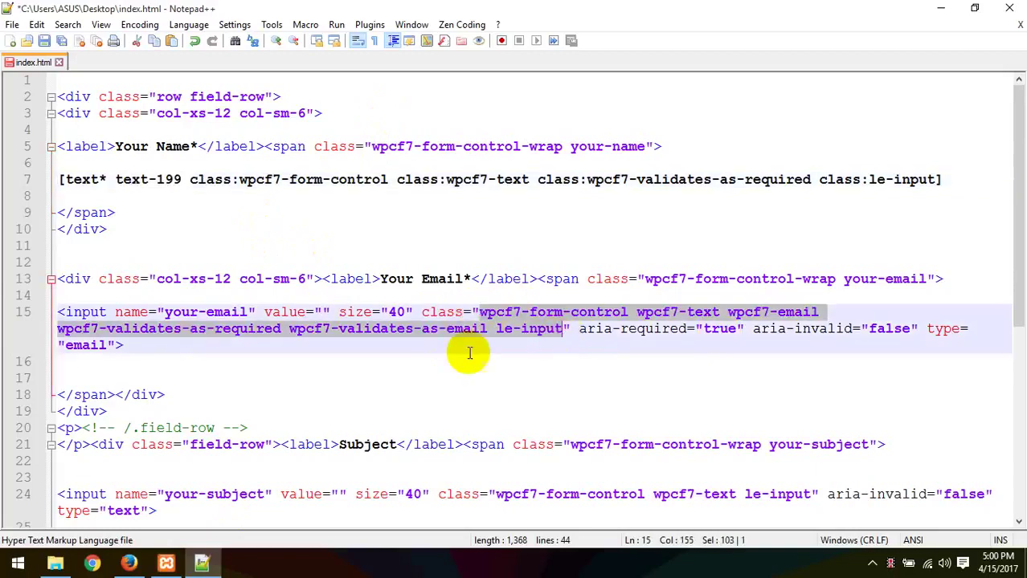
left_click(128, 565)
left_click(441, 188)
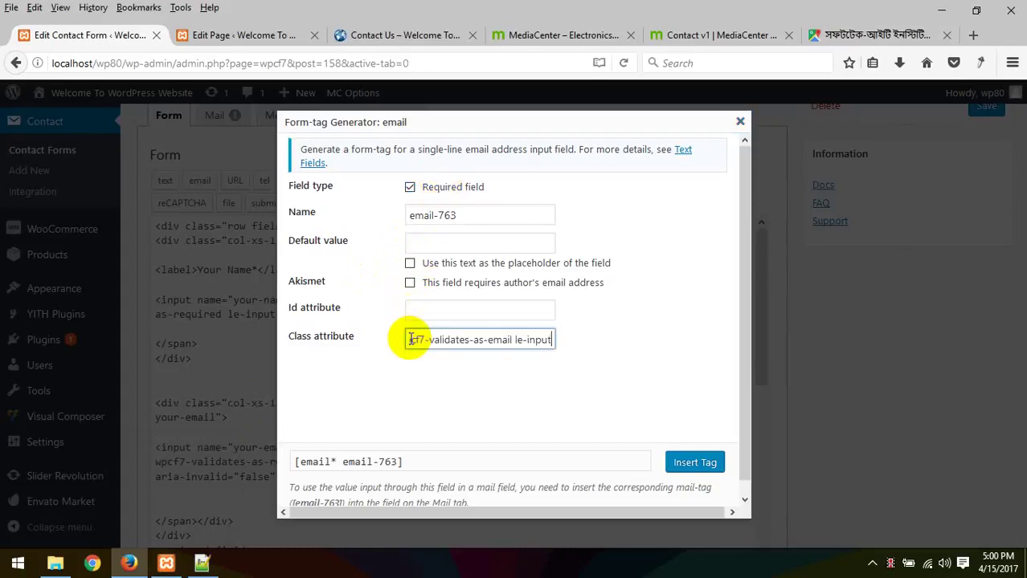
- Copy the generated email form tag and replace the your-email input in index.html with it
left_click(425, 462)
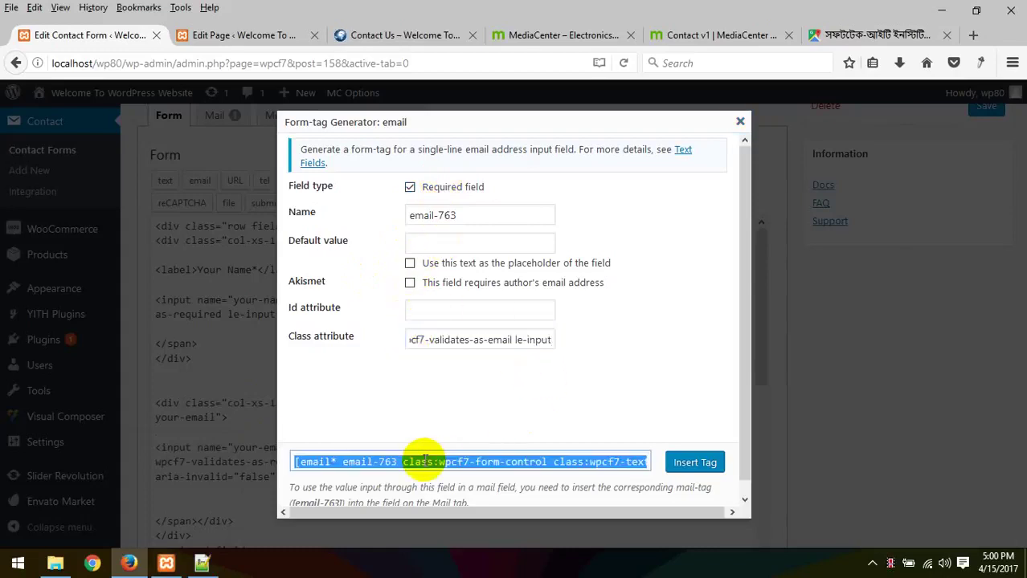
left_click(740, 123)
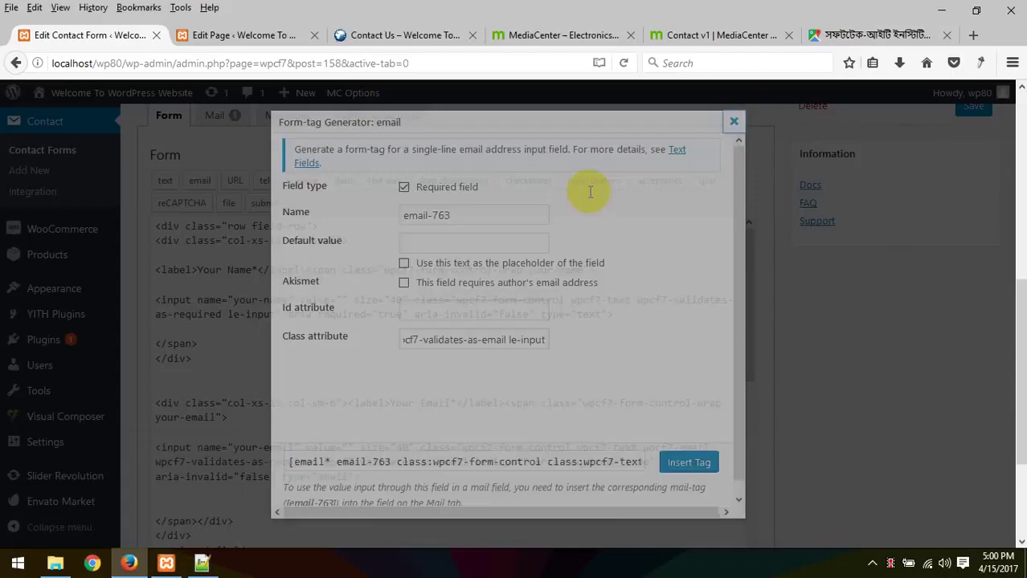
left_click(202, 562)
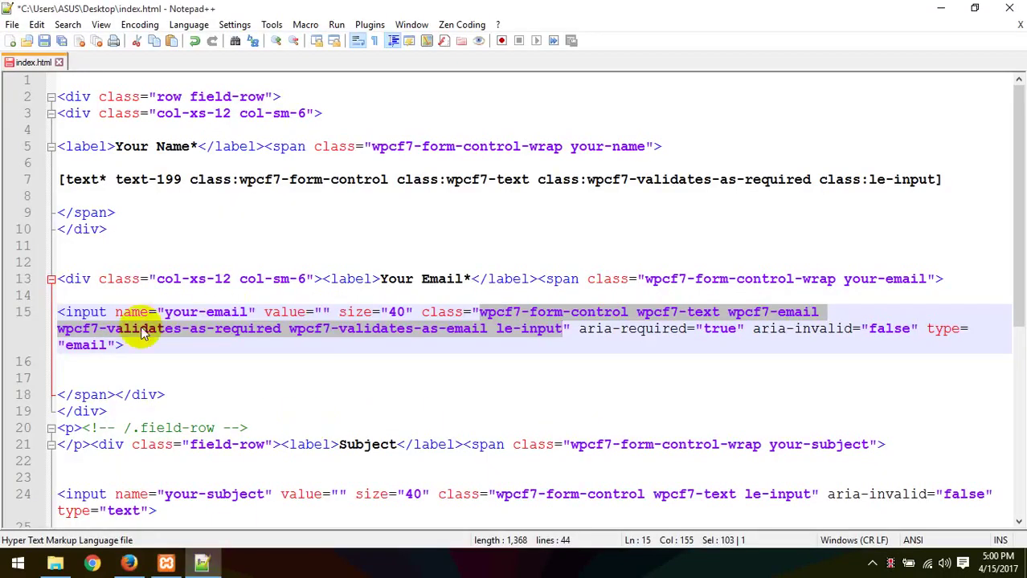
left_click_drag(123, 344, 16, 312)
type("[email* email-763 class:wpcf7-form-control class:wpcf7-text class:wpcf7-email class:wpcf7-validates-as-required class:wpcf7-validates-as-email class:le-input]")
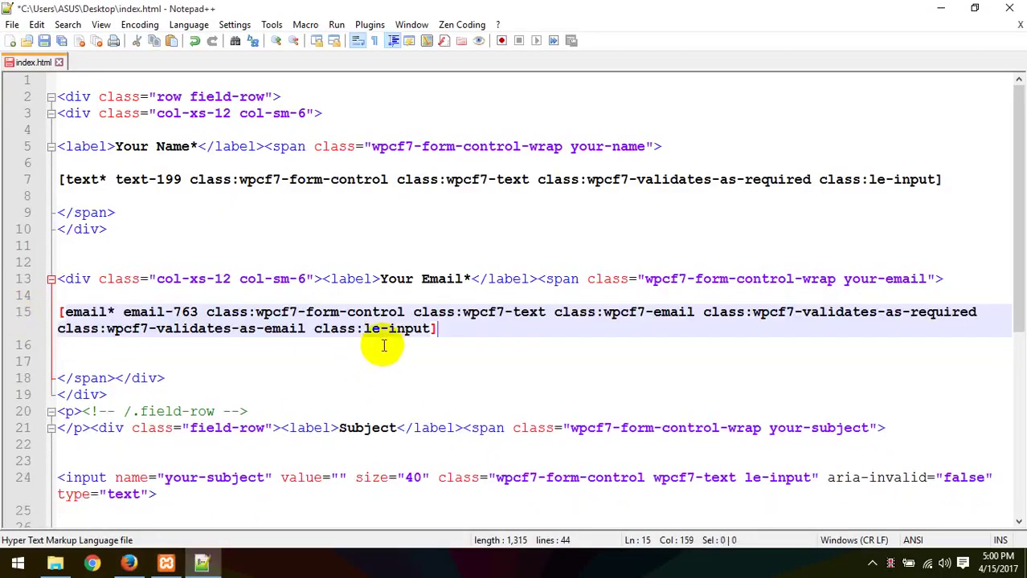
- Check the your-subject input's type in index.html and switch back to the contact form editor in Firefox
scroll(259, 431, "down", 3)
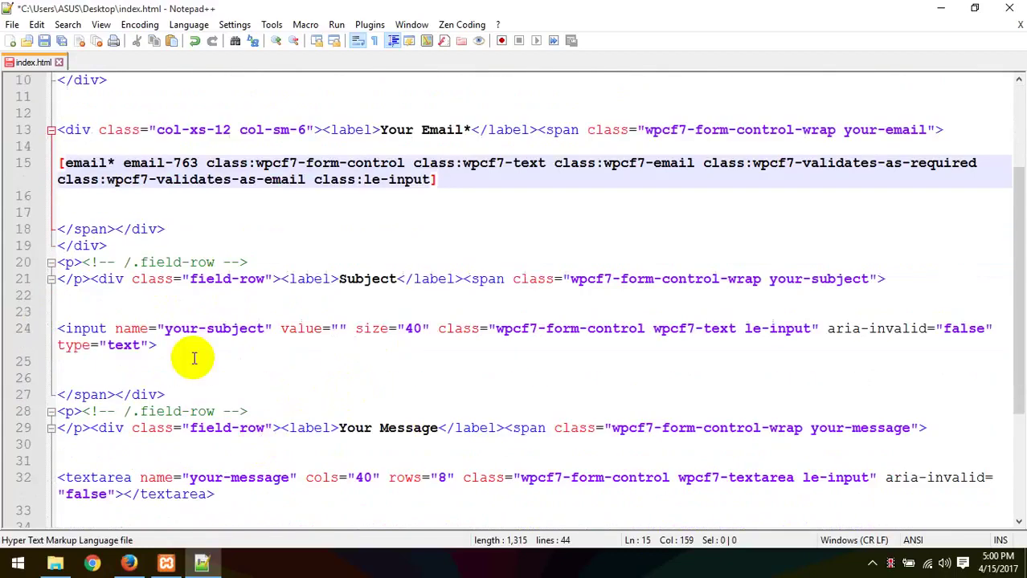
left_click(151, 344)
left_click(22, 329)
left_click(155, 362)
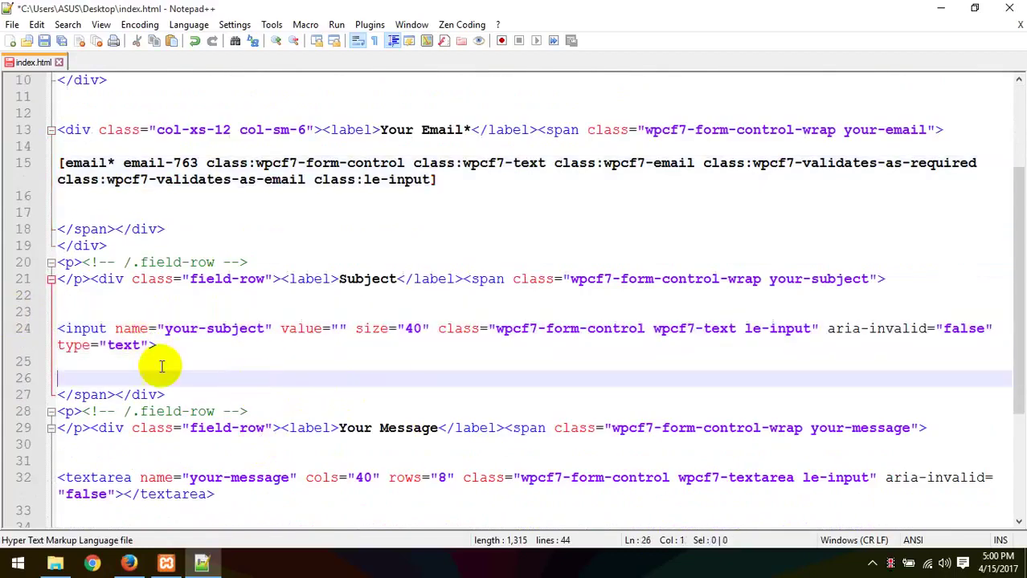
double_click(115, 344)
left_click(128, 564)
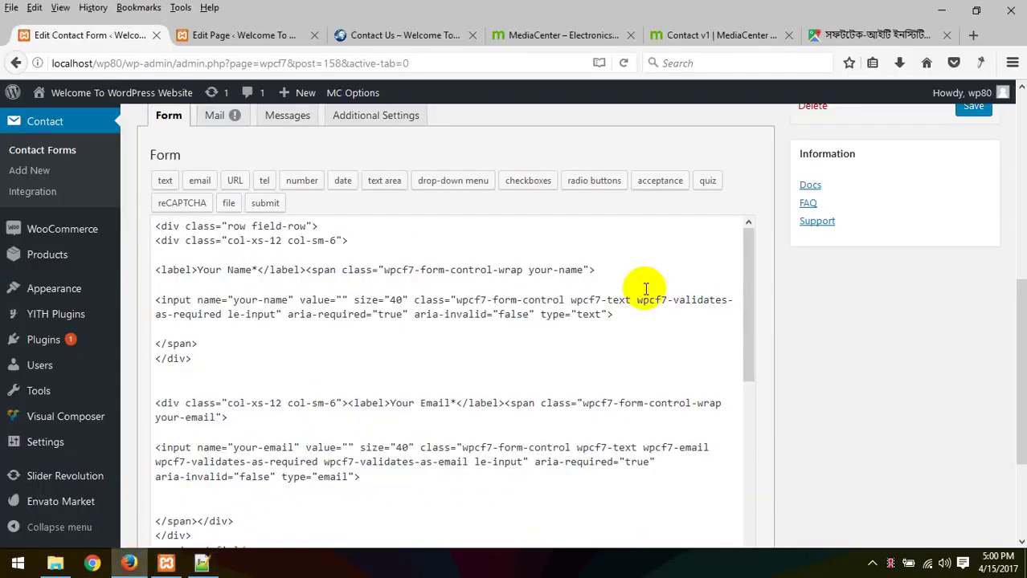
- Set up an optional text form tag using the classes wpcf7-form-control wpcf7-text le-input copied from the your-subject input in index.html
left_click(165, 180)
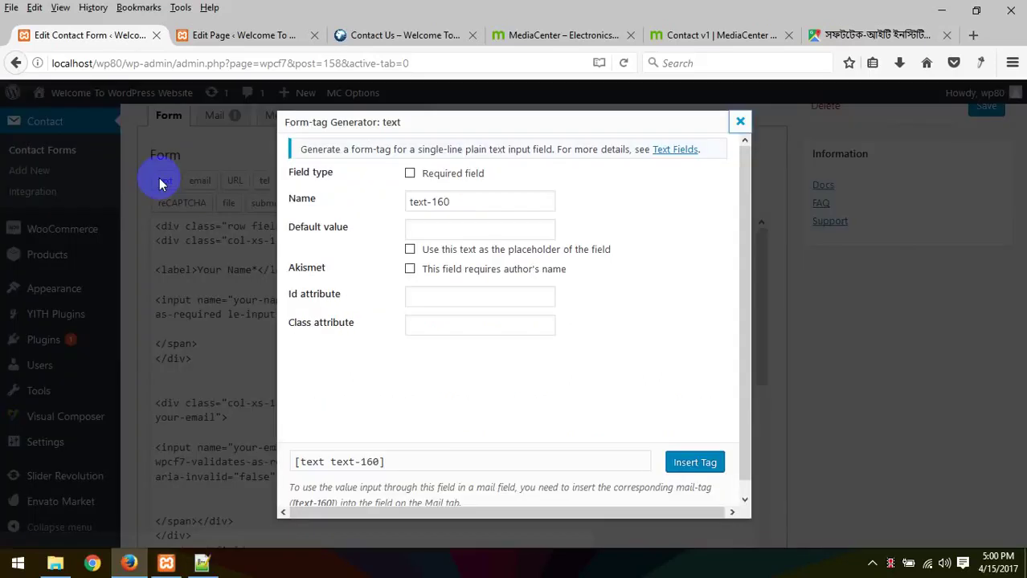
left_click_drag(462, 202, 335, 199)
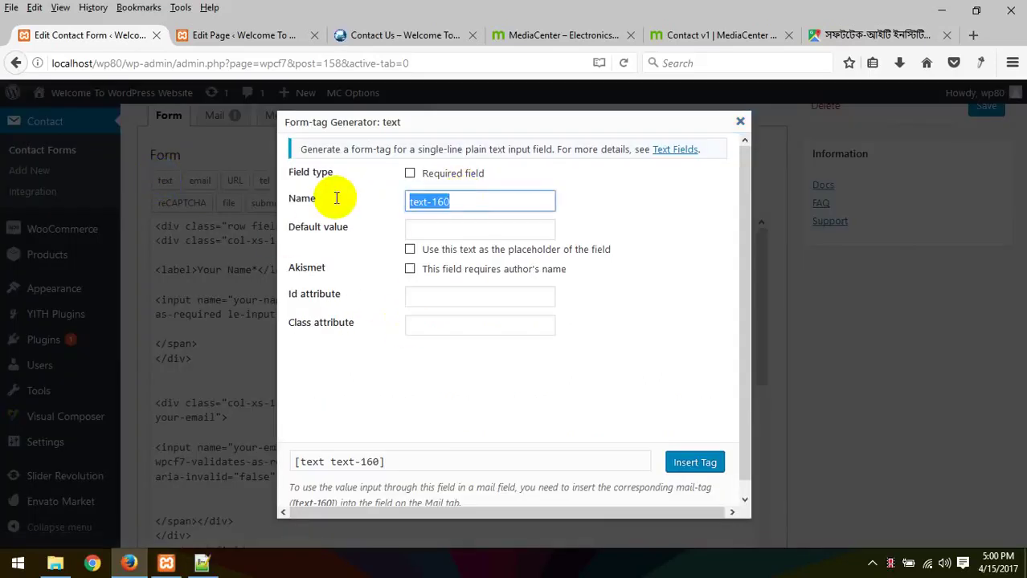
left_click(201, 564)
left_click(151, 346)
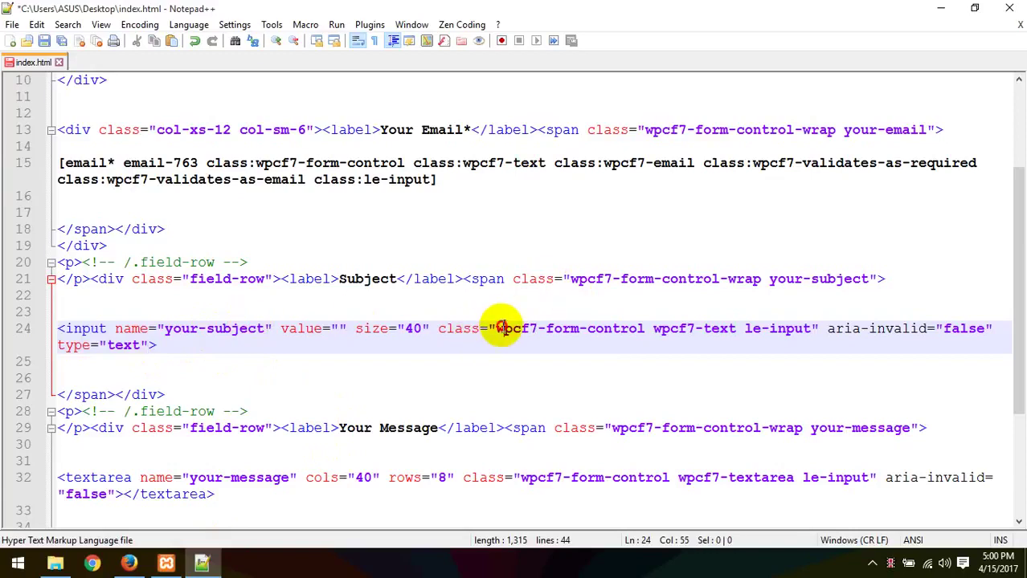
left_click_drag(497, 329, 809, 329)
key("ctrl+c")
left_click(129, 564)
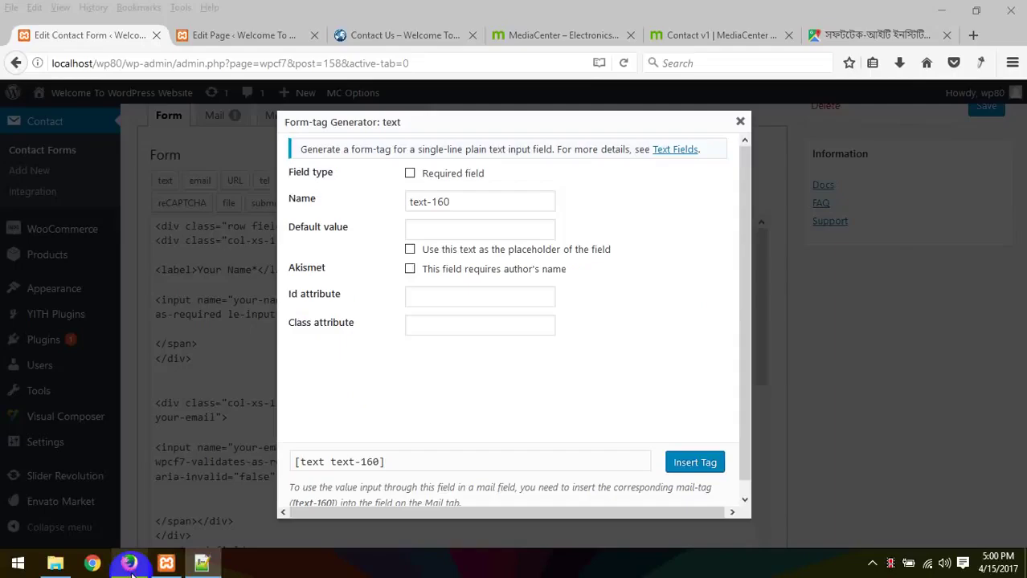
left_click(450, 324)
key("ctrl+v")
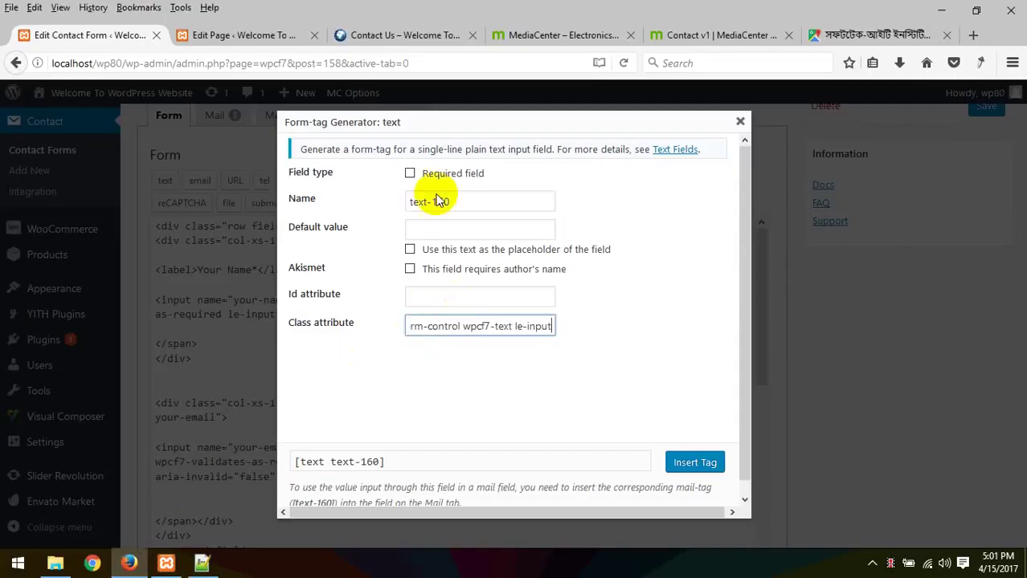
- Copy the generated text form tag and replace the your-subject input in index.html with it
left_click(394, 461)
key("ctrl+c")
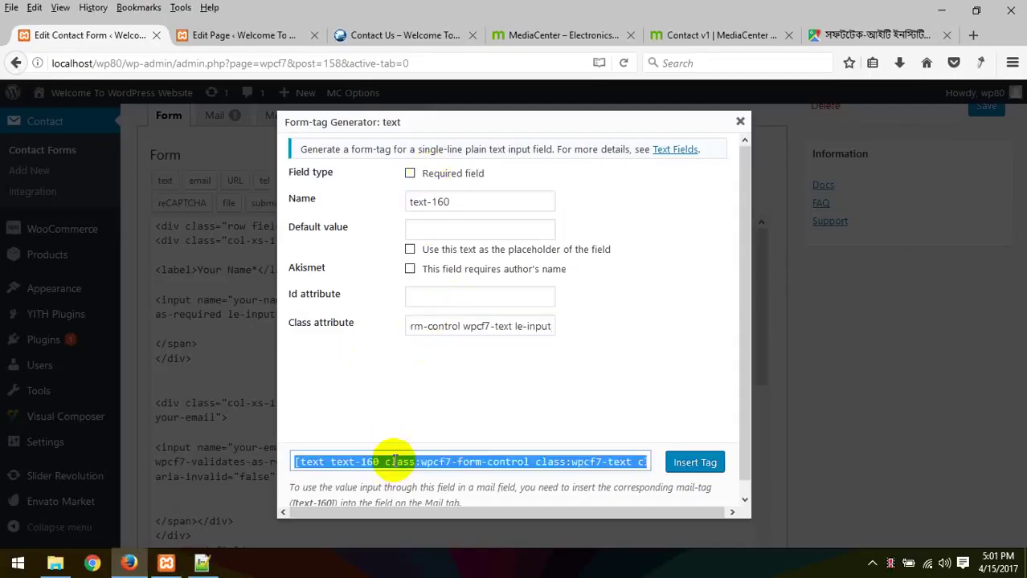
left_click(201, 564)
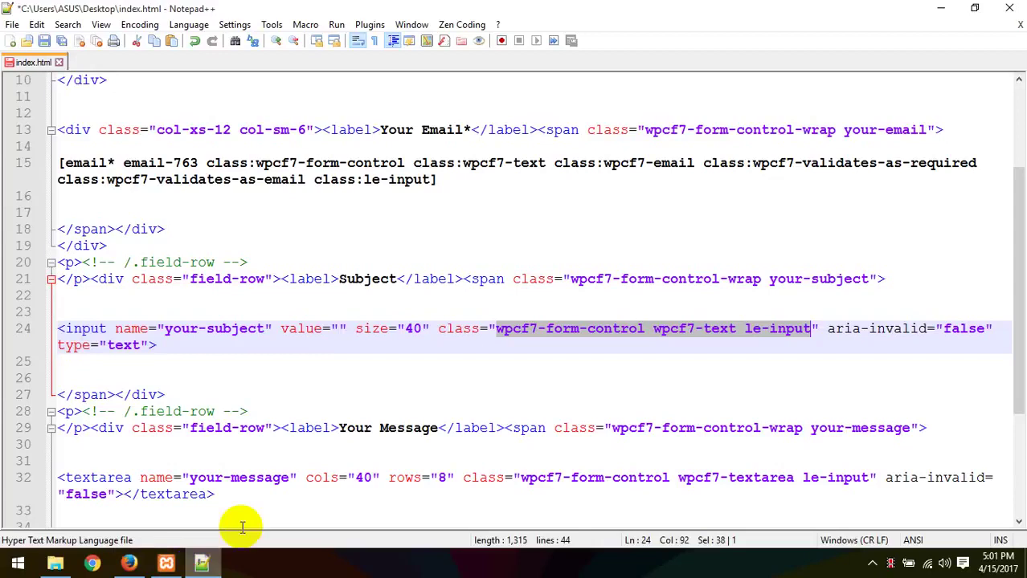
left_click(175, 351)
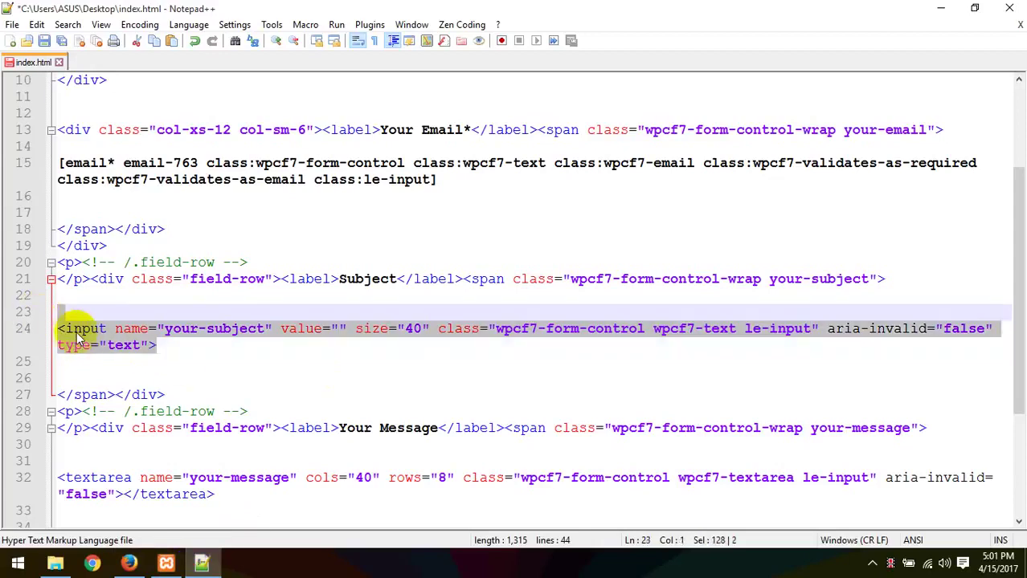
key("ctrl+v")
- Set up a text area form tag using the classes wpcf7-form-control wpcf7-textarea le-input copied from the your-message textarea in index.html
scroll(94, 344, "down", 3)
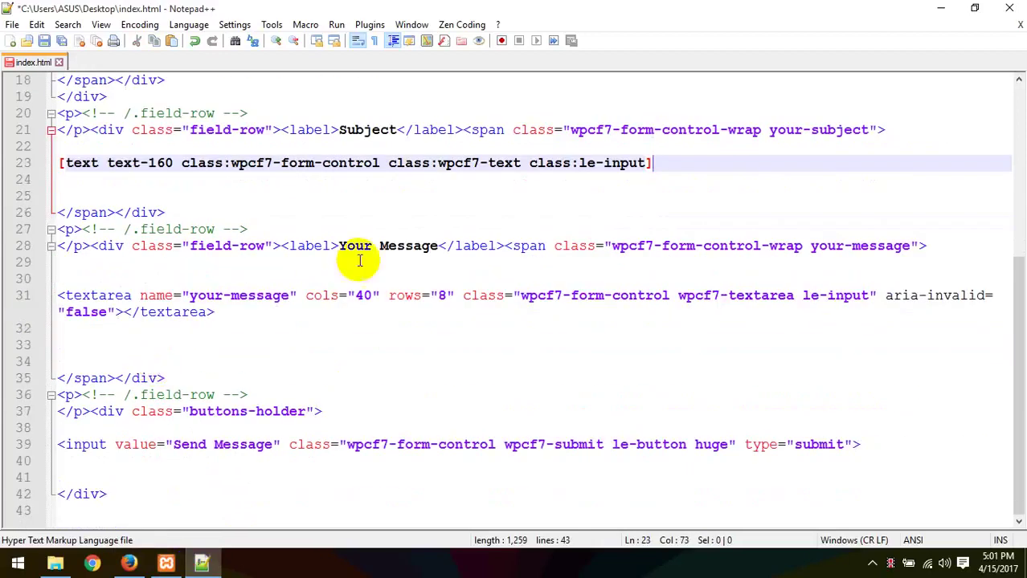
triple_click(205, 315)
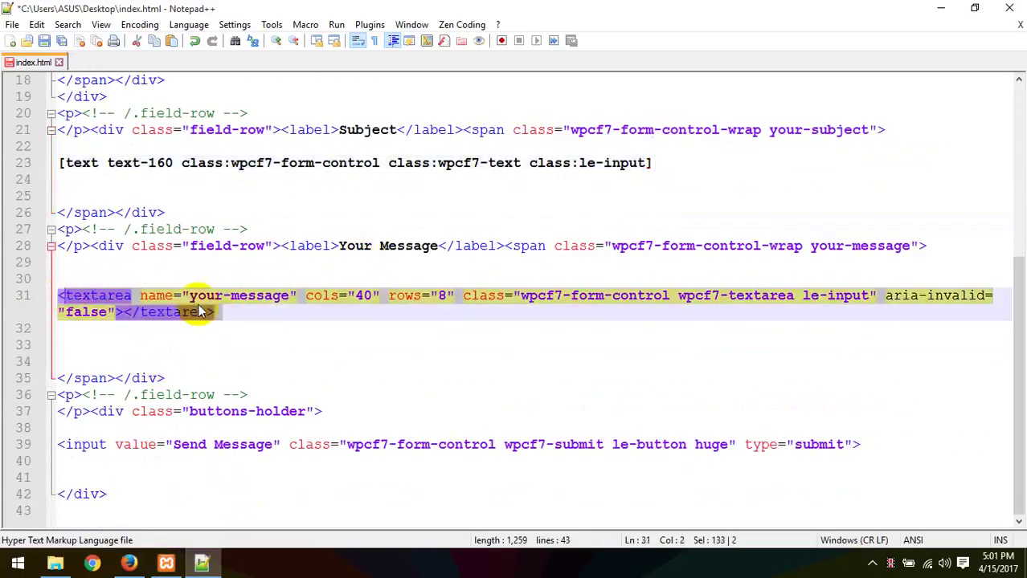
left_click(217, 313)
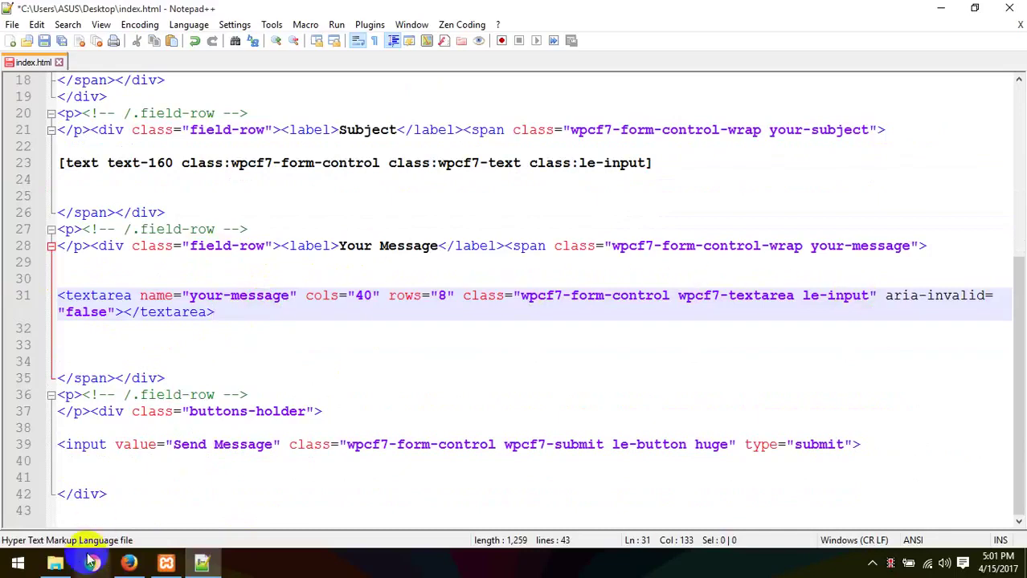
left_click(124, 566)
left_click(739, 121)
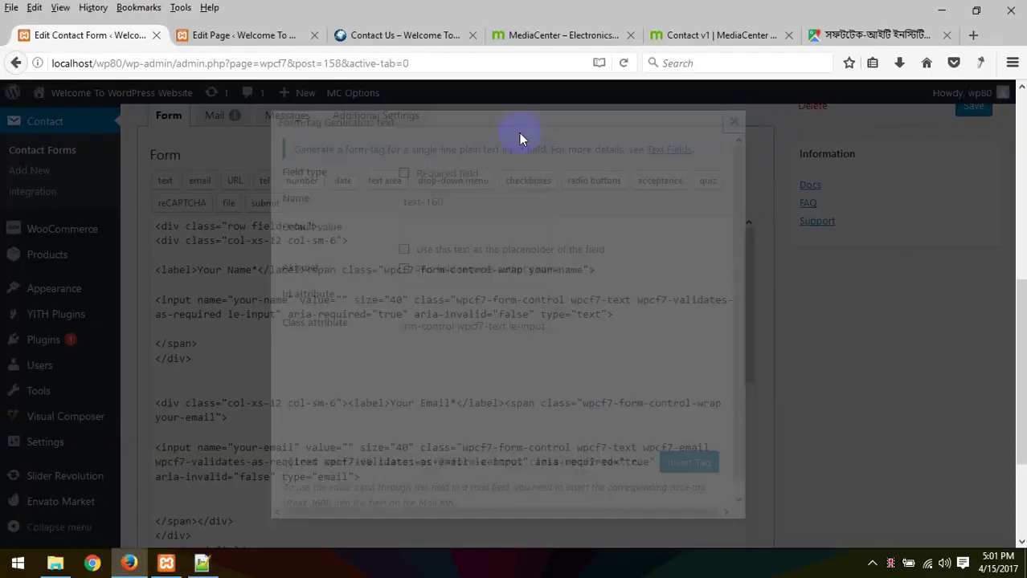
left_click(385, 180)
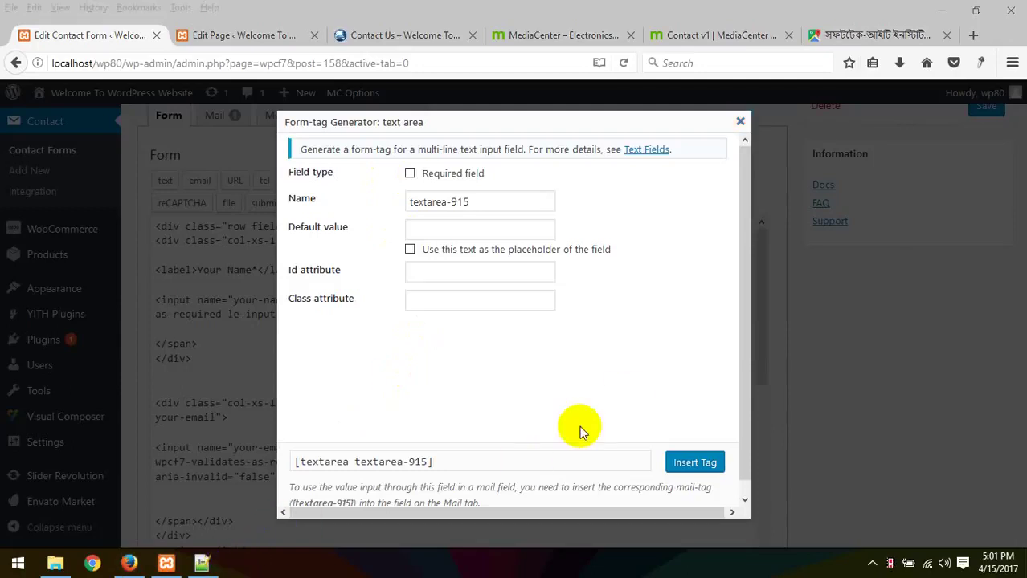
left_click(203, 563)
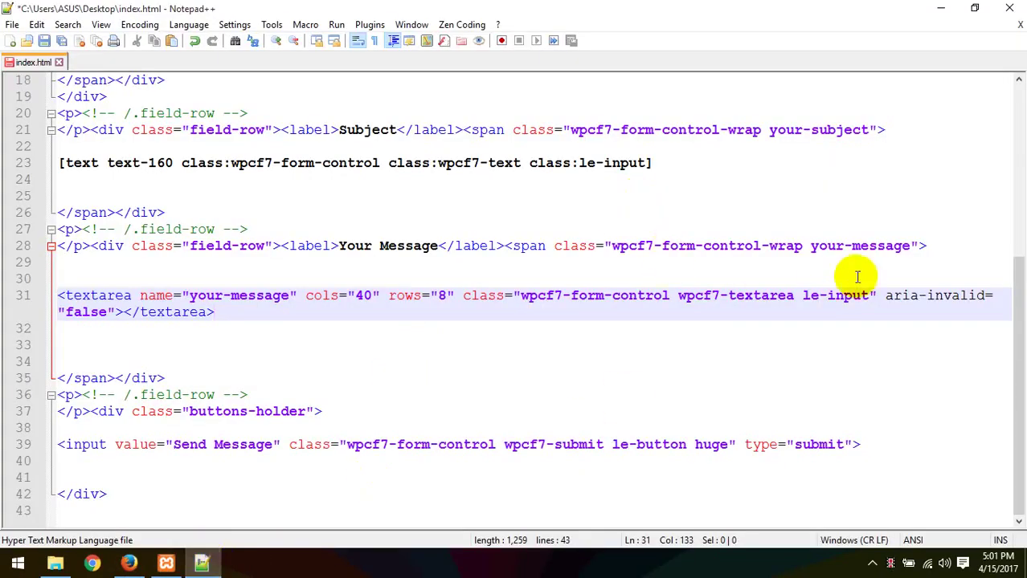
left_click_drag(872, 296, 553, 297)
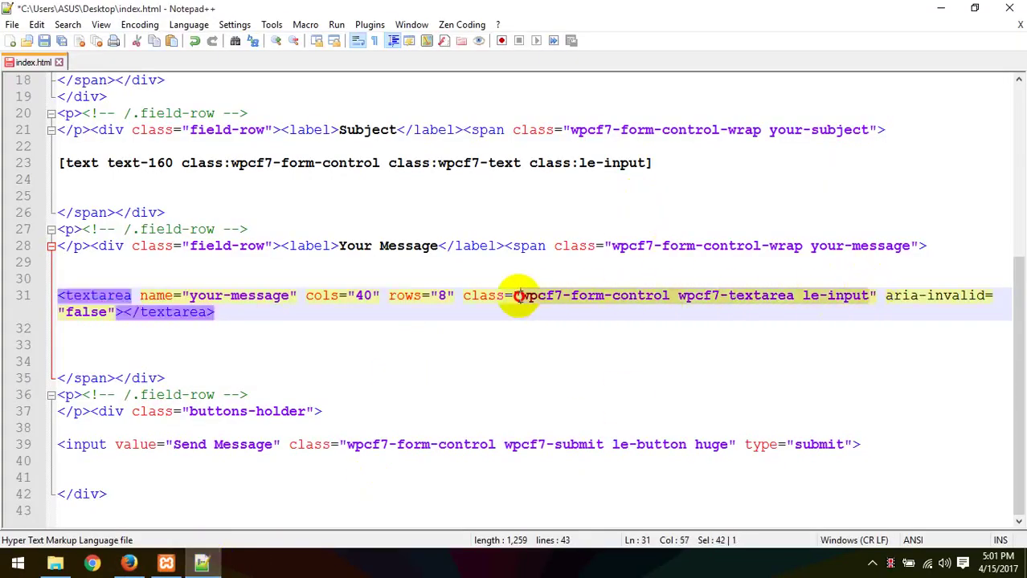
left_click(128, 563)
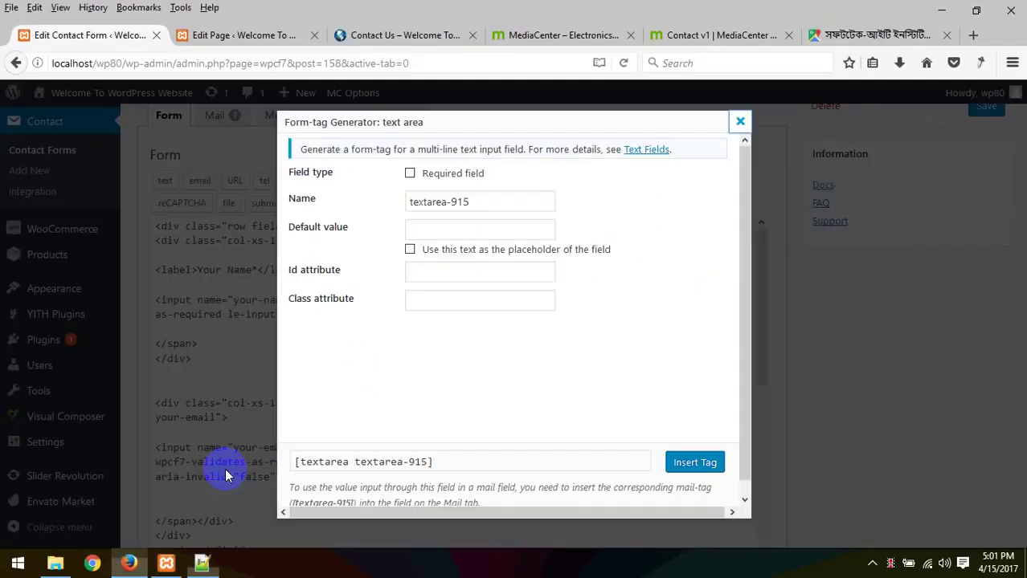
left_click(408, 301)
type("wpcf7-form-control wpcf7-textarea le-input")
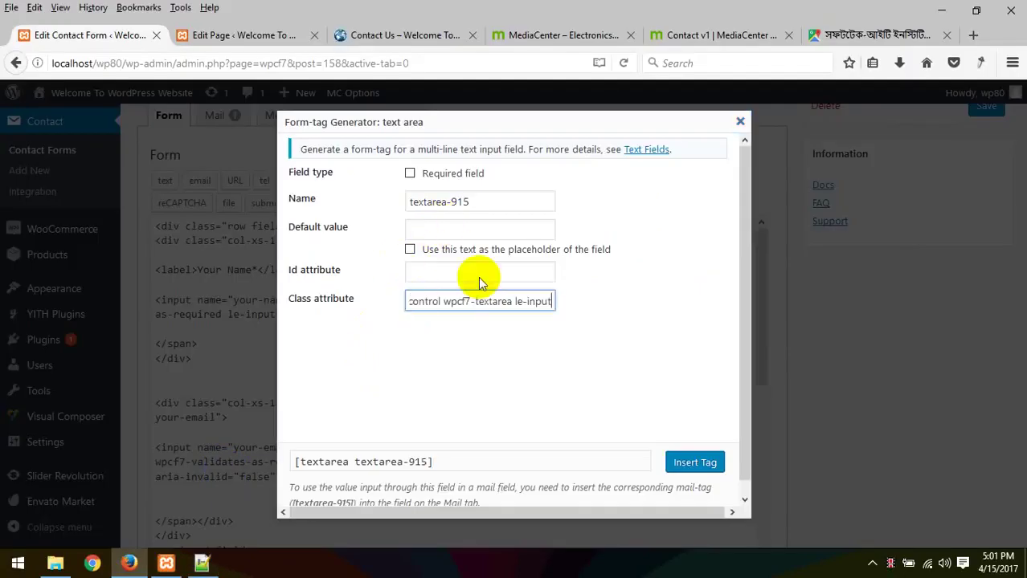
- Copy the generated text area form tag, replace the your-message textarea in index.html with it, and save the file
left_click(399, 452)
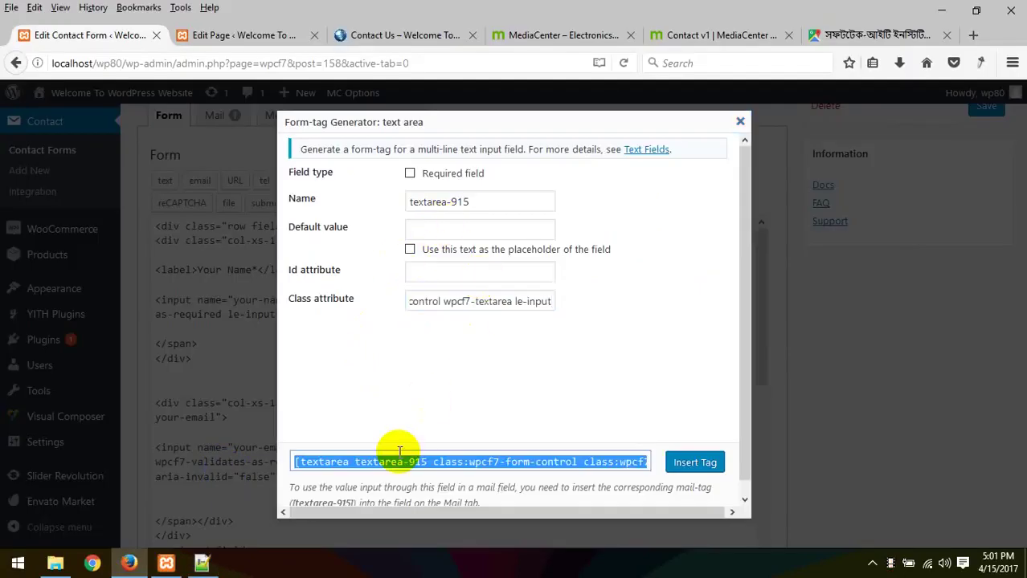
left_click(204, 563)
left_click_drag(210, 313, 55, 299)
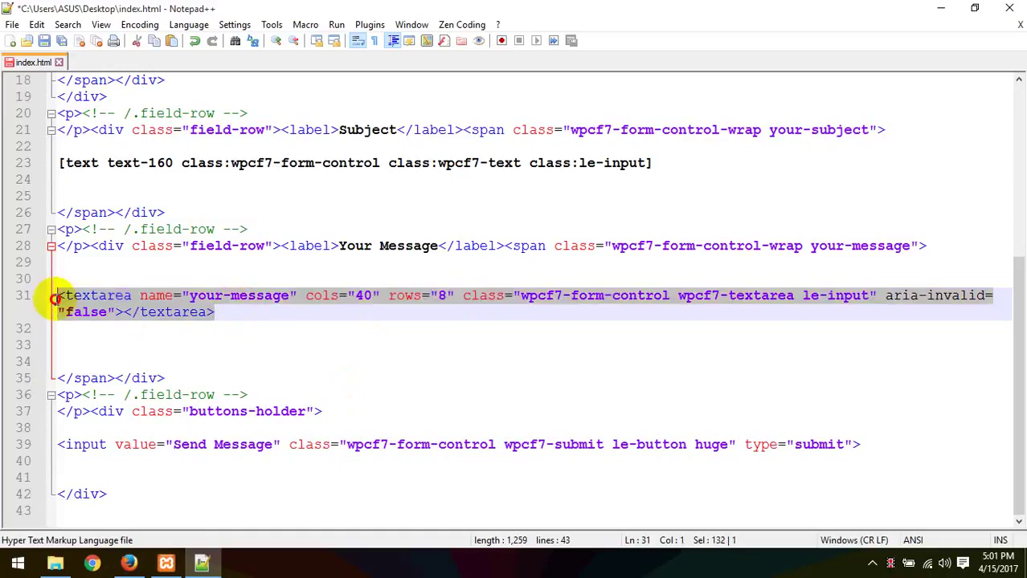
type("[textarea textarea-915 class:wpcf7-form-control class:wpcf7-textarea class:le-input]")
left_click(128, 563)
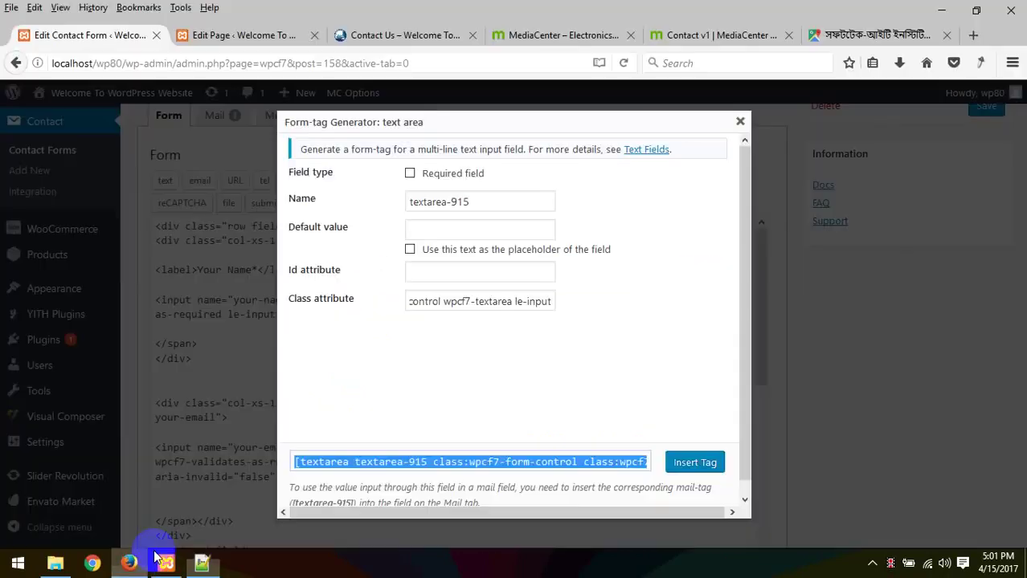
left_click(202, 563)
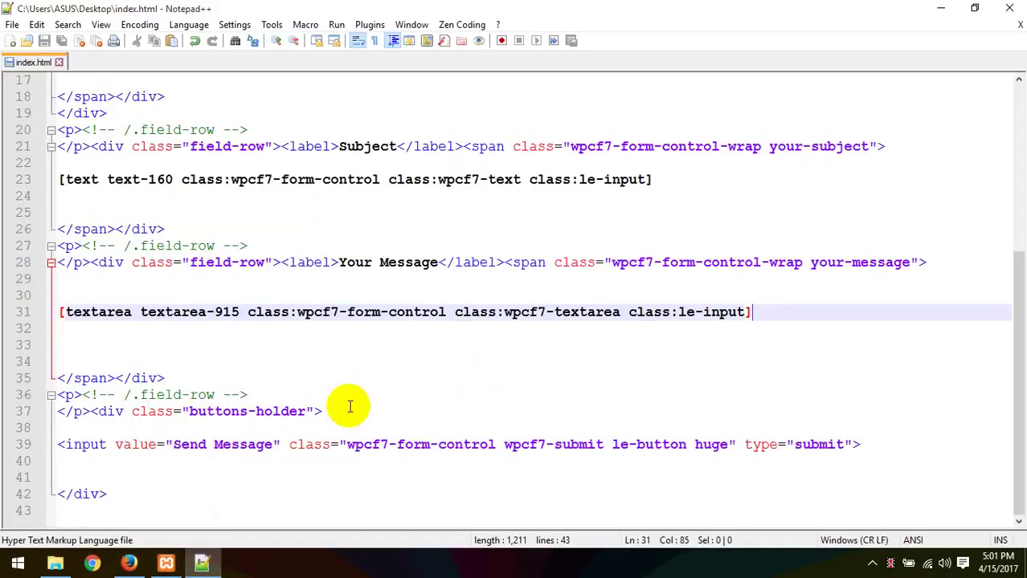
- Set up a submit form tag with the submit input's classes wpcf7-form-control wpcf7-submit le-button huge and the label Send Message
left_click(124, 445)
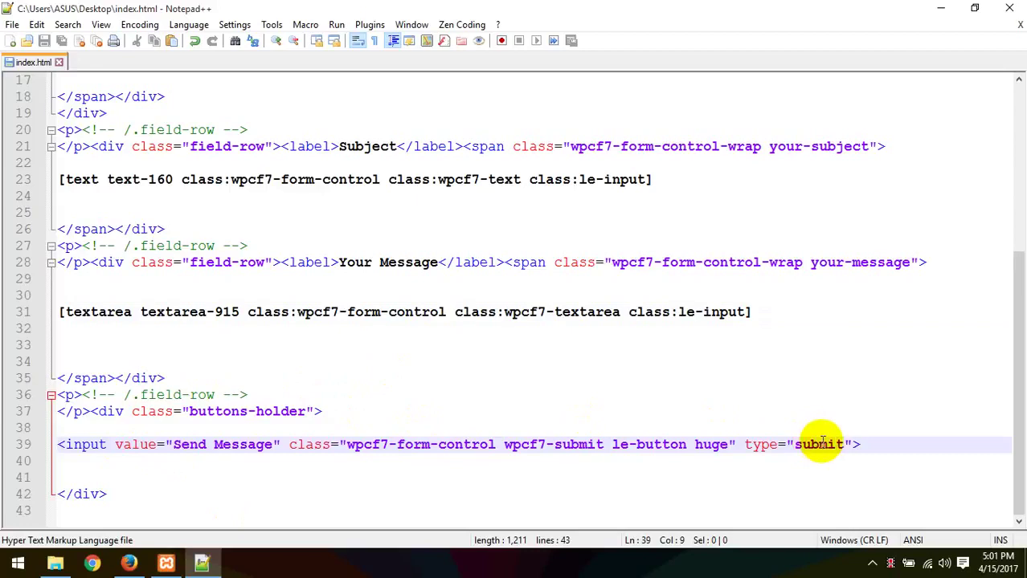
left_click_drag(731, 448, 325, 441)
key("ctrl+c")
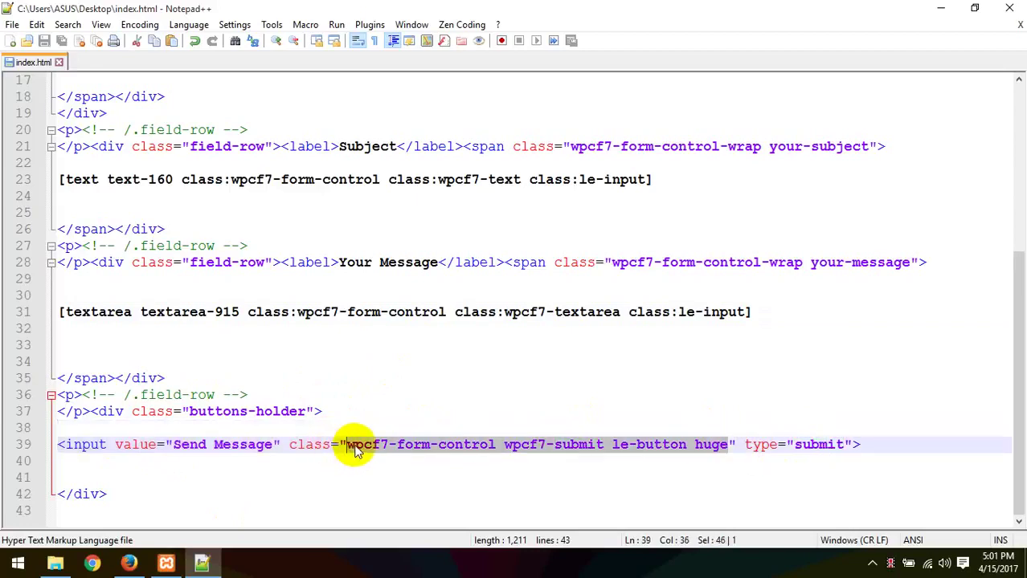
left_click(129, 563)
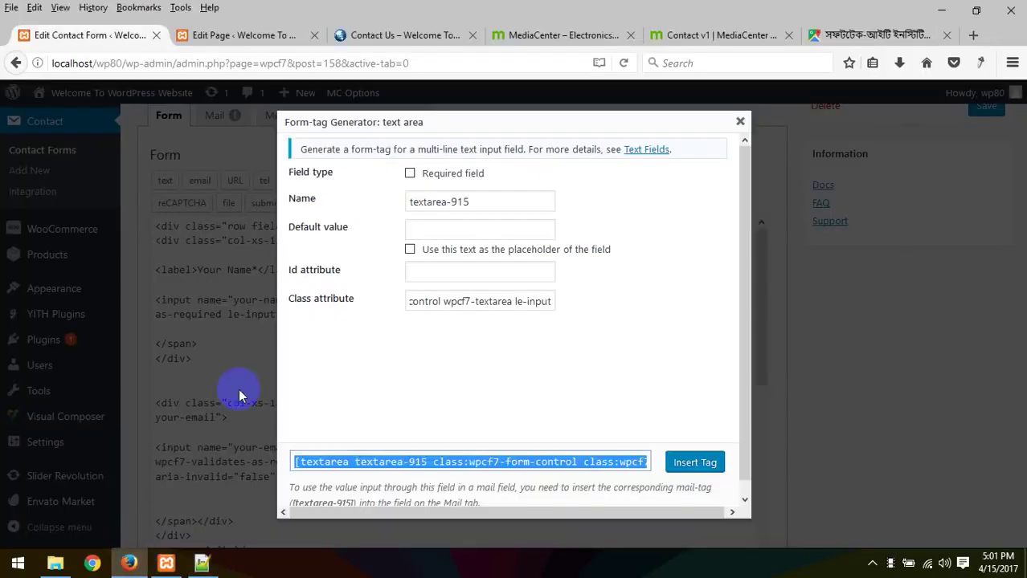
left_click(740, 123)
left_click(266, 202)
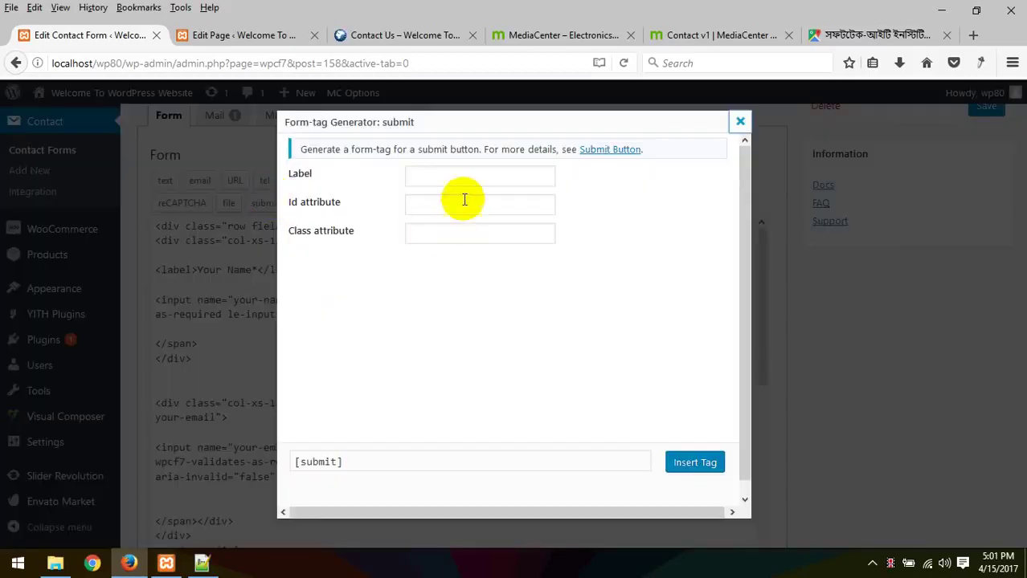
key("ctrl+v")
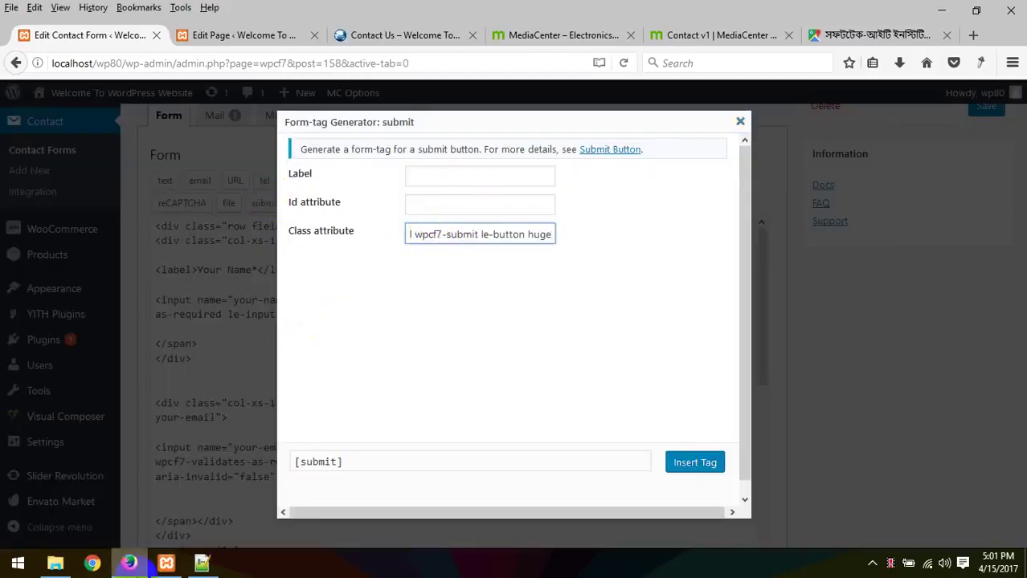
left_click(202, 563)
left_click_drag(170, 445, 270, 445)
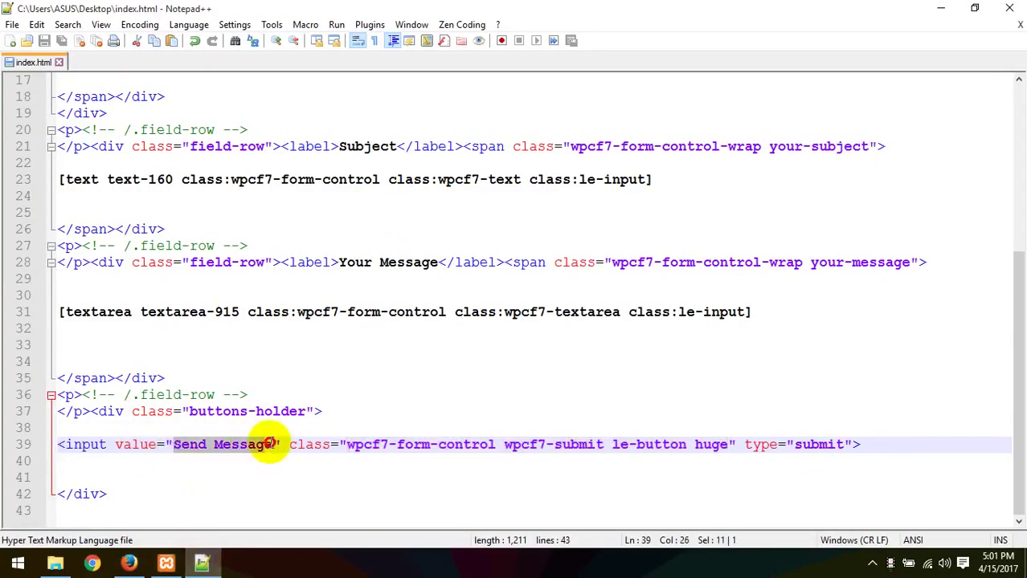
left_click(128, 564)
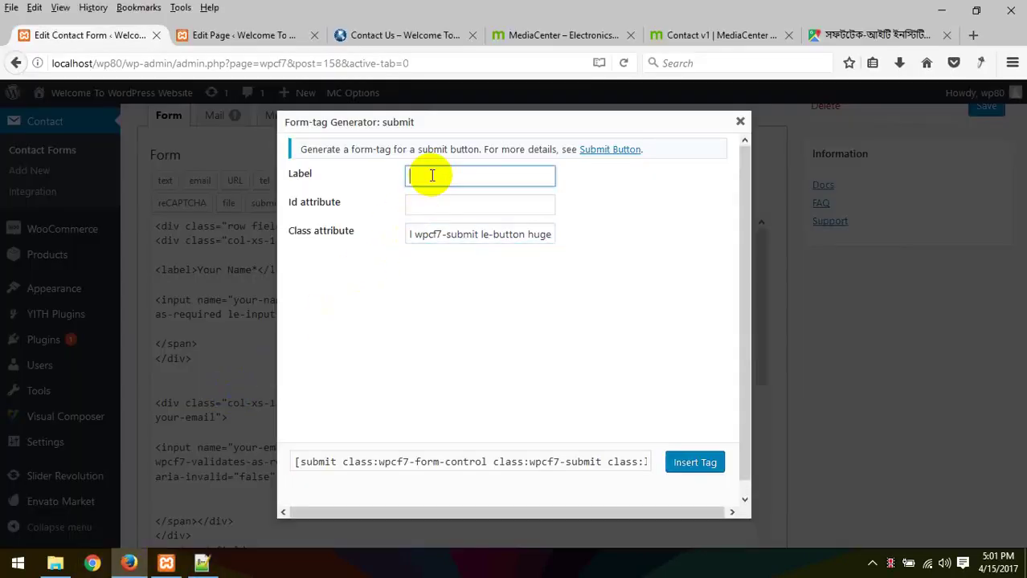
- Copy the generated submit form tag and replace the Send Message input in index.html with it
left_click(421, 469)
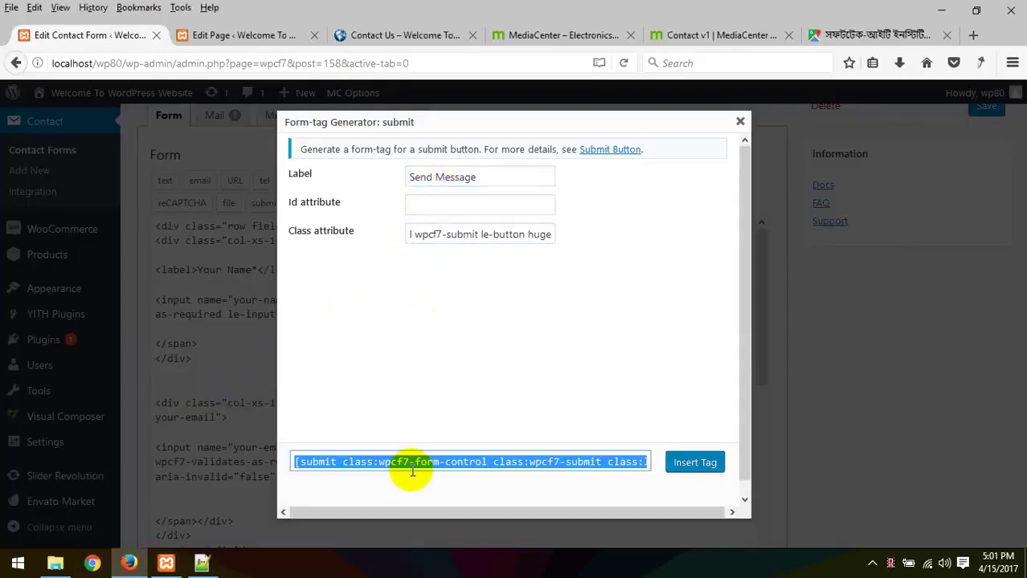
left_click(740, 121)
scroll(218, 422, "down", 10)
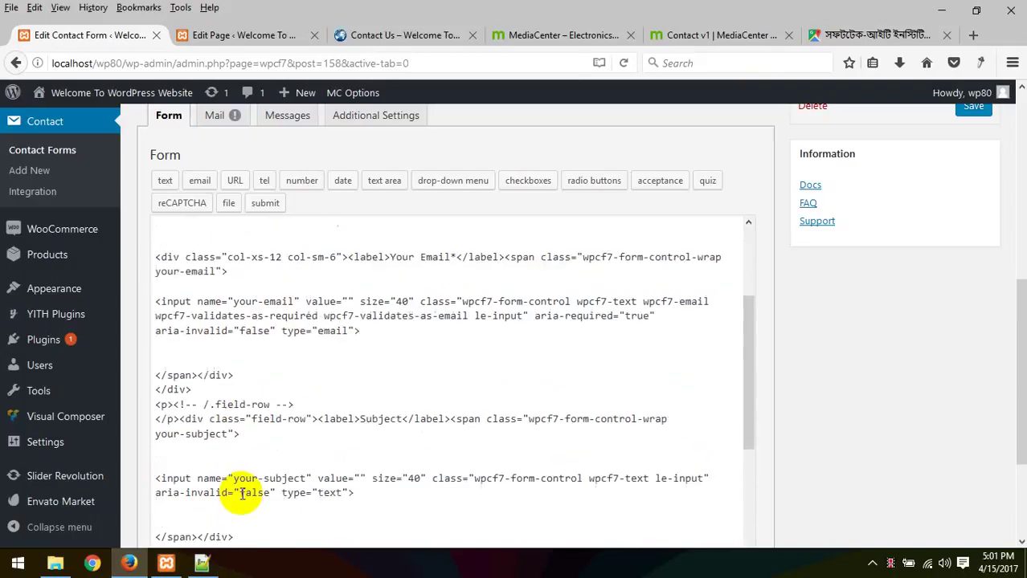
left_click(224, 567)
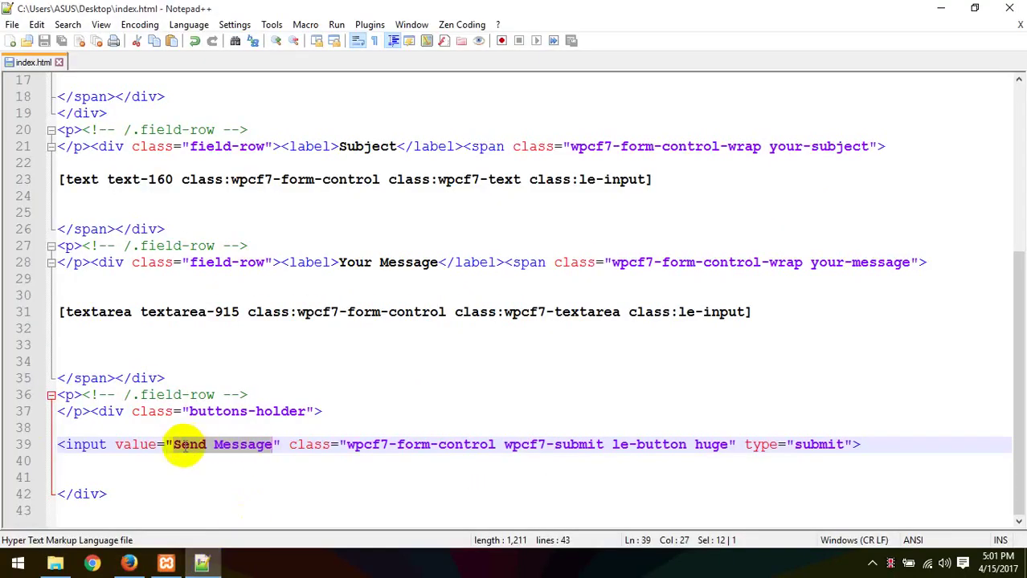
left_click_drag(862, 444, 57, 445)
type("[submit class:wpcf7-form-control class:wpcf7-submit class:le-button class:huge \"Send Message\"]")
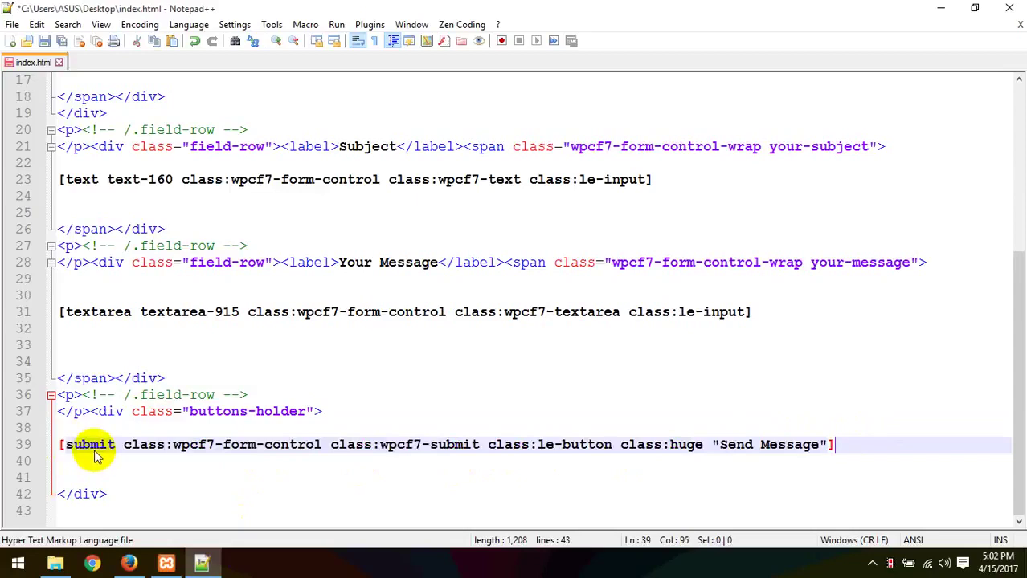
- Copy the whole of index.html, replace the media center contact form's template in Firefox with it, and save the form
scroll(303, 366, "up", 5)
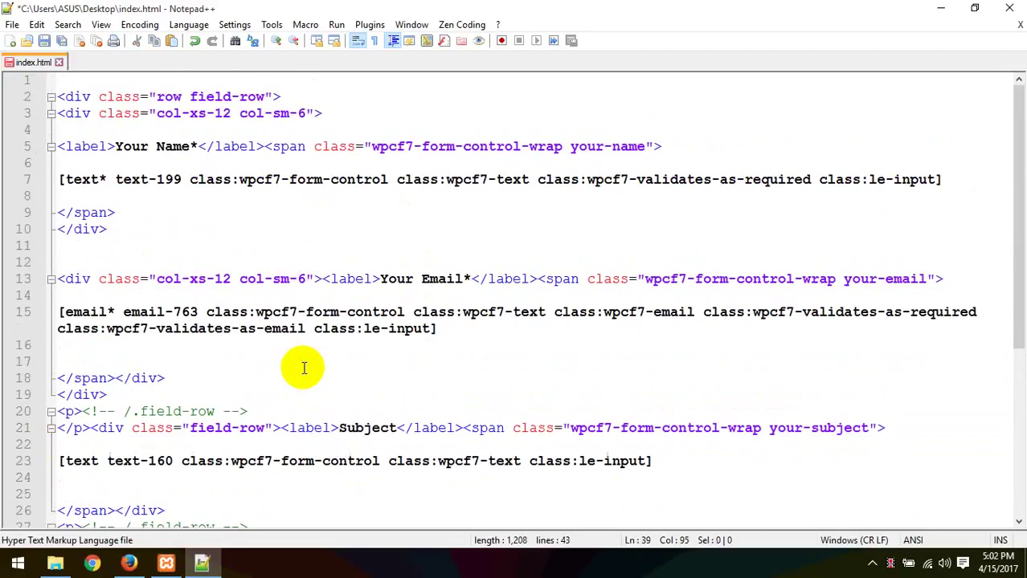
left_click(120, 216)
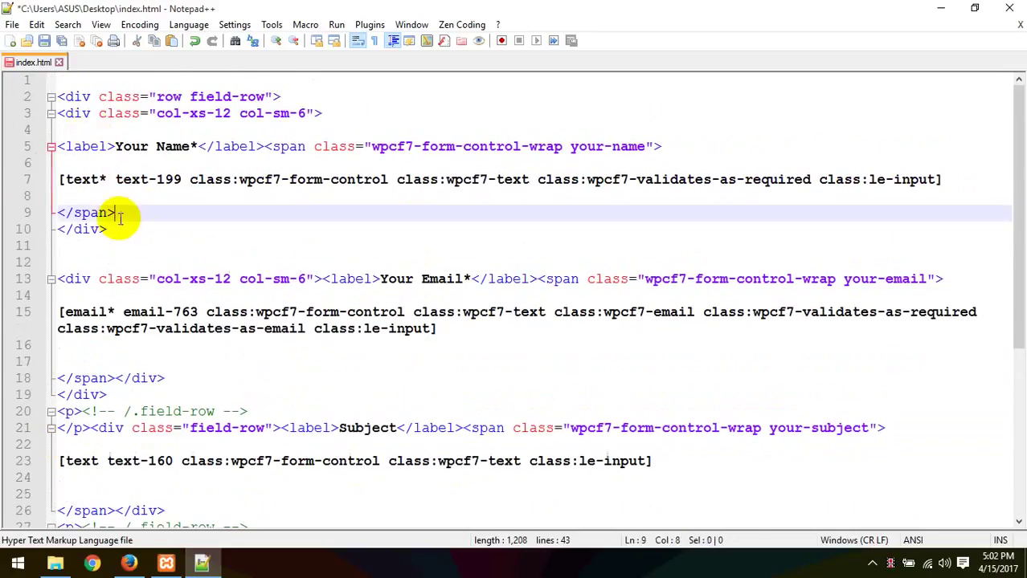
key("ctrl+a")
left_click(129, 563)
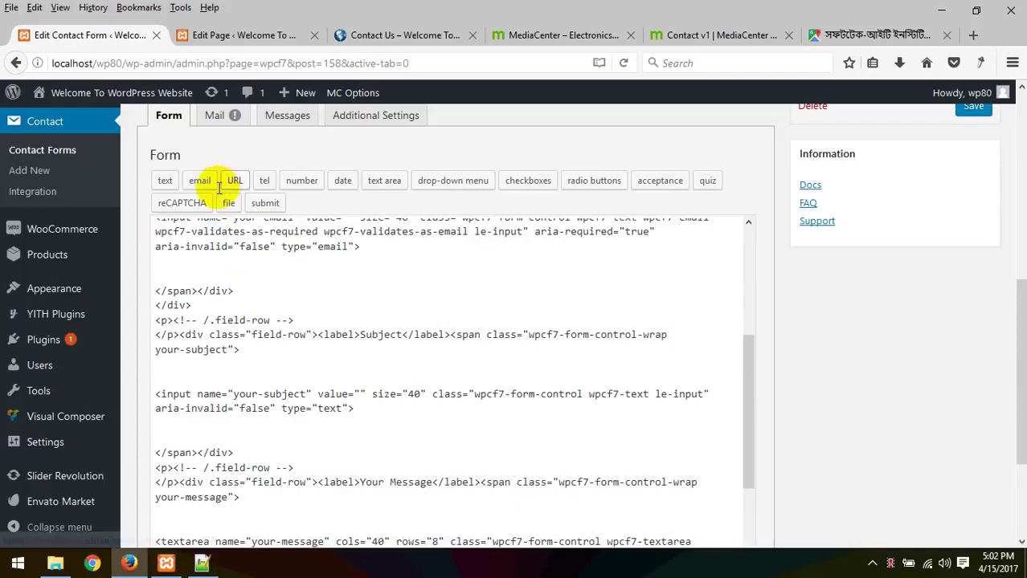
left_click(221, 319)
key("ctrl+a")
key("ctrl+v")
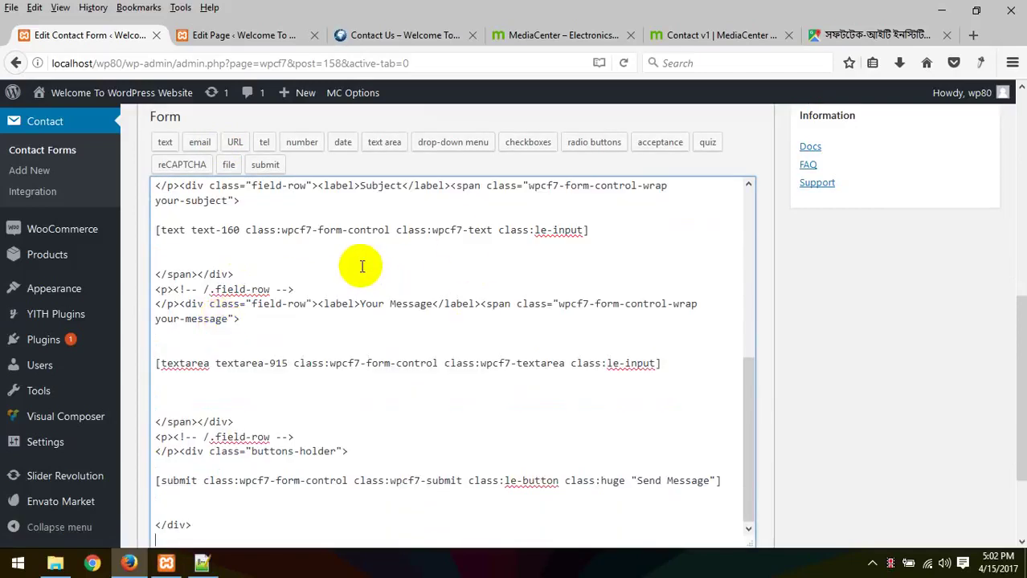
scroll(883, 261, "down", 3)
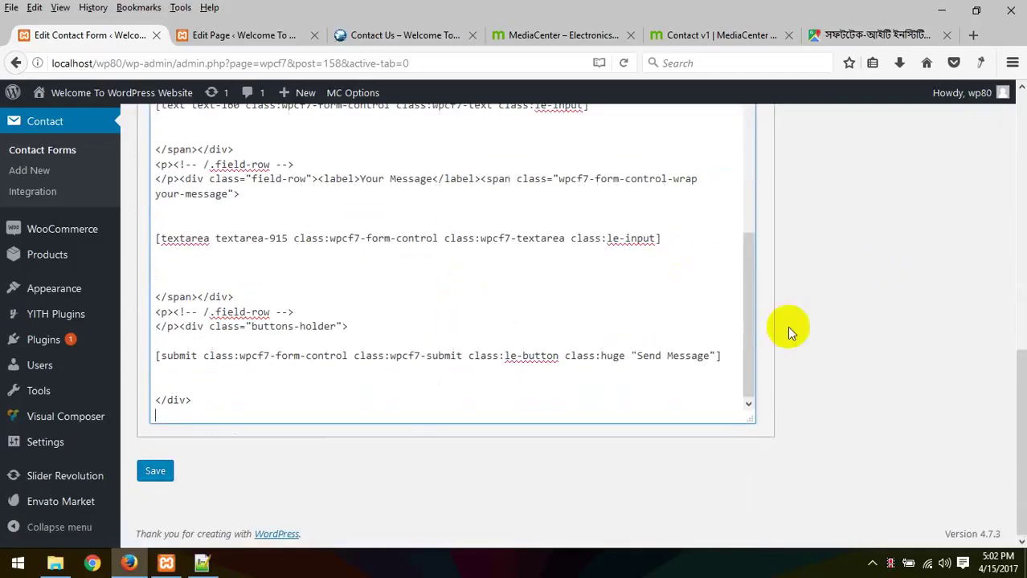
left_click(153, 470)
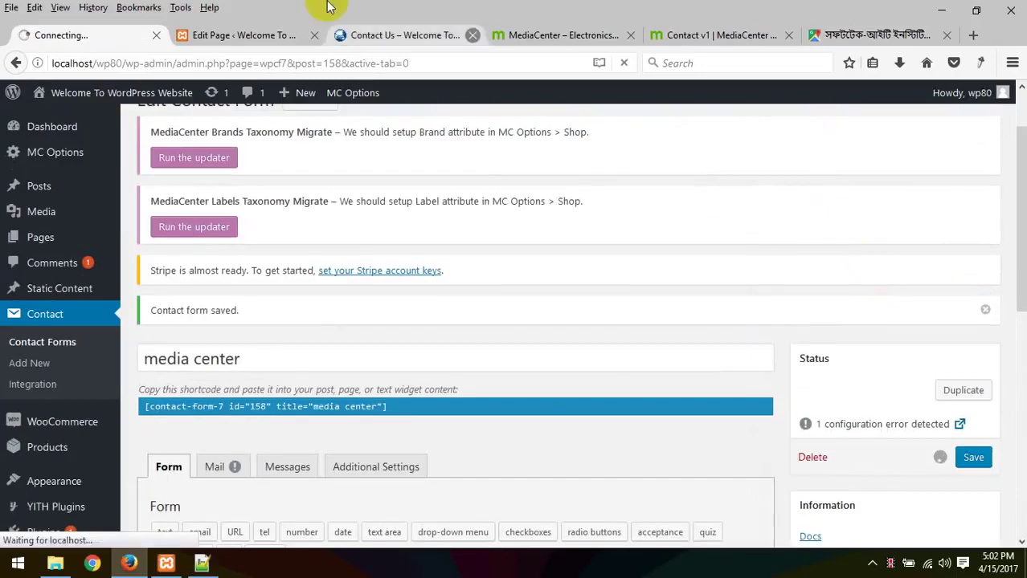
- Reload the Contact Us page on the site, resending the form data, to check the rebuilt form
left_click(245, 32)
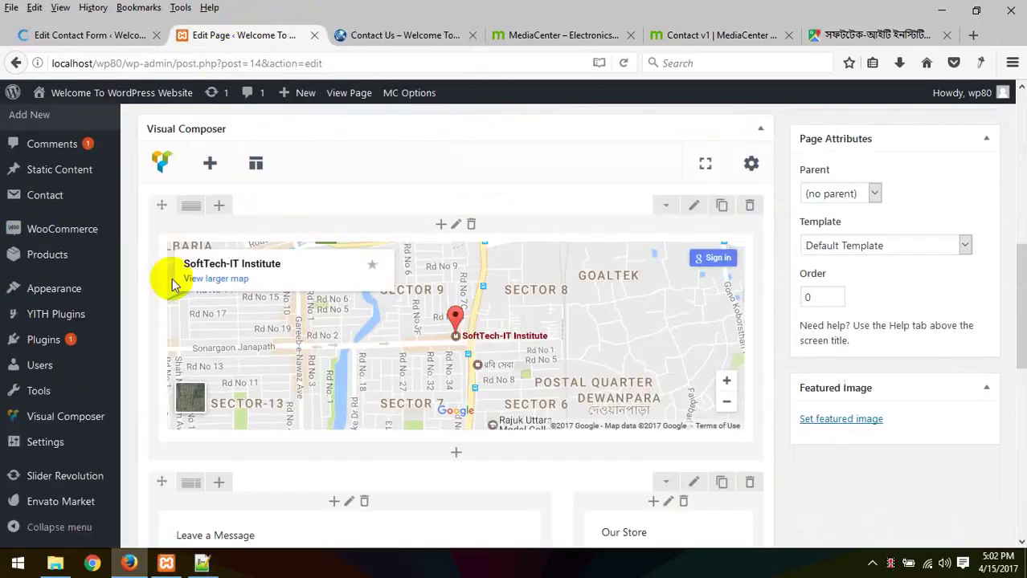
left_click(378, 34)
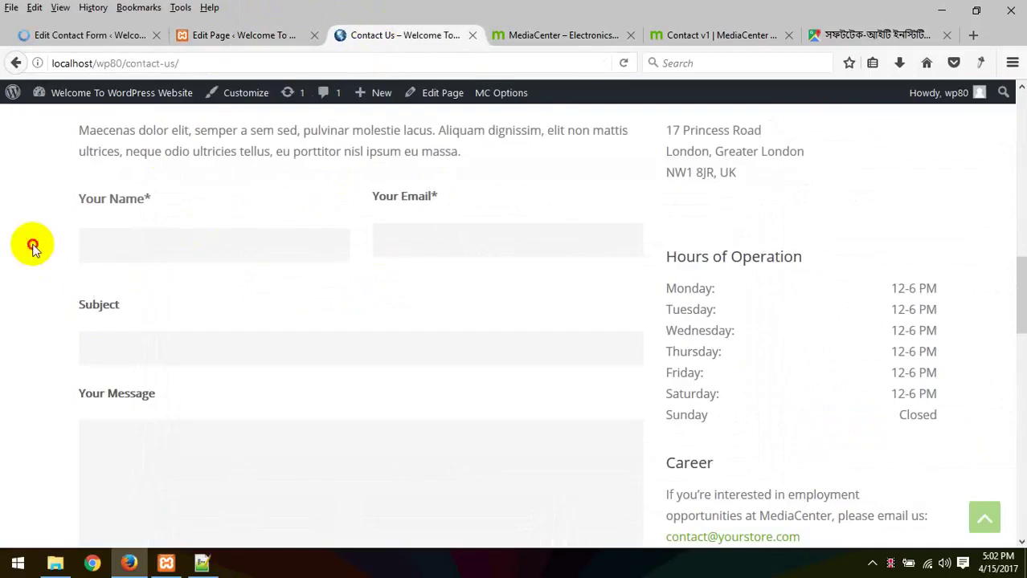
key("F5")
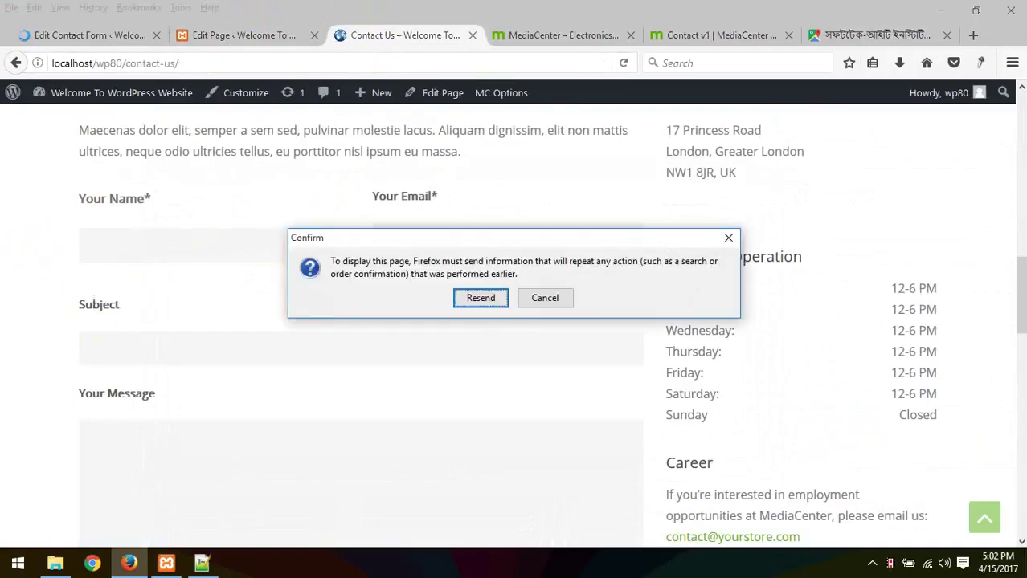
left_click(481, 297)
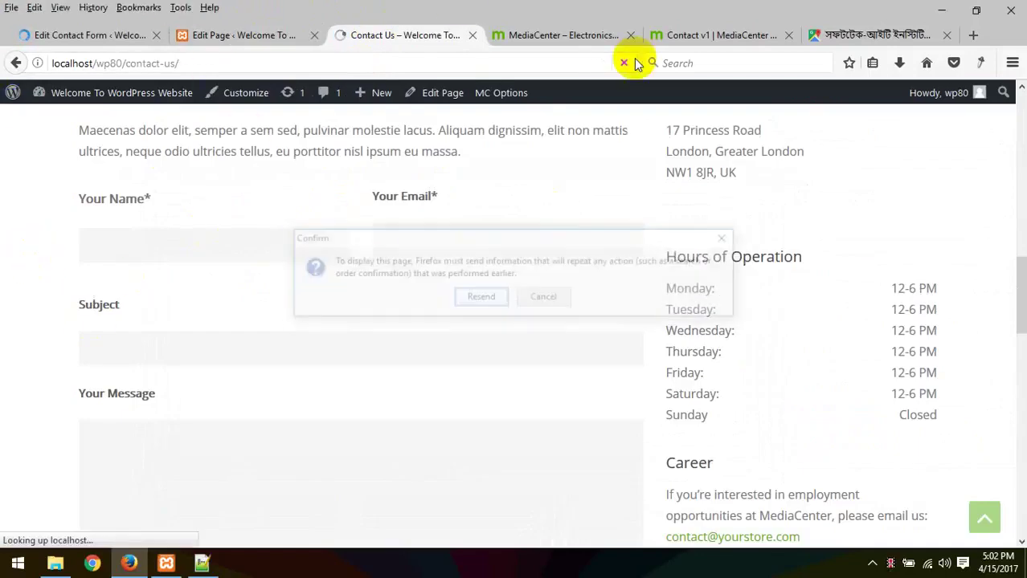